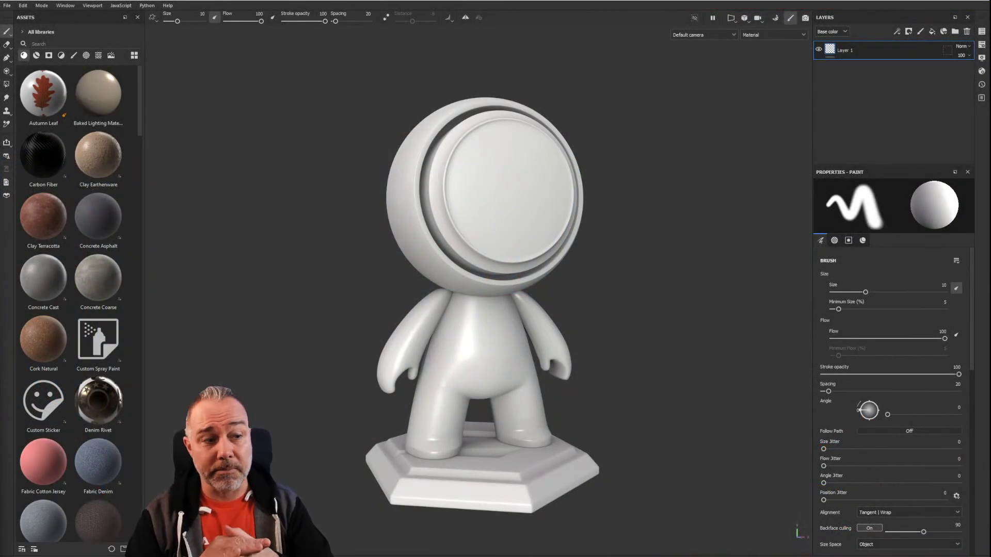
left_click_drag(480, 309, 583, 266, "alt")
right_click_drag(562, 276, 546, 297, "alt")
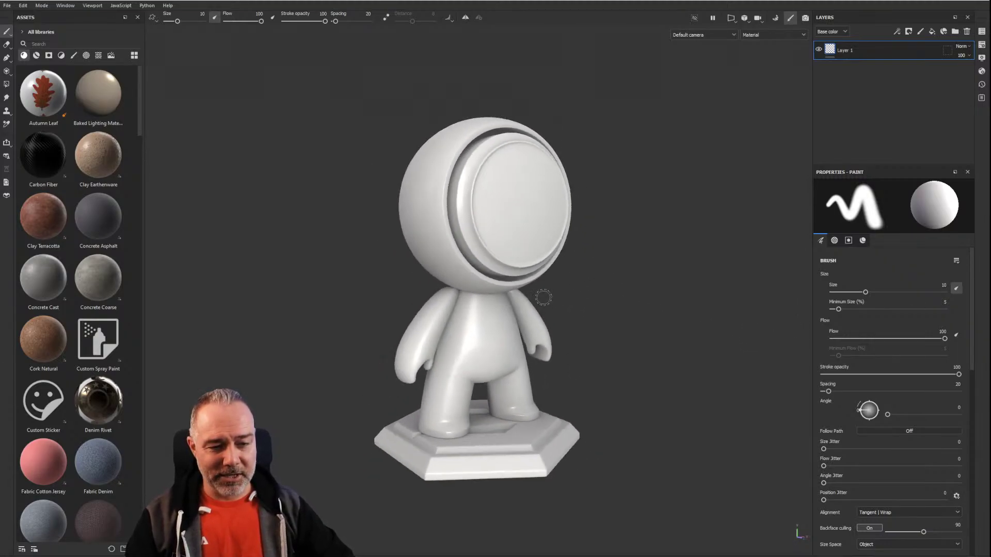
middle_click_drag(541, 300, 533, 287, "alt")
left_click_drag(534, 287, 537, 319, "alt")
right_click_drag(537, 319, 551, 314, "alt")
left_click_drag(550, 314, 570, 286, "alt")
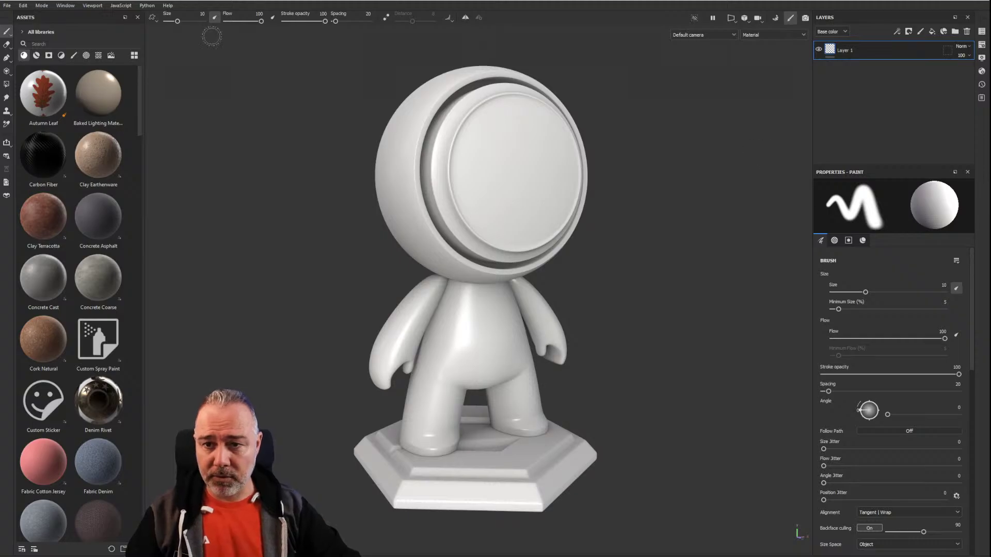
Step: Search the materials for "metal" and apply Metal Foil to the character's head as a new layer
left_click(72, 45)
type("me")
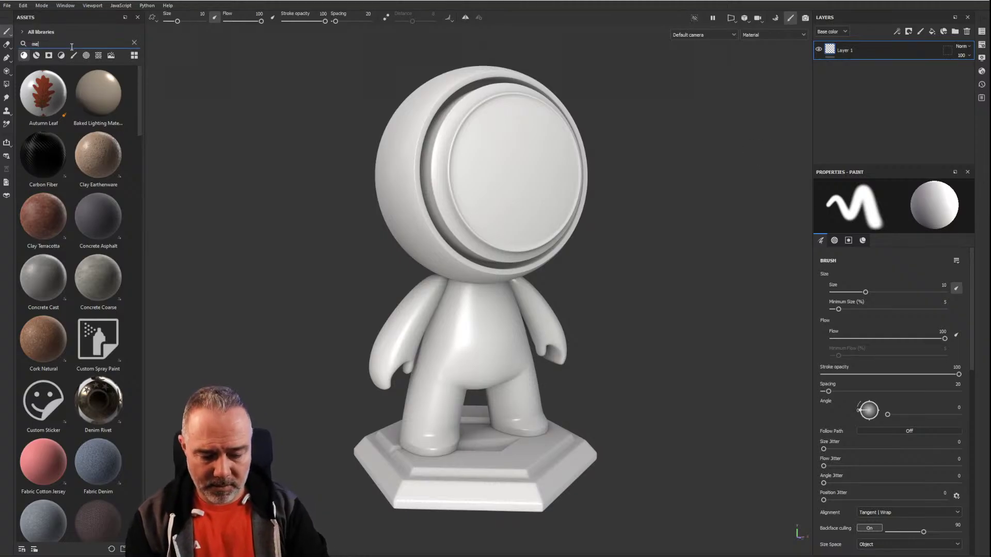
type("tal")
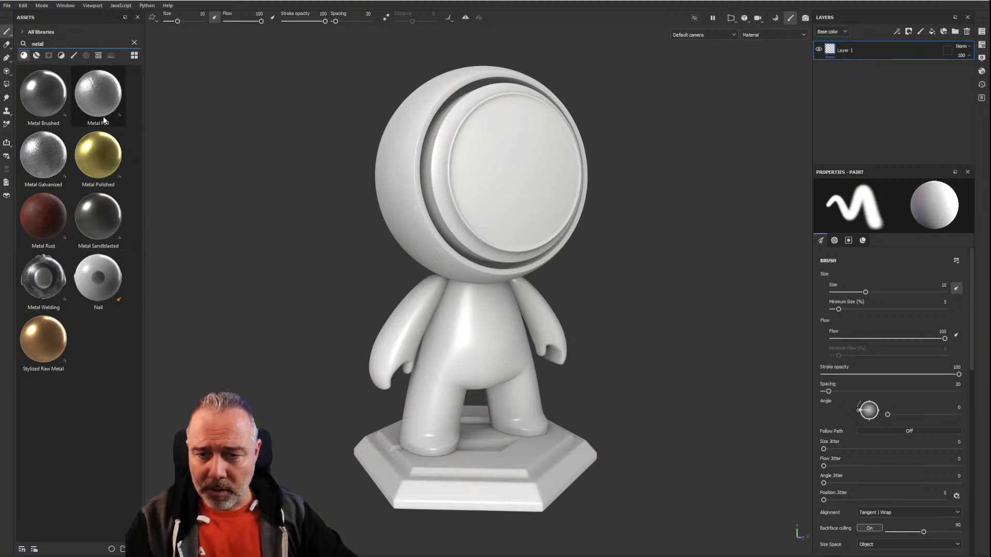
left_click_drag(95, 98, 450, 207)
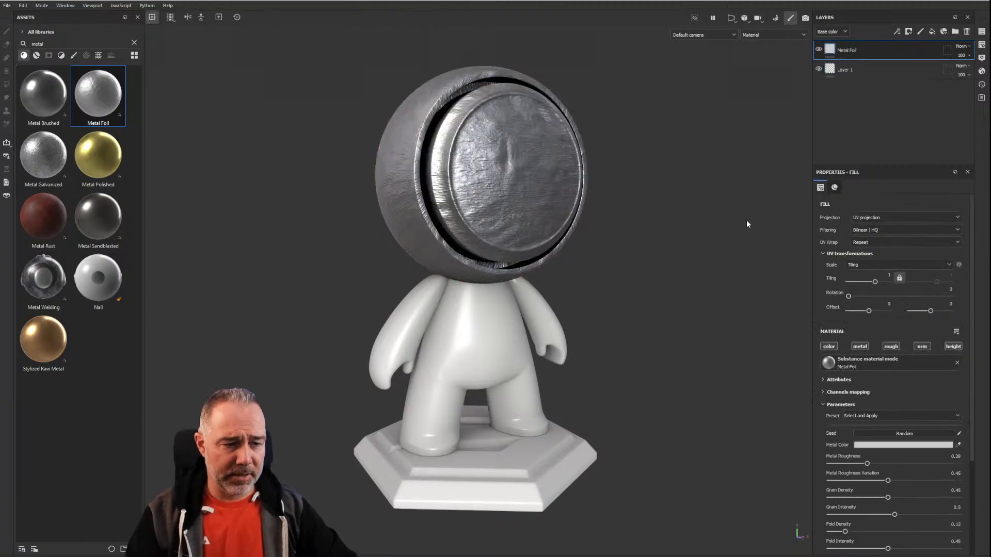
Step: Soften the Metal Foil surface: grain density 0.14, grain intensity 0.1, fold density 0.09 and fold intensity 0.31
scroll(912, 459, "down", 3)
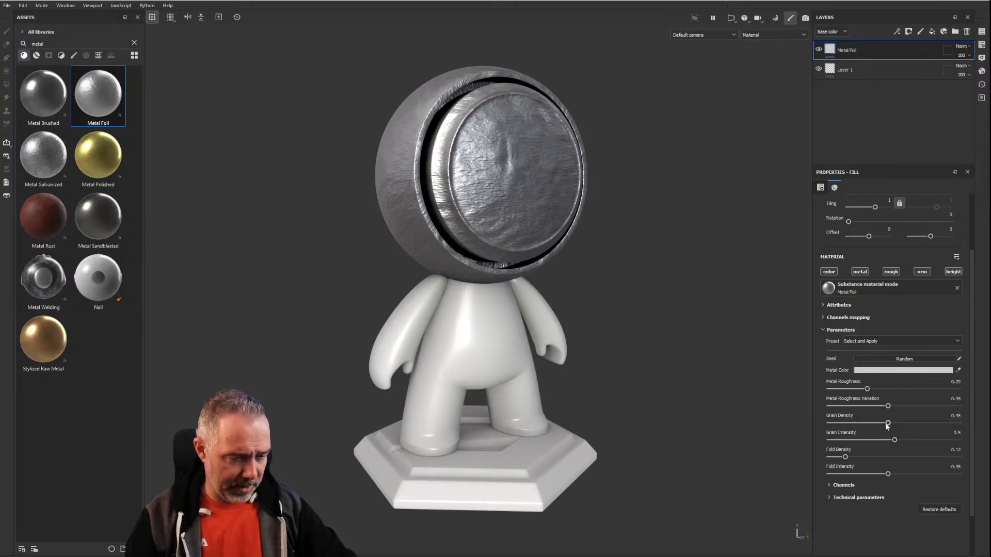
left_click_drag(888, 424, 869, 474)
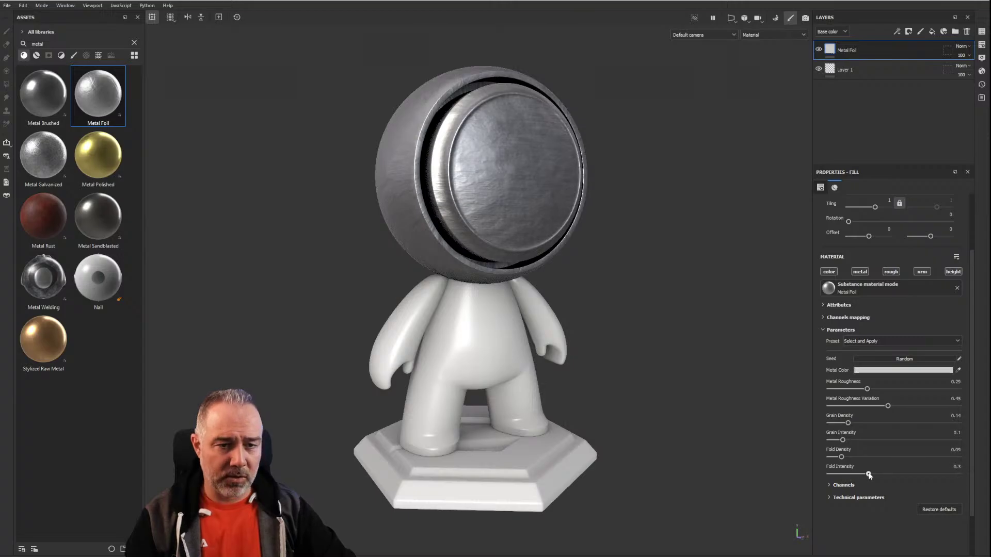
left_click_drag(640, 289, 576, 298, "alt")
mouse_move(572, 277)
left_mouse_down("alt")
mouse_move(574, 286)
mouse_move(564, 243)
mouse_move(574, 262)
left_mouse_up("alt")
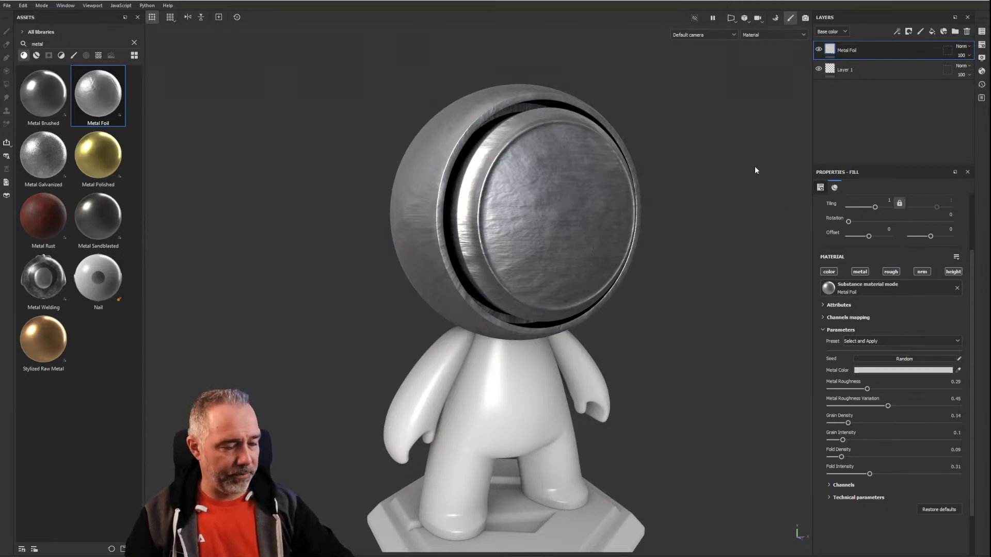
Step: Delete Layer 1 beneath the Metal Foil layer and add a new fill layer above Metal Foil
left_click_drag(580, 202, 511, 201, "alt")
scroll(495, 186, "down", 3)
scroll(511, 202, "up", 3)
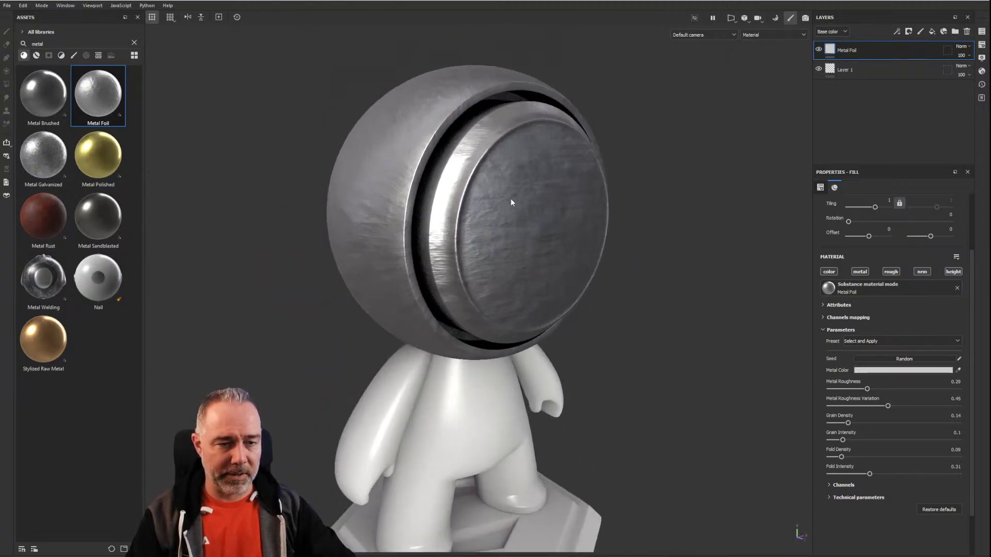
scroll(512, 202, "down", 2)
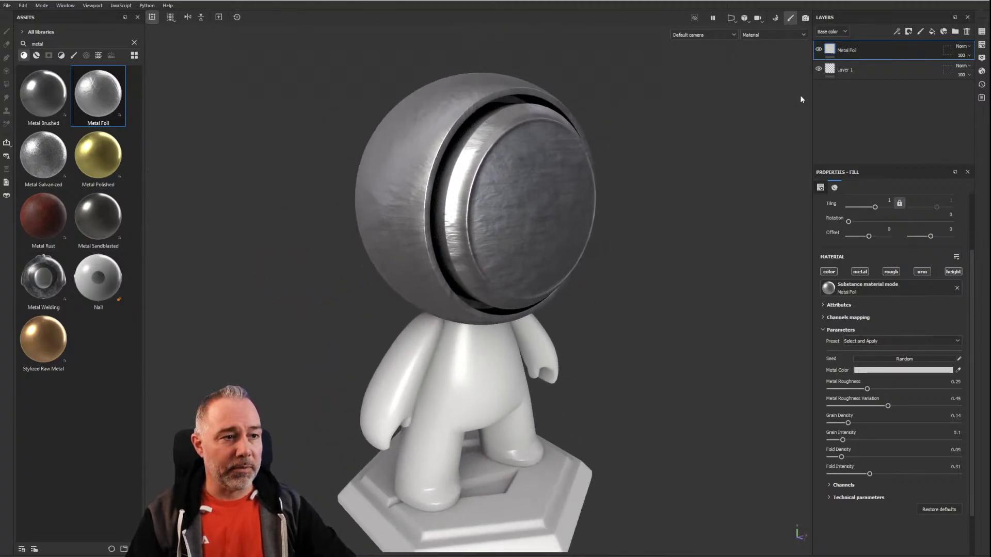
left_click(875, 71)
key("Delete")
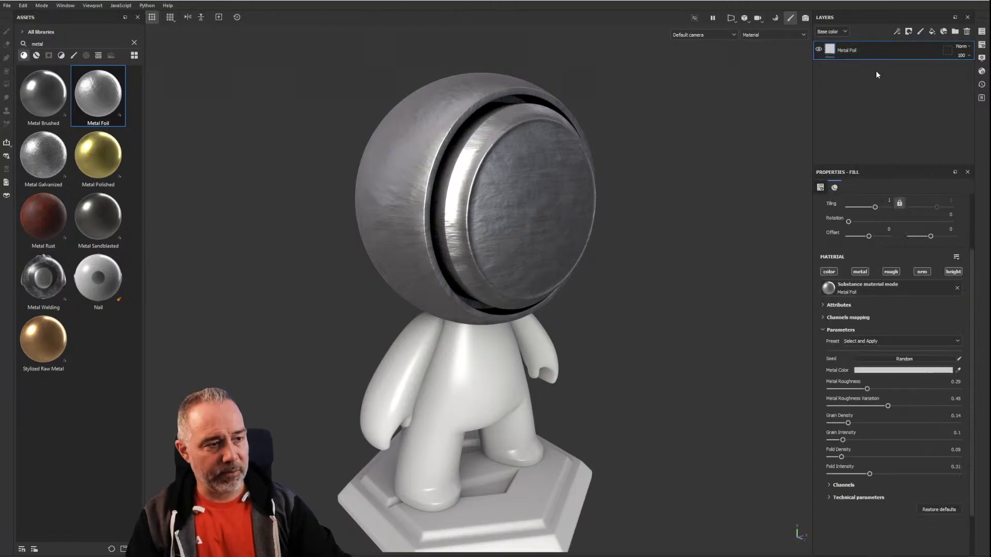
left_click(933, 32)
left_click_drag(657, 230, 599, 232, "alt")
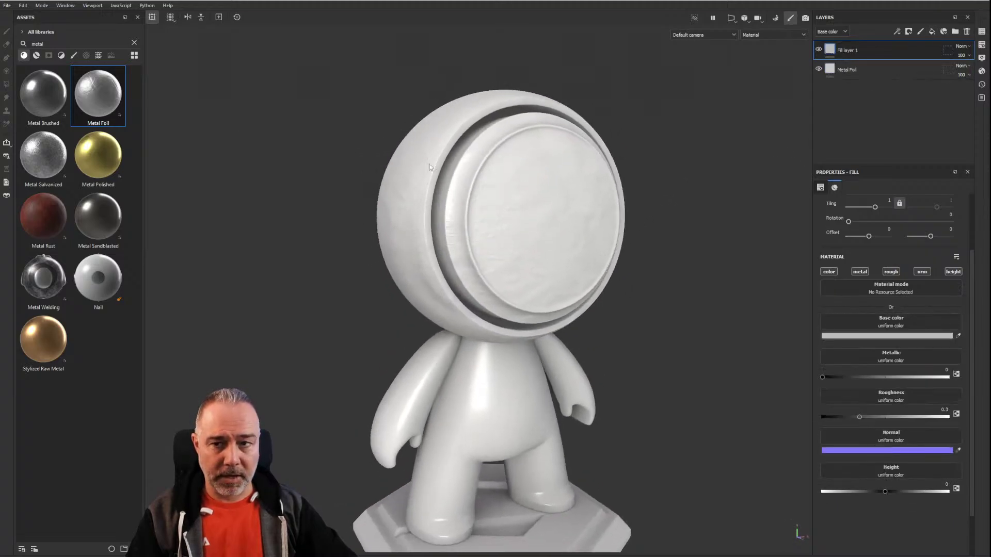
Step: Search the asset library for "paint" and browse the listed materials
double_click(53, 46)
type("paint")
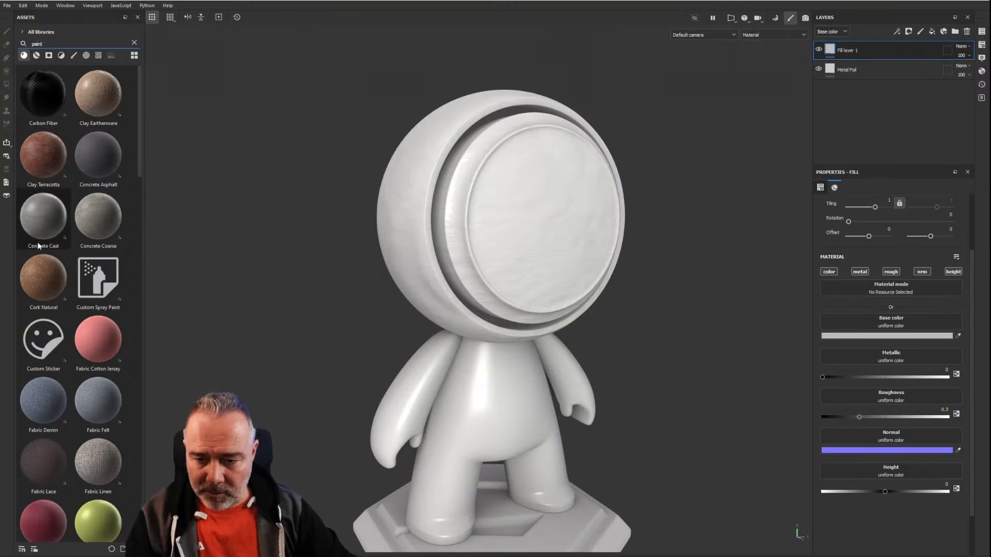
scroll(77, 224, "down", 8)
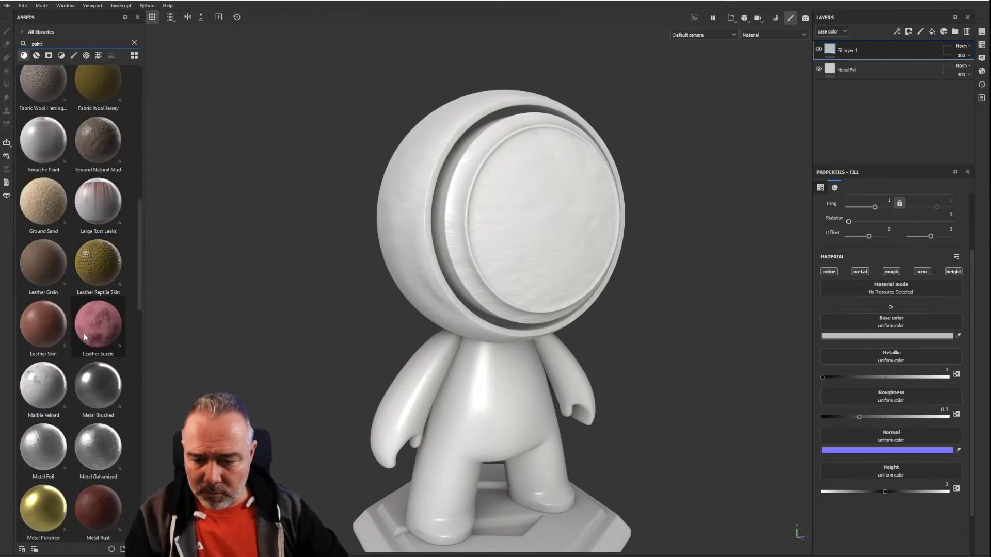
scroll(107, 396, "down", 3)
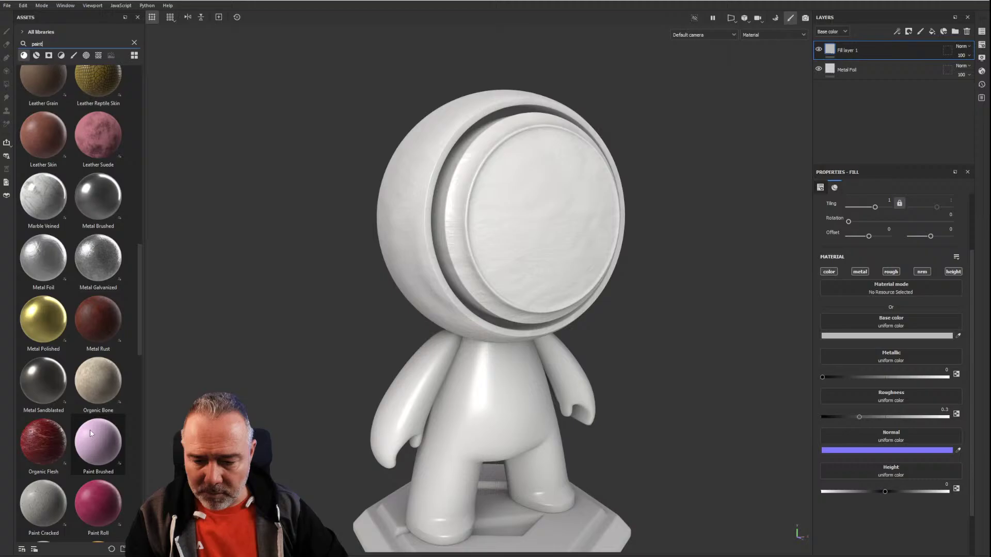
Step: Rename the new fill layer as Painting
double_click(851, 51)
type("P")
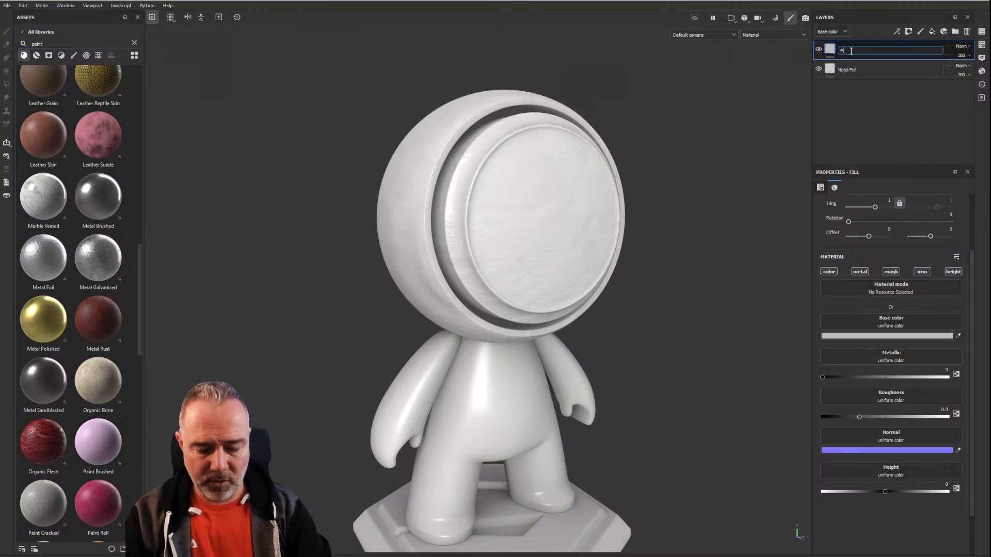
type("aint")
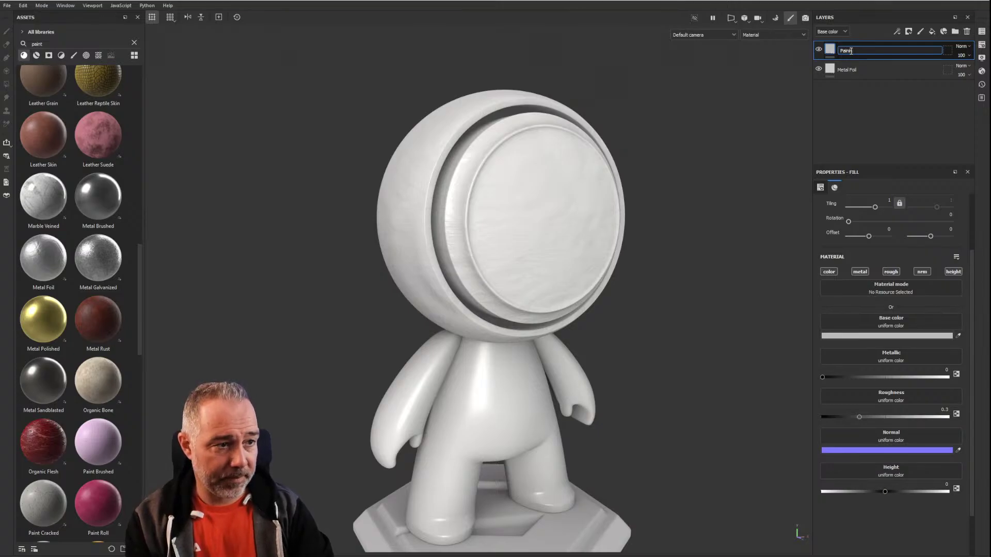
type("ing")
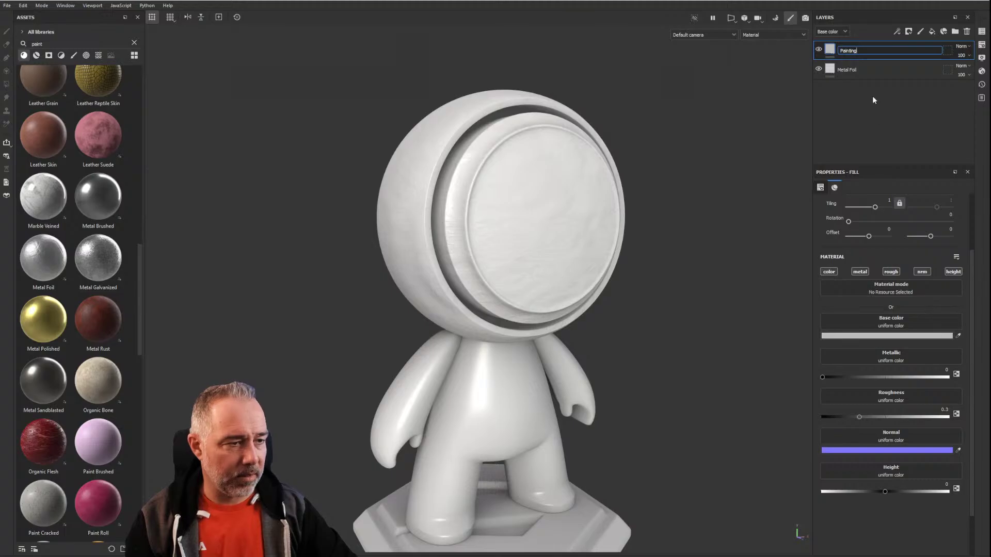
key("Return")
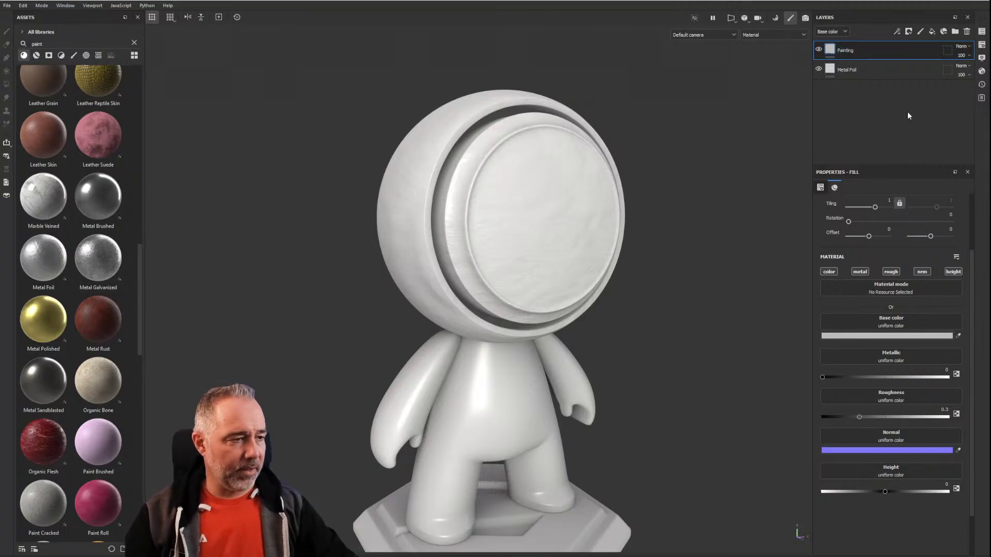
Step: Set the Painting layer's base color to the blue 0D75A5 and check it on the head
left_click(888, 336)
left_click_drag(948, 499, 942, 499)
left_click(980, 398)
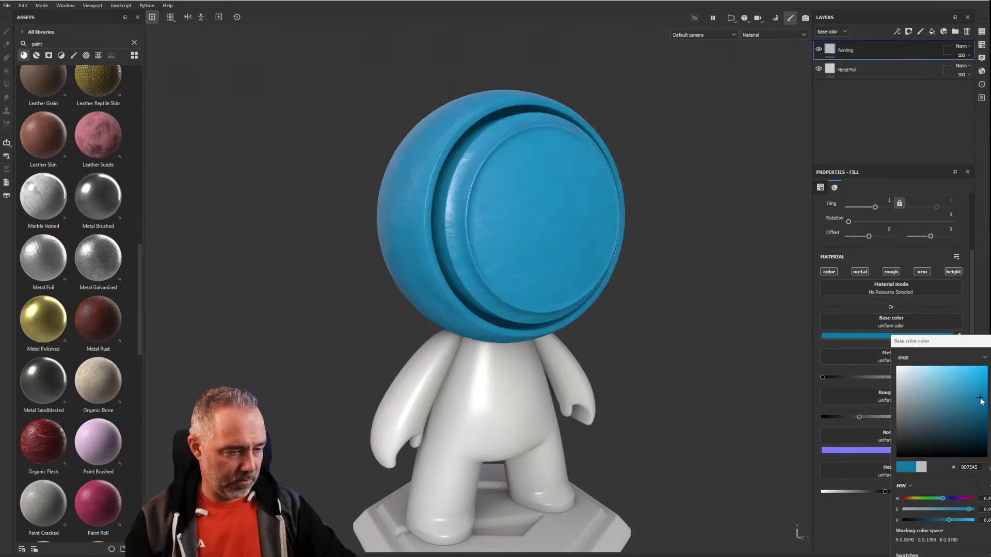
left_click_drag(543, 253, 578, 164, "alt")
scroll(467, 227, "up", 3)
scroll(467, 227, "down", 3)
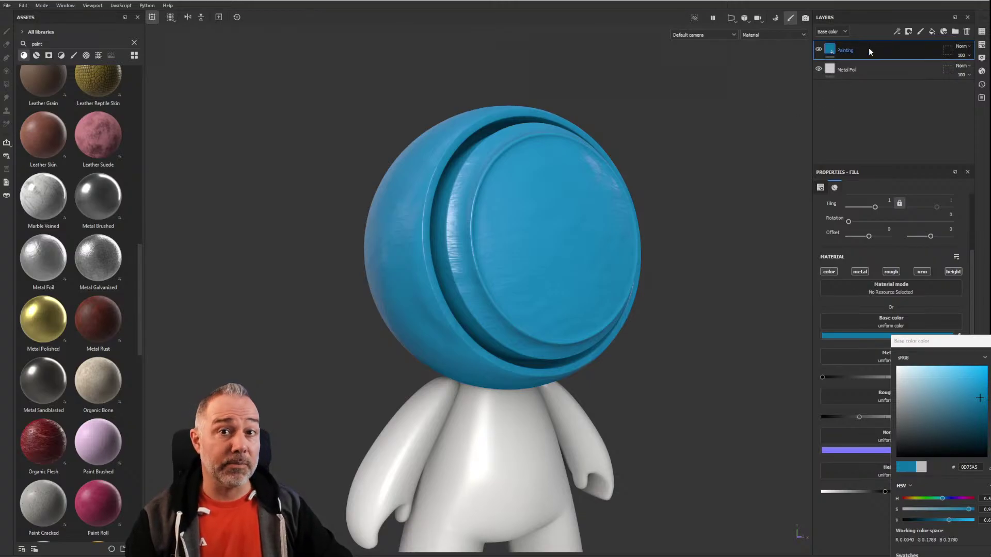
Step: Show the smart masks without the search filter and browse them for one that suits worn paint
left_click(49, 55)
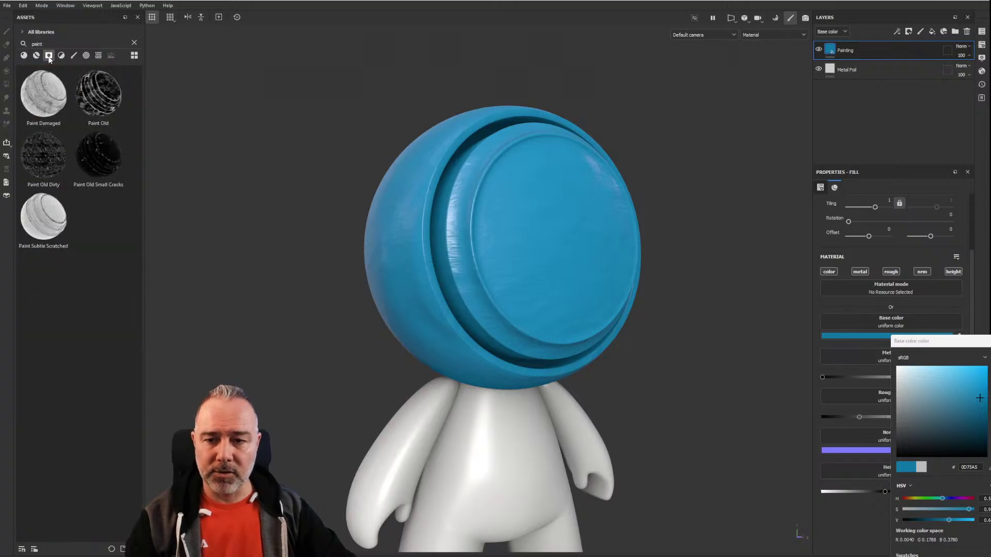
left_click(134, 44)
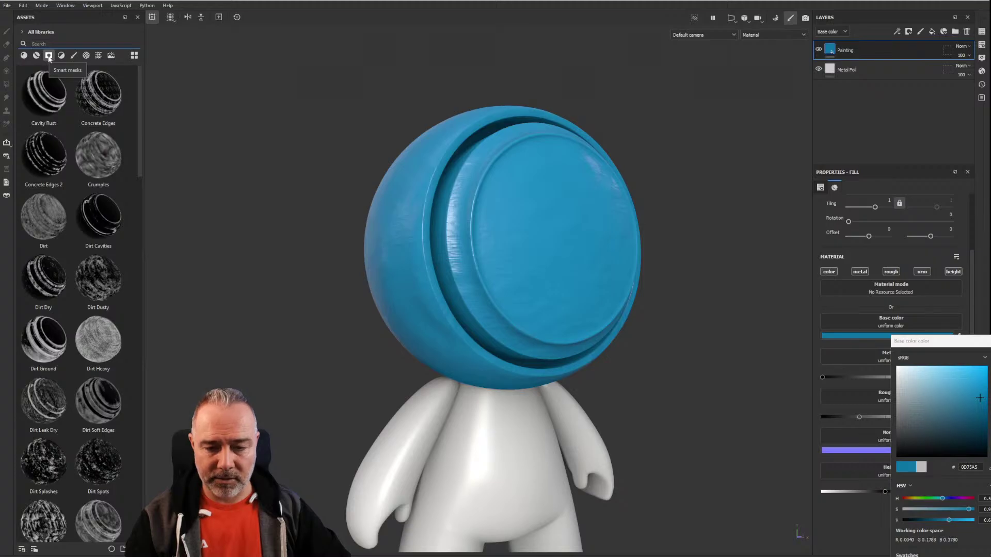
mouse_move(81, 316)
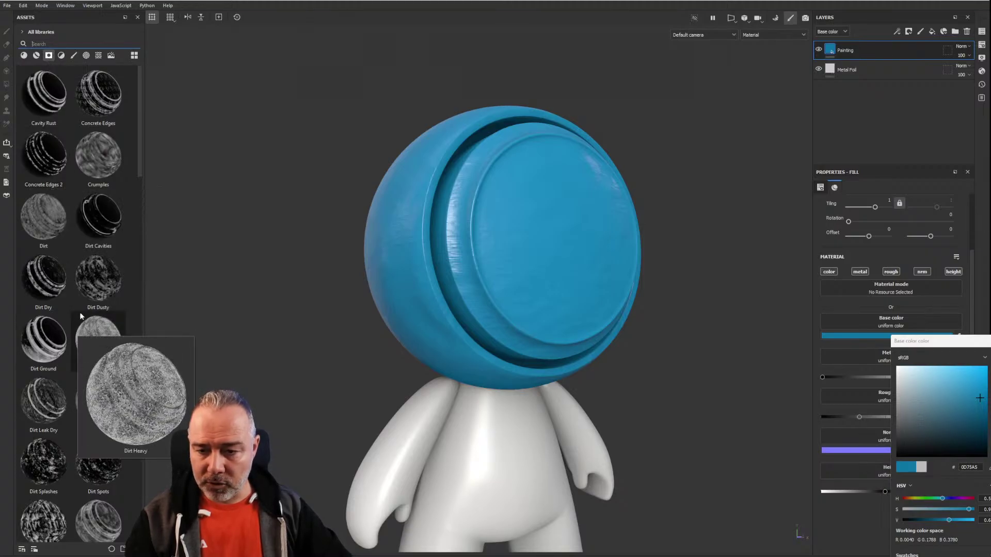
scroll(88, 283, "down", 10)
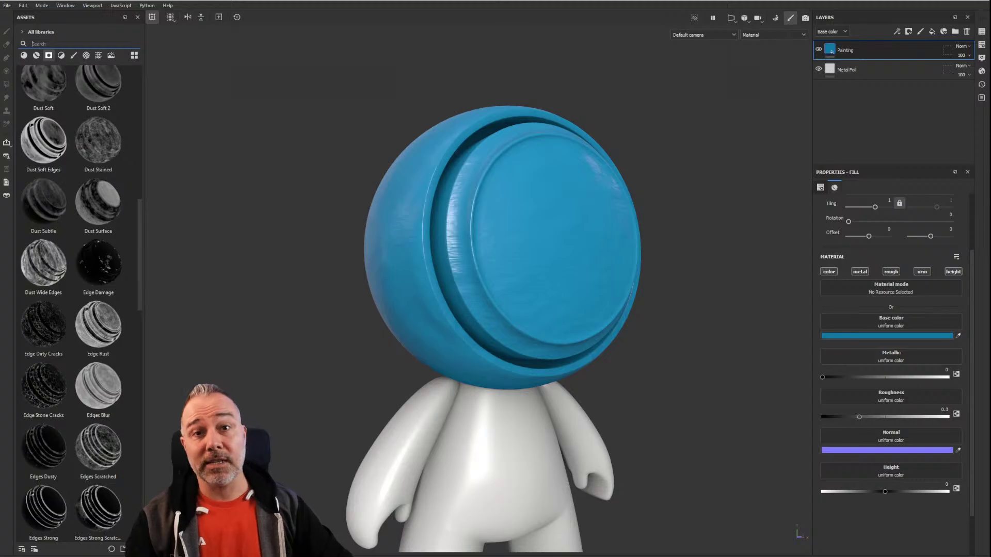
scroll(95, 269, "down", 10)
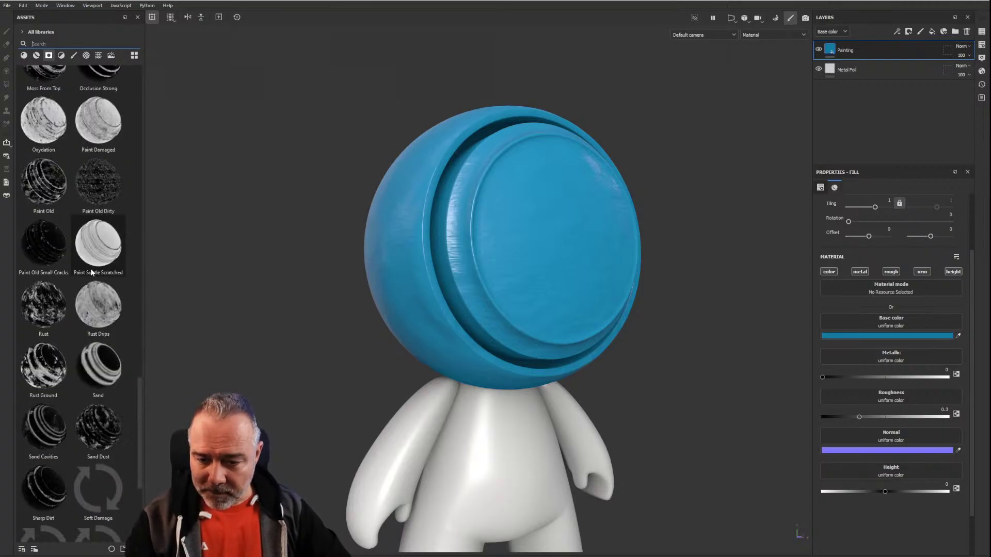
scroll(85, 311, "down", 4)
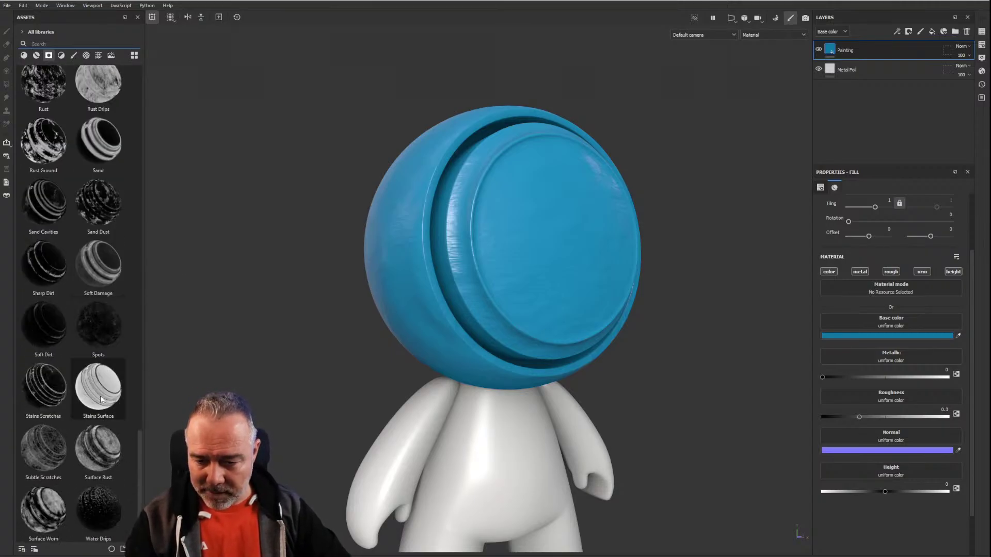
scroll(91, 452, "up", 3)
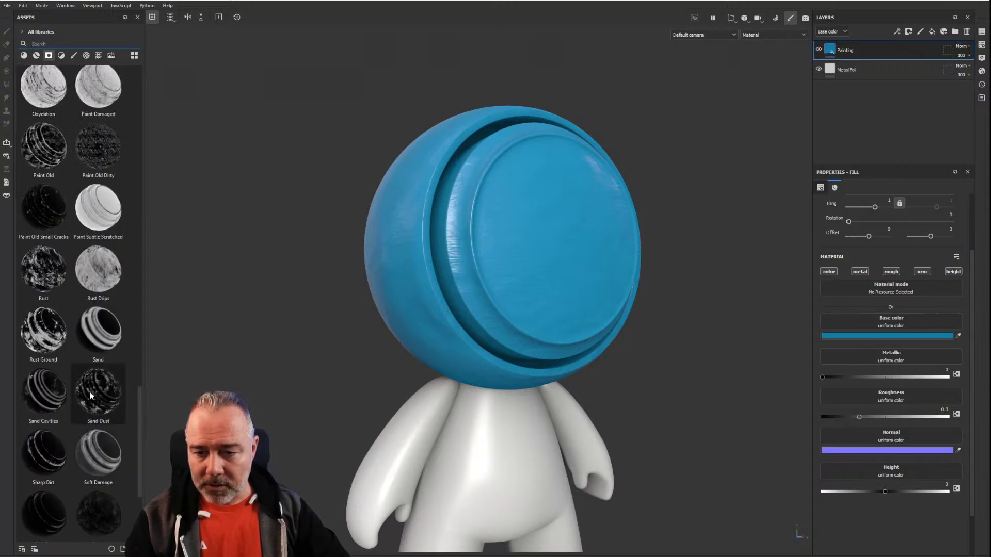
scroll(89, 392, "up", 3)
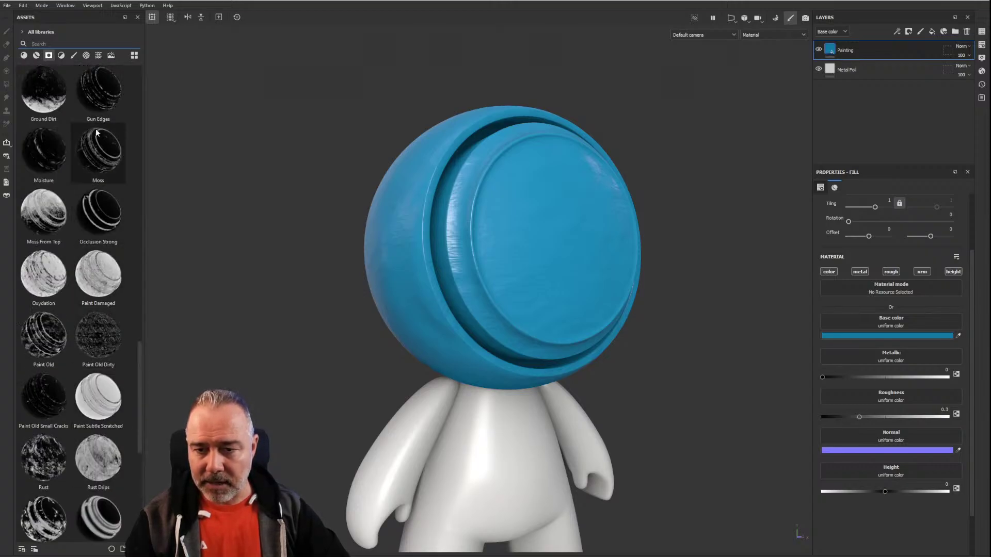
scroll(105, 169, "up", 3)
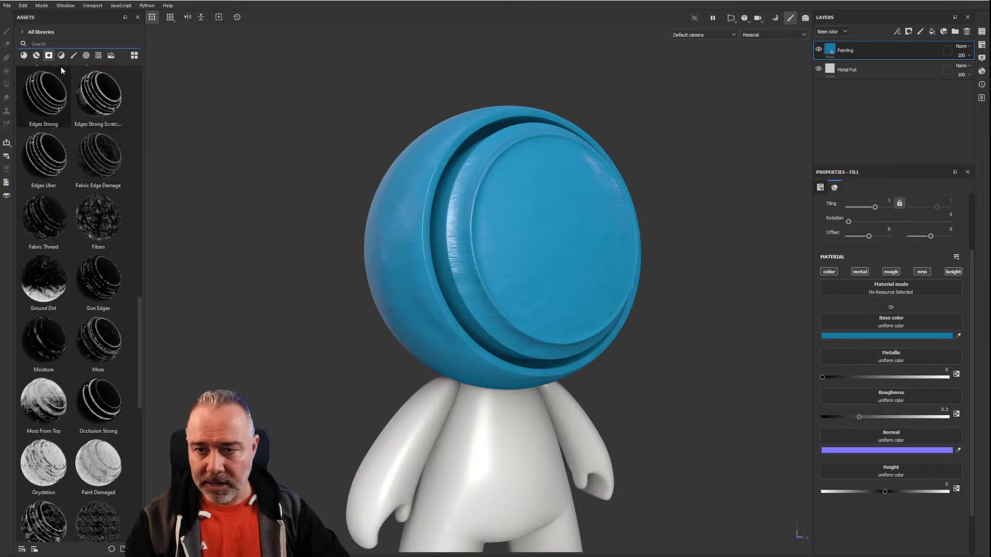
Step: Search the smart masks for "edge" and apply Edges Strong Scratched to the Painting layer
left_click(54, 44)
type("edg")
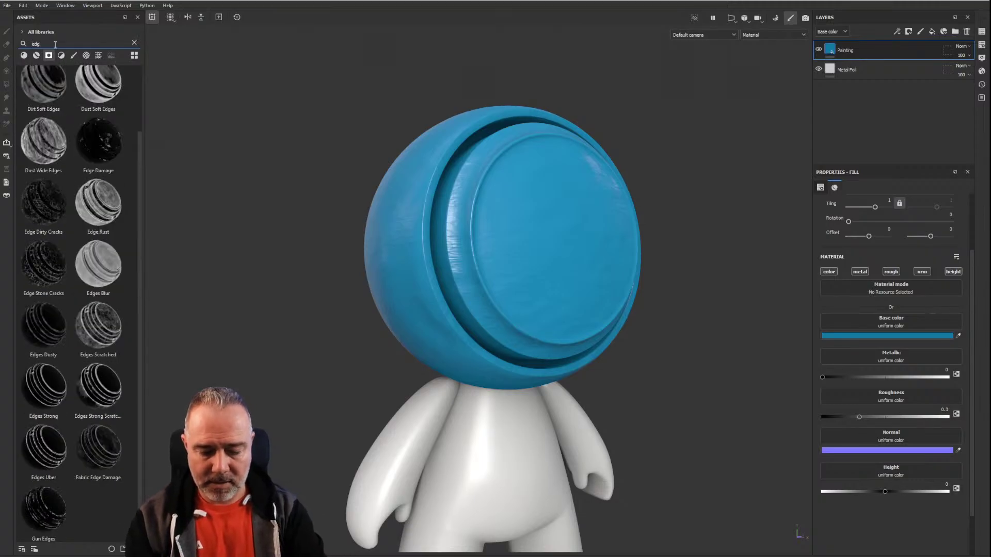
type("e")
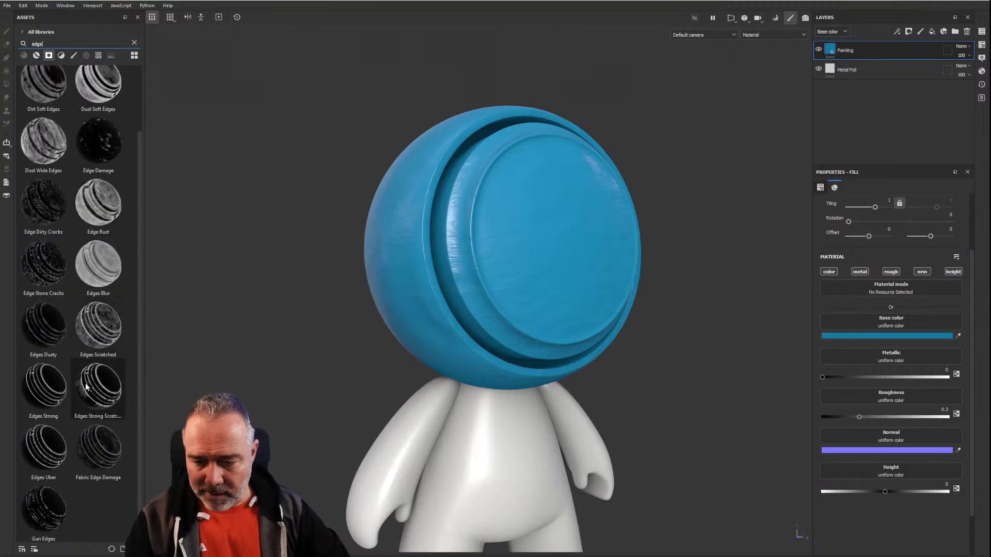
mouse_move(42, 381)
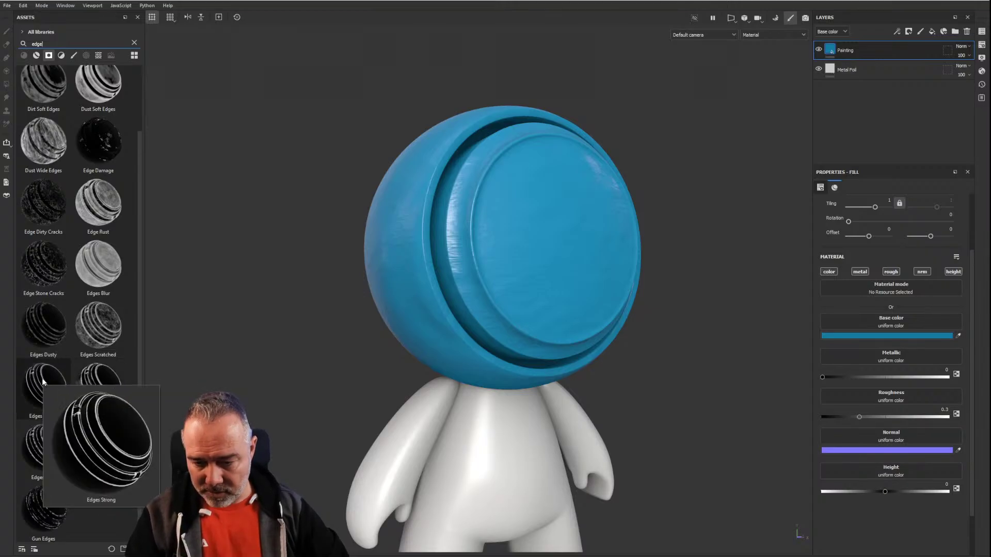
mouse_move(103, 381)
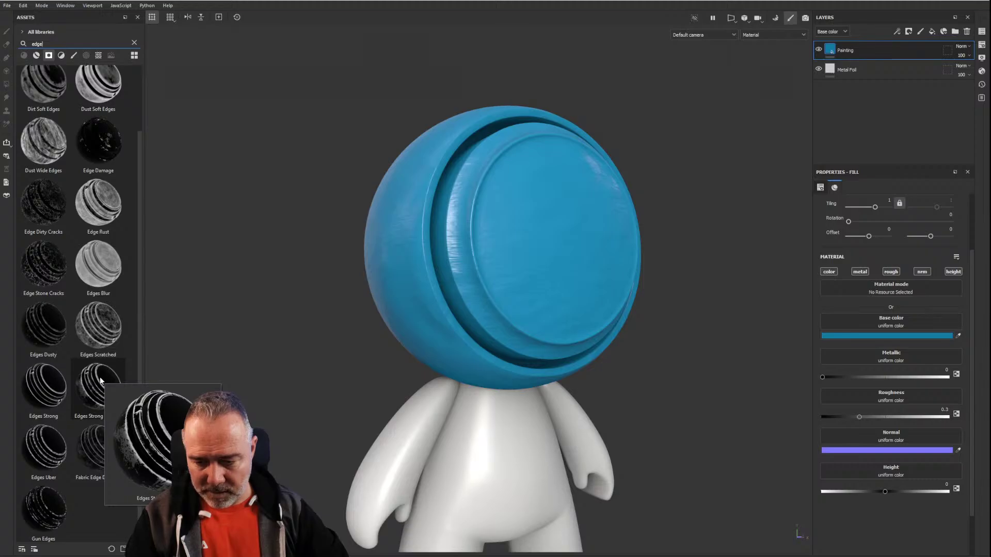
mouse_move(102, 381)
left_mouse_down()
mouse_move(345, 292)
mouse_move(345, 271)
mouse_move(835, 86)
mouse_move(854, 49)
mouse_move(843, 52)
left_mouse_up()
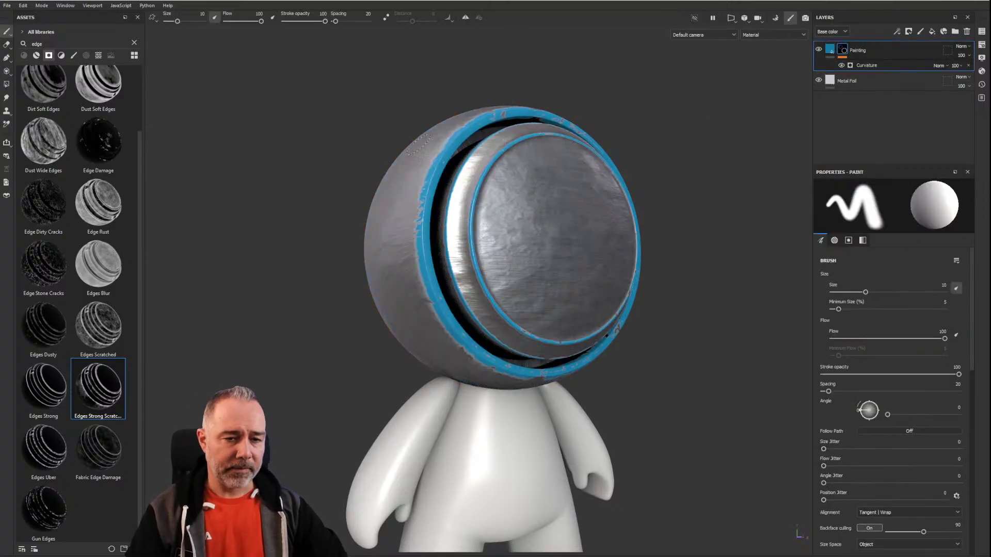
Step: Invert the Curvature generator on the Painting layer's mask so the blue covers the surfaces and metal shows at the edges
mouse_move(418, 145)
left_mouse_down("alt")
mouse_move(557, 175)
mouse_move(425, 190)
mouse_move(430, 159)
mouse_move(435, 175)
mouse_move(413, 183)
left_mouse_up("alt")
scroll(482, 181, "up", 4)
scroll(446, 169, "down", 1)
scroll(448, 170, "down", 1)
scroll(472, 112, "down", 2)
scroll(408, 181, "up", 1)
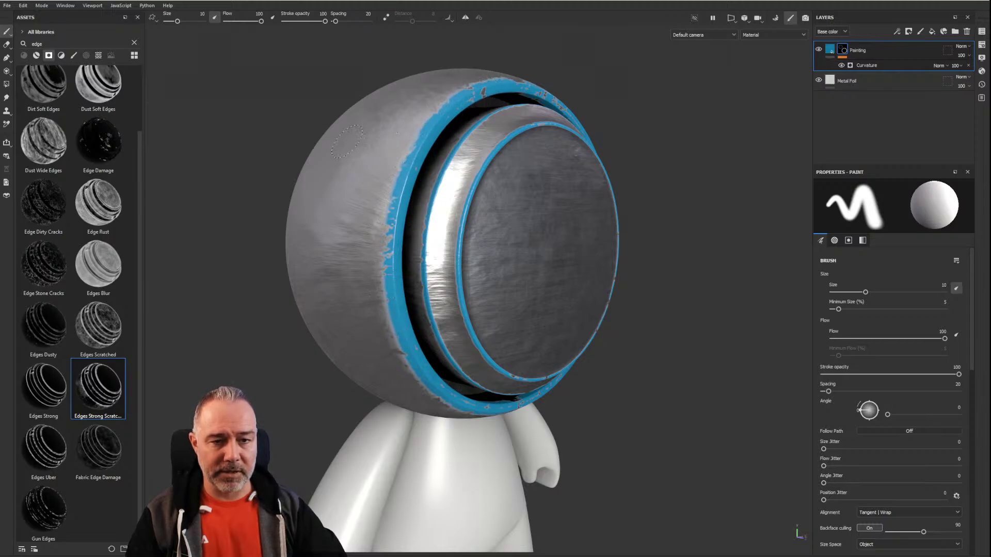
left_click_drag(382, 123, 338, 163, "alt")
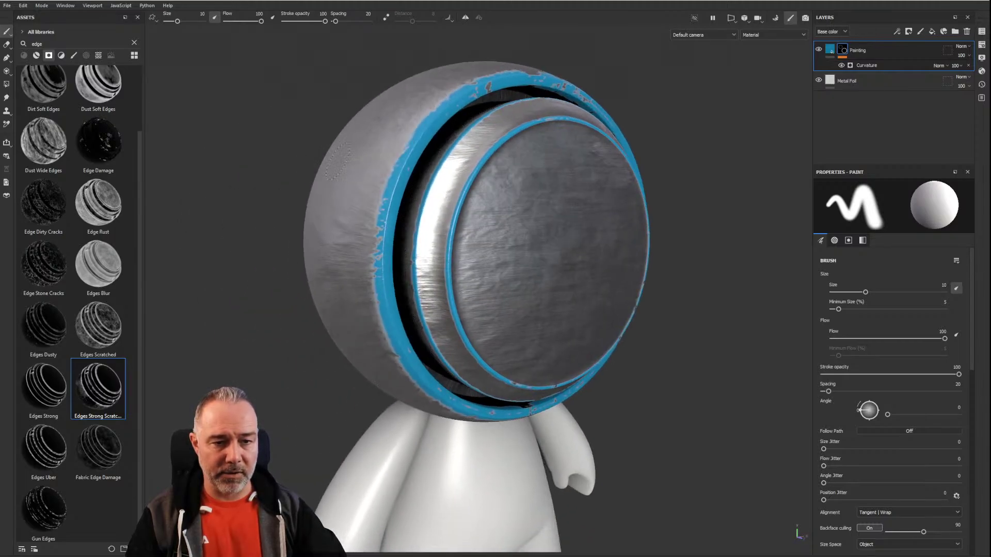
left_click(866, 66)
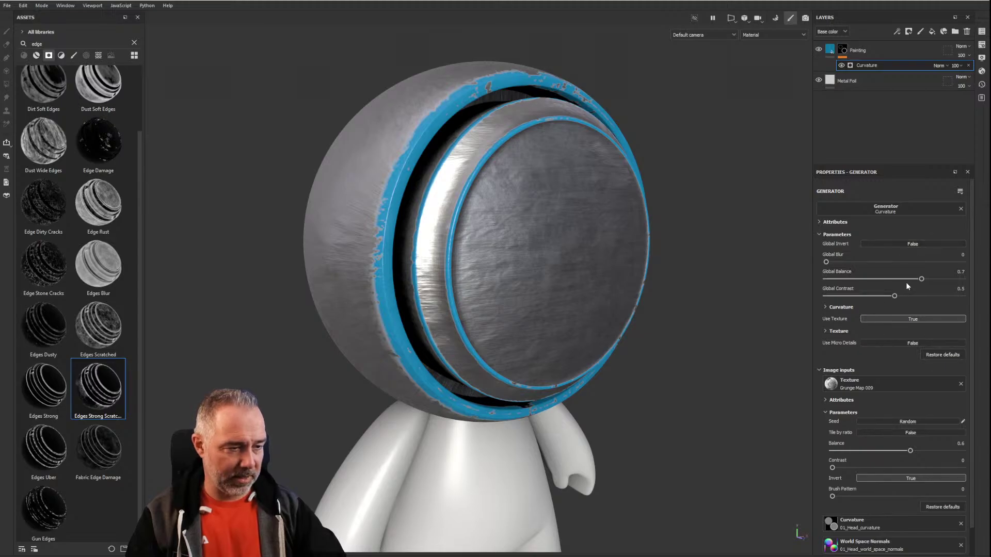
left_click(914, 244)
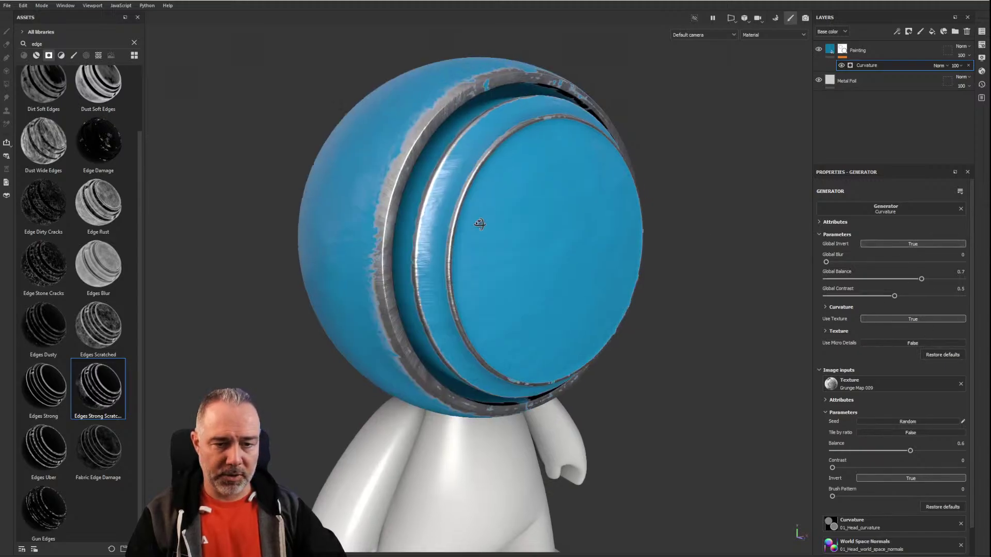
left_click_drag(477, 222, 518, 206, "alt")
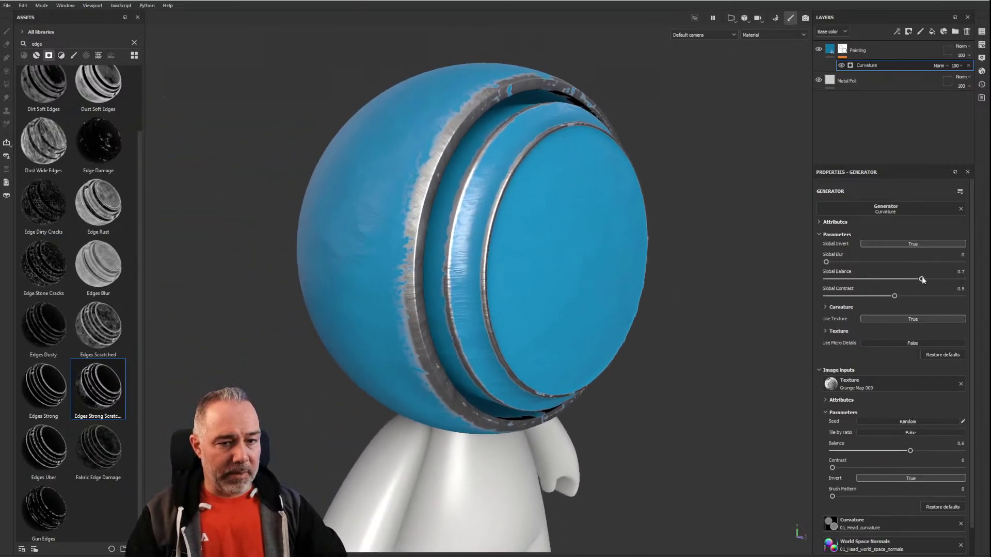
Step: Set the Curvature generator's Global Balance to 0.72 and Global Contrast to 0.58, and check the edge wear
left_click_drag(922, 279, 925, 277)
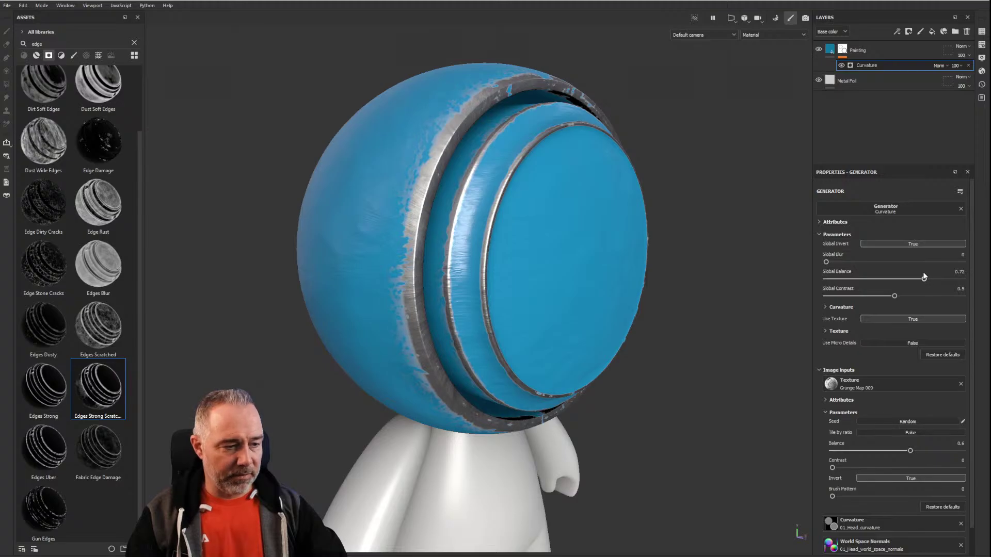
left_click_drag(614, 242, 530, 209, "alt")
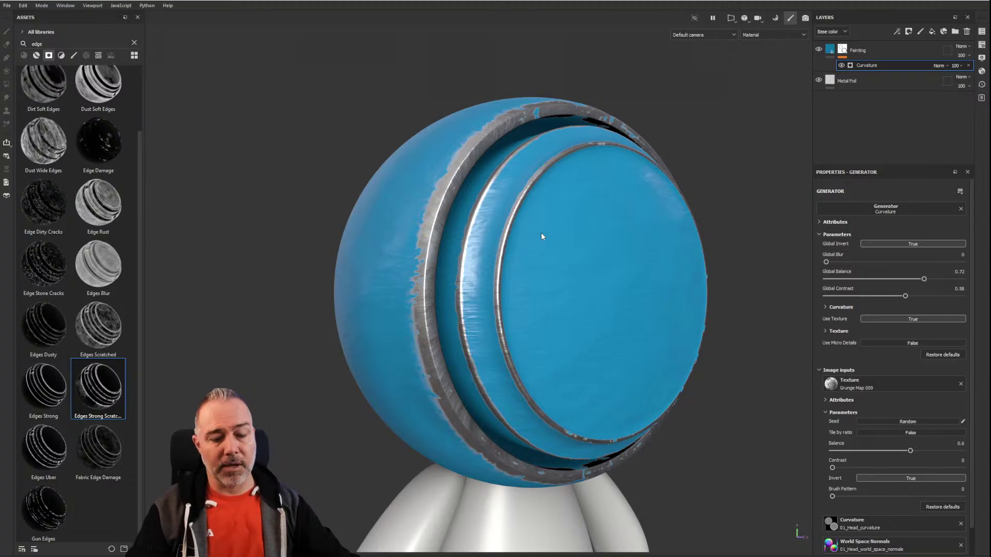
left_click_drag(569, 219, 597, 264, "alt")
middle_click_drag(596, 264, 570, 249, "alt")
scroll(482, 242, "up", 4)
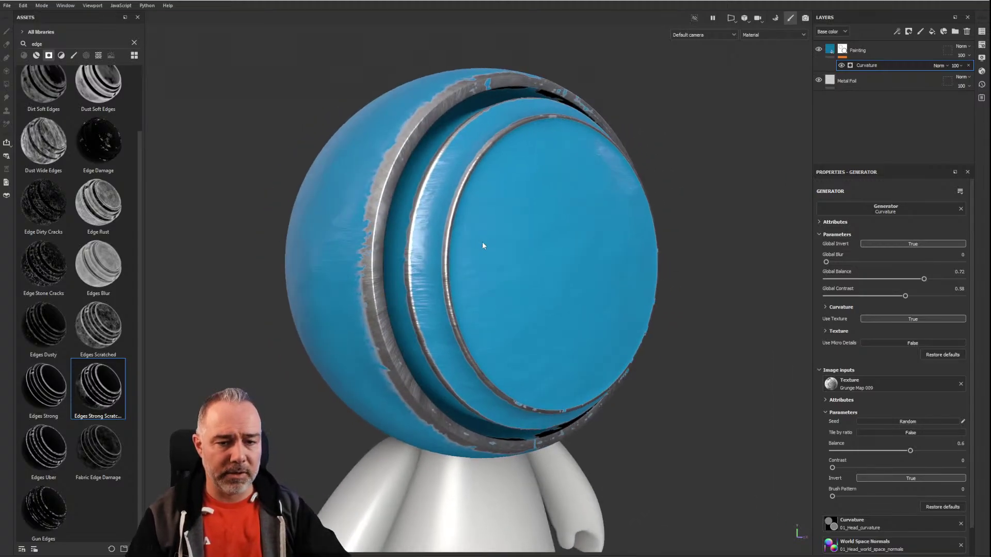
scroll(336, 189, "up", 2)
scroll(336, 187, "down", 3)
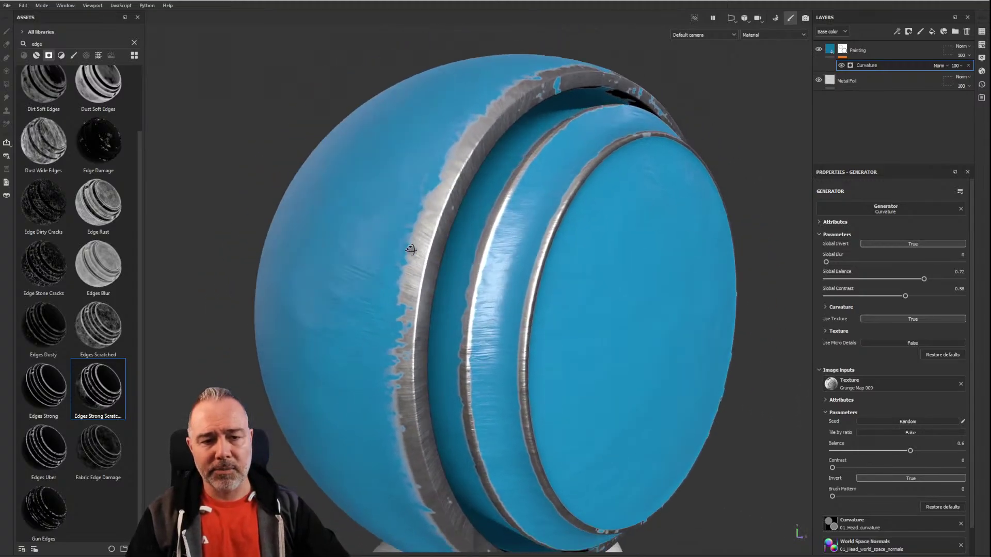
Step: Raise the Painting layer's height to 0.1133 and inspect the paint thickness along the head's worn edges
left_click(831, 52)
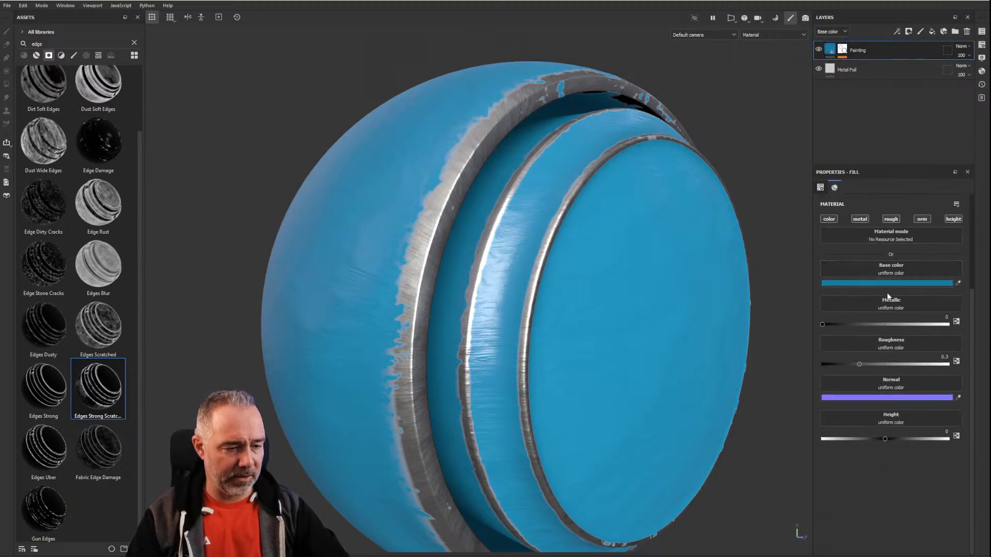
left_click_drag(888, 439, 892, 441)
left_click_drag(561, 258, 511, 320, "alt")
scroll(511, 321, "down", 3)
middle_click_drag(511, 321, 528, 423, "alt")
left_click_drag(528, 422, 484, 368, "alt")
scroll(484, 368, "up", 5)
scroll(484, 368, "down", 2)
middle_click_drag(484, 368, 392, 281, "alt")
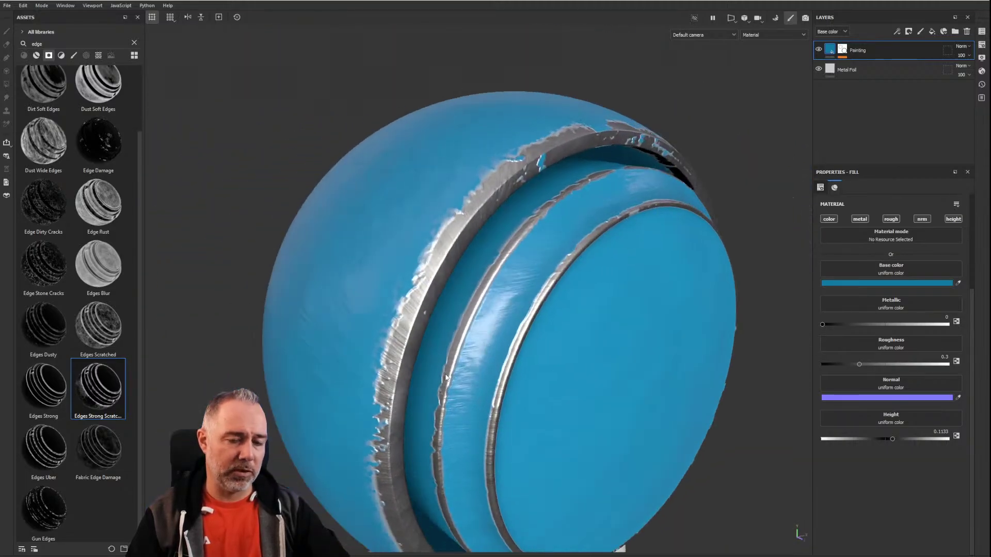
scroll(397, 310, "down", 3)
middle_click_drag(403, 374, 401, 341, "alt")
scroll(402, 344, "up", 2)
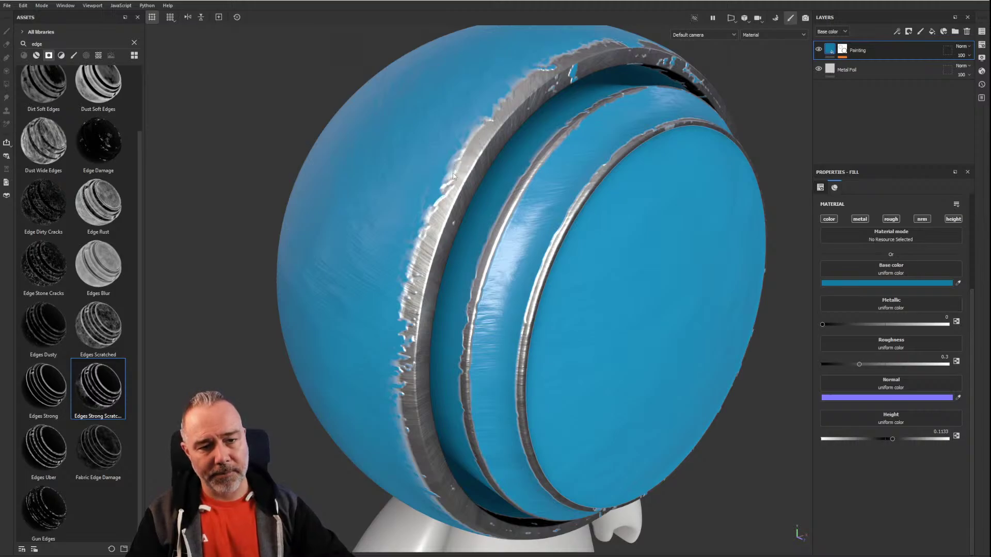
left_click_drag(386, 304, 448, 137, "alt")
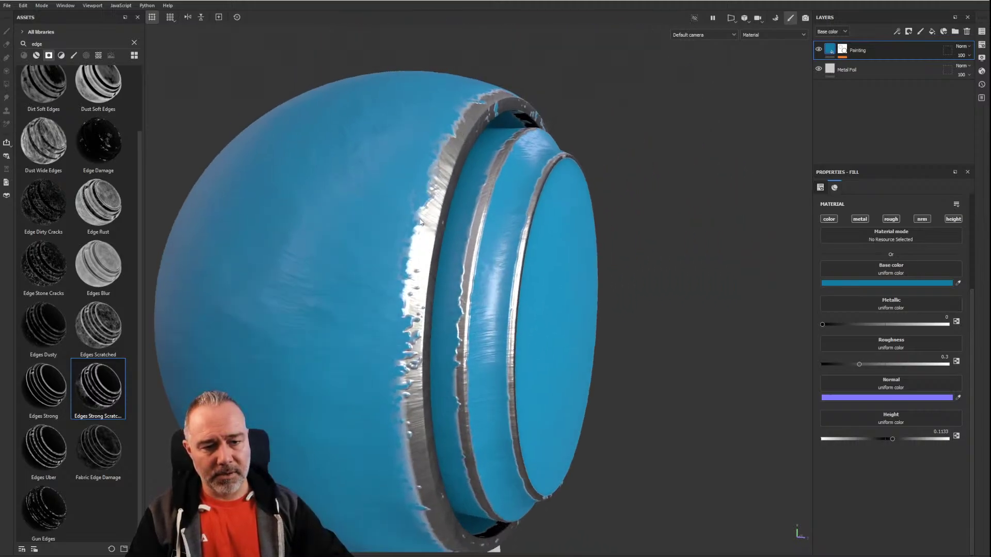
left_click_drag(406, 321, 380, 391, "alt")
left_click_drag(405, 387, 440, 342, "alt")
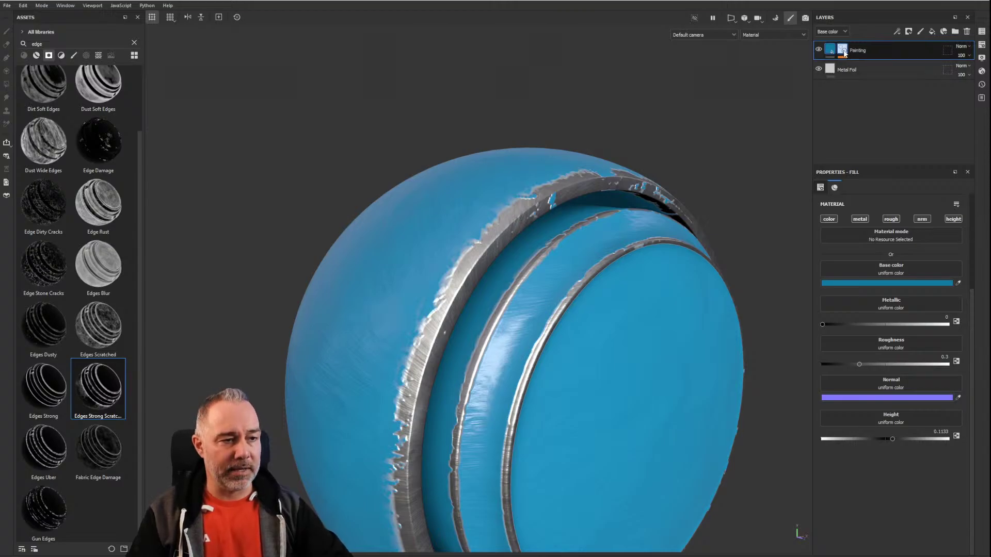
Step: Display the Painting layer's mask alone on the head, examine its black and white areas, and return to the material view
mouse_move(845, 53)
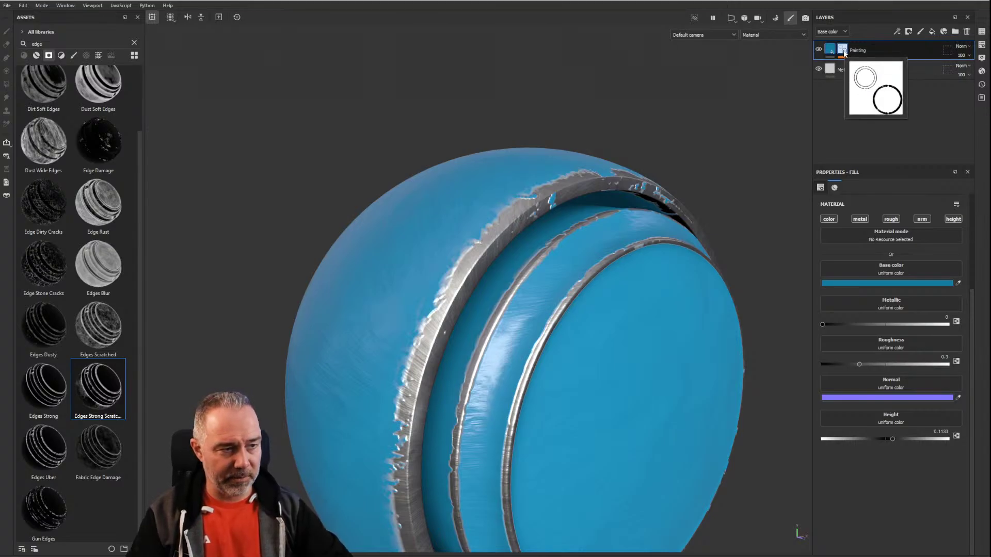
left_click(842, 49, "alt")
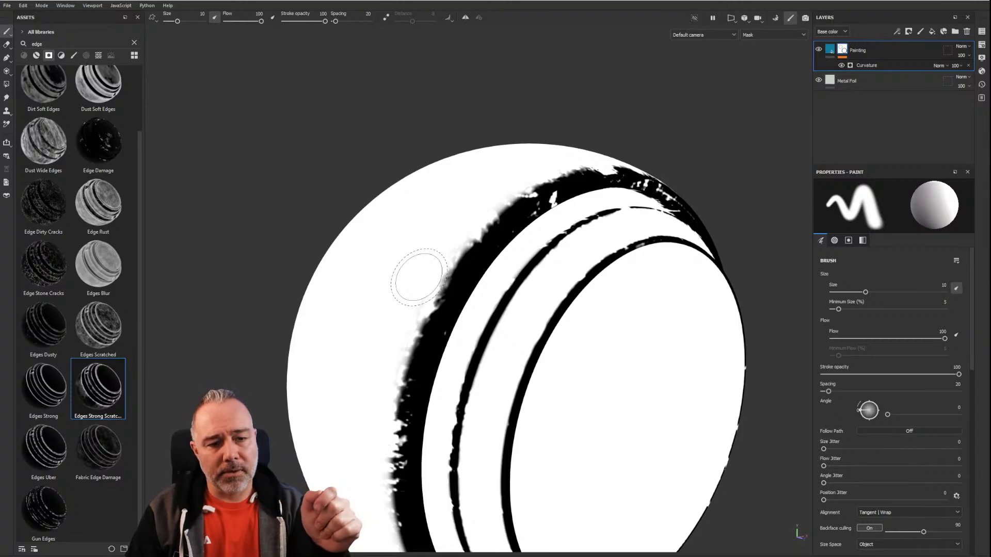
scroll(392, 174, "down", 5)
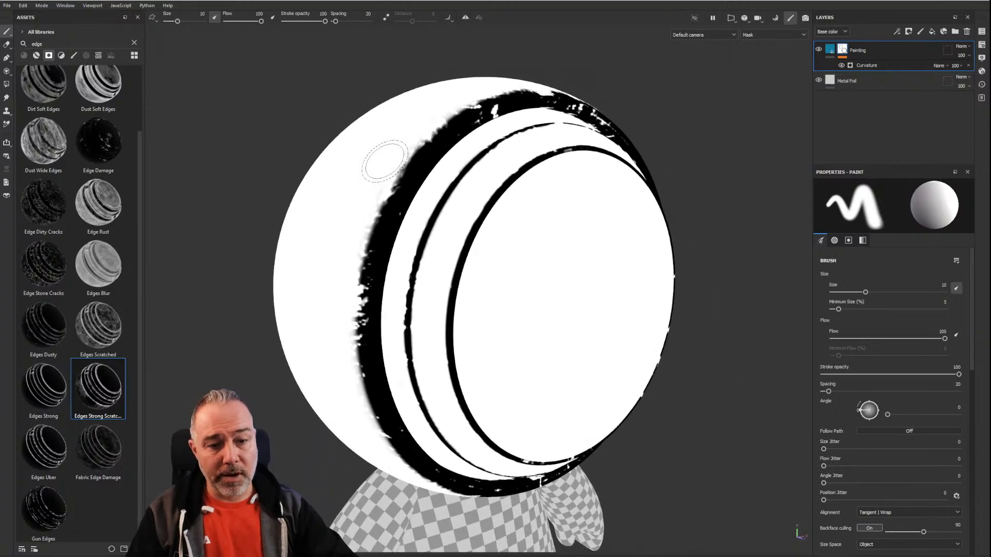
scroll(381, 181, "up", 1)
scroll(381, 179, "down", 2)
middle_click_drag(380, 178, 385, 248, "alt")
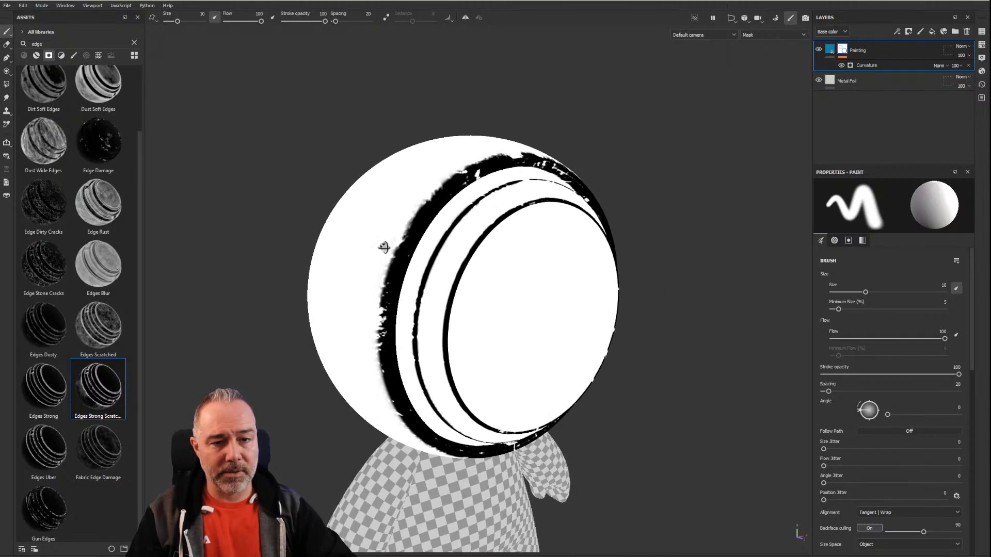
left_click_drag(385, 247, 391, 223, "alt")
scroll(393, 213, "up", 4)
scroll(393, 212, "down", 1)
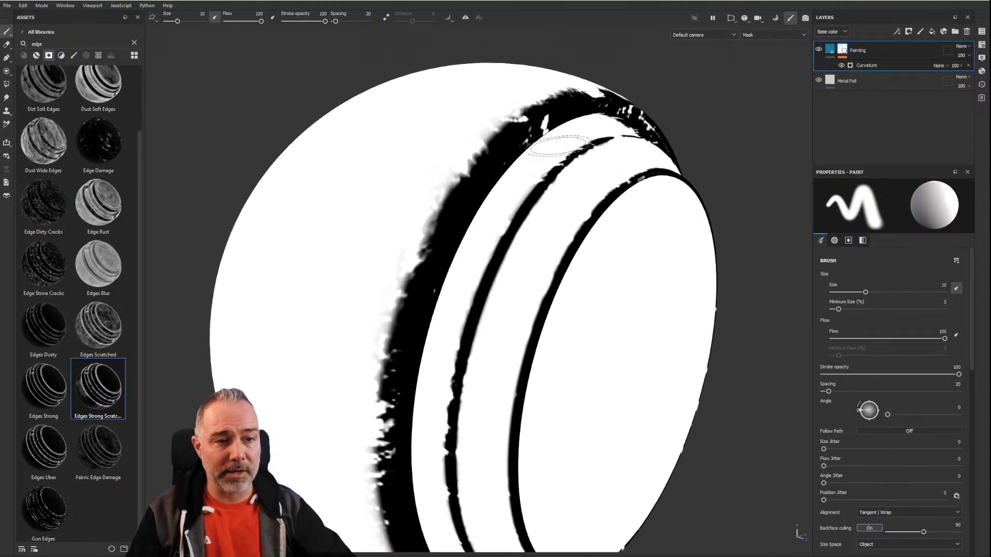
mouse_move(583, 179)
left_mouse_down("alt")
mouse_move(566, 258)
mouse_move(534, 127)
left_mouse_up("alt")
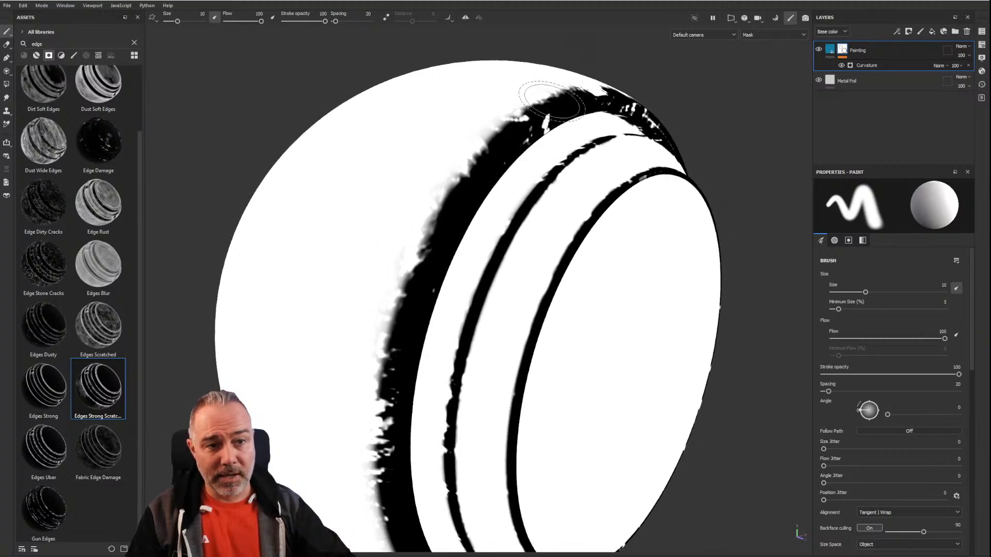
left_click_drag(532, 88, 480, 147, "alt")
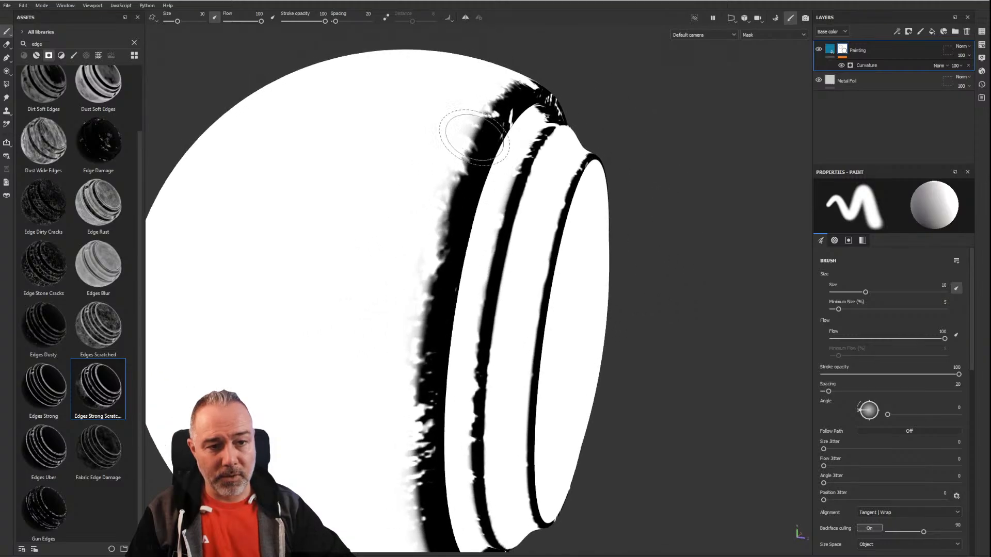
mouse_move(398, 409)
left_mouse_down("alt")
mouse_move(434, 332)
mouse_move(405, 270)
mouse_move(409, 321)
mouse_move(414, 227)
left_mouse_up("alt")
scroll(421, 240, "down", 3)
middle_click_drag(467, 254, 484, 338, "alt")
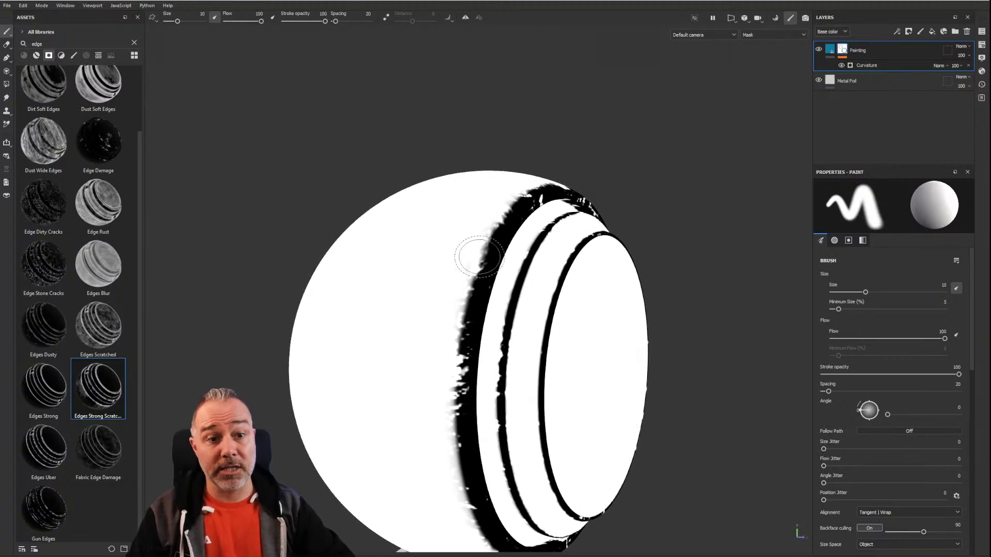
right_click_drag(478, 256, 460, 221, "alt")
mouse_move(460, 222)
left_mouse_down("alt")
mouse_move(451, 289)
mouse_move(491, 266)
left_mouse_up("alt")
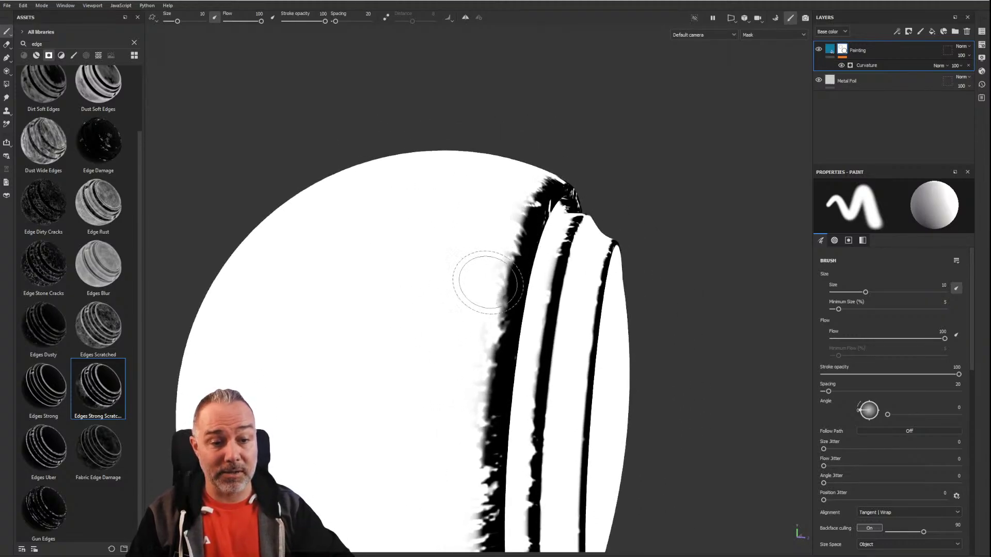
mouse_move(447, 460)
left_mouse_down("alt")
mouse_move(377, 339)
mouse_move(417, 328)
left_mouse_up("alt")
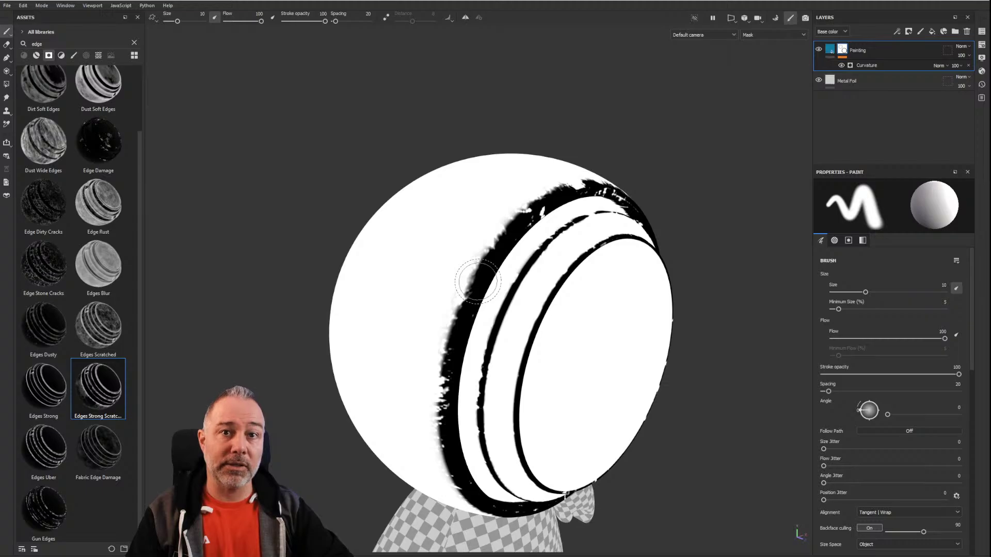
mouse_move(477, 282)
left_mouse_down("alt")
mouse_move(511, 330)
mouse_move(548, 330)
mouse_move(482, 295)
mouse_move(568, 248)
mouse_move(559, 228)
mouse_move(407, 192)
mouse_move(553, 223)
left_mouse_up("alt")
key("m")
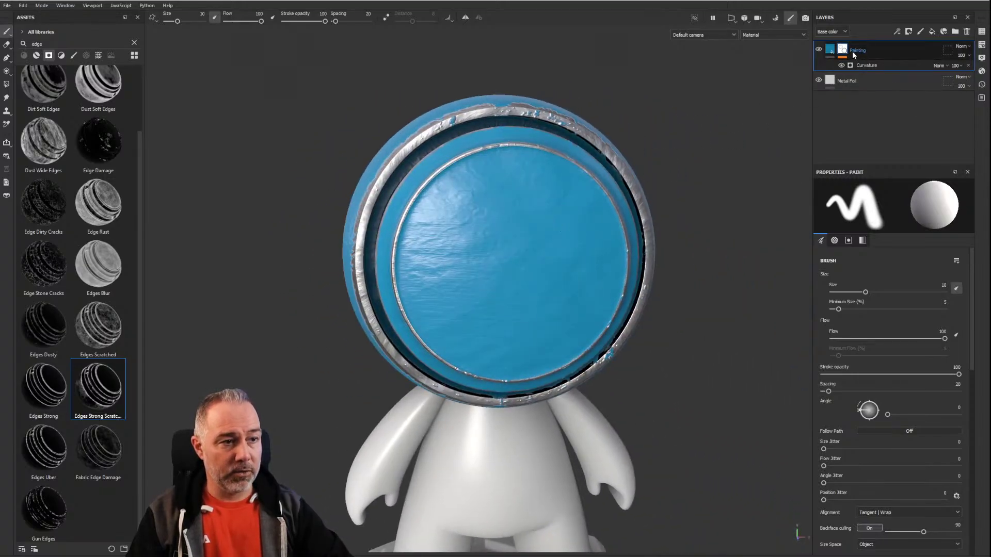
Step: Add an anchor point to the Painting layer's mask
left_click(831, 51)
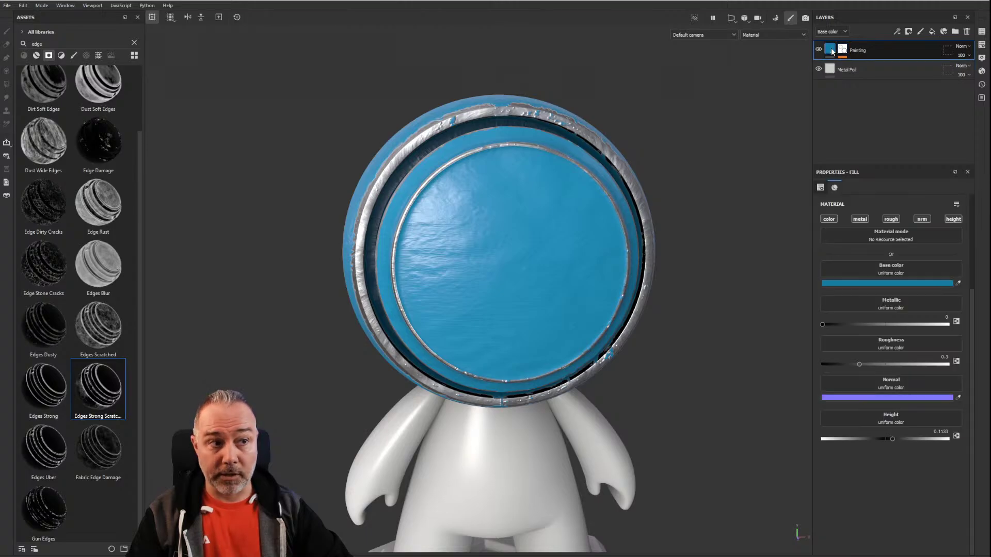
left_click(842, 50)
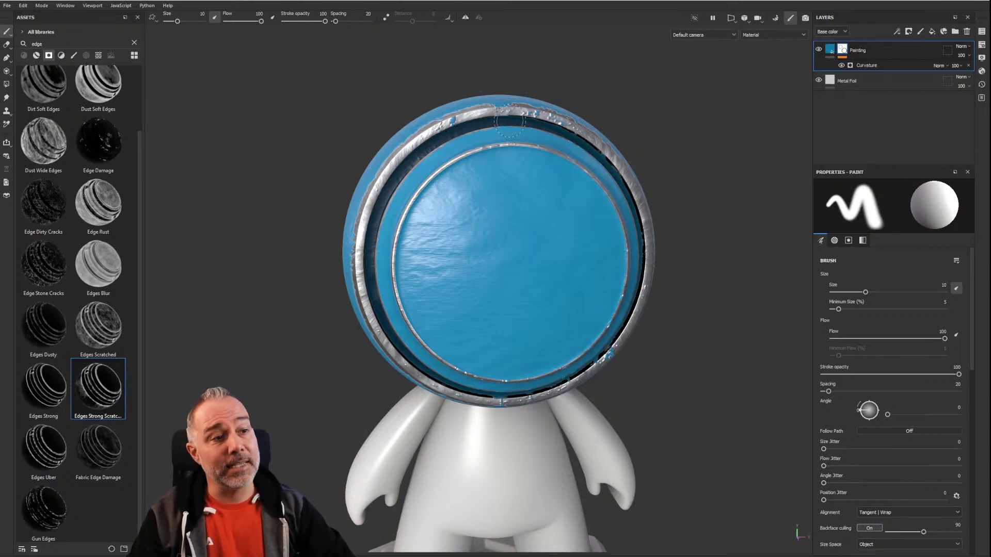
right_click(843, 51)
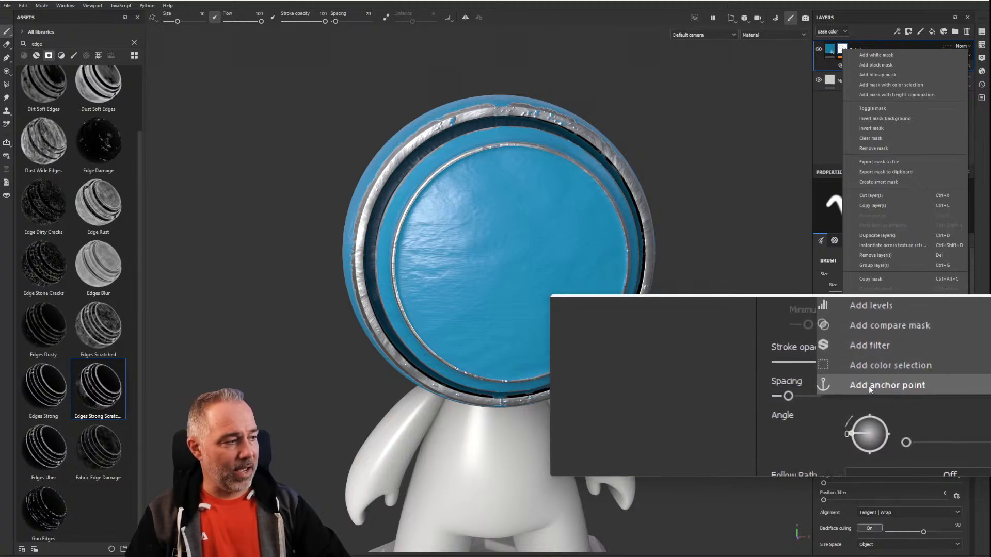
left_click(899, 34)
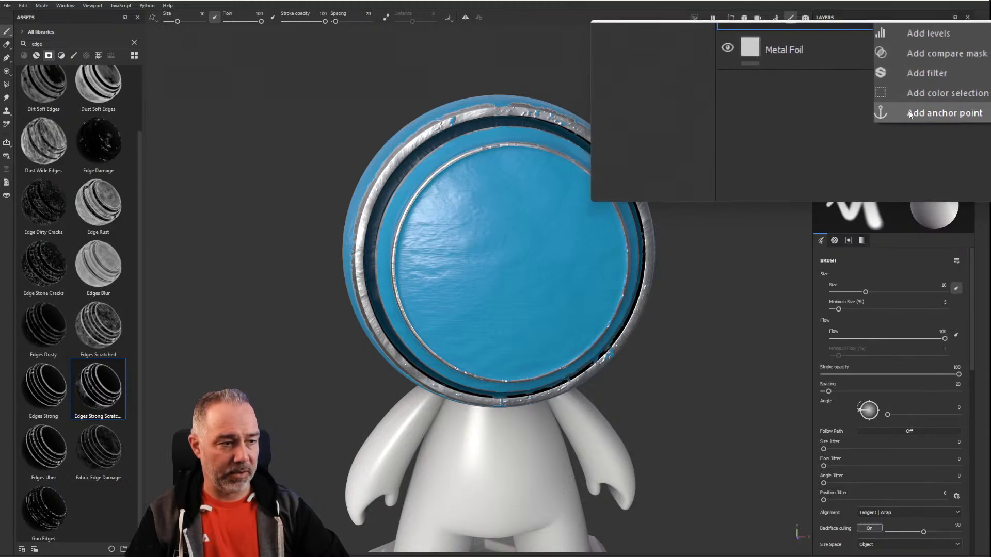
left_click(880, 72)
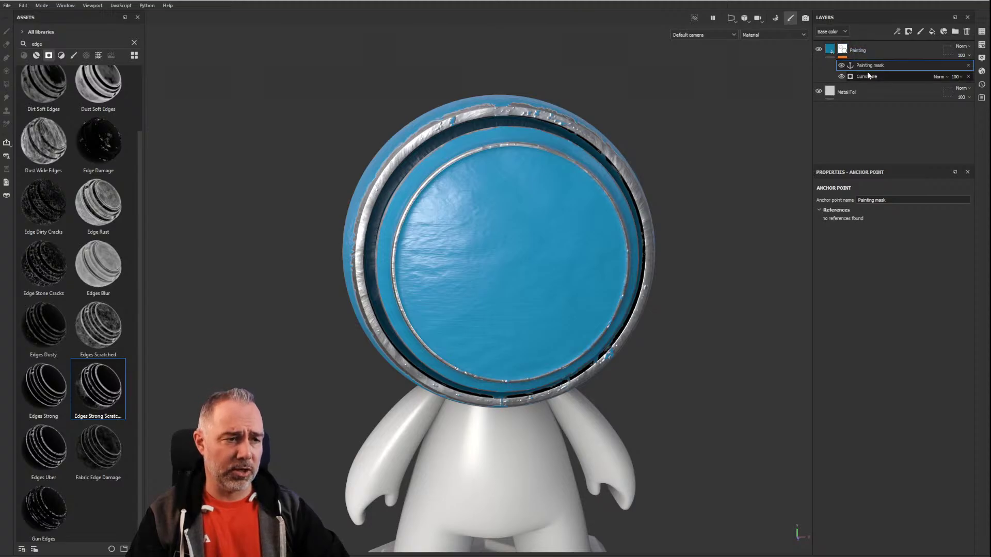
Step: Rename the mask's anchor point as Damage reference and check the worn edges on the head
triple_click(893, 200)
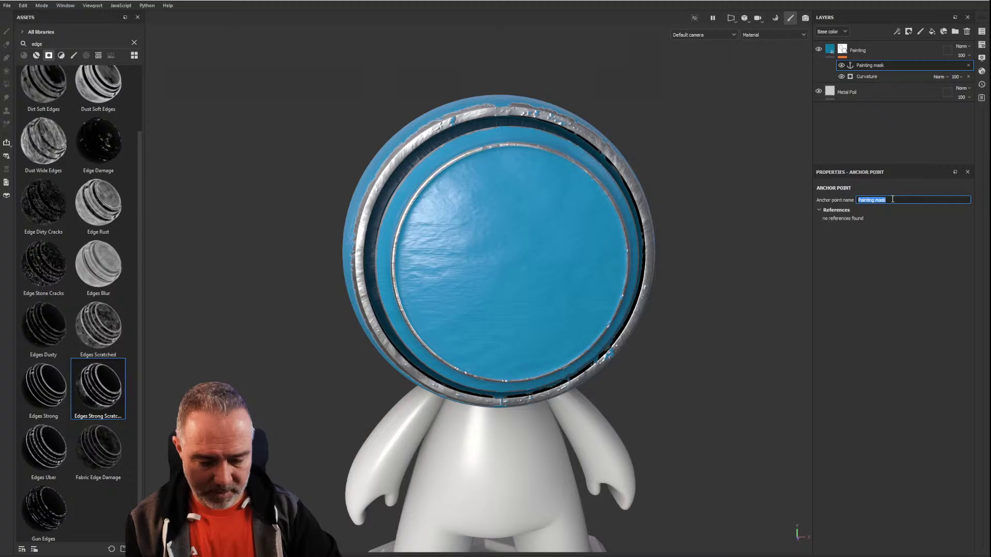
type("b")
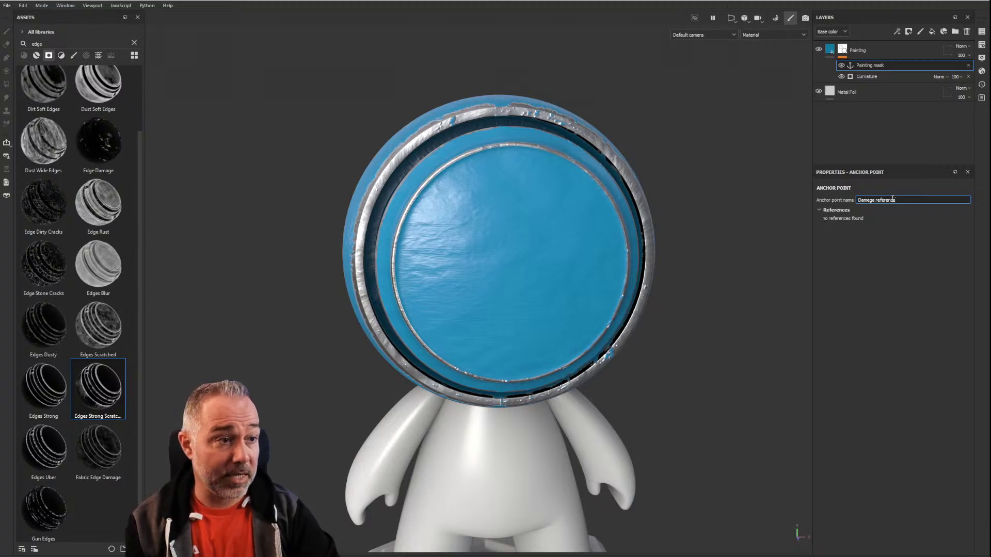
type("amege reference")
key("Return")
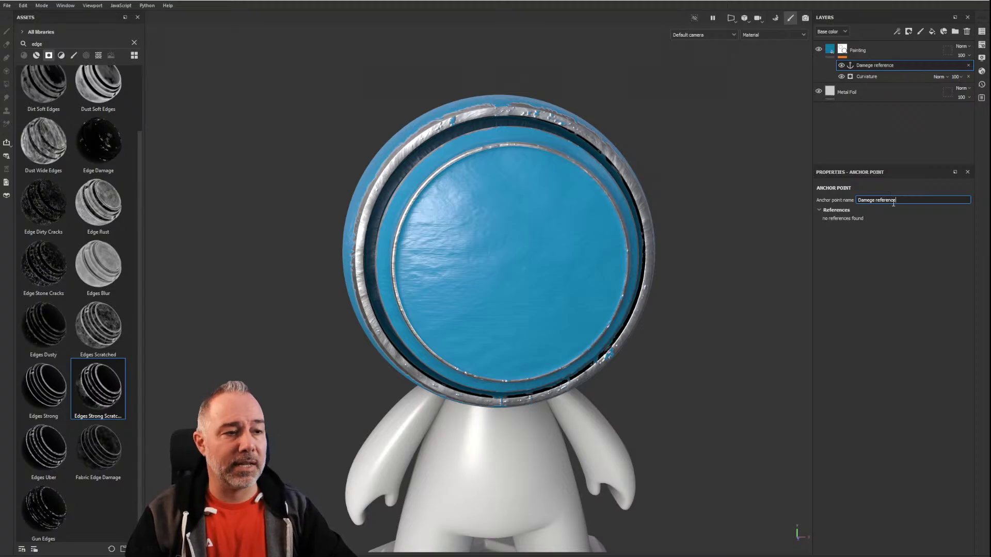
left_click_drag(573, 214, 522, 280, "alt")
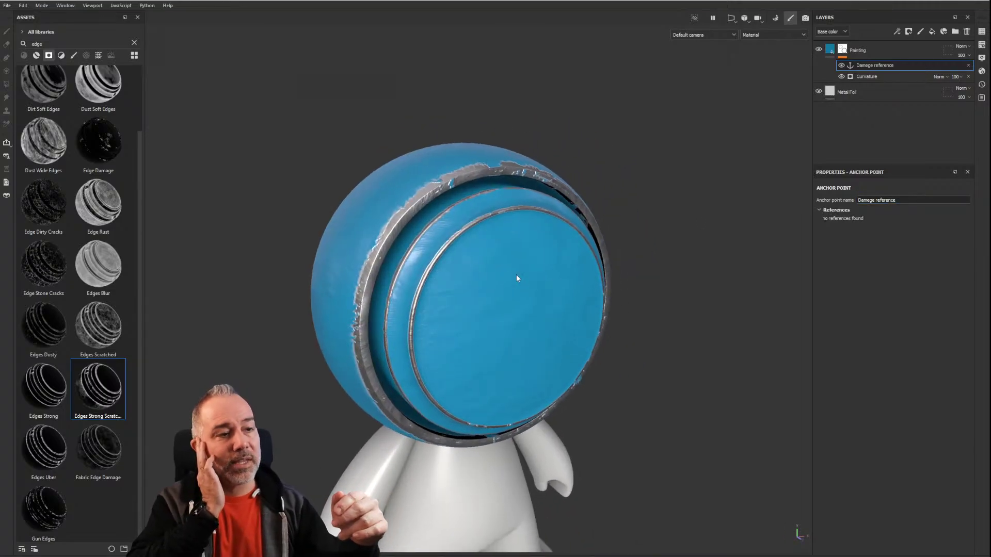
mouse_move(501, 236)
left_mouse_down("alt")
mouse_move(402, 247)
mouse_move(542, 197)
left_mouse_up("alt")
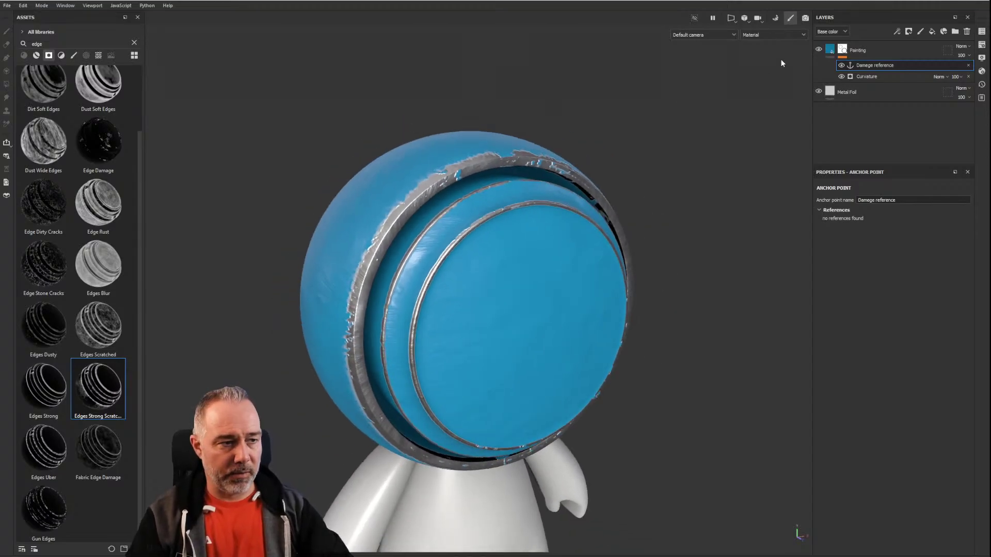
Step: Rename the Painting layer as Paint and check the worn edges around the head
double_click(857, 51)
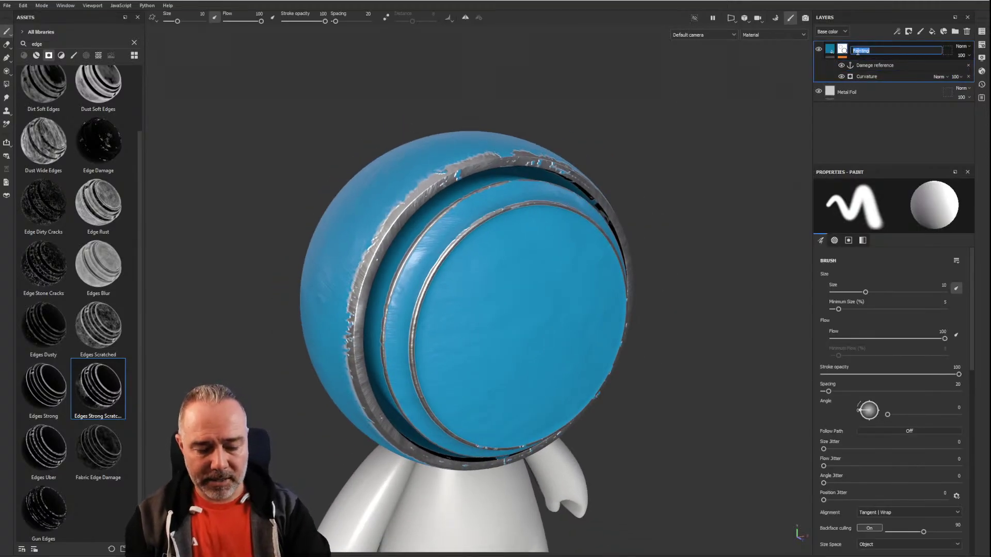
type("Pa")
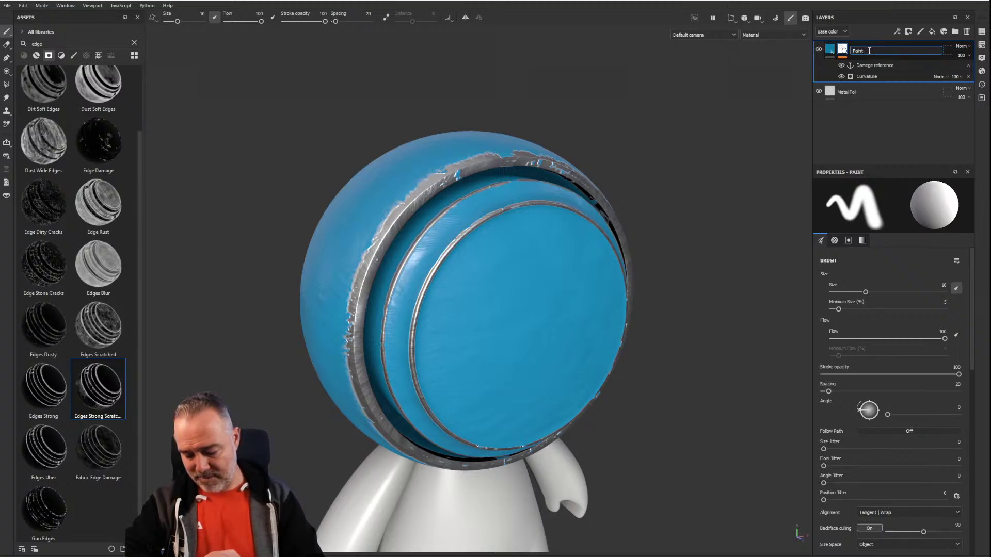
key("Return")
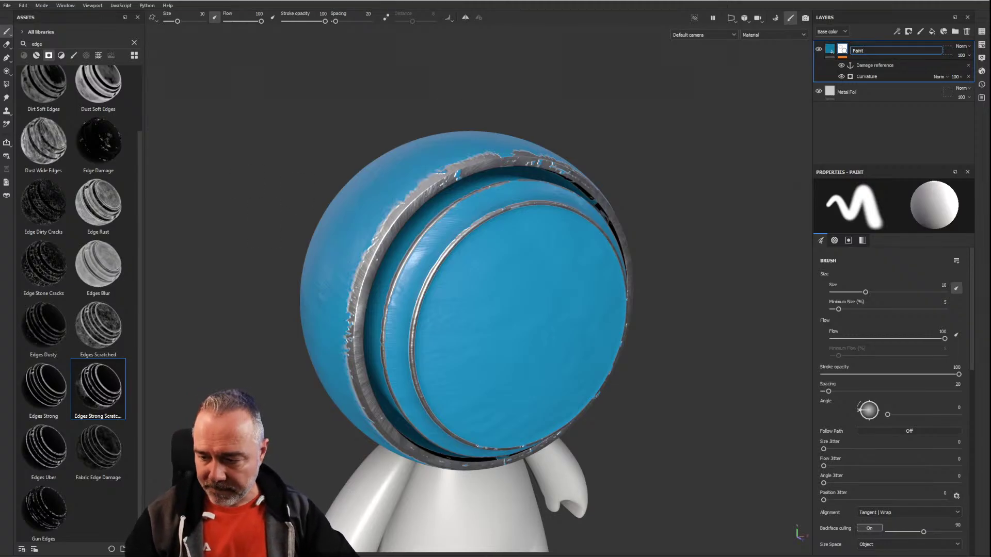
key("Return")
scroll(477, 289, "up", 1)
mouse_move(408, 221)
left_mouse_down("alt")
mouse_move(526, 224)
mouse_move(400, 218)
mouse_move(438, 195)
mouse_move(568, 228)
mouse_move(496, 227)
left_mouse_up("alt")
scroll(393, 217, "up", 3)
scroll(393, 217, "down", 3)
scroll(438, 195, "up", 1)
scroll(438, 195, "down", 3)
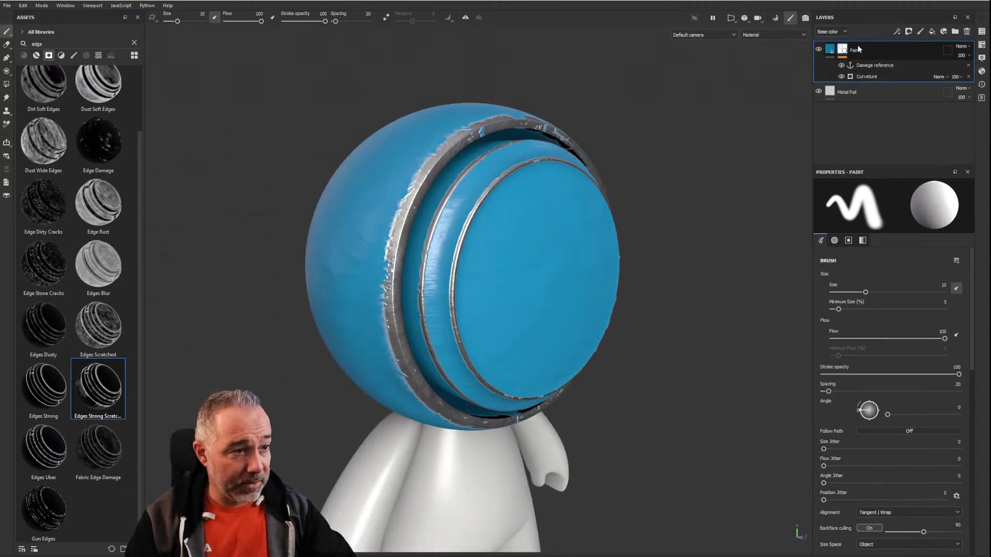
left_click_drag(371, 186, 416, 184, "alt")
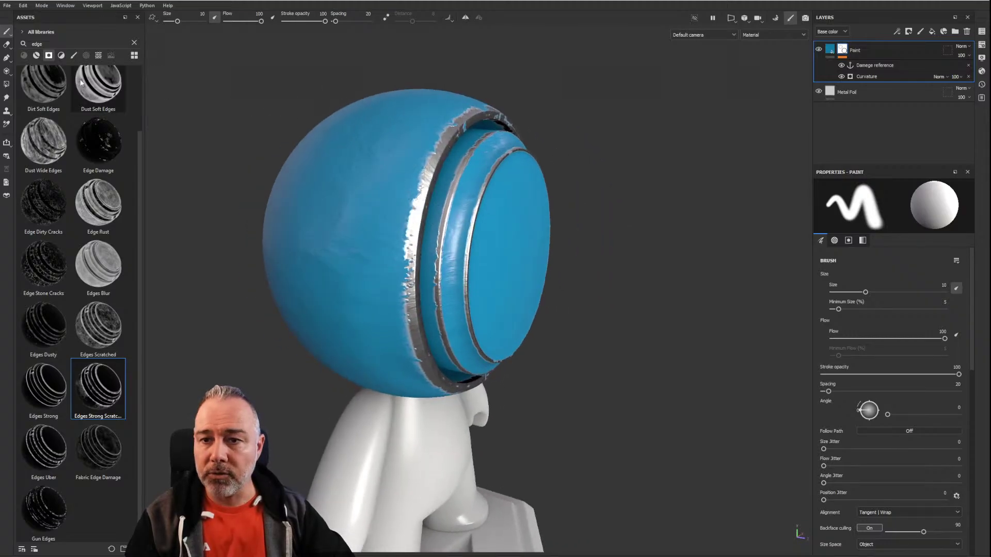
Step: Search the material library for rust and add the Metal Rust material as a layer above the Paint layer
double_click(51, 43)
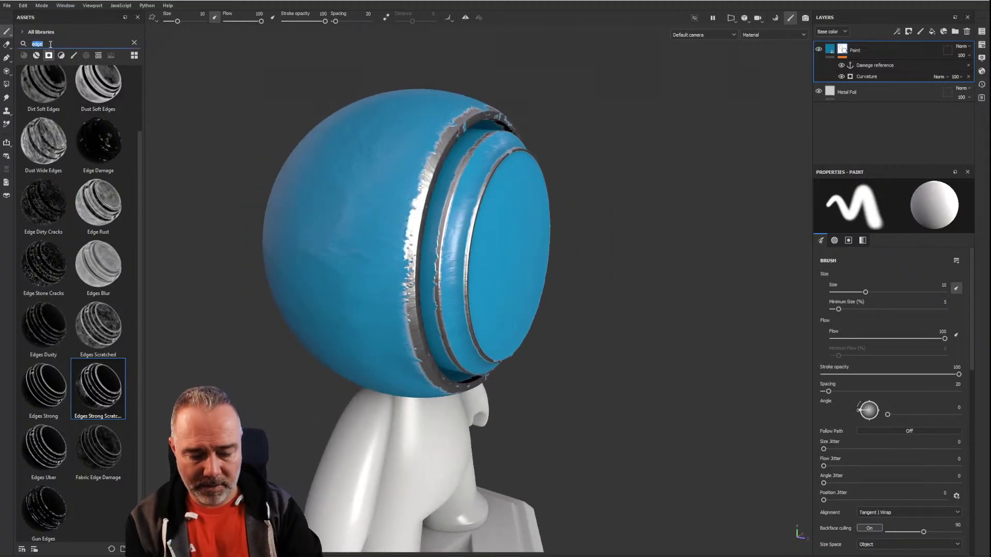
type("rust")
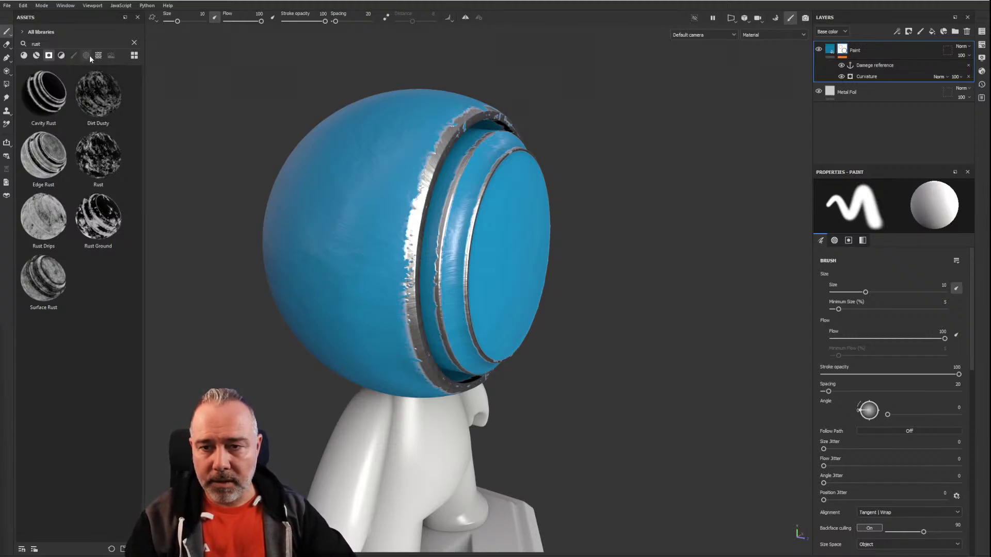
left_click(24, 55)
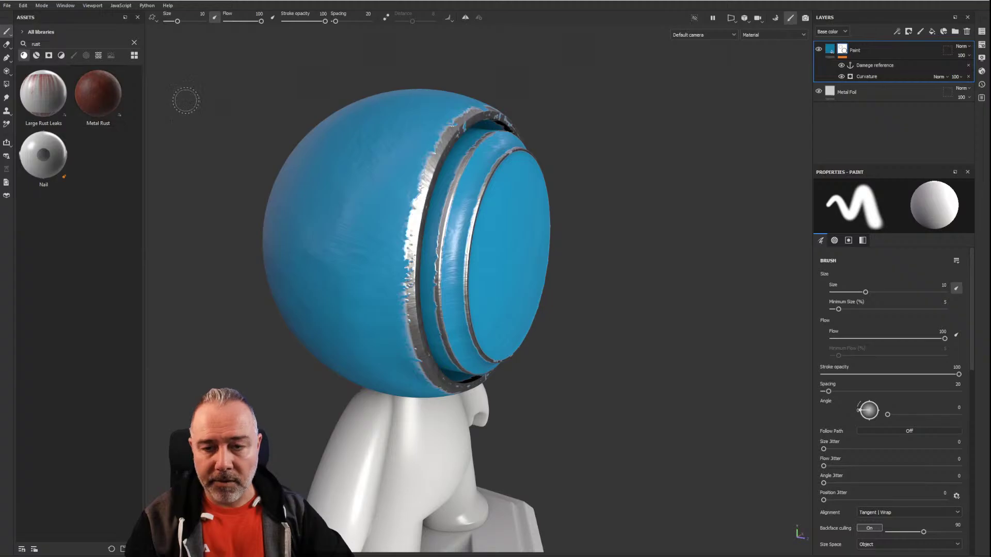
mouse_move(102, 95)
left_mouse_down()
mouse_move(124, 106)
mouse_move(874, 83)
mouse_move(877, 43)
left_mouse_up()
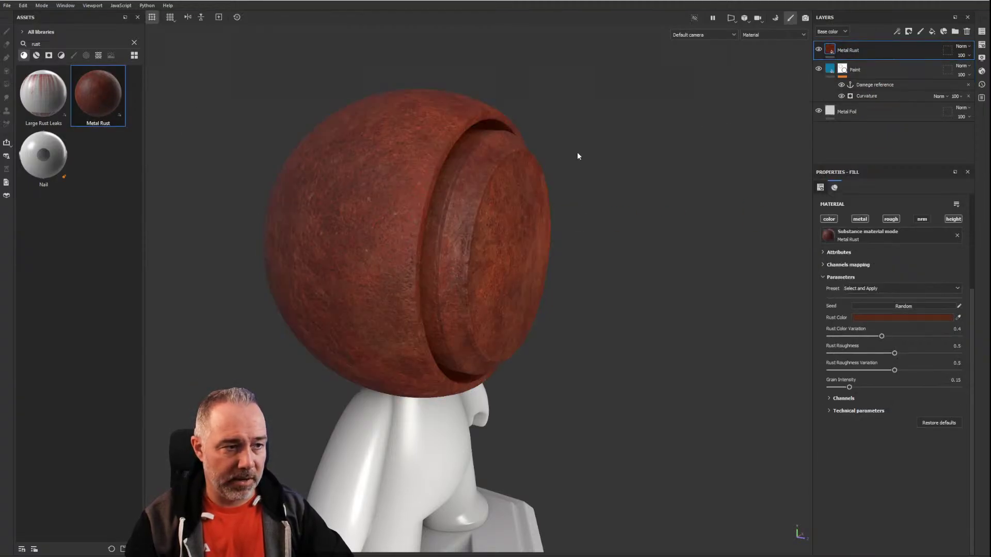
left_click_drag(577, 152, 459, 236, "alt")
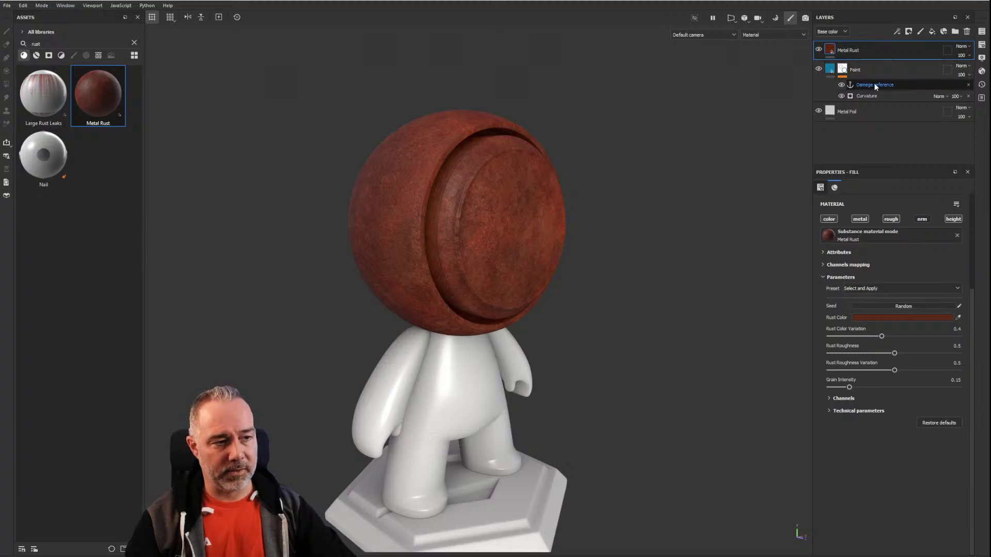
Step: Add a black mask to the Metal Rust layer and review the grayscale source in its paint properties
right_click(871, 48)
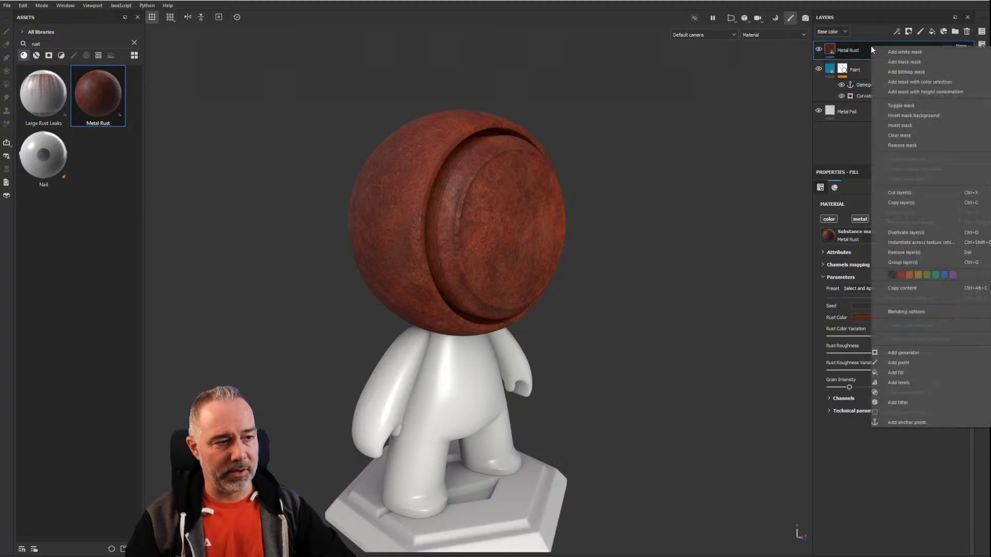
left_click(903, 60)
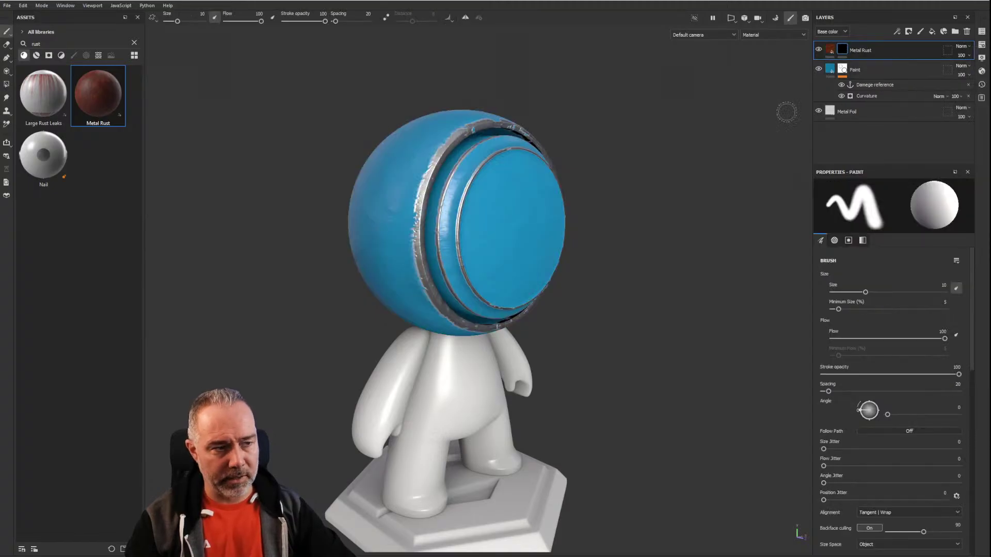
scroll(413, 209, "up", 5)
mouse_move(438, 252)
left_mouse_down("alt")
mouse_move(423, 270)
mouse_move(436, 266)
left_mouse_up("alt")
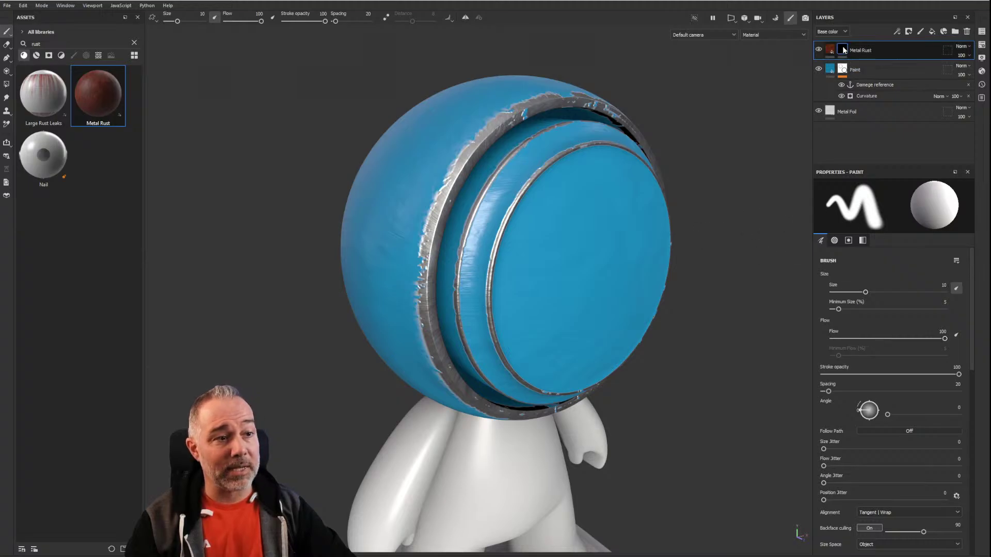
mouse_move(842, 50)
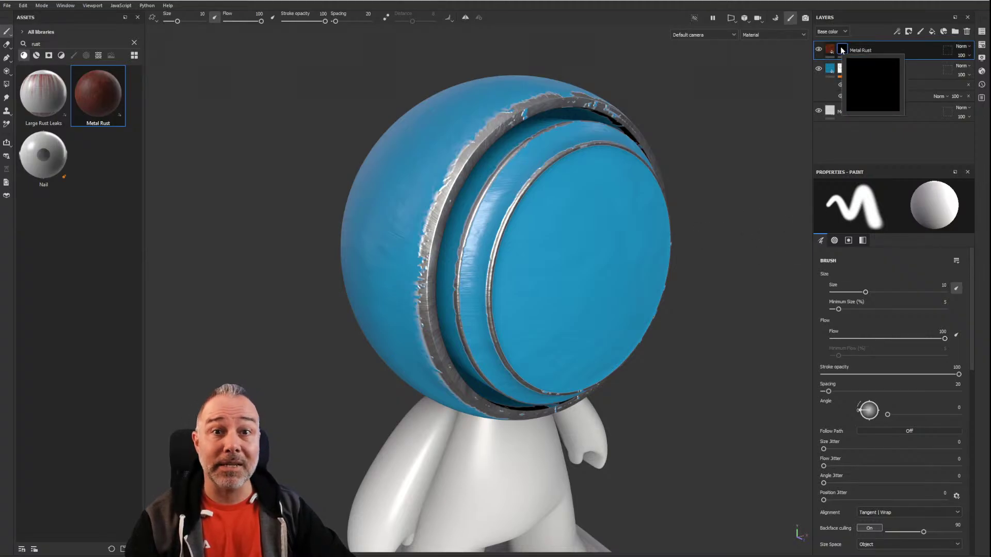
scroll(891, 320, "down", 10)
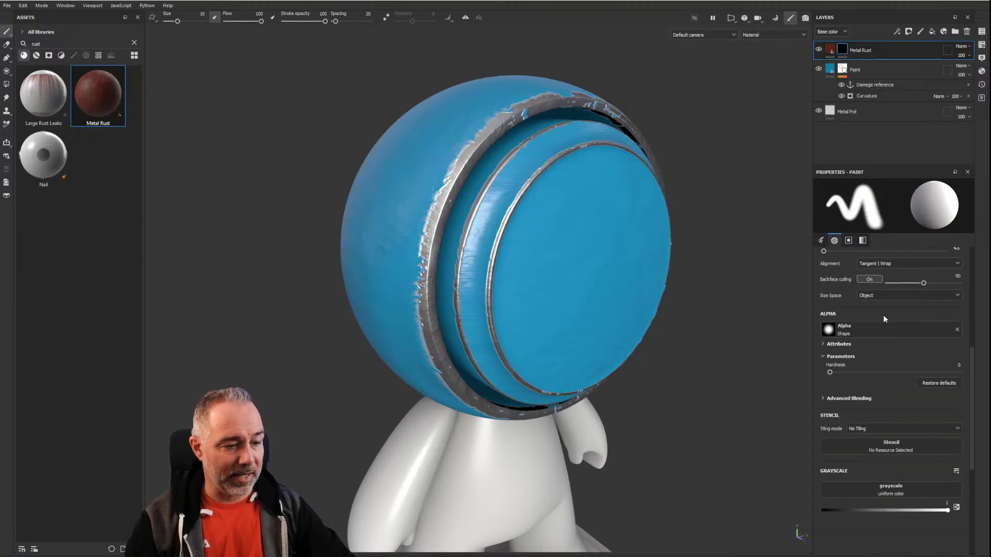
scroll(897, 396, "down", 1)
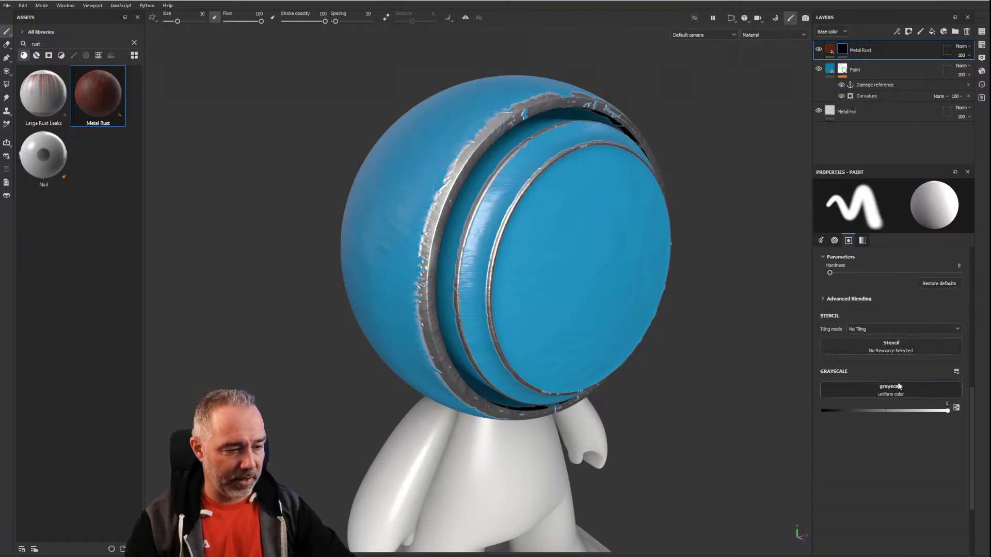
left_click(871, 391)
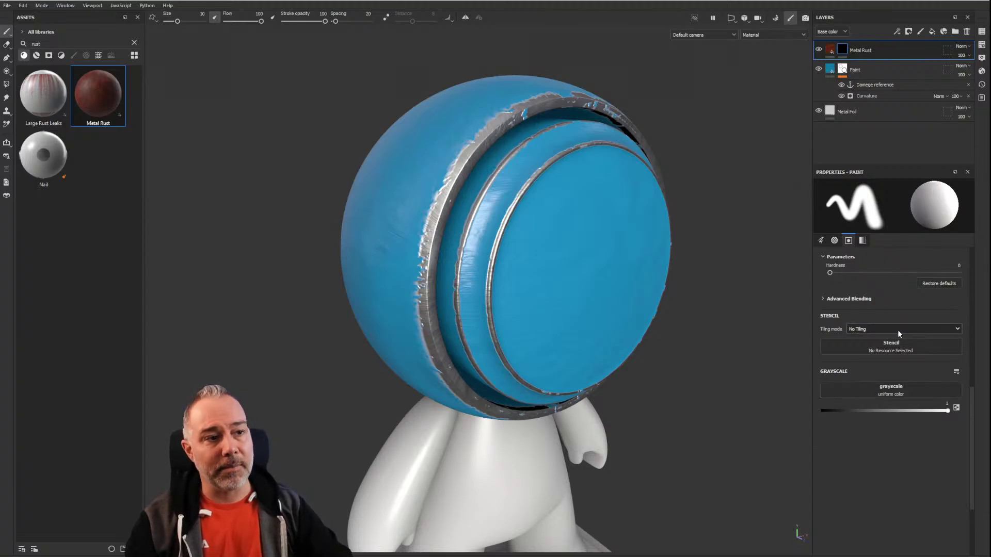
scroll(902, 303, "up", 3)
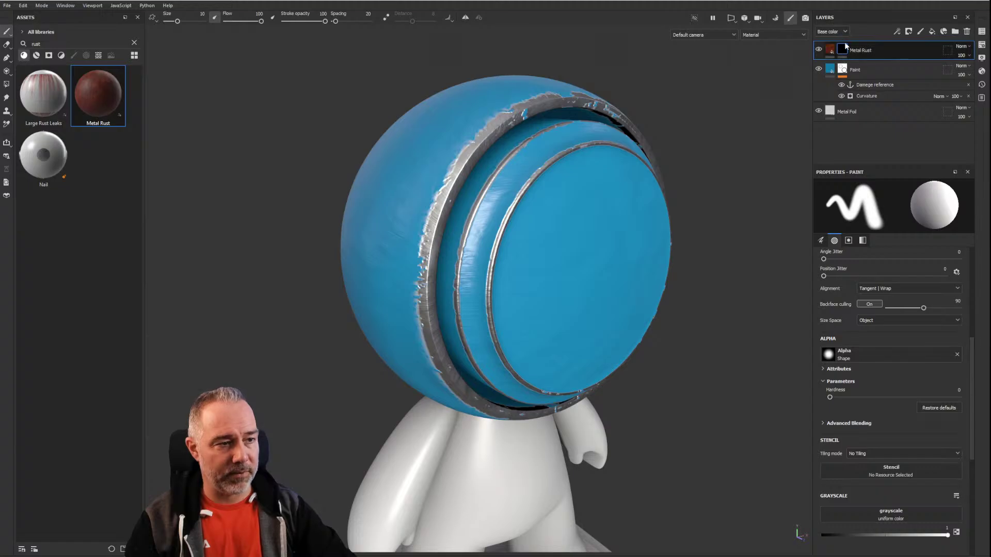
Step: Add a fill effect to the Metal Rust layer's mask and set its grayscale value to 0.5049
left_click(897, 32)
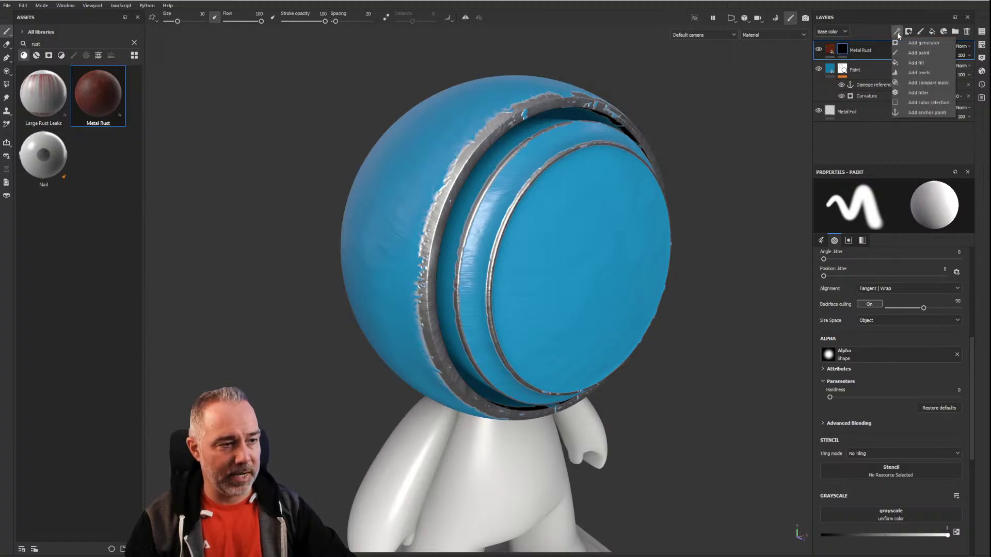
left_click(916, 63)
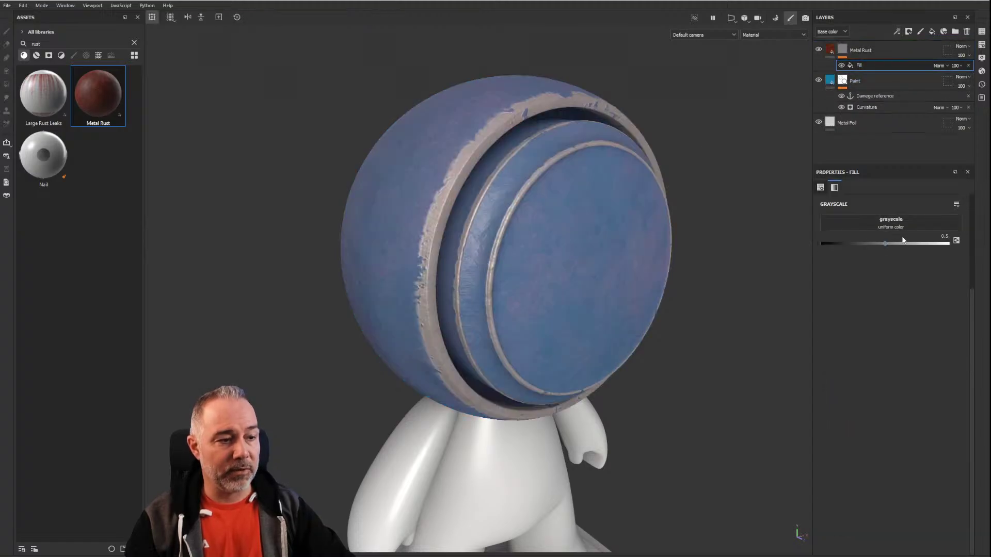
left_click_drag(909, 244, 882, 247)
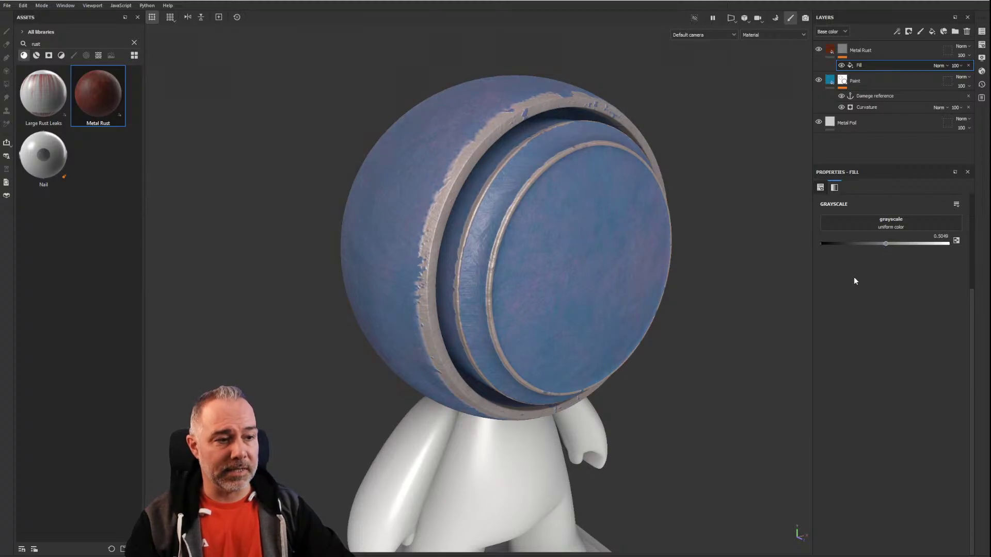
Step: Assign the Damage reference anchor point as the grayscale source of the Metal Rust mask's fill
left_click(859, 221)
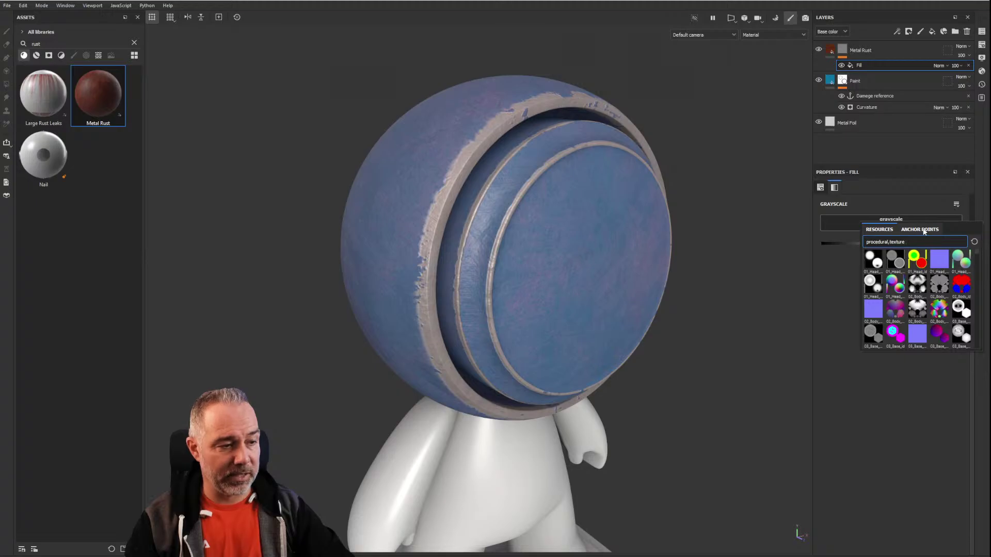
left_click(922, 229)
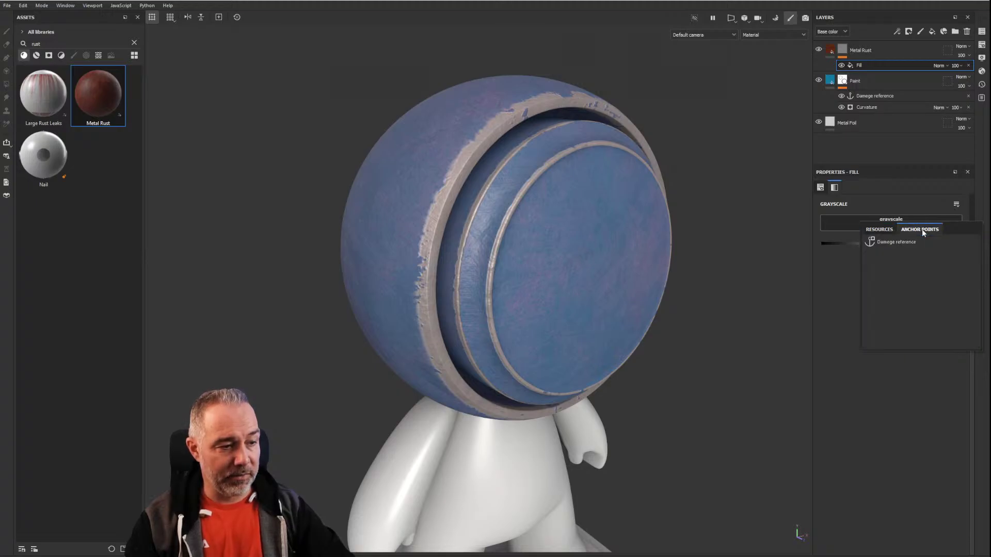
left_click(894, 243)
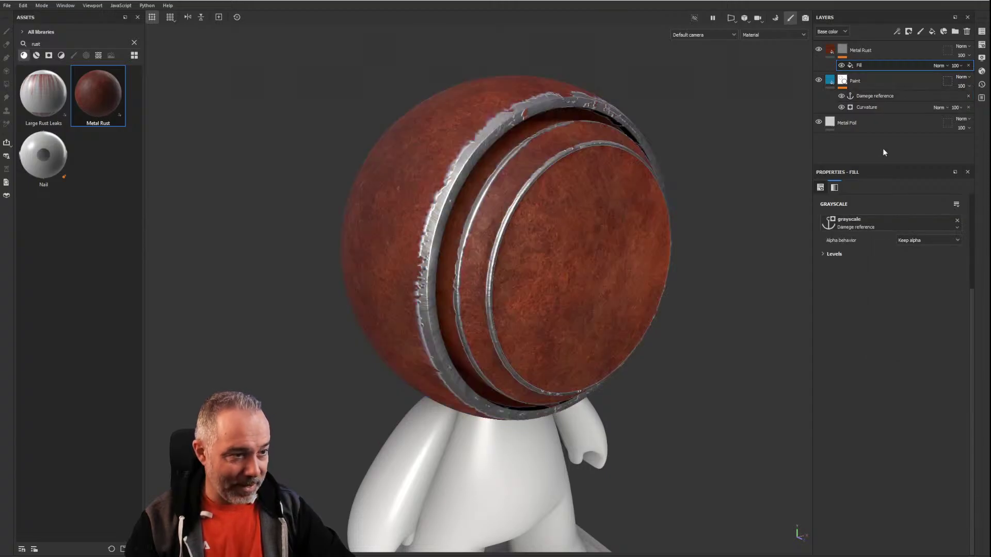
Step: Correct the spelling of the Paint mask's anchor point name as Damage reference
left_click(876, 95)
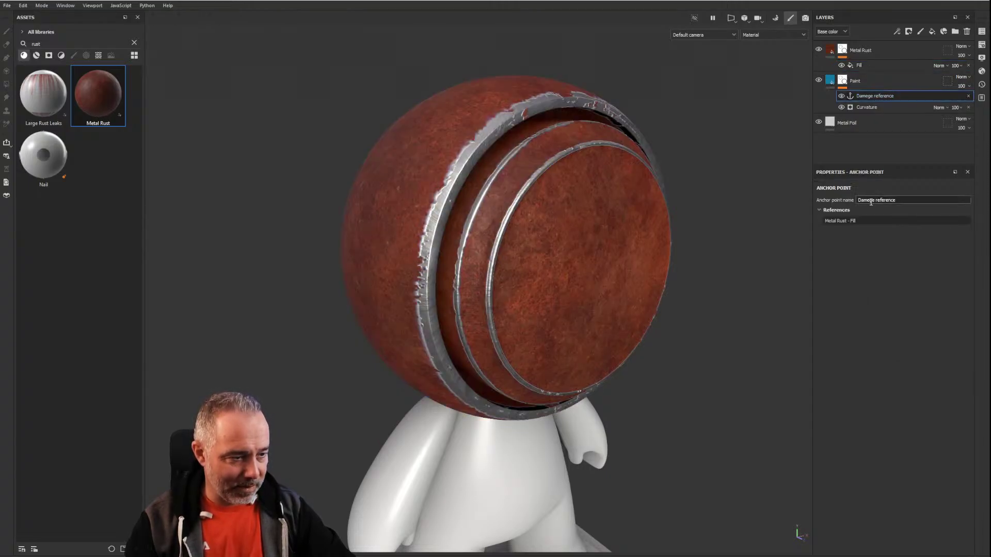
key("BackSpace")
type("a")
key("Return")
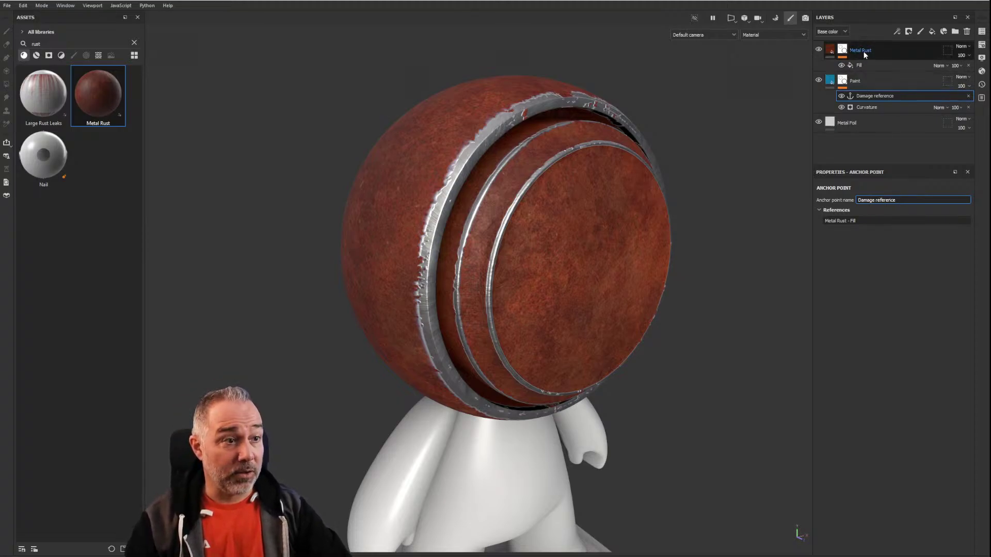
Step: Display the Metal Rust layer's mask alone on the head and compare it with the Paint layer's mask
left_click(847, 51)
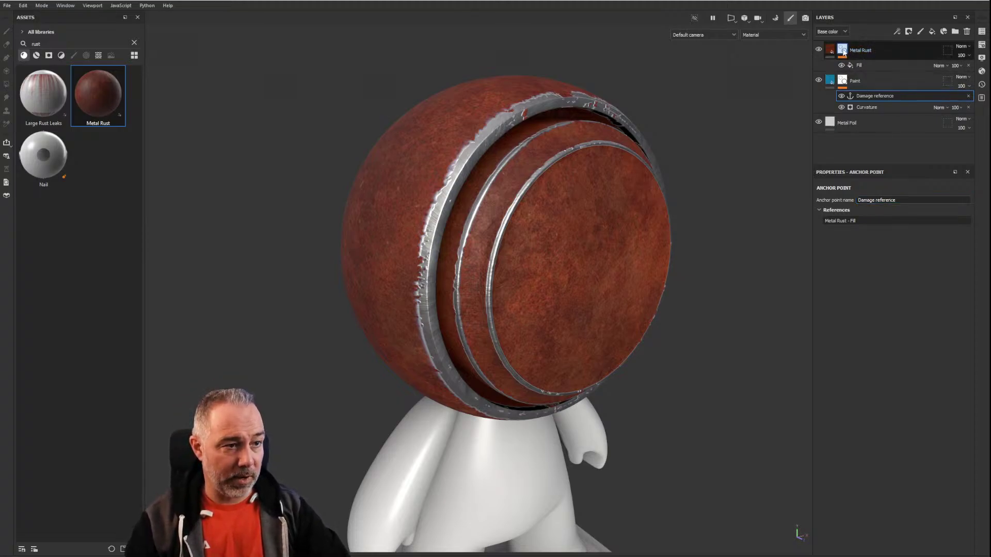
left_click(842, 50, "alt")
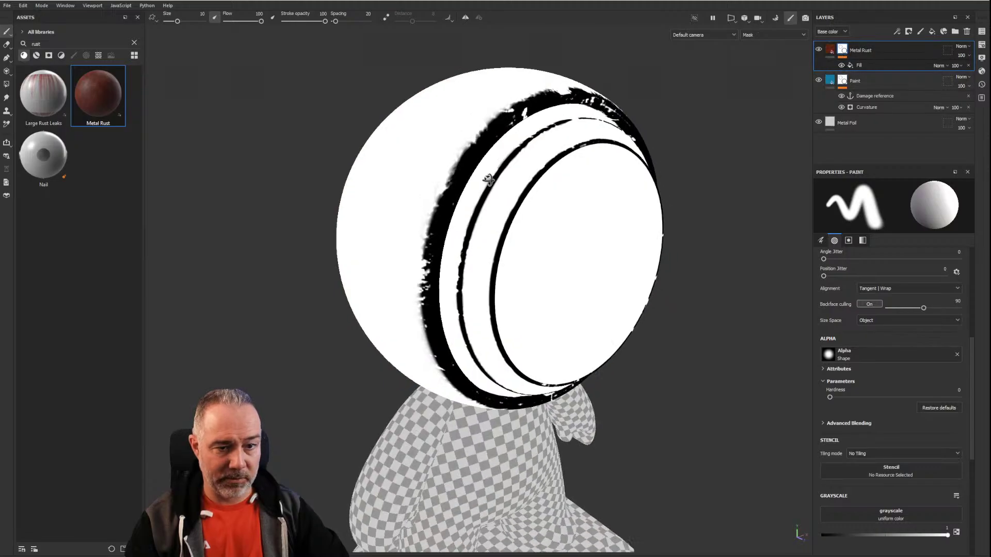
left_click_drag(488, 180, 521, 145, "alt")
scroll(552, 156, "up", 3)
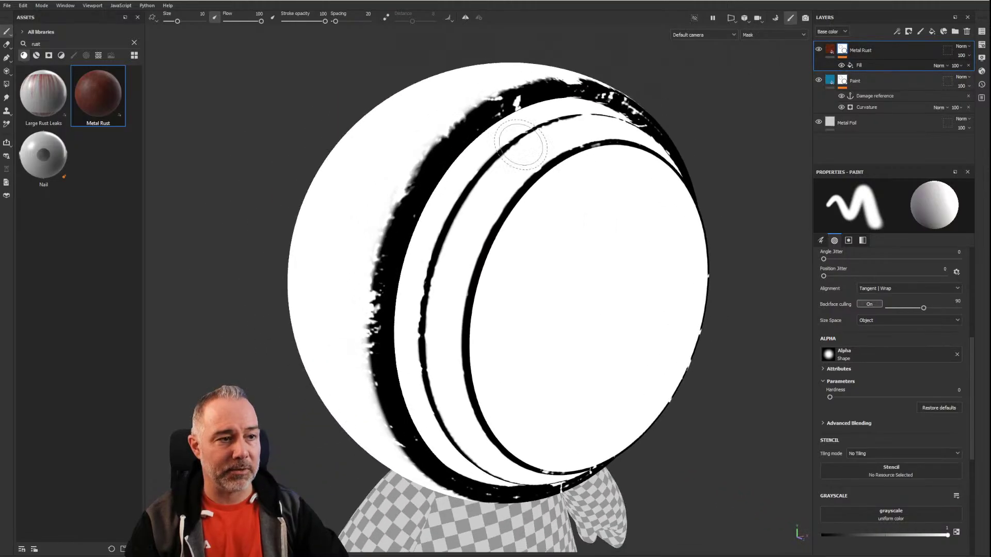
left_click(867, 96)
left_click(843, 82, "alt")
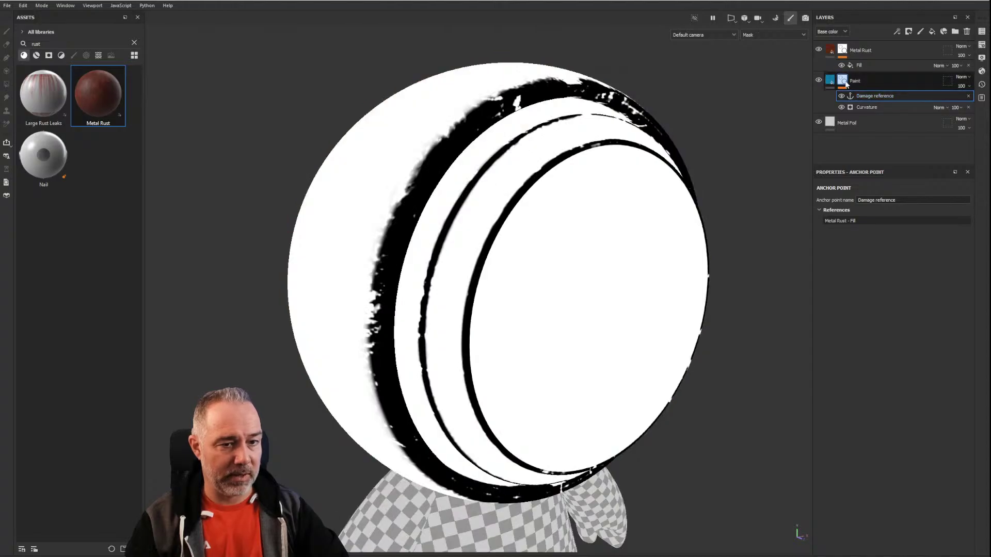
left_click(843, 50)
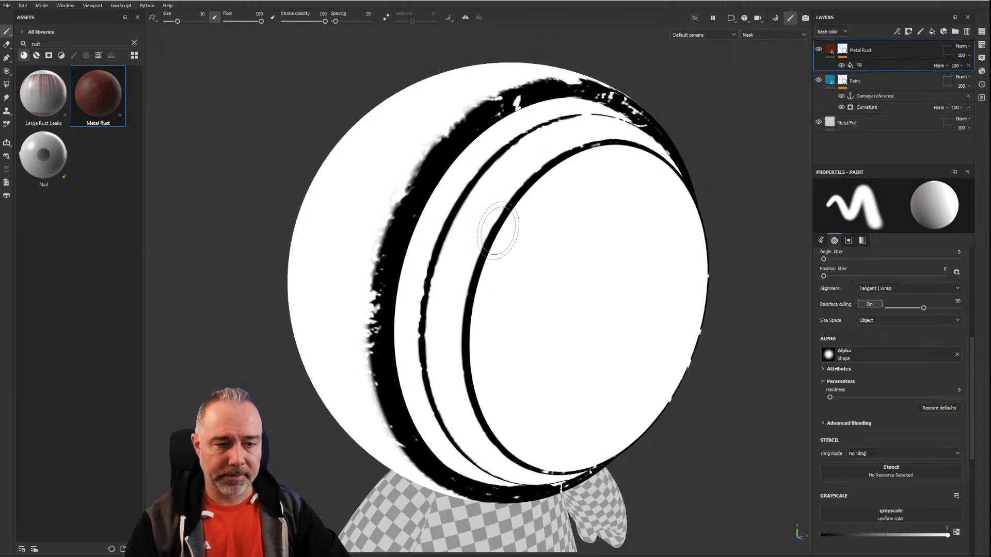
scroll(490, 219, "down", 2)
mouse_move(567, 208)
left_mouse_down("alt")
mouse_move(495, 203)
mouse_move(551, 196)
left_mouse_up("alt")
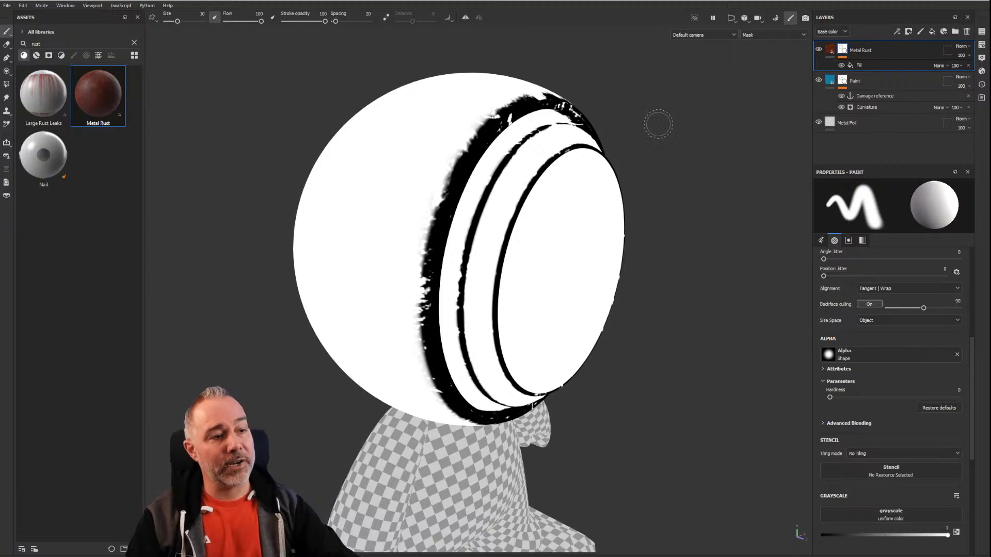
Step: Select the Metal Rust mask's fill and examine the head's ringed edges in mask view and in material view
left_click(859, 65)
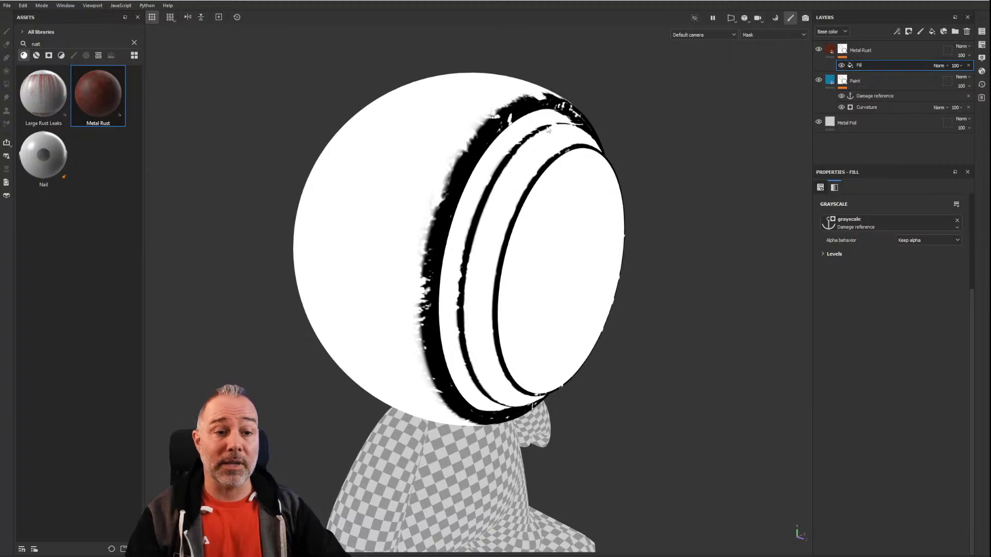
left_click_drag(418, 166, 526, 177, "alt")
scroll(491, 238, "up", 5)
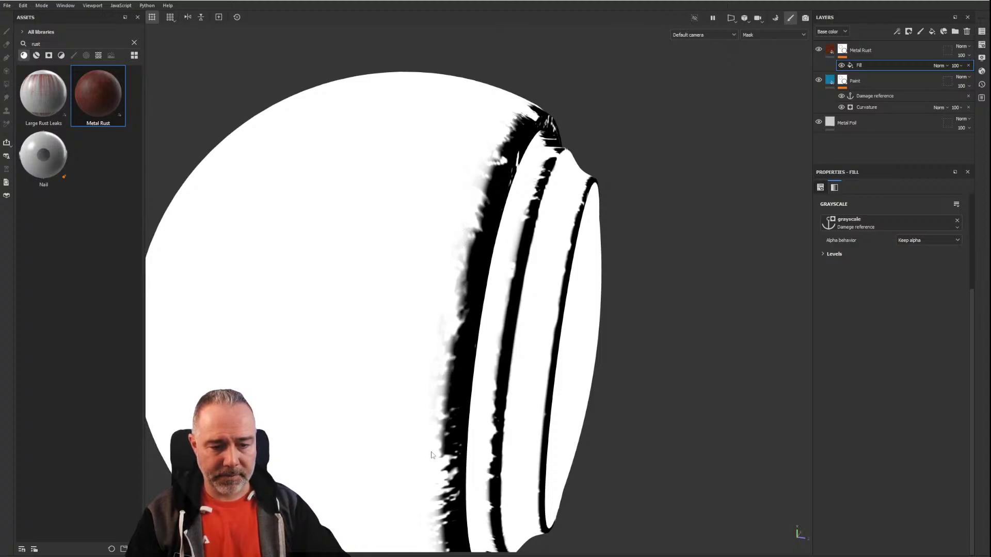
scroll(433, 435, "down", 2)
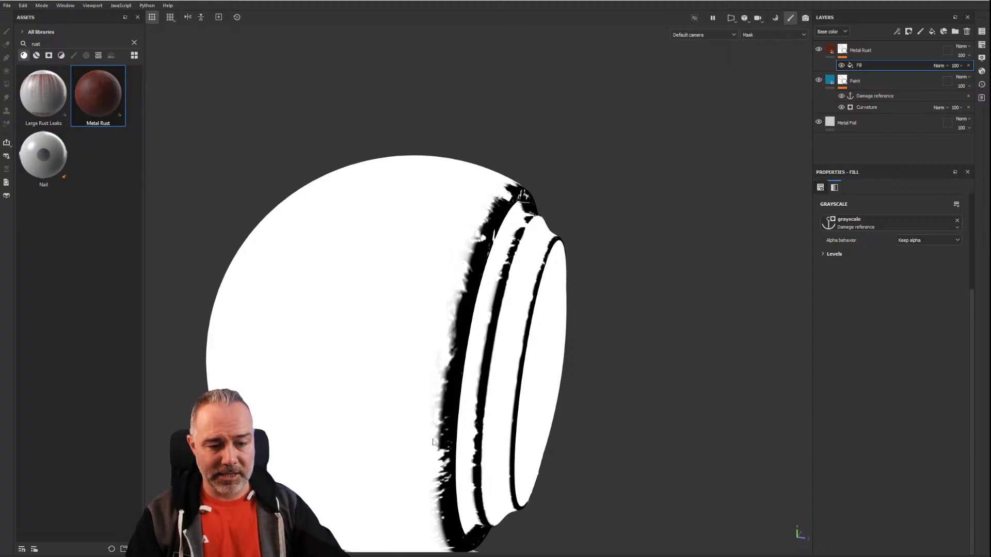
middle_click_drag(490, 393, 508, 345, "alt")
left_click_drag(528, 261, 467, 232, "alt")
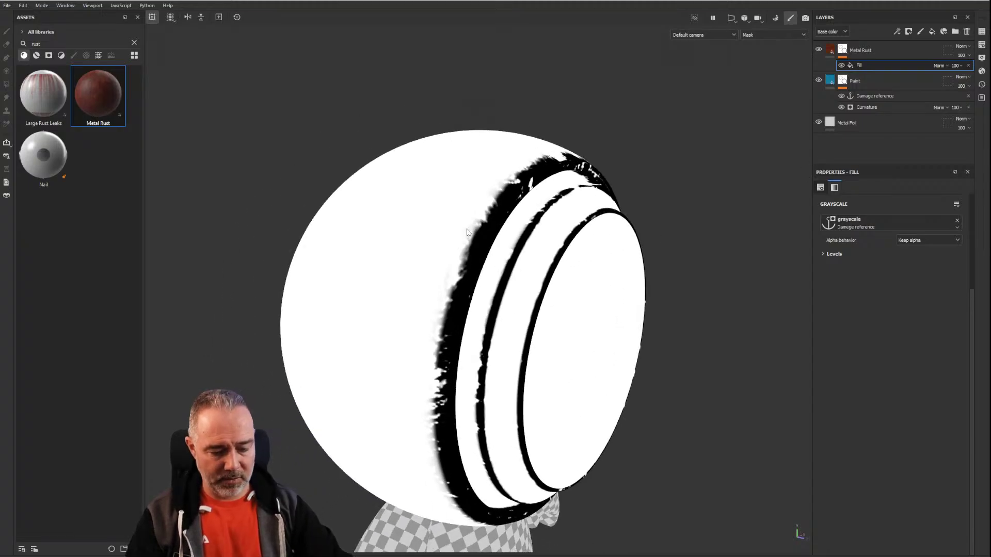
key("m")
scroll(426, 245, "up", 2)
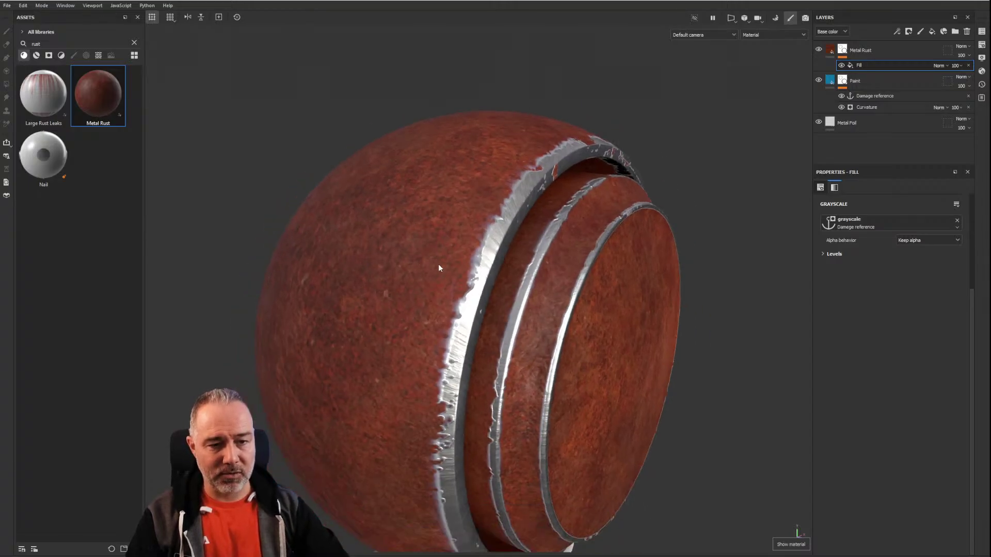
left_click_drag(438, 268, 473, 202, "alt")
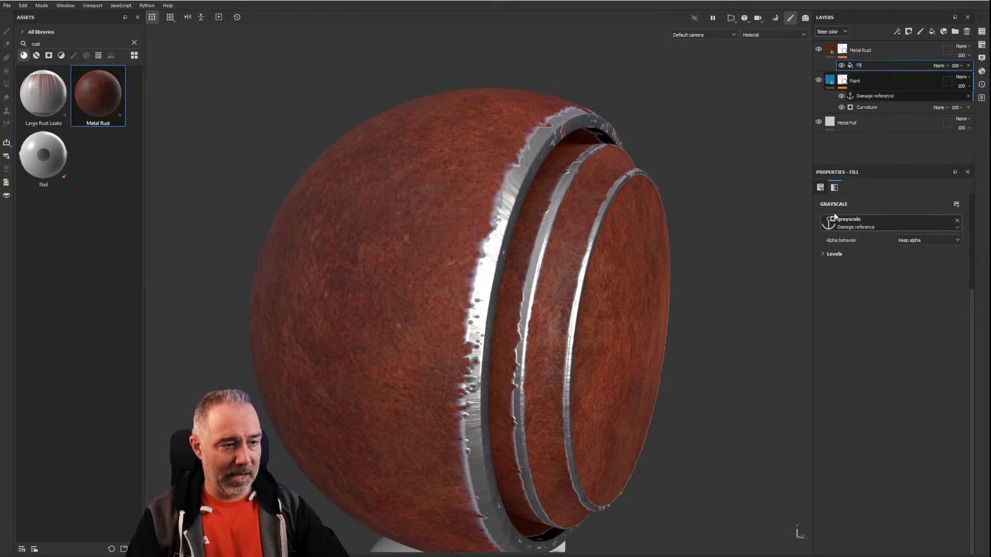
Step: Invert the levels of the Damage reference fill in the Metal Rust layer's mask
left_click(834, 254)
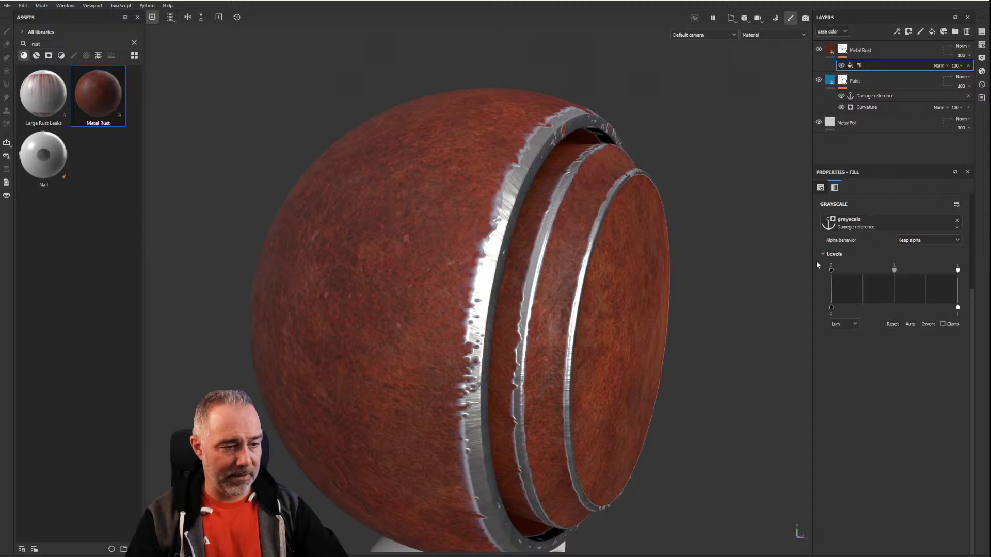
left_click(928, 324)
mouse_move(454, 194)
left_mouse_down("alt")
mouse_move(464, 177)
mouse_move(535, 210)
mouse_move(581, 108)
left_mouse_up("alt")
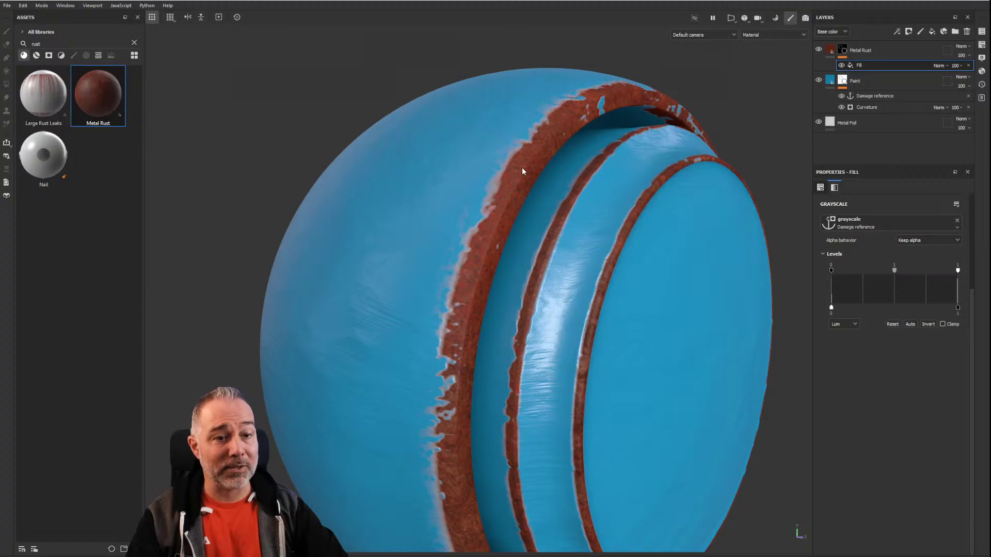
left_click_drag(521, 167, 547, 197, "alt")
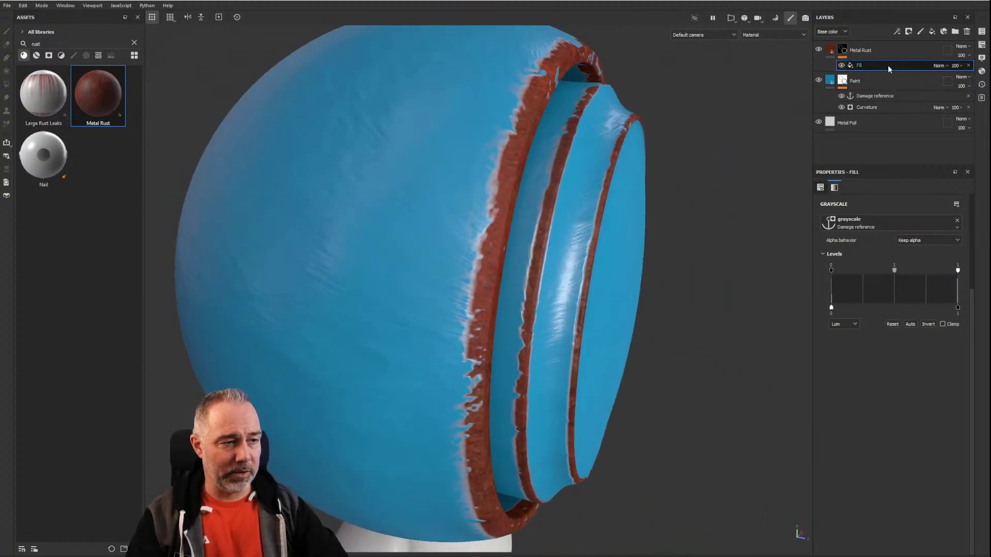
Step: Display the Metal Rust layer's mask alone and examine its inverted edge areas around the head
left_click(842, 50, "alt")
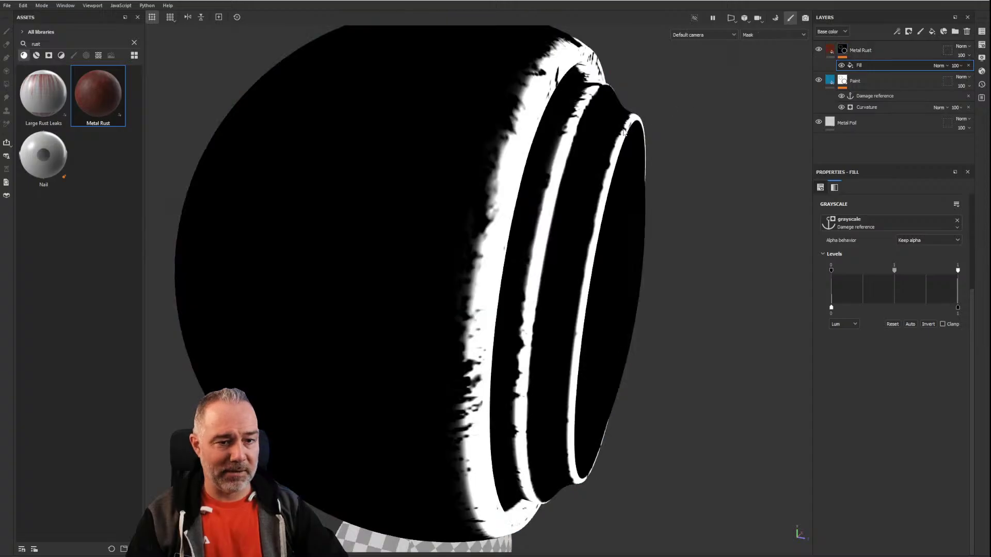
scroll(516, 170, "up", 2)
scroll(516, 165, "down", 3)
middle_click_drag(514, 159, 527, 196, "alt")
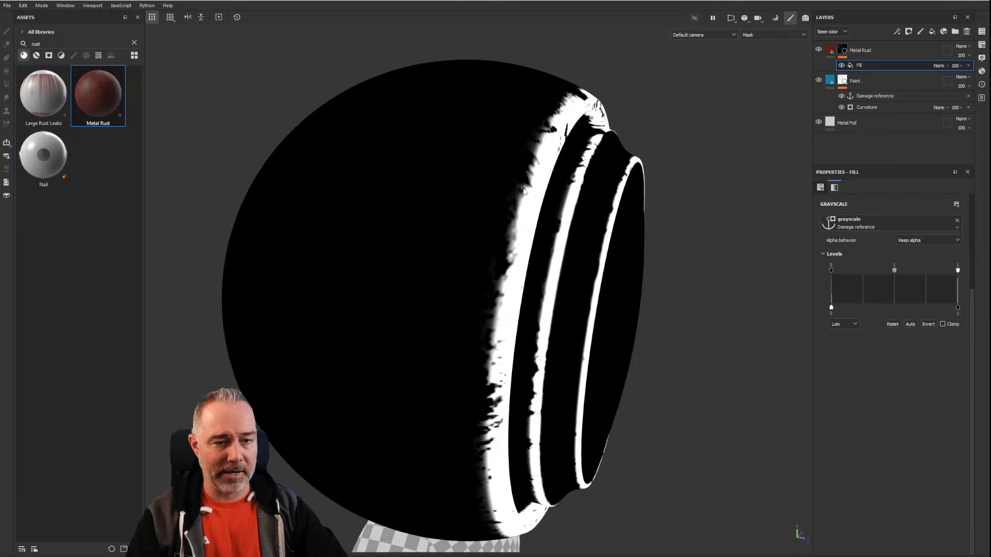
scroll(536, 222, "up", 3)
scroll(536, 222, "down", 3)
left_click_drag(461, 138, 498, 139, "alt")
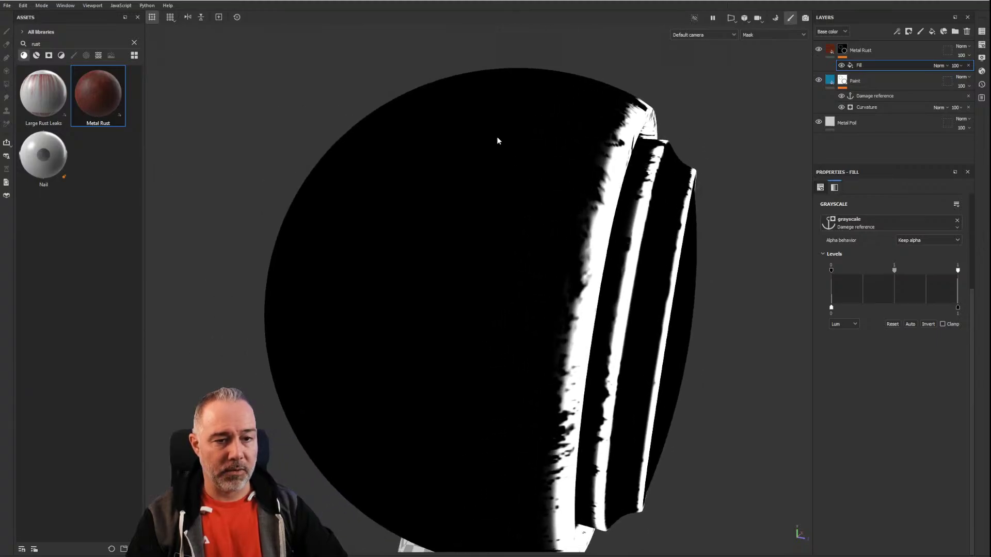
scroll(577, 206, "up", 3)
scroll(577, 207, "down", 3)
left_click_drag(577, 207, 488, 194, "alt")
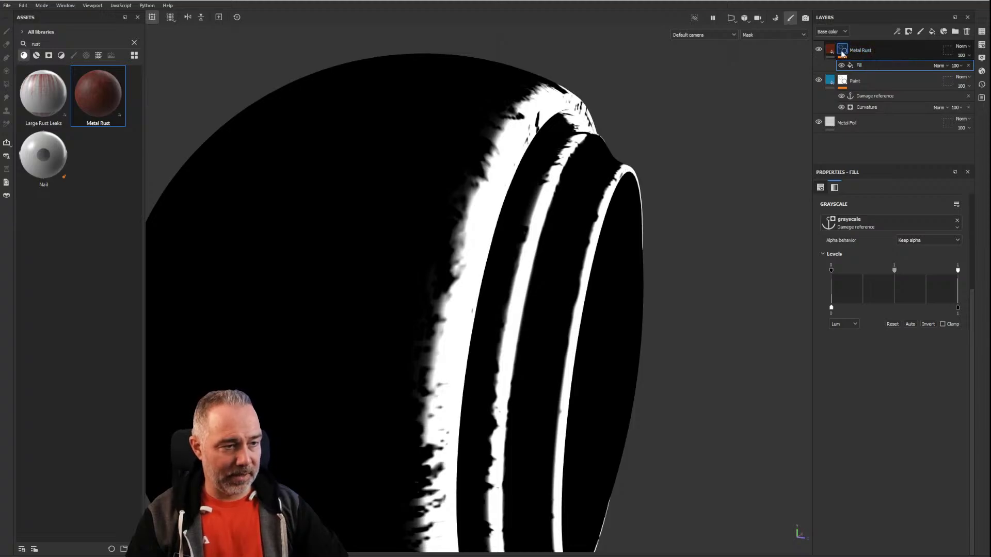
Step: Add a Blur filter above the fill in the Metal Rust mask and set its blur intensity to 4.36
left_click(898, 32)
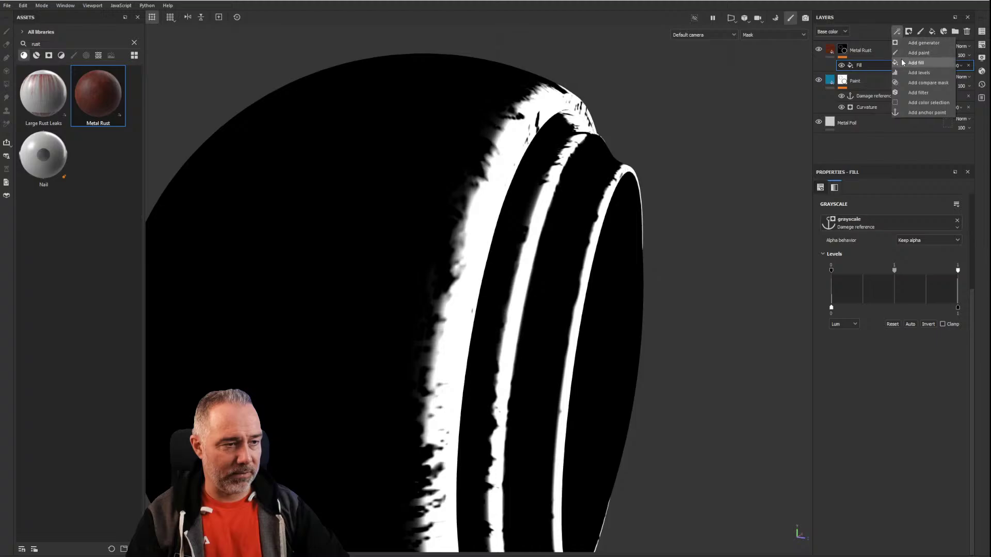
left_click(917, 93)
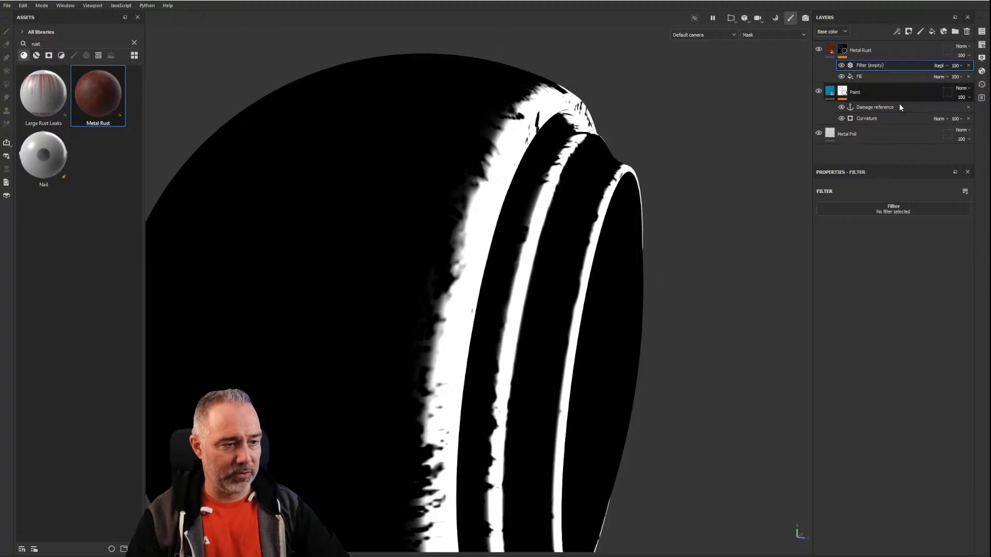
left_click(892, 211)
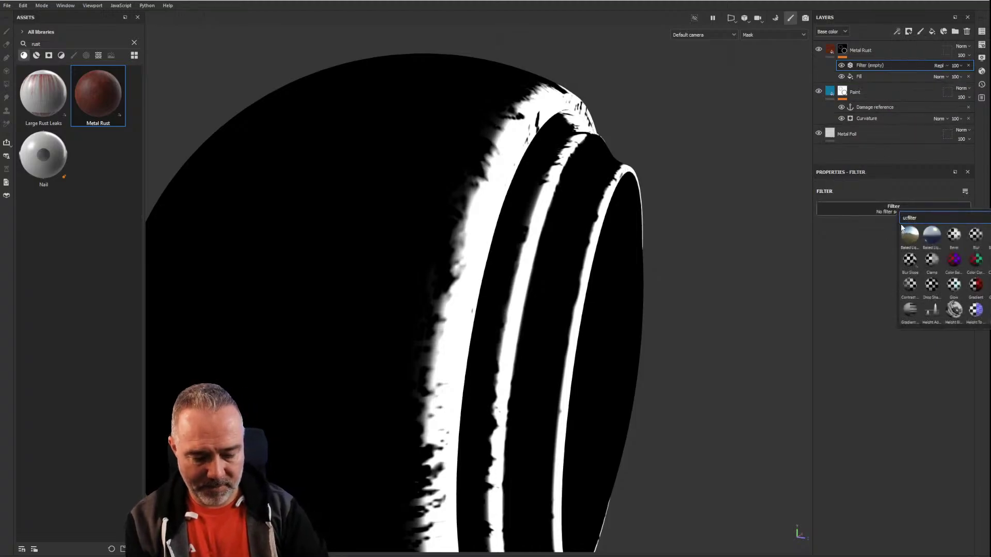
type("blur")
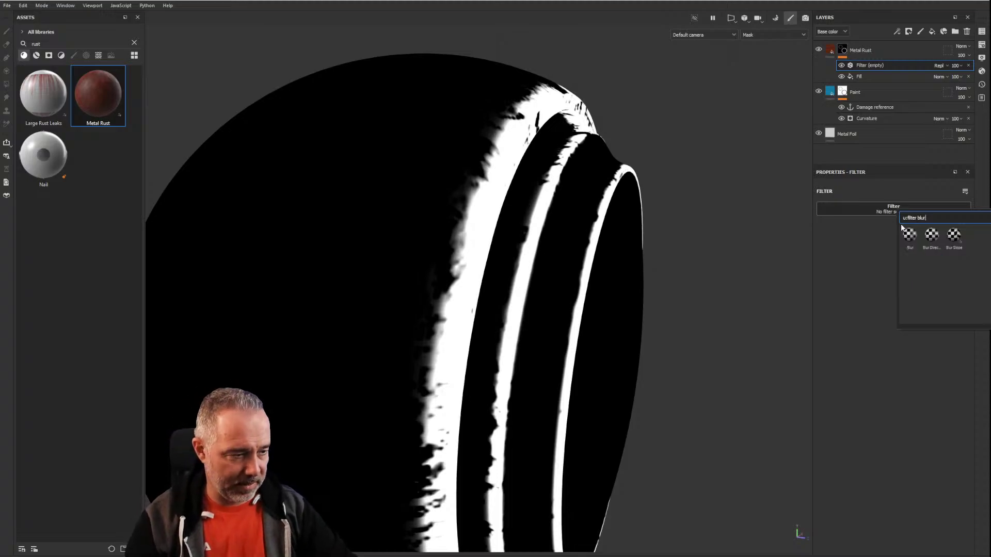
left_click(907, 236)
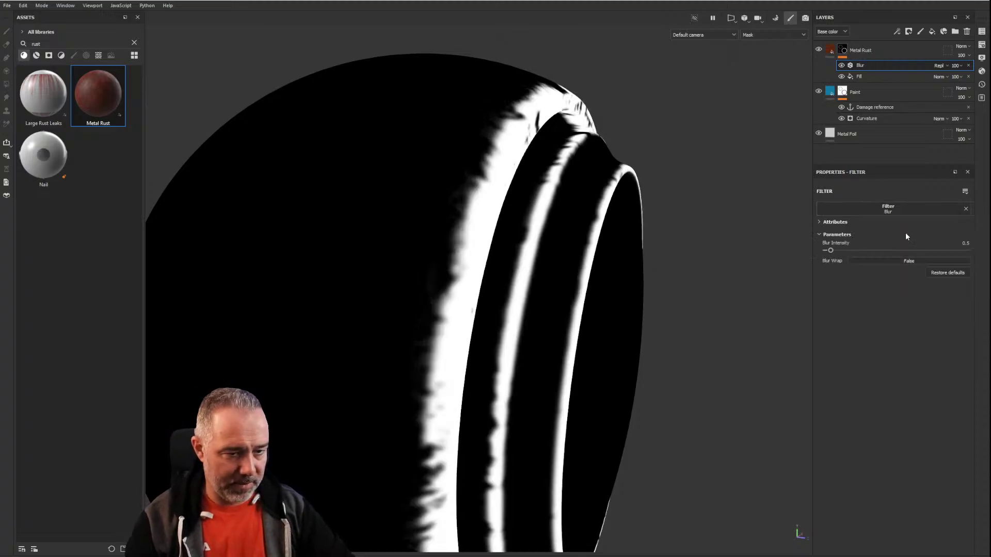
left_click_drag(832, 251, 865, 252)
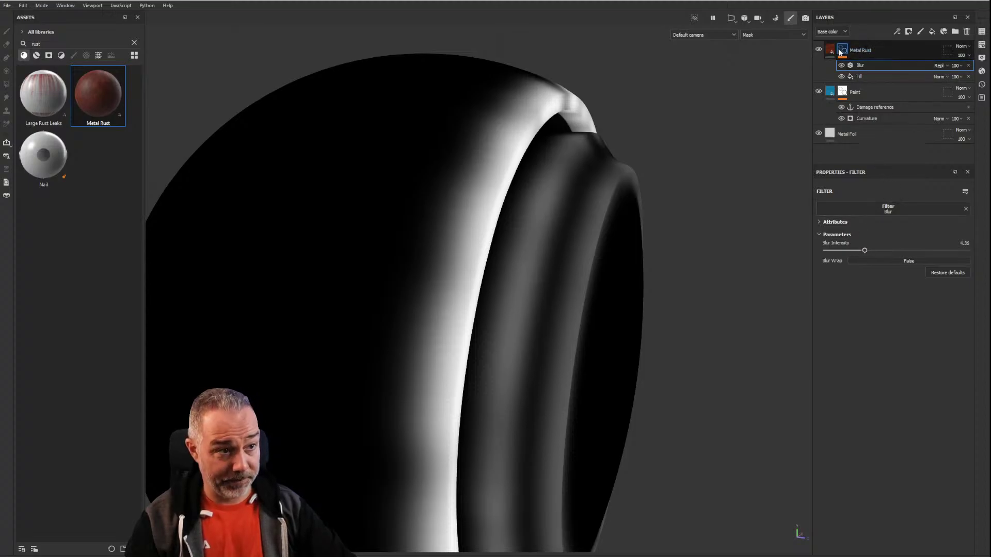
Step: Try a Blur Slope filter with intensity divider 10 and intensity 0.195, remove it, and toggle the Blur filter off and on
left_click(898, 32)
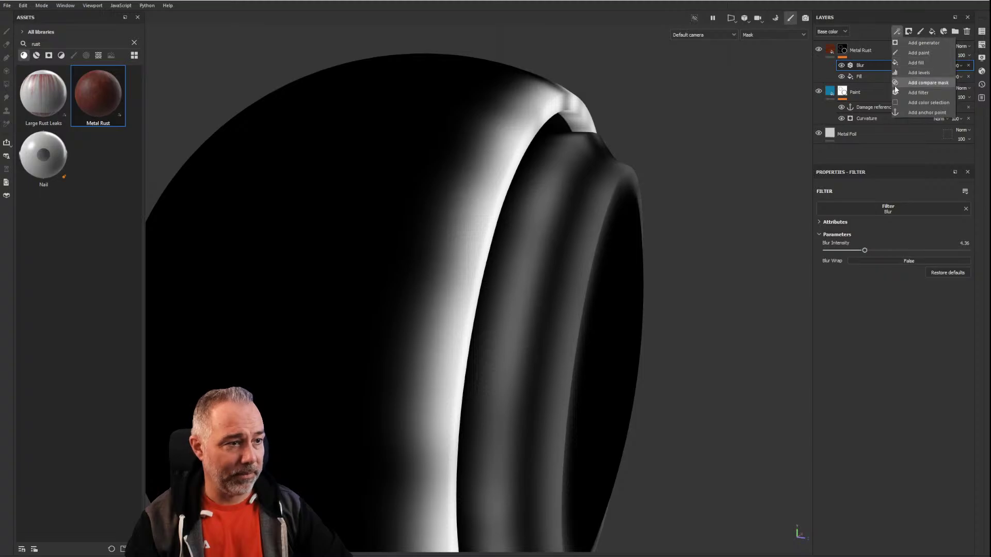
left_click(913, 93)
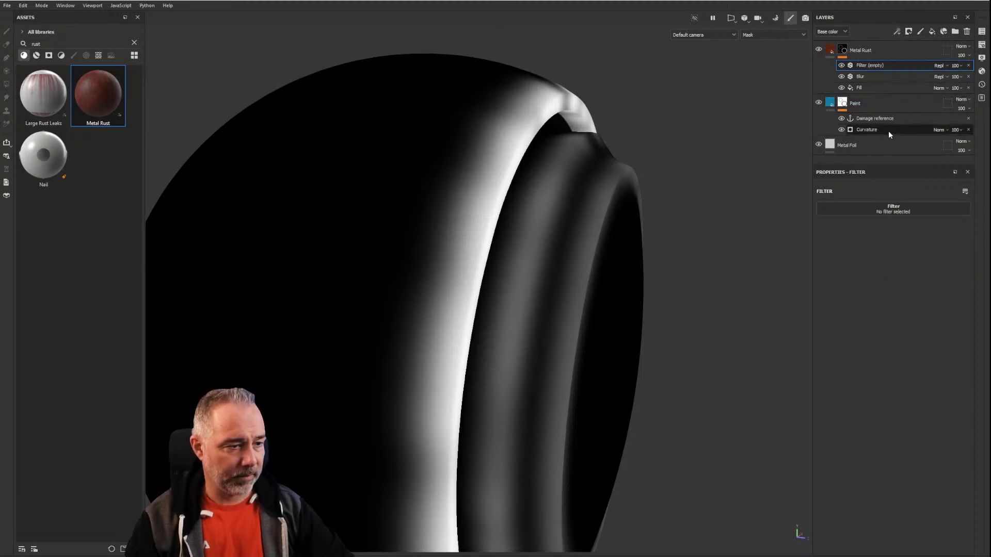
left_click(888, 209)
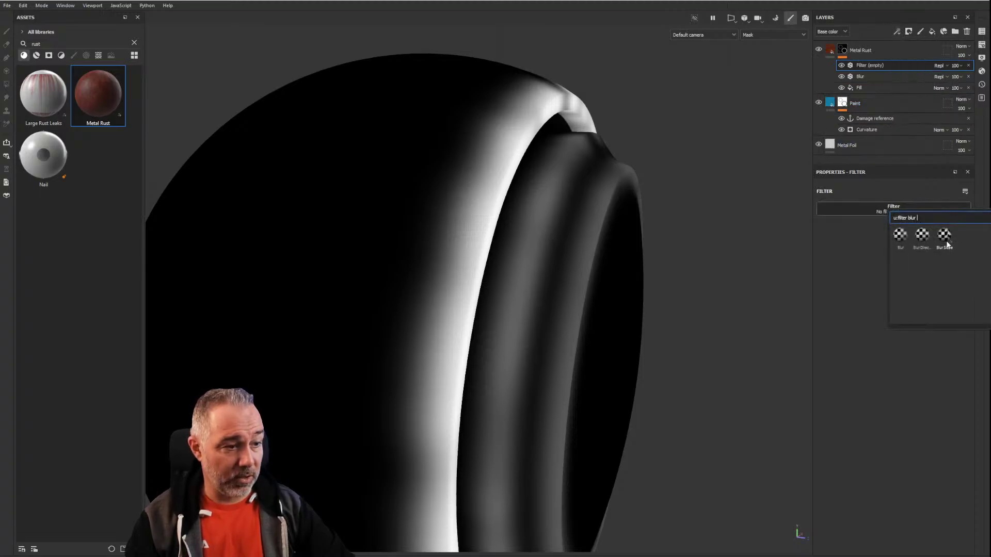
left_click(944, 237)
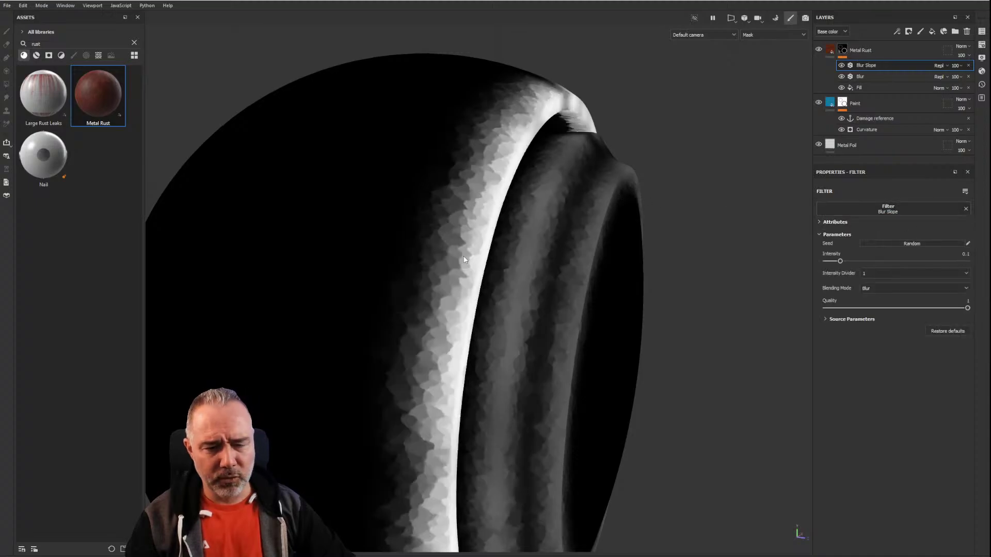
left_click(873, 275)
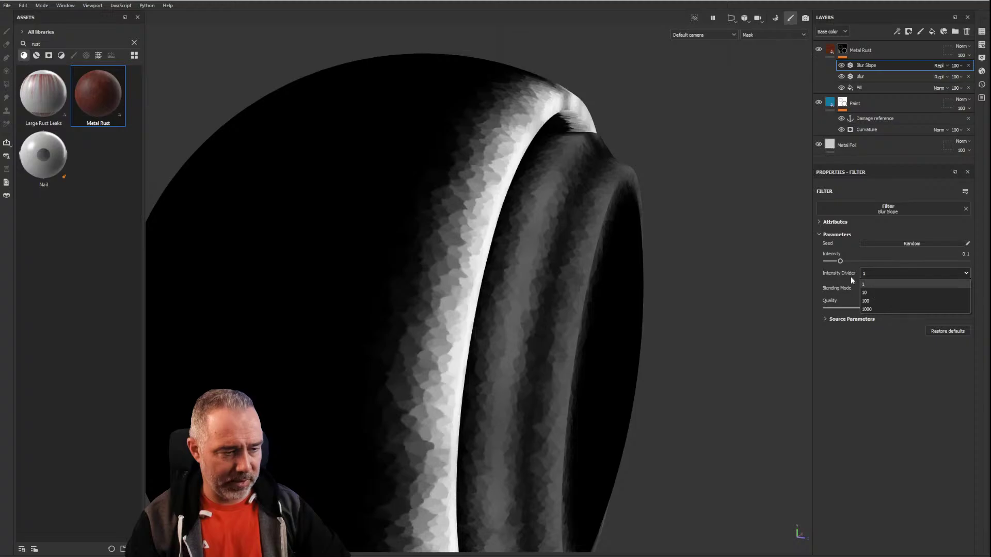
left_click(871, 293)
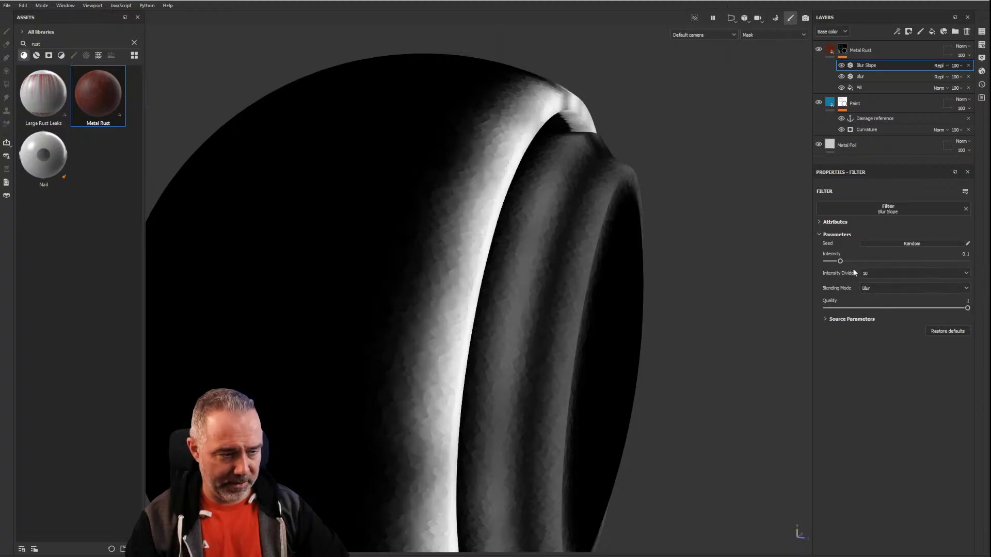
left_click_drag(840, 262, 855, 262)
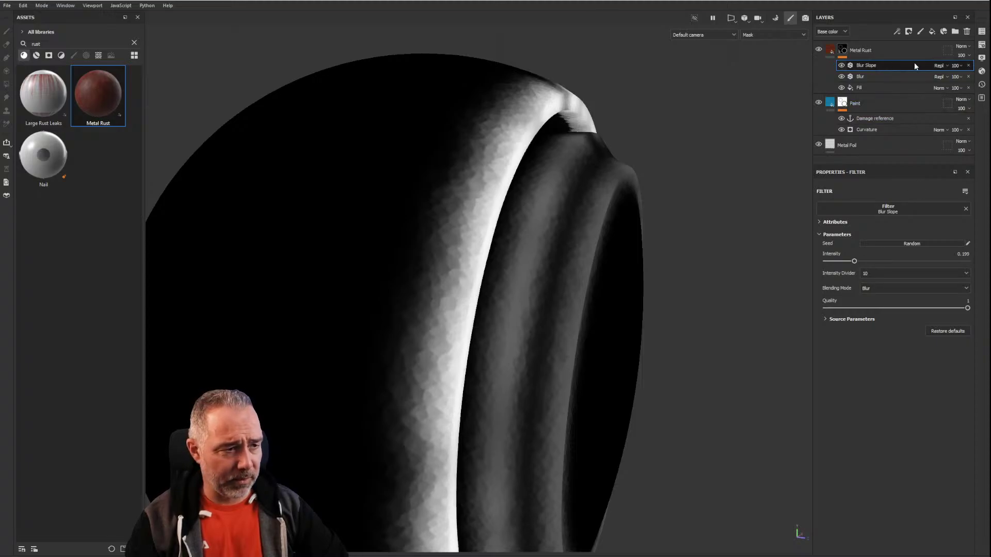
left_click(968, 66)
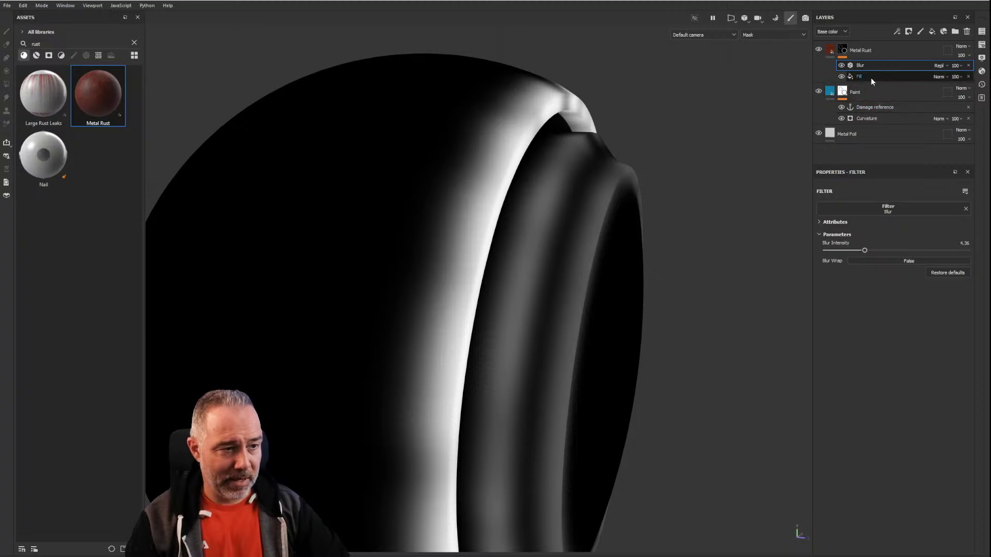
left_click(842, 65)
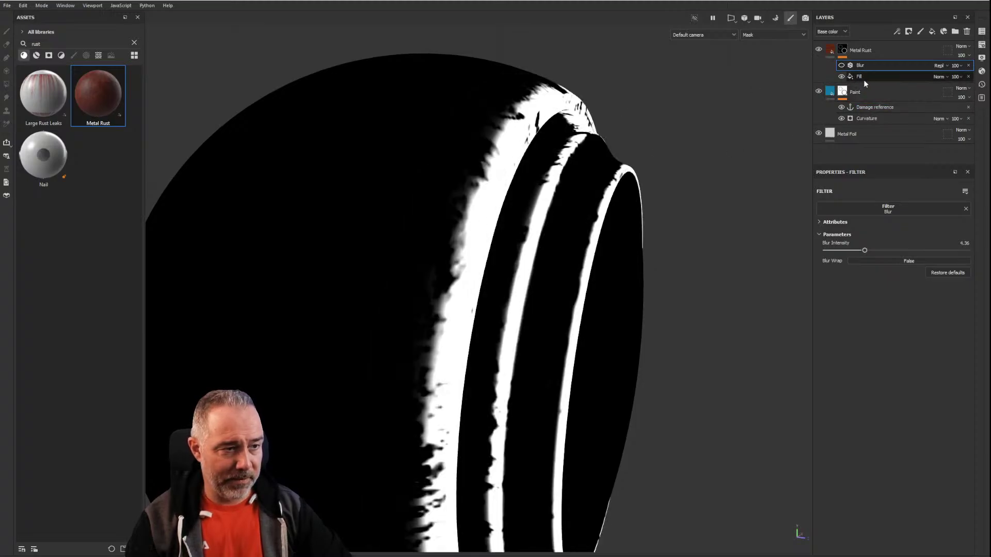
left_click(841, 65)
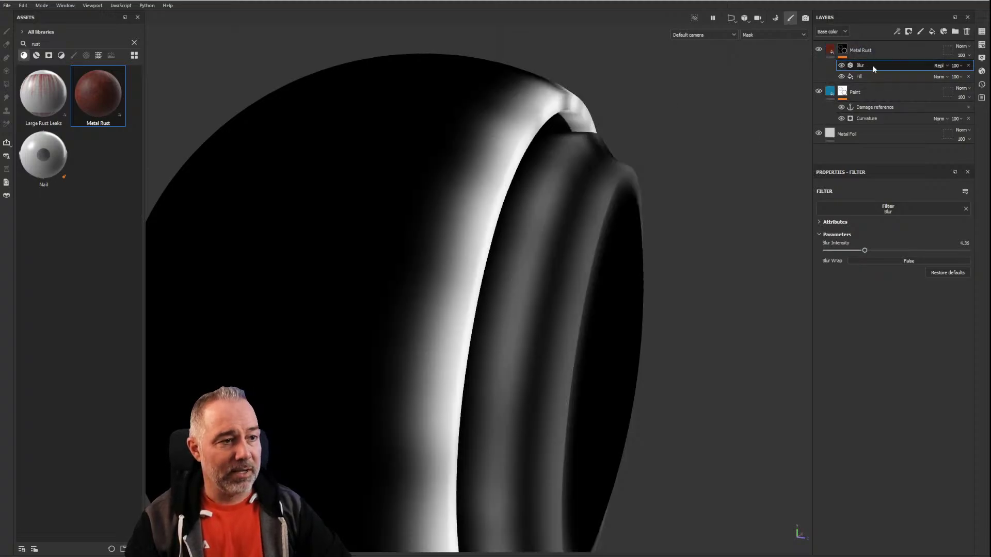
Step: Add a second fill above the Blur filter in the Metal Rust mask with the Damage reference anchor point as its grayscale source
left_click(896, 32)
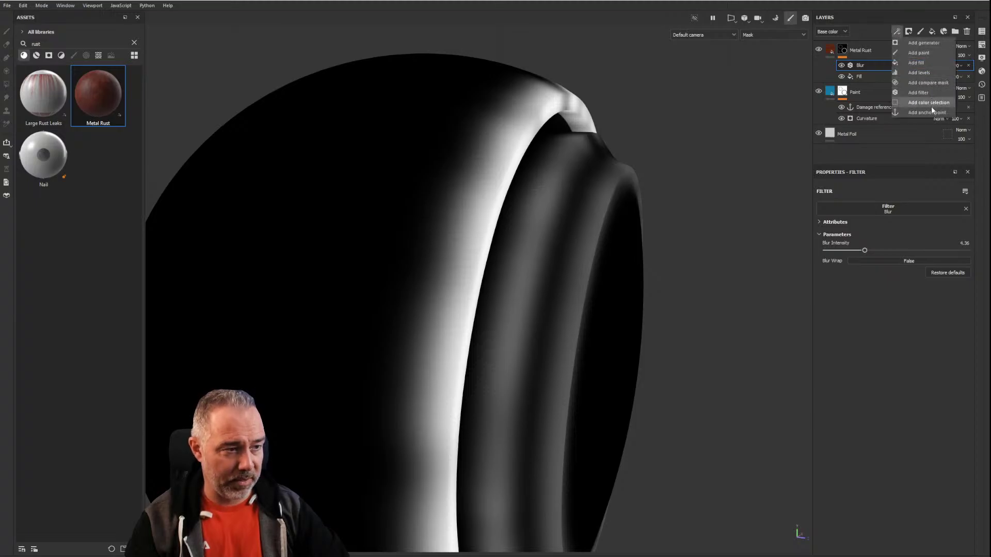
left_click(917, 62)
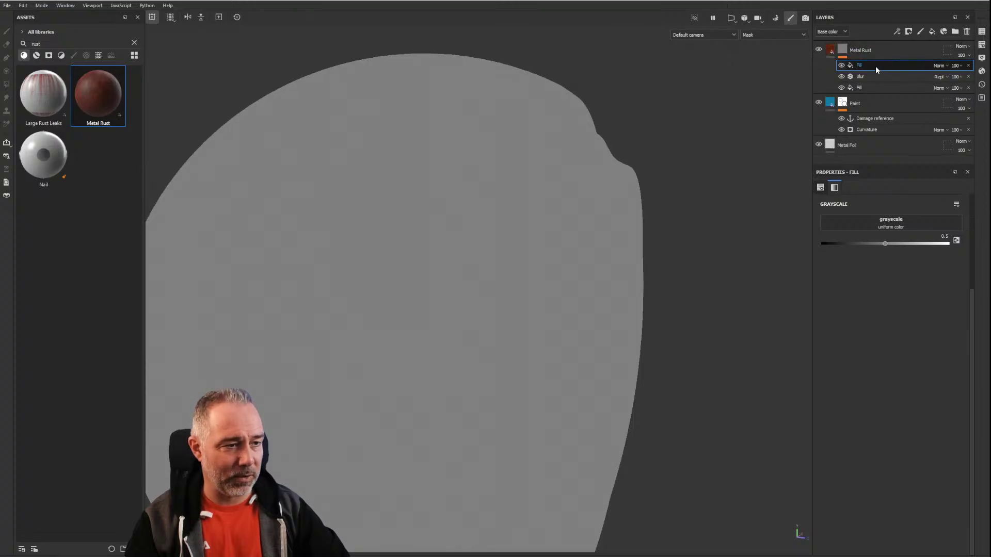
left_click(887, 222)
left_click(940, 231)
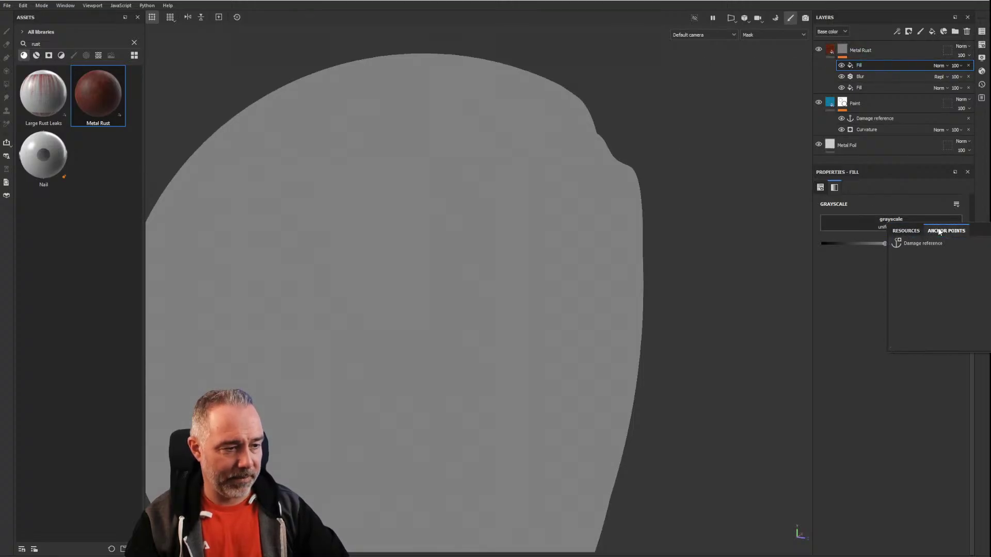
left_click(917, 243)
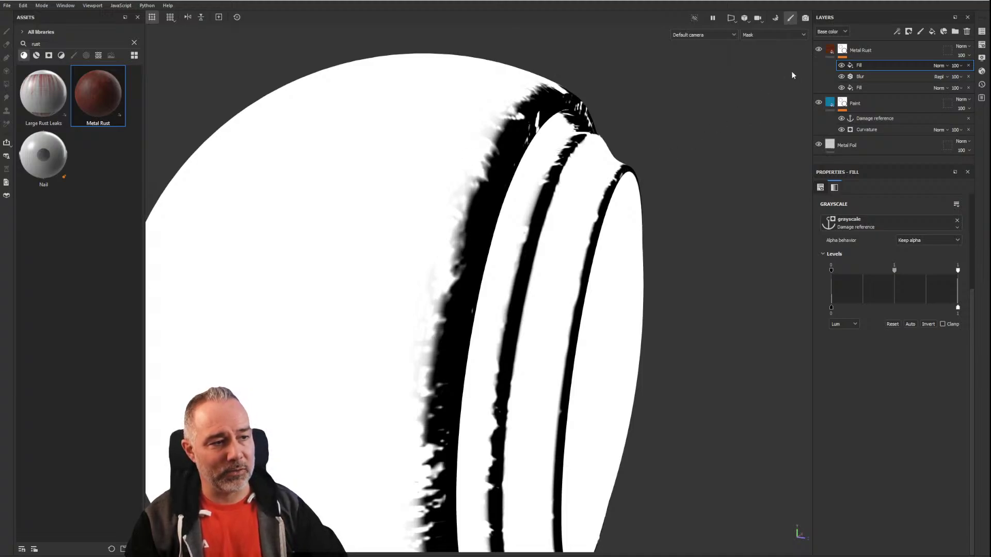
Step: Try the Multiply blending mode on the upper Damage reference fill in the Metal Rust mask
left_click(939, 66)
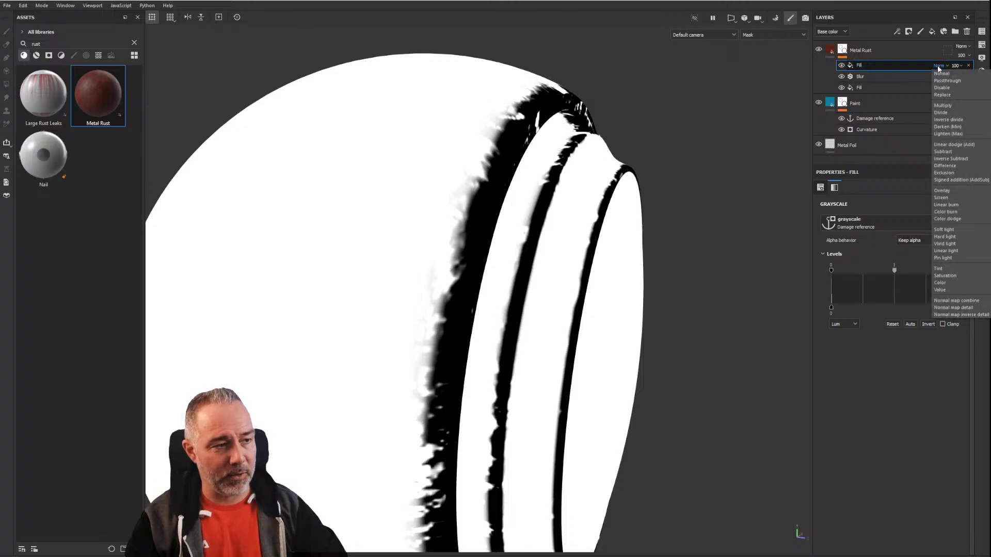
left_click(939, 75)
left_click(938, 66)
left_click(934, 75)
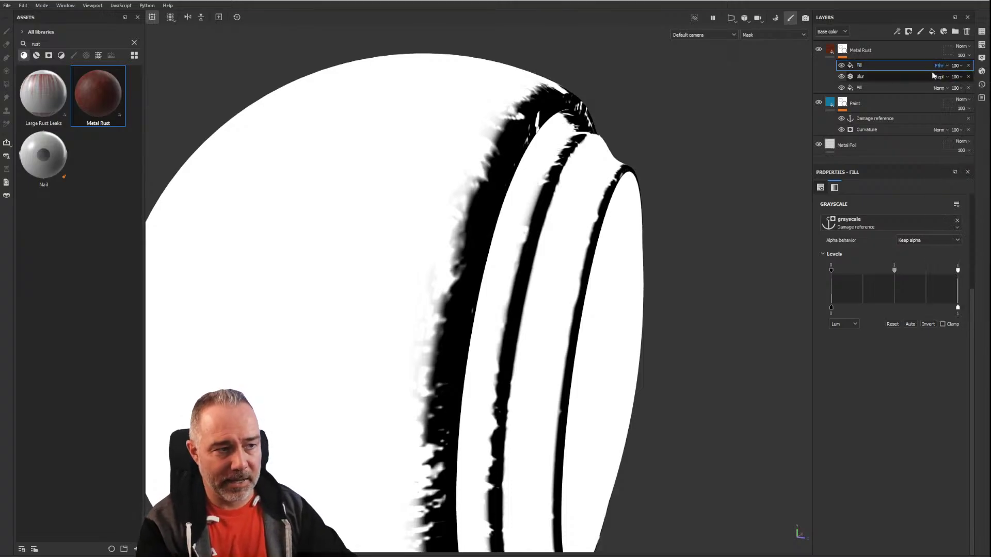
key("Down")
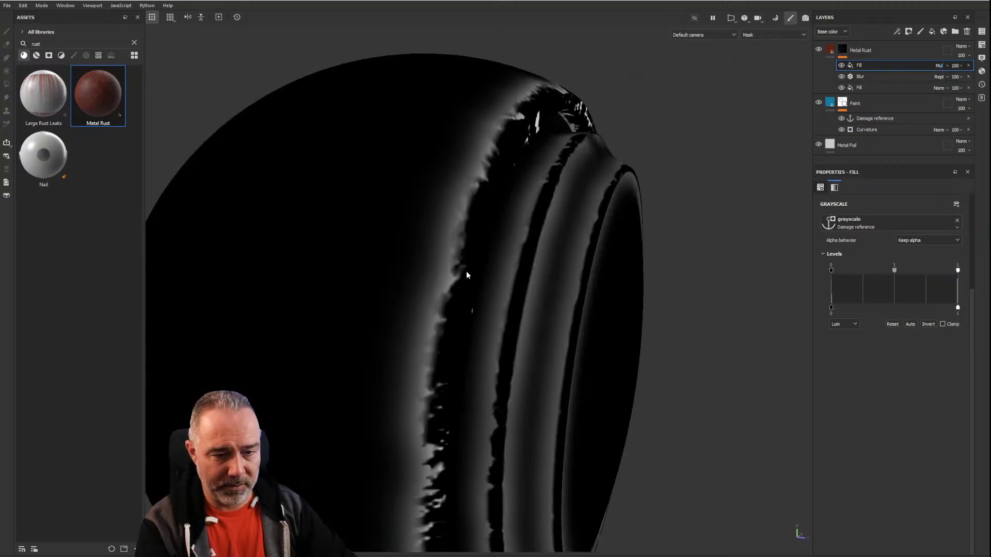
Step: Try the Difference blending mode on the upper mask fill, inverting its levels and restoring them
left_click(943, 66)
left_click(943, 67)
scroll(942, 66, "down", 4)
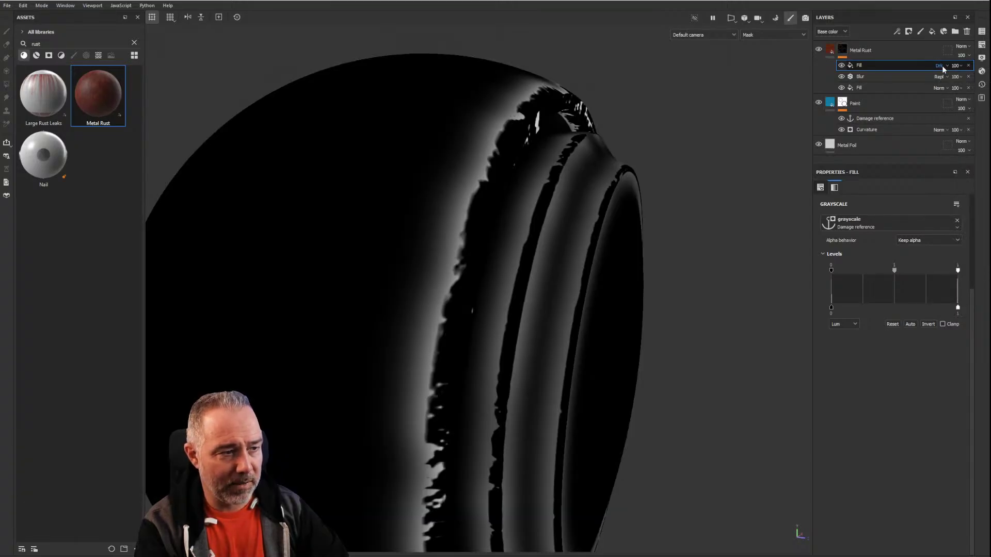
scroll(943, 66, "down", 4)
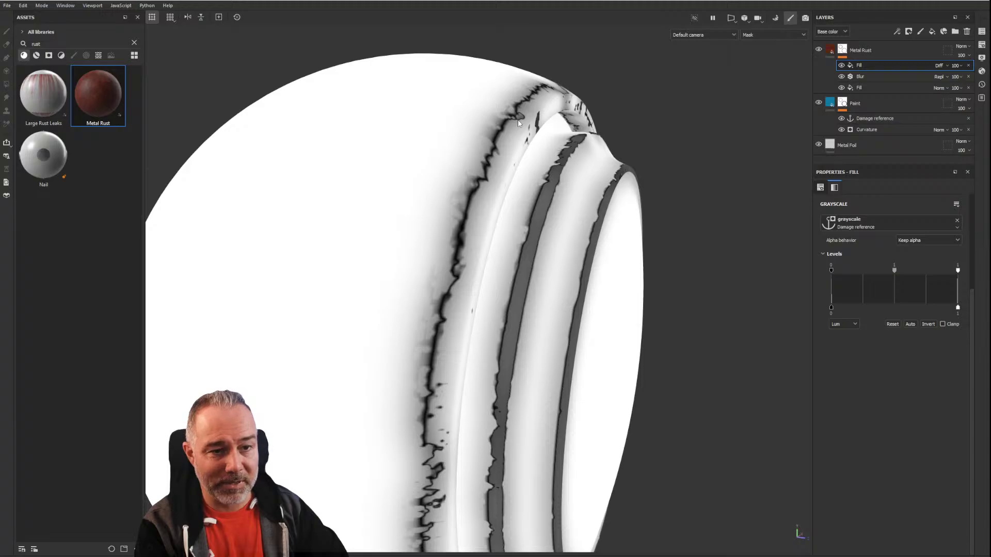
left_click(927, 325)
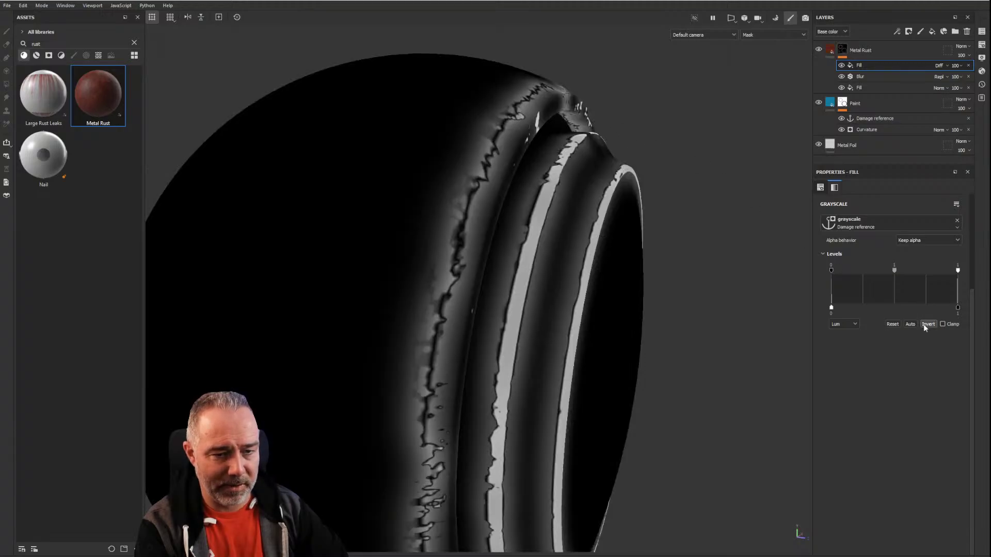
left_click(924, 324)
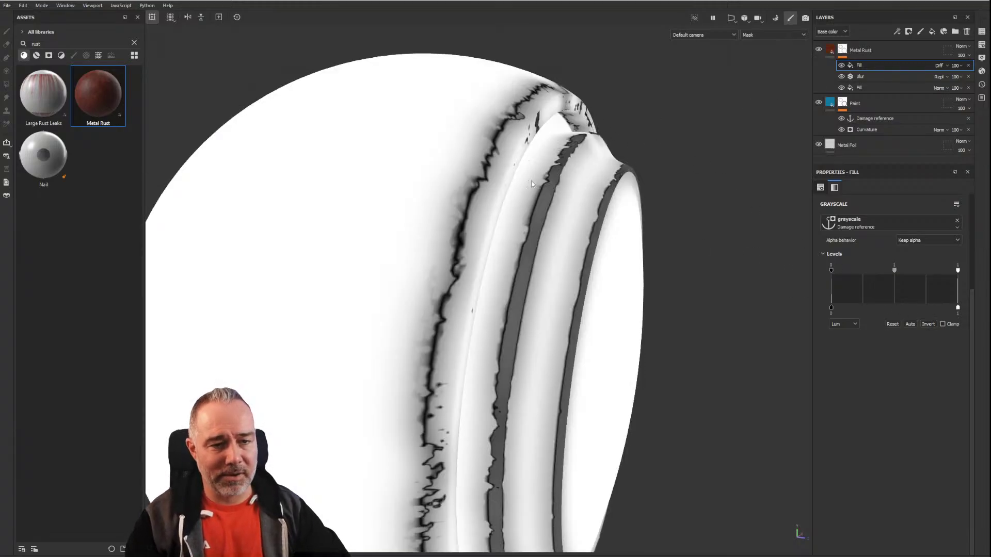
left_click_drag(531, 184, 498, 117, "alt")
scroll(498, 116, "down", 2)
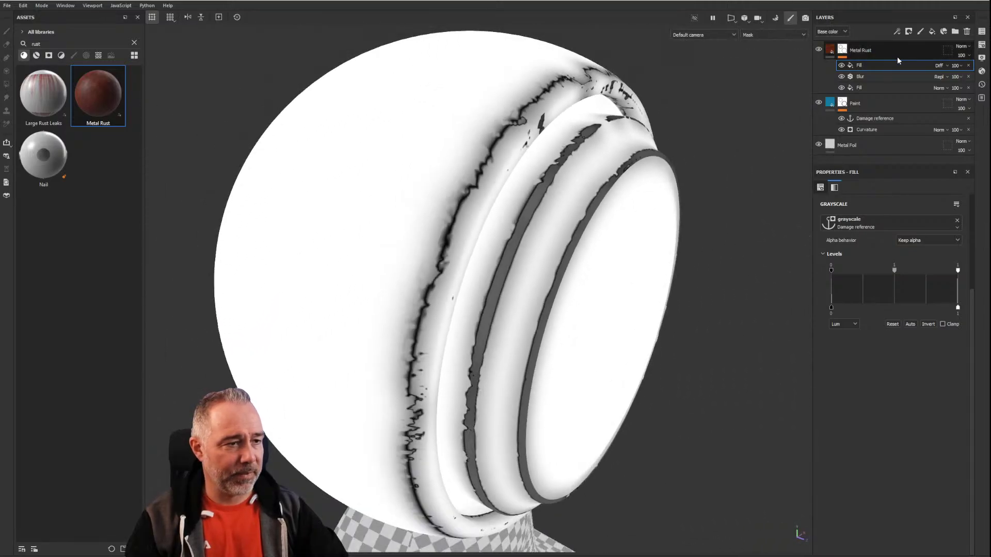
Step: Cycle through further blending modes for the upper fill in the Metal Rust mask and set it to Color burn
left_click(942, 66)
left_click(940, 66)
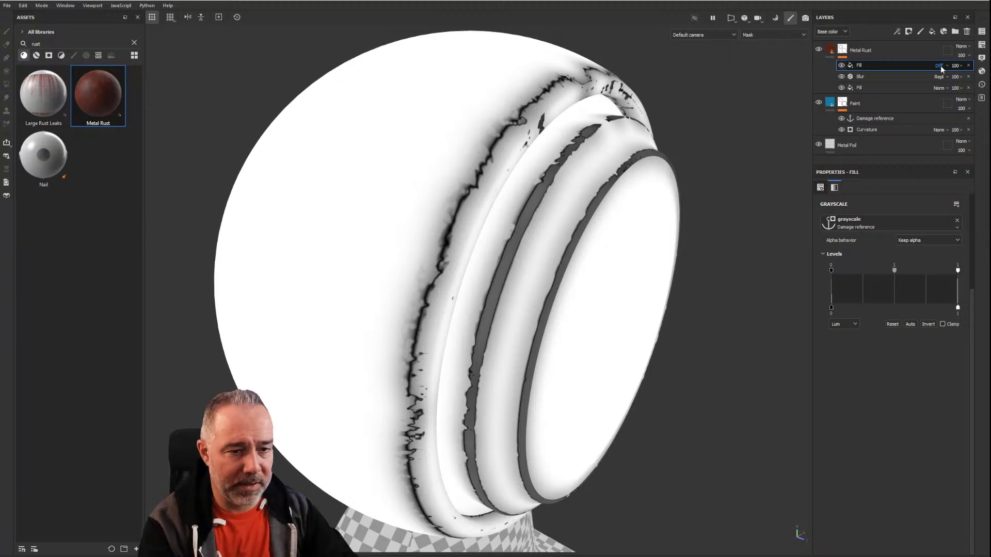
scroll(940, 67, "down", 4)
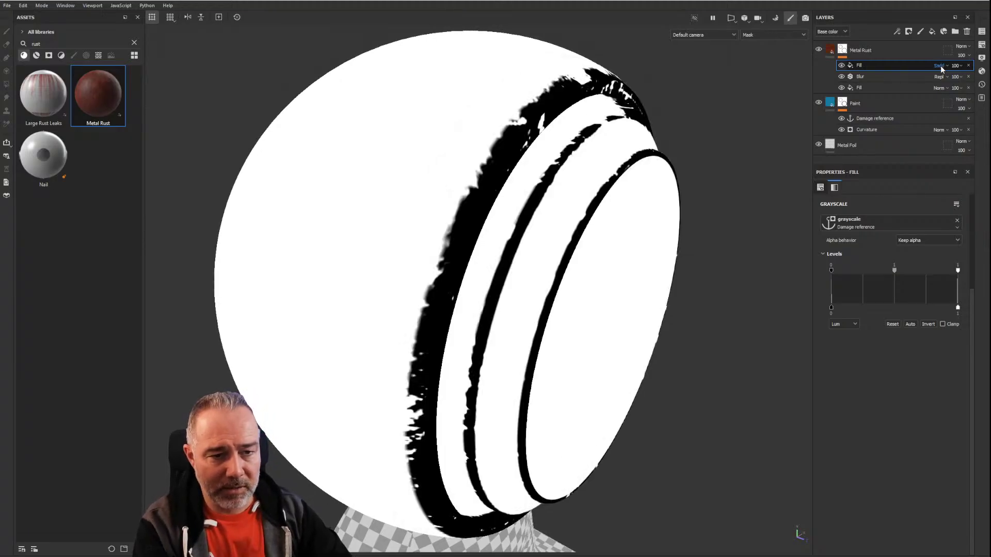
scroll(940, 66, "down", 3)
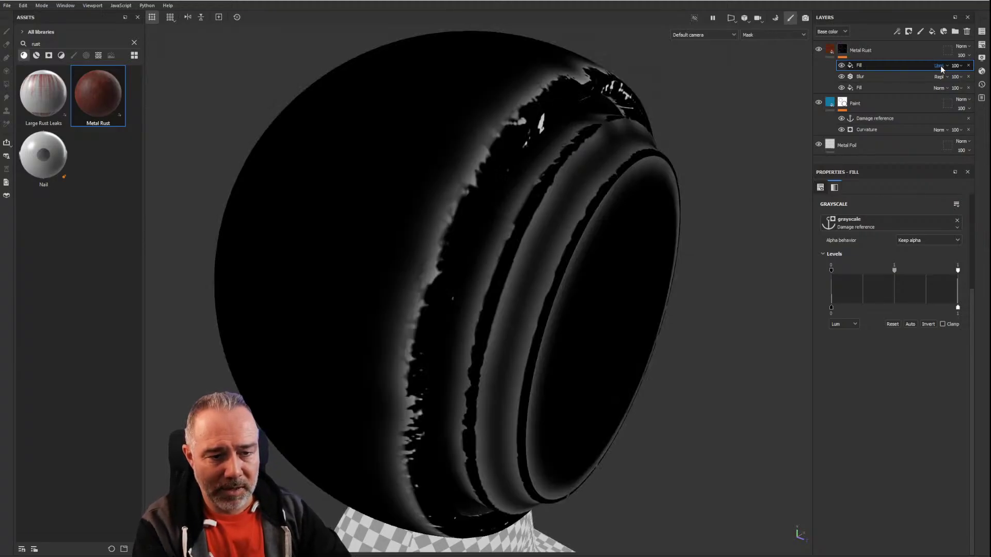
scroll(940, 67, "down", 5)
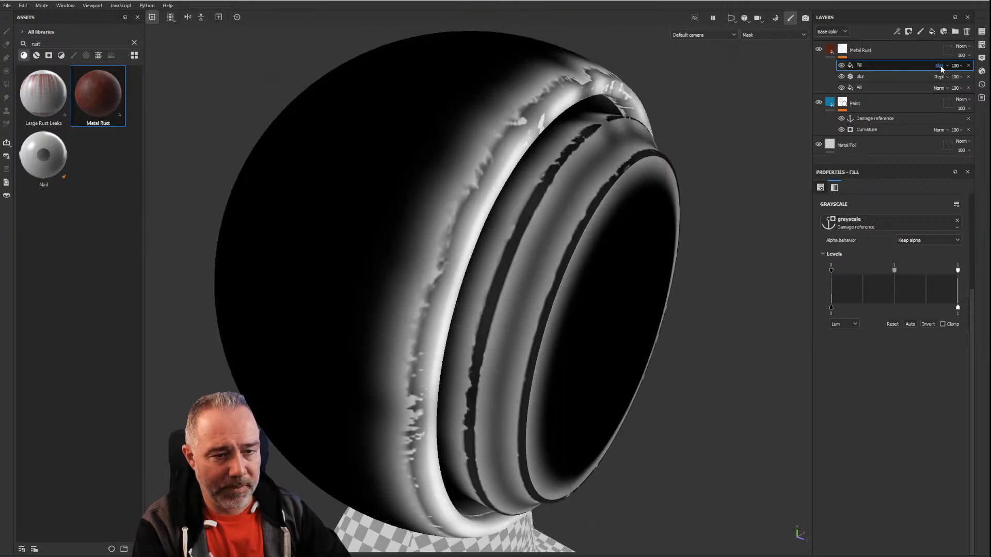
scroll(940, 66, "down", 1)
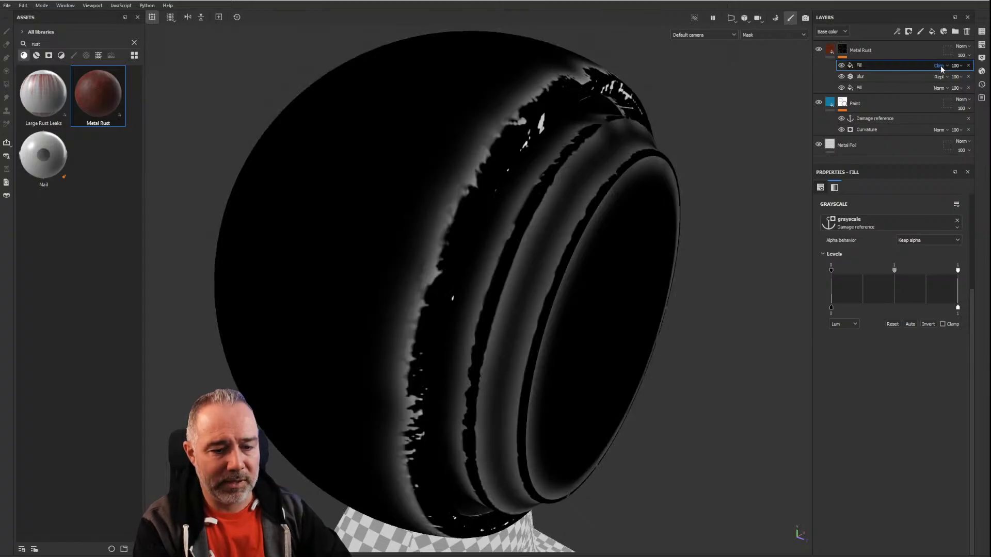
mouse_move(958, 270)
left_mouse_down()
mouse_move(912, 269)
mouse_move(972, 269)
left_mouse_up()
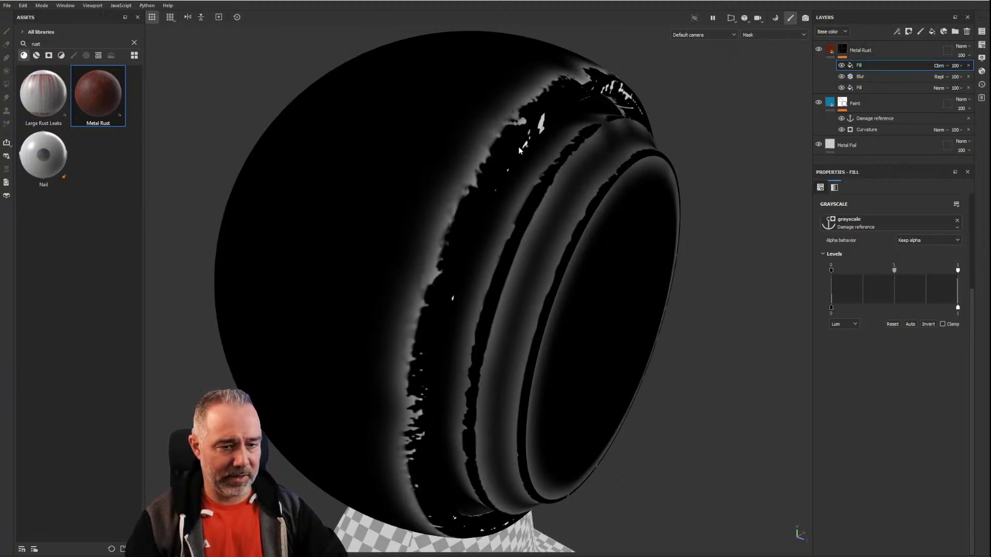
mouse_move(425, 196)
left_mouse_down("alt")
mouse_move(555, 208)
mouse_move(462, 148)
mouse_move(429, 181)
left_mouse_up("alt")
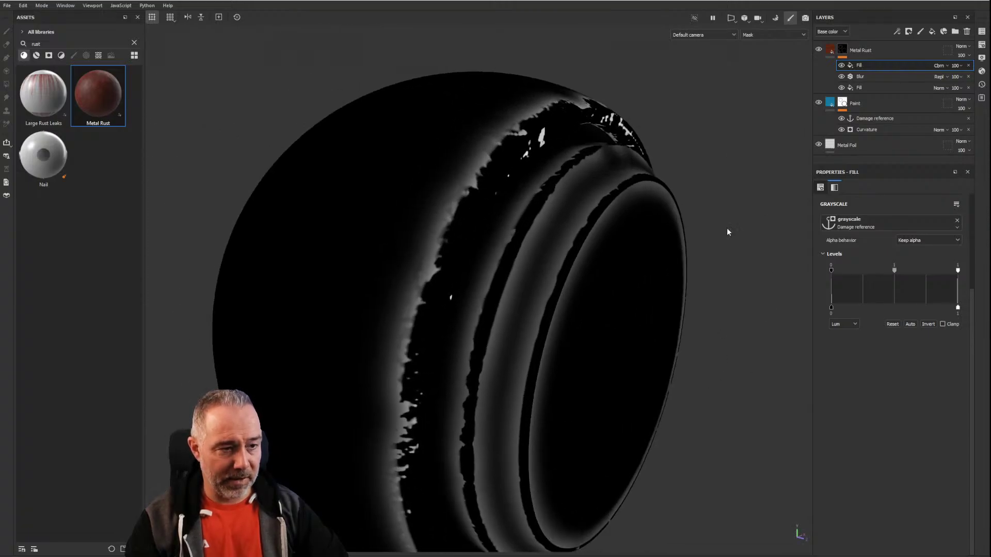
Step: Show the full material again and add Levels on top of the Metal Rust mask with white input 0.348 and midtone 0.76
key("m")
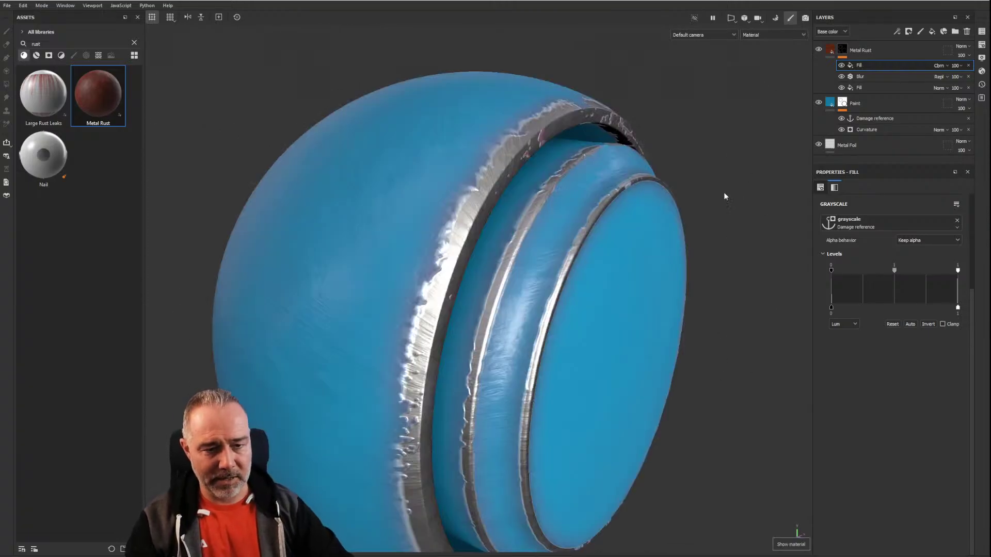
scroll(411, 254, "up", 3)
scroll(454, 249, "up", 3)
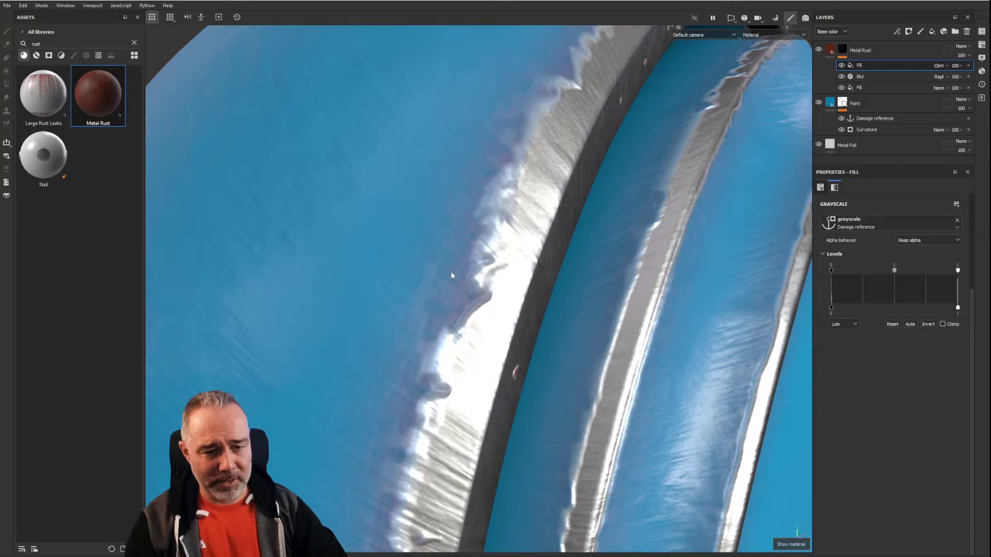
left_click_drag(453, 288, 603, 247, "alt")
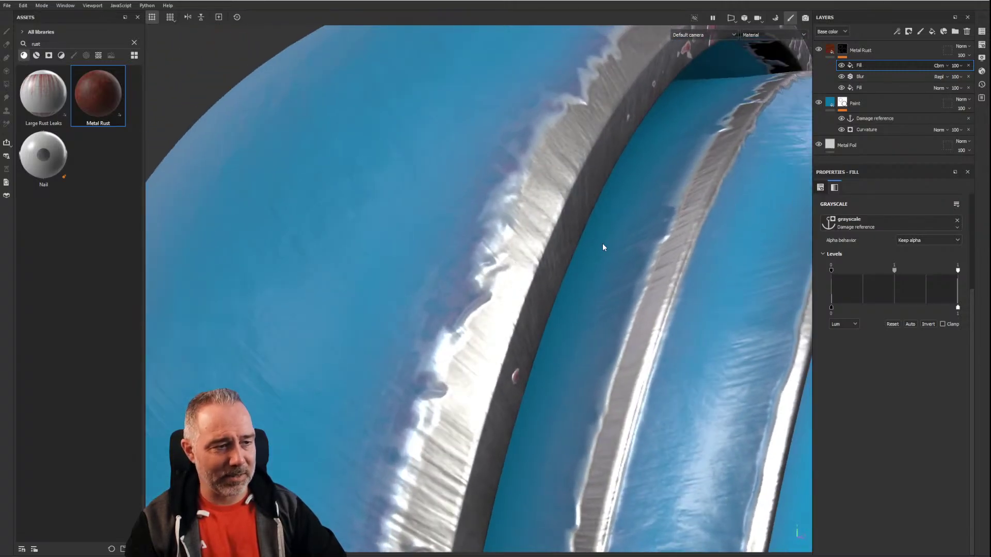
left_click(897, 31)
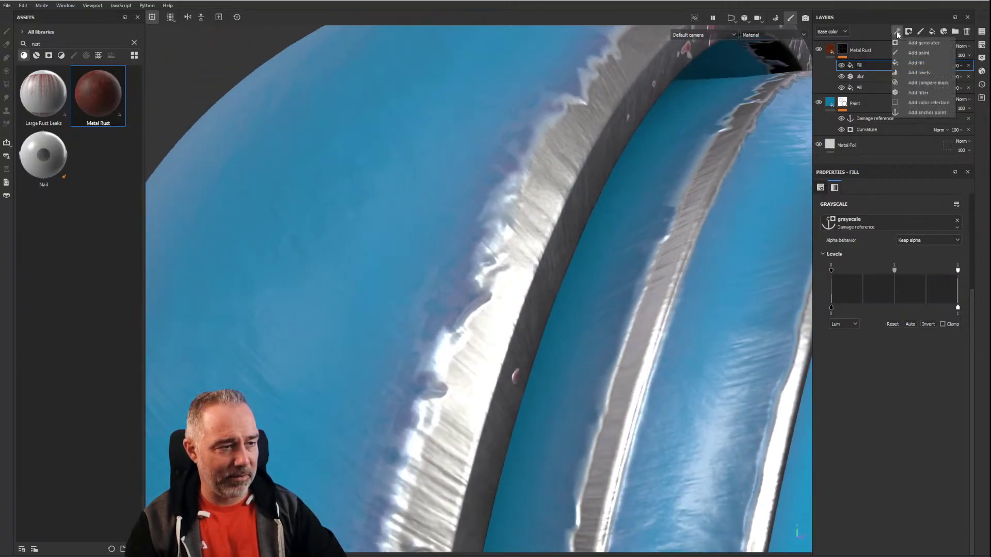
left_click(938, 72)
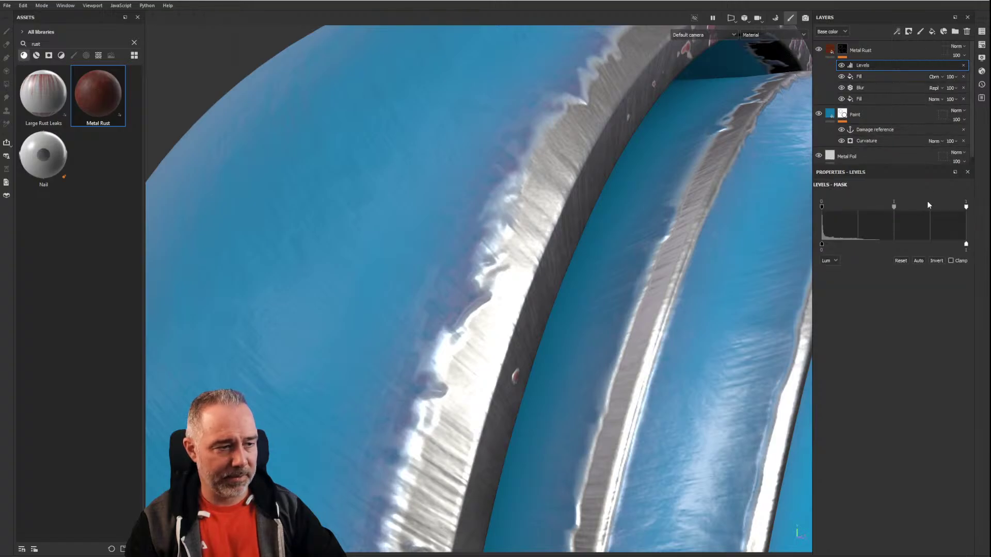
left_click_drag(966, 207, 840, 207)
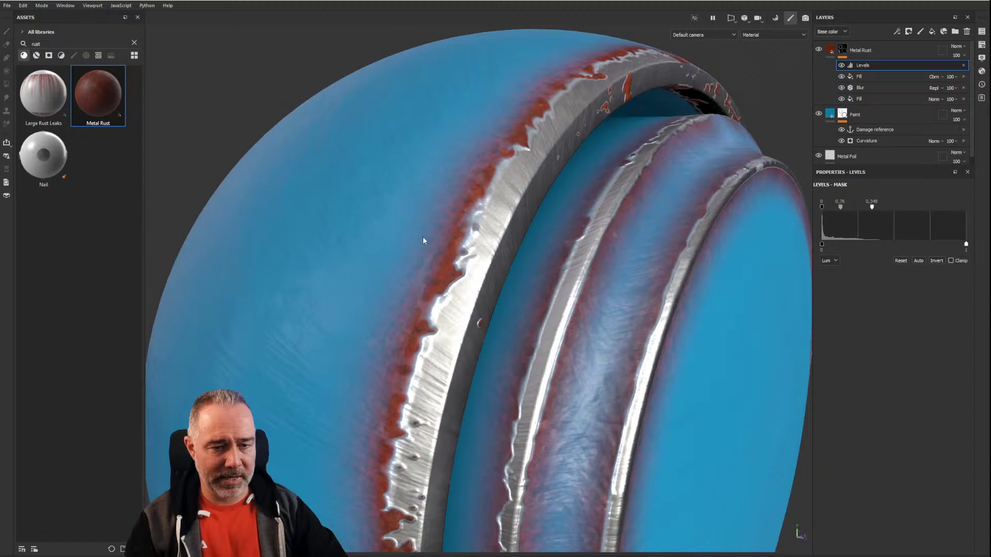
Step: Add a Blur Slope filter above the Blur filter in the Metal Rust mask with intensity 0.284 and intensity divider 10
left_click_drag(423, 240, 459, 139, "alt")
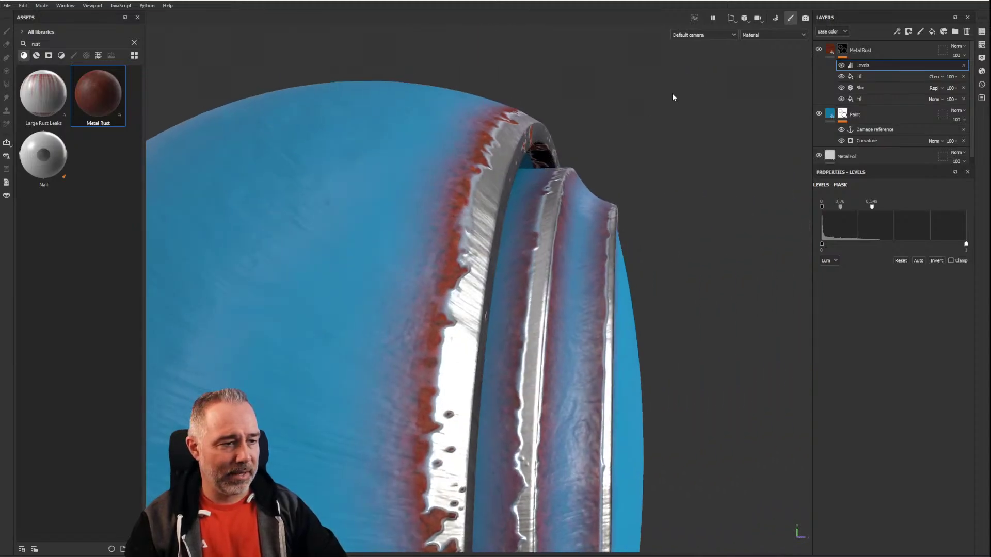
left_click(841, 88)
left_click(842, 88)
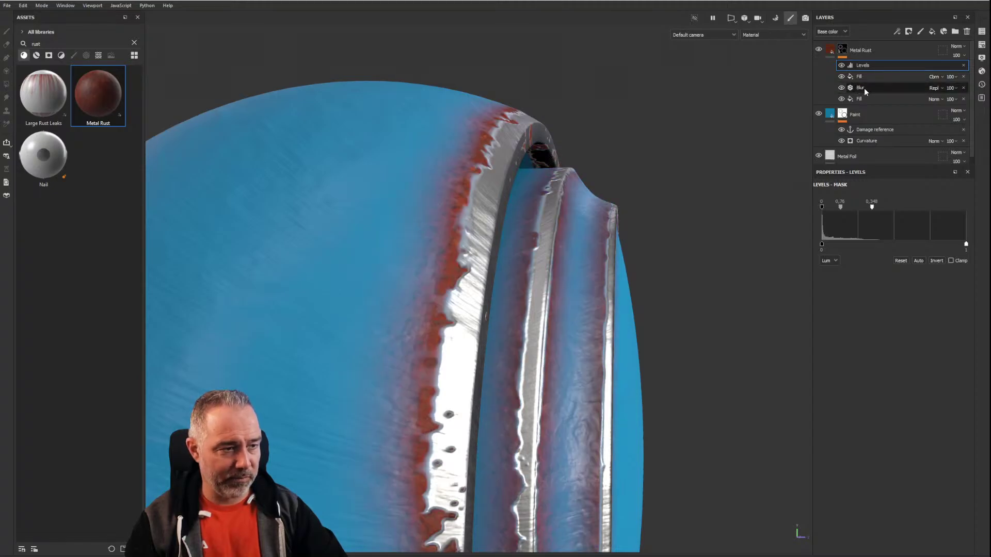
left_click(881, 93)
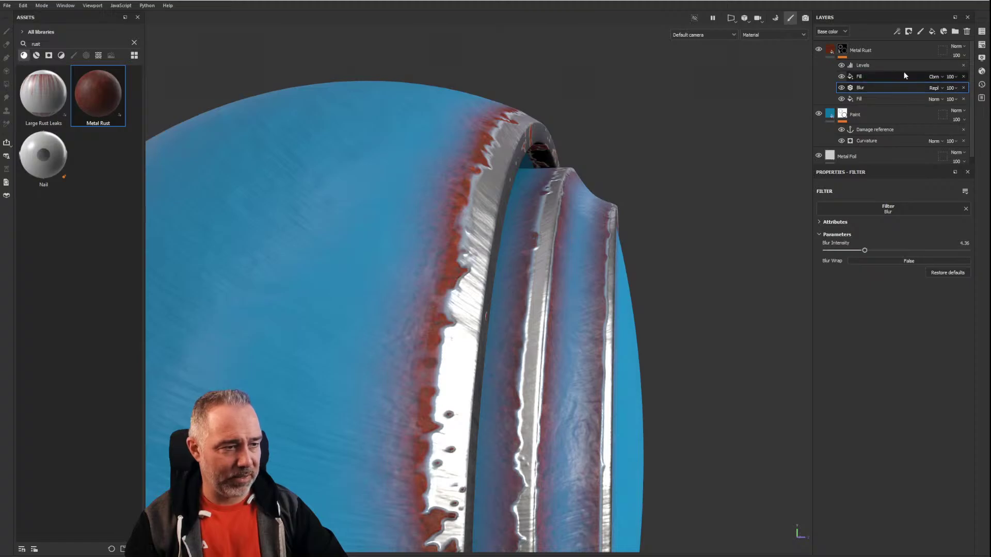
left_click(897, 31)
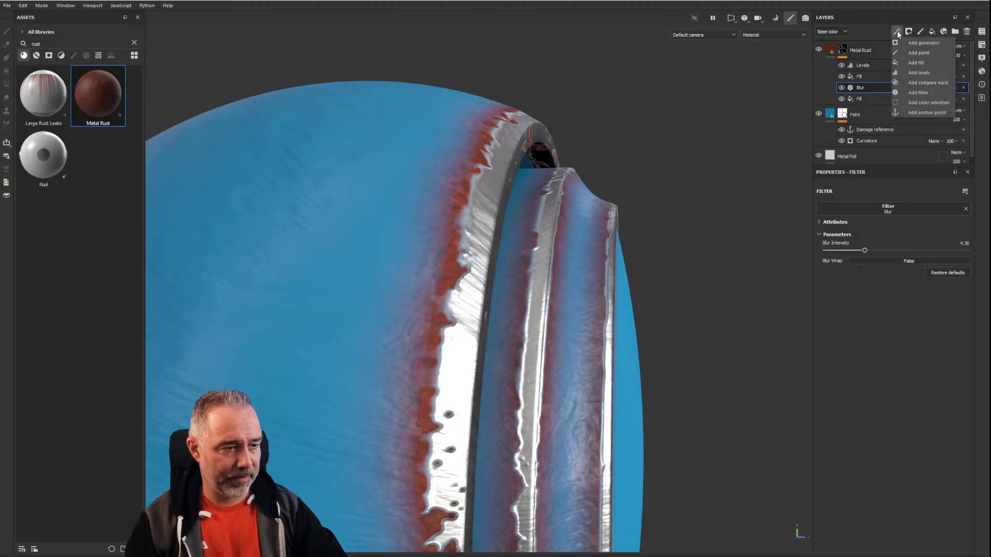
left_click(918, 92)
left_click(899, 209)
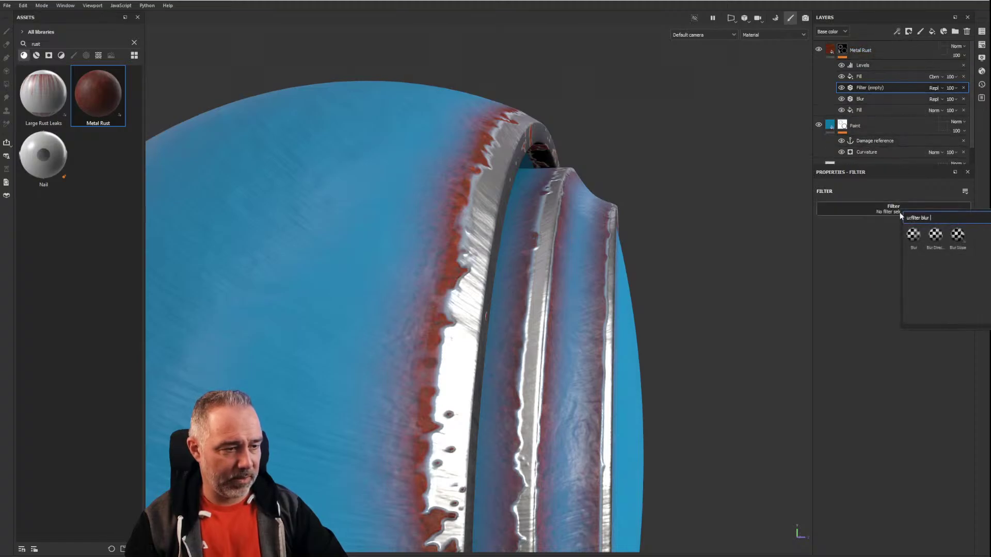
left_click(958, 237)
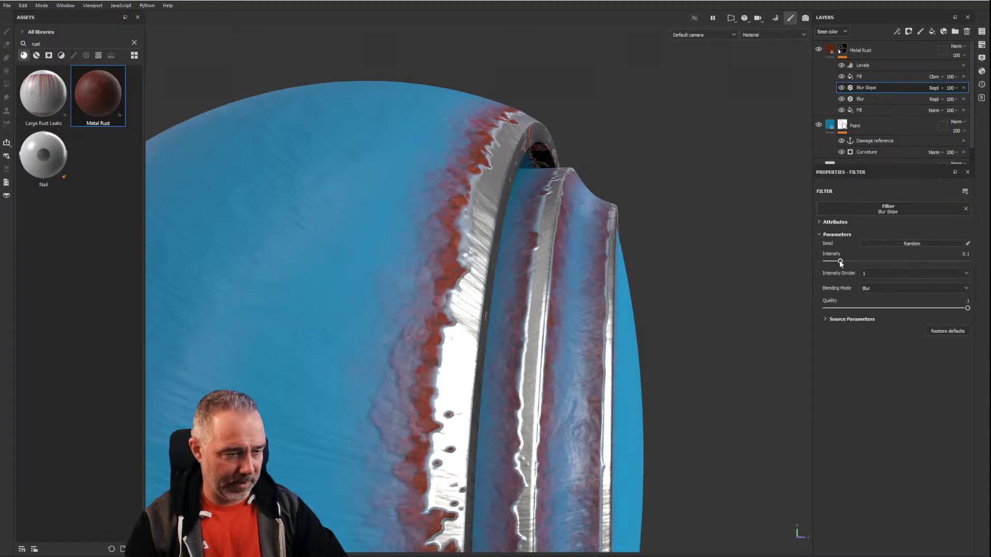
left_click_drag(840, 262, 867, 262)
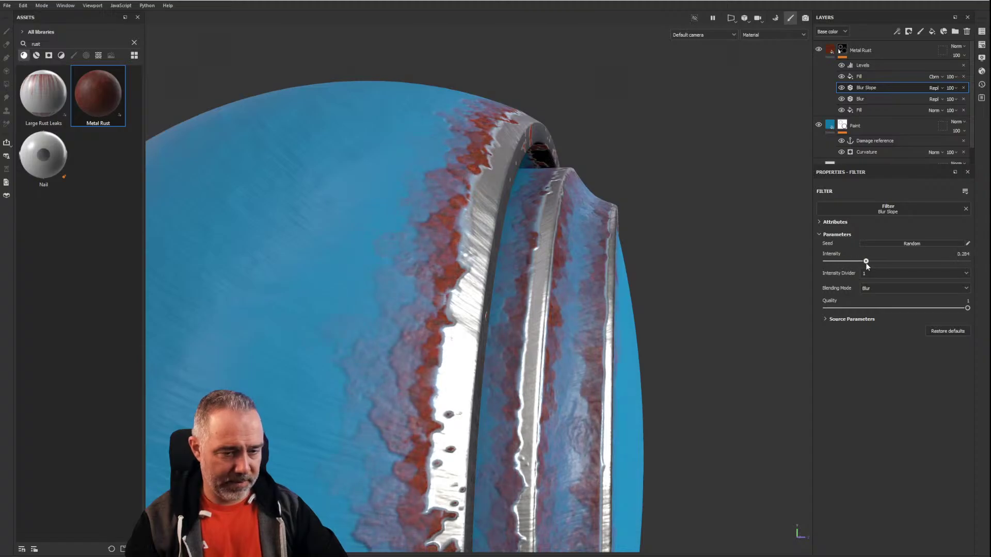
left_click(886, 274)
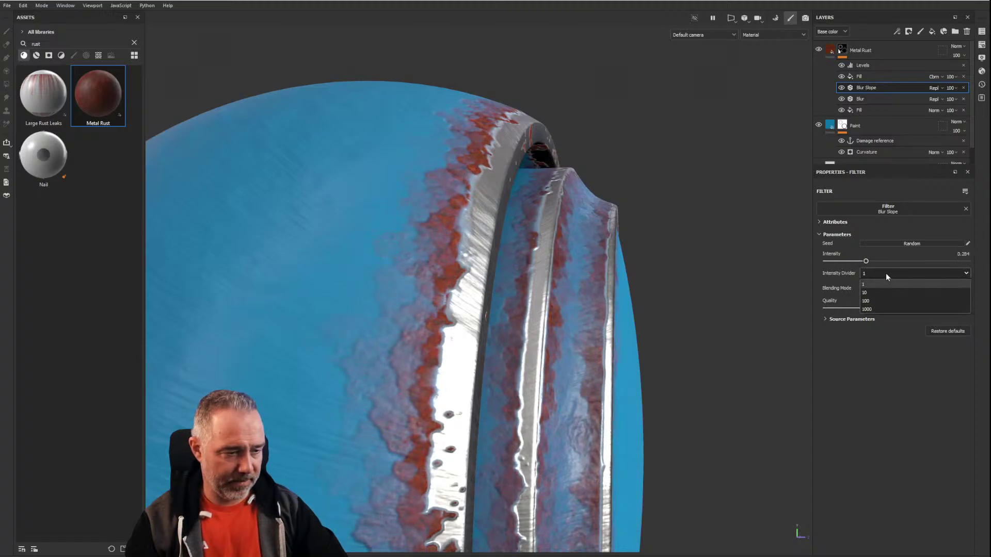
left_click(881, 292)
left_click_drag(772, 226, 575, 219, "alt")
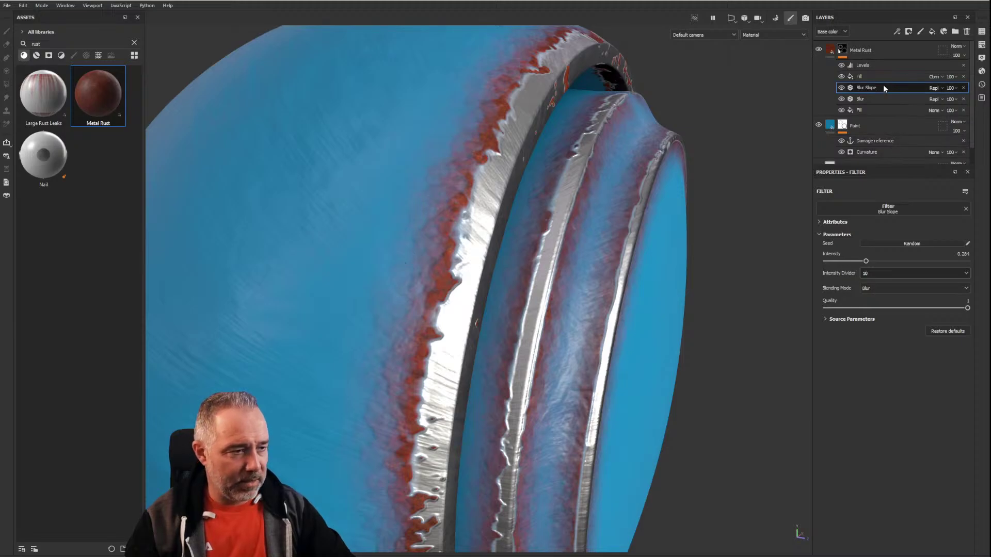
Step: Add a Contrast Luminosity filter above the Blur Slope filter in the Metal Rust mask
left_click(897, 31)
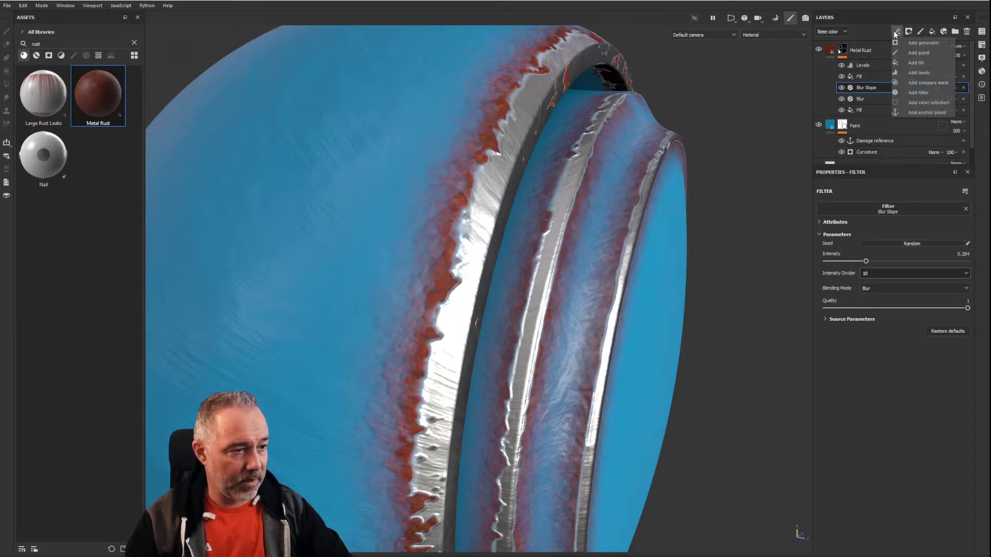
left_click(922, 93)
left_click(895, 207)
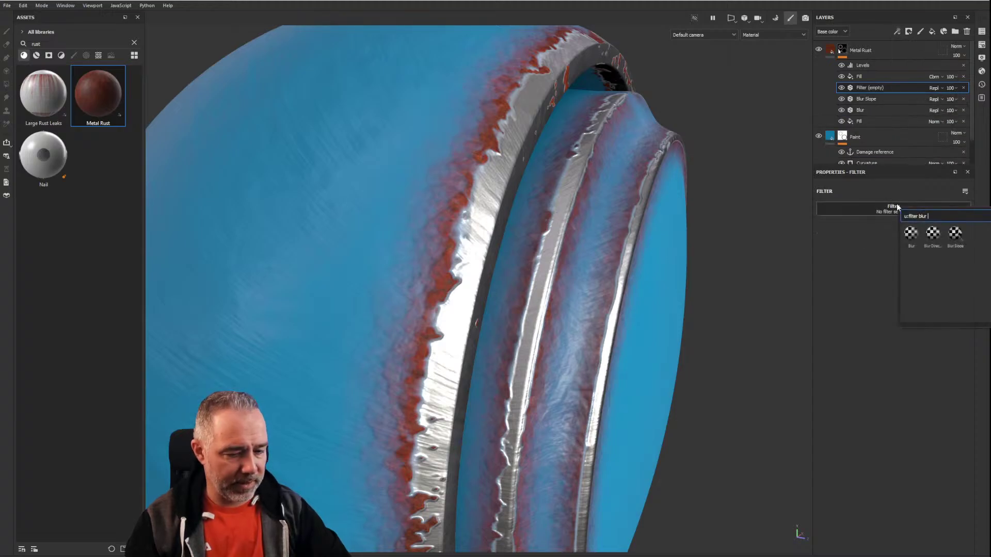
key("BackSpace")
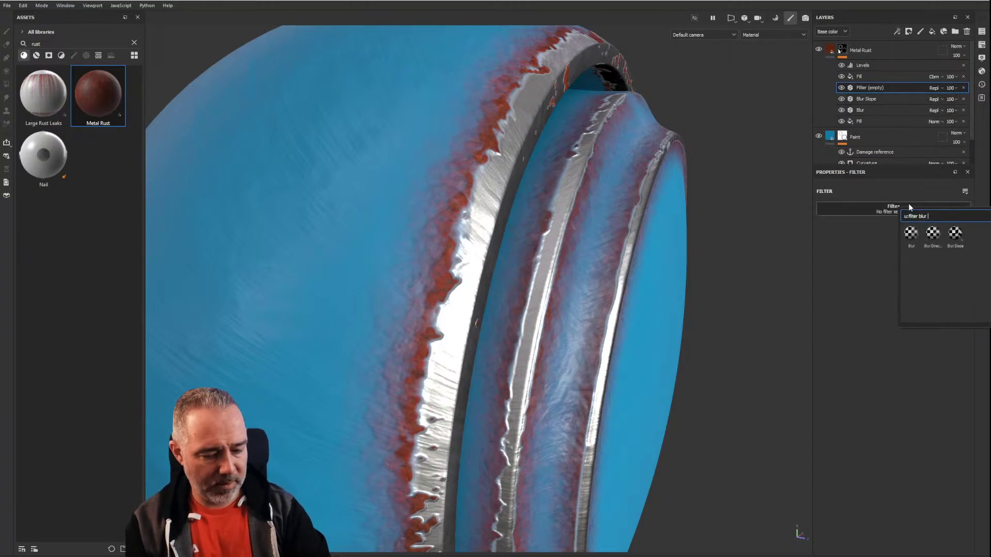
key("BackSpace")
key("BackSpace")
key("BackSpace")
type("contr")
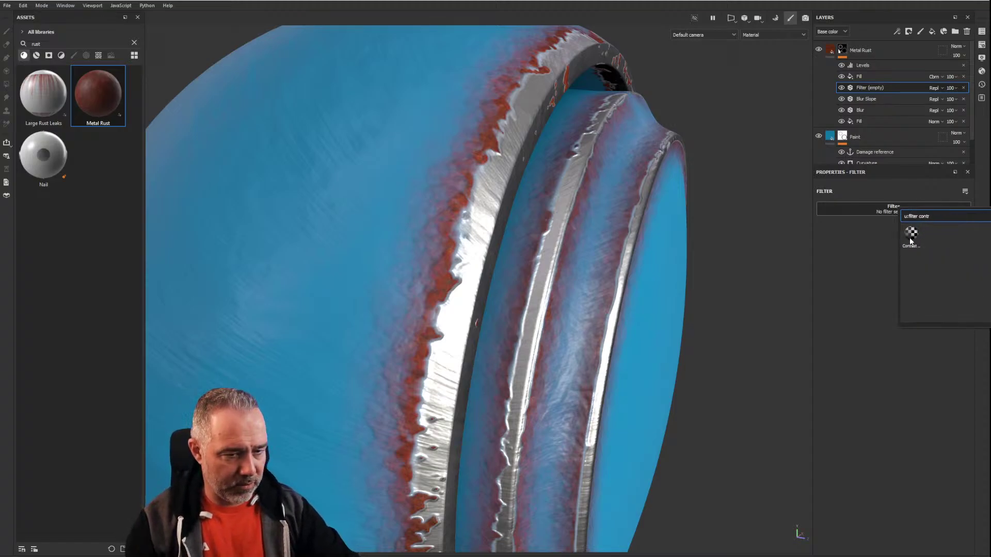
left_click(911, 235)
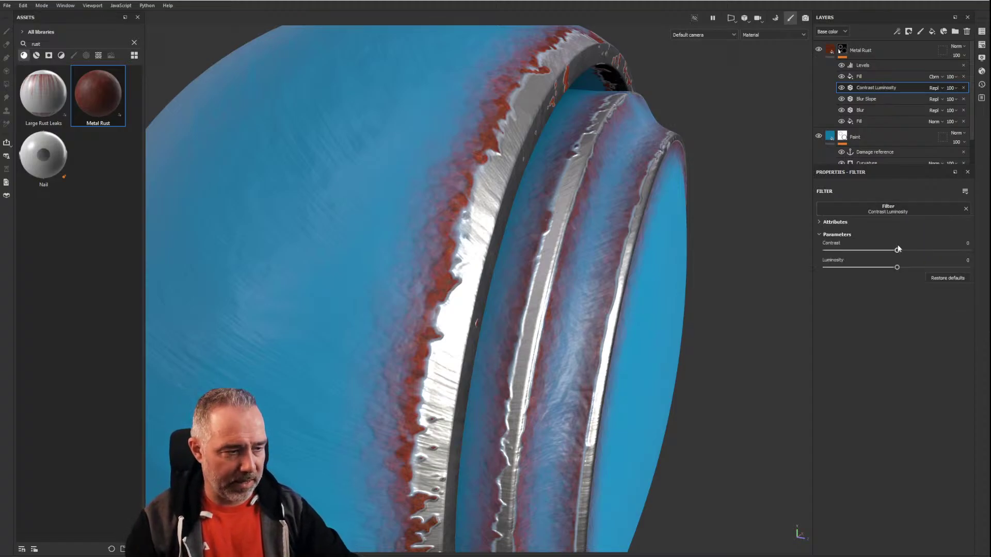
Step: Try the Contrast Luminosity filter with contrast 0.067 and luminosity -0.073, and remove it from the Metal Rust mask
mouse_move(900, 251)
left_mouse_down()
mouse_move(931, 252)
mouse_move(918, 267)
mouse_move(907, 266)
mouse_move(911, 252)
mouse_move(891, 267)
left_mouse_up()
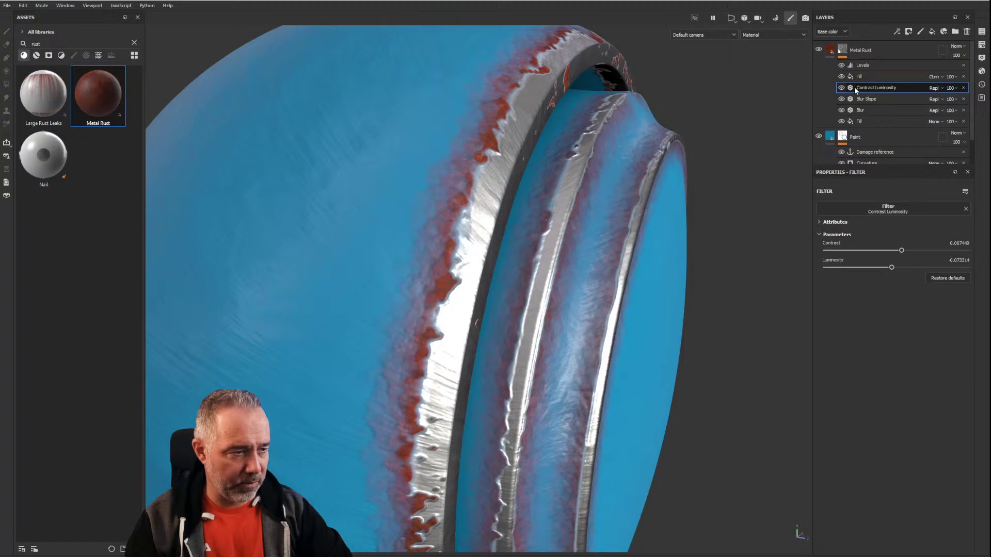
left_click(963, 88)
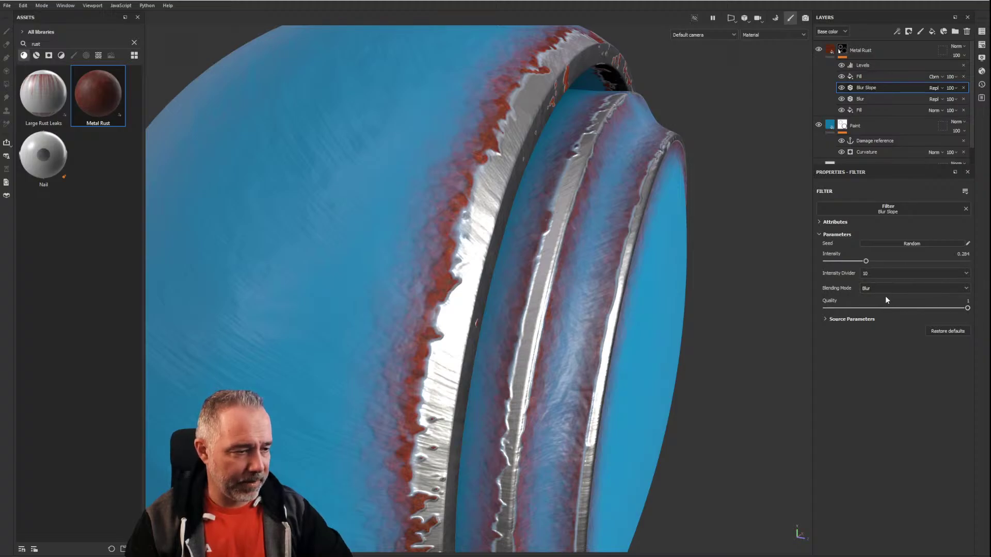
Step: Add Levels above the Blur Slope filter in the Metal Rust mask with midtone 0.709, white input 0.968 and black input 0.138
left_click(909, 73)
left_click_drag(894, 206, 871, 206)
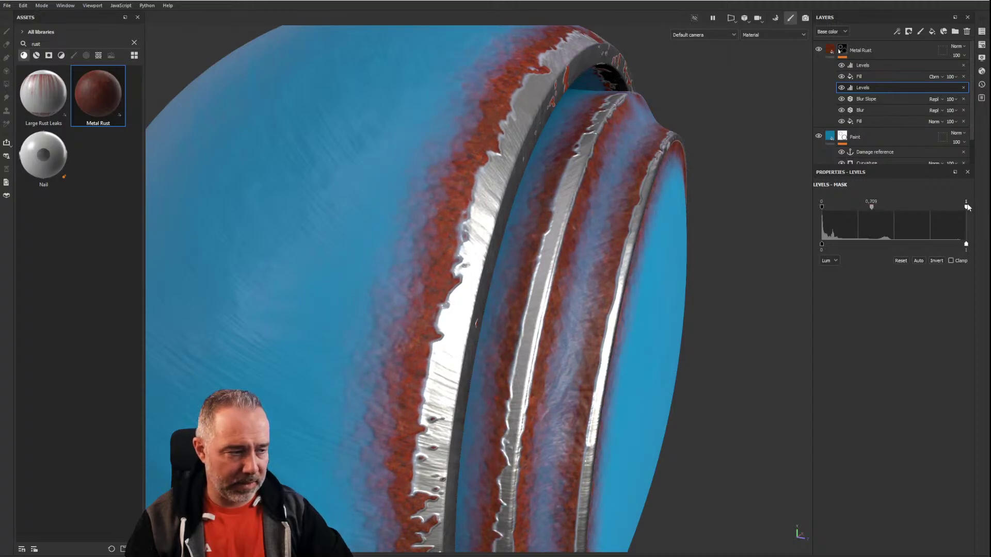
mouse_move(966, 206)
left_mouse_down()
mouse_move(944, 209)
mouse_move(962, 213)
left_mouse_up()
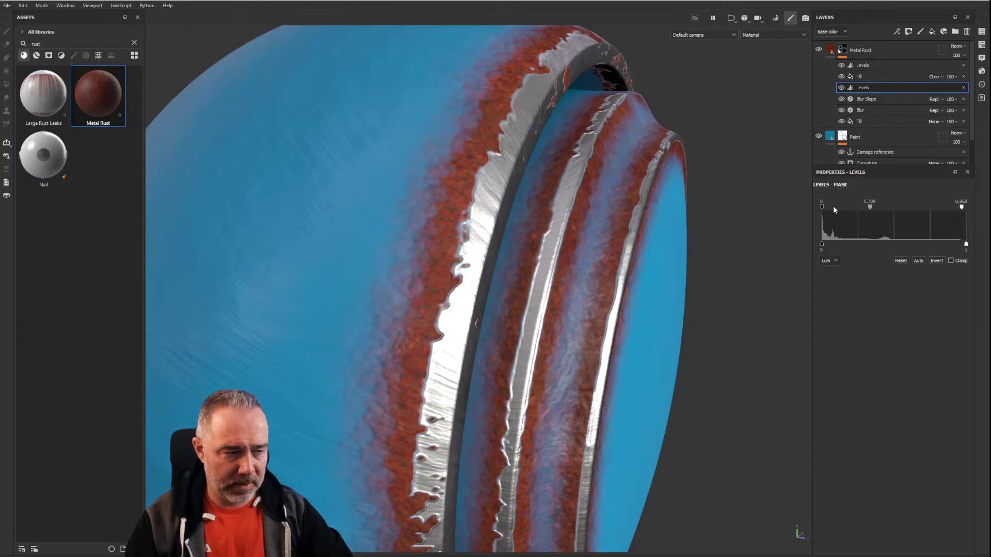
left_click_drag(822, 205, 841, 204)
Step: Tighten the rust edges by setting the lower Levels to black input 0.172, midtone 0.482 and black output 0.072
scroll(606, 310, "down", 3)
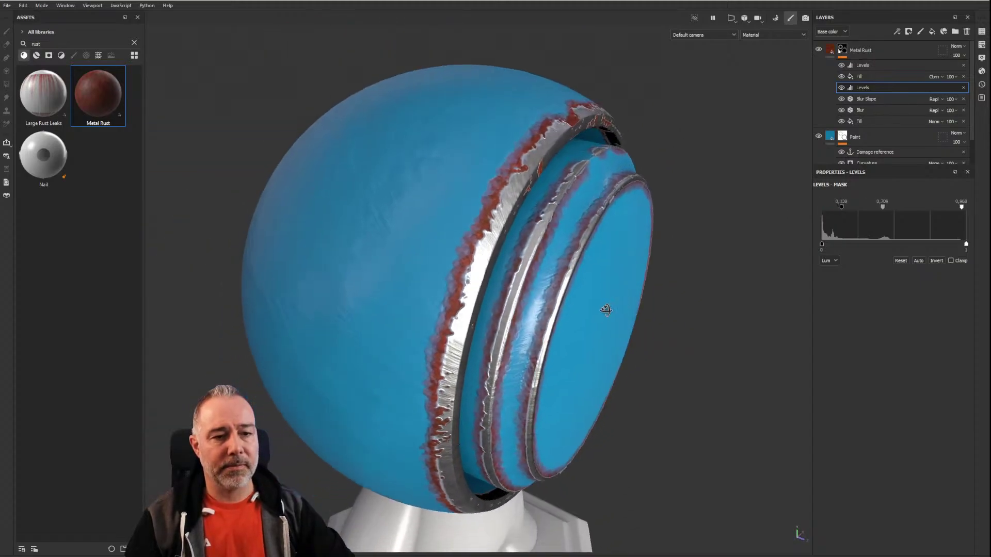
left_click_drag(605, 310, 573, 273, "alt")
mouse_move(824, 246)
left_mouse_down()
mouse_move(842, 247)
mouse_move(832, 246)
left_mouse_up()
left_click_drag(841, 209, 872, 207)
left_click_drag(758, 212, 470, 170, "alt")
right_click_drag(465, 303, 494, 302, "alt")
left_click_drag(494, 302, 525, 293, "alt")
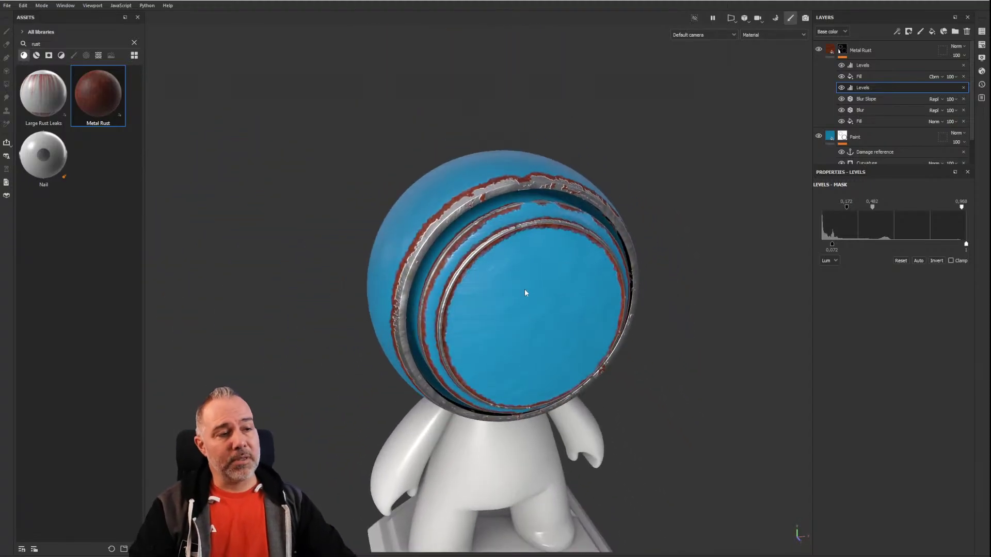
Step: Compare the Paint and Metal Rust masks by viewing each in isolation, and return to the full material
left_click(830, 49)
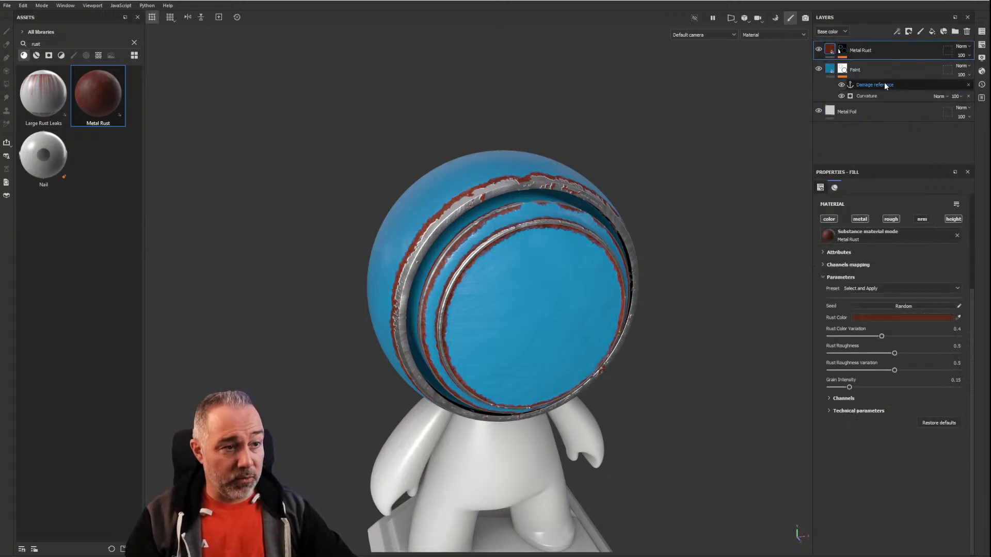
scroll(514, 216, "up", 4)
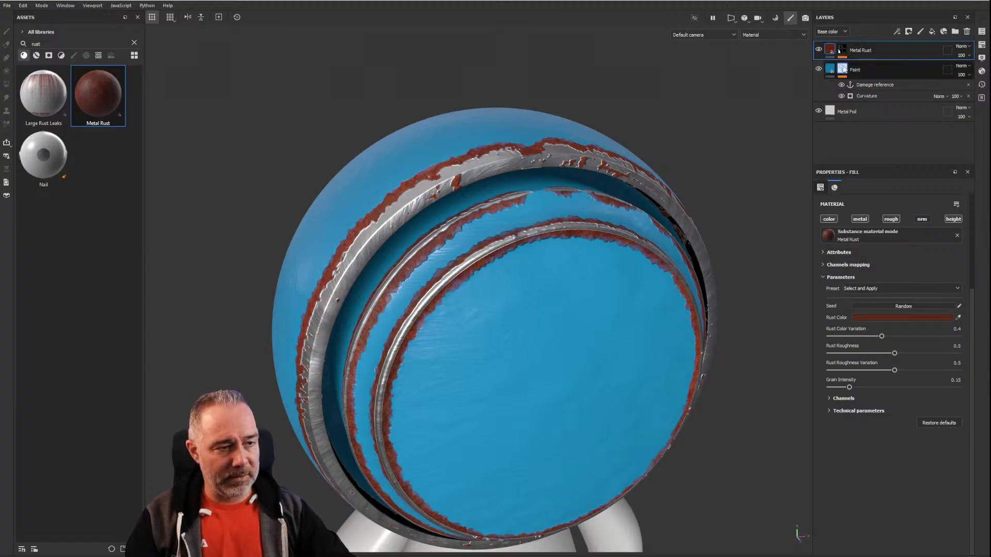
left_click(843, 69, "alt")
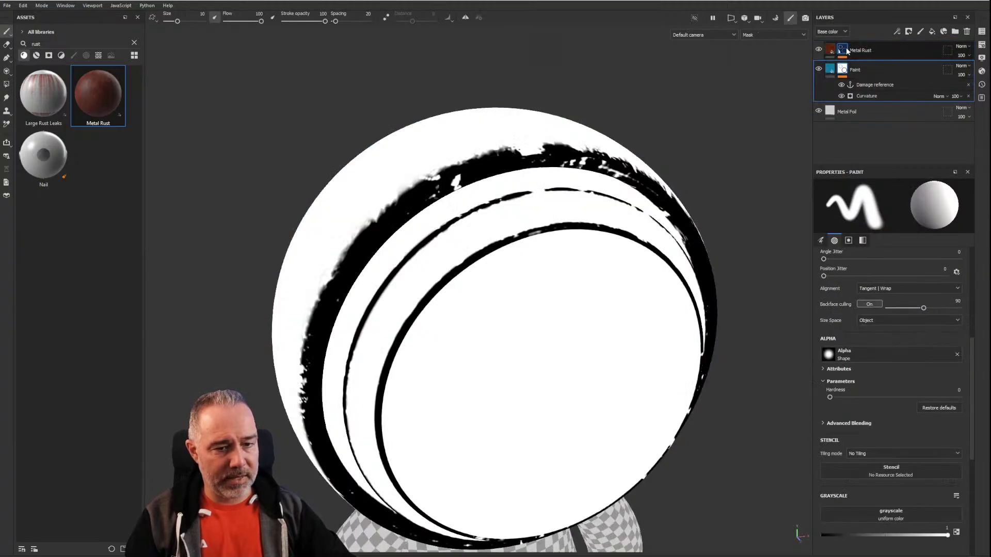
left_click(843, 49, "alt")
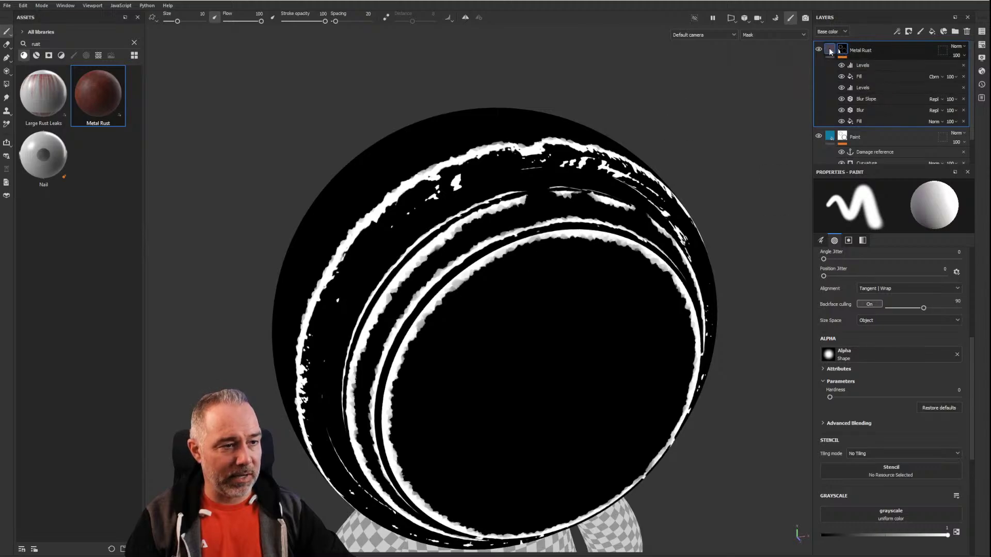
left_click(830, 51)
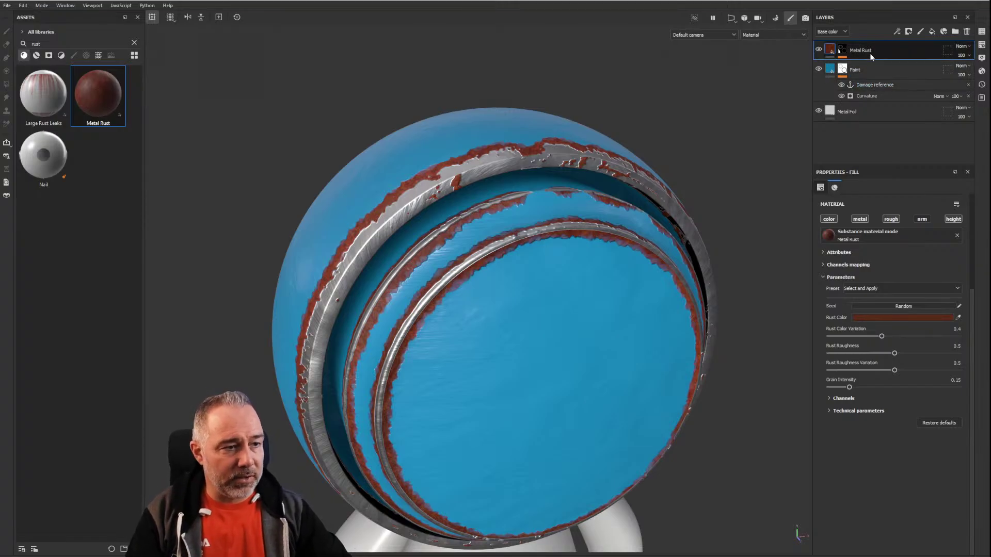
Step: Inspect the Damage reference anchor point in the Paint layer's mask and the fills that reference it
left_click(867, 87)
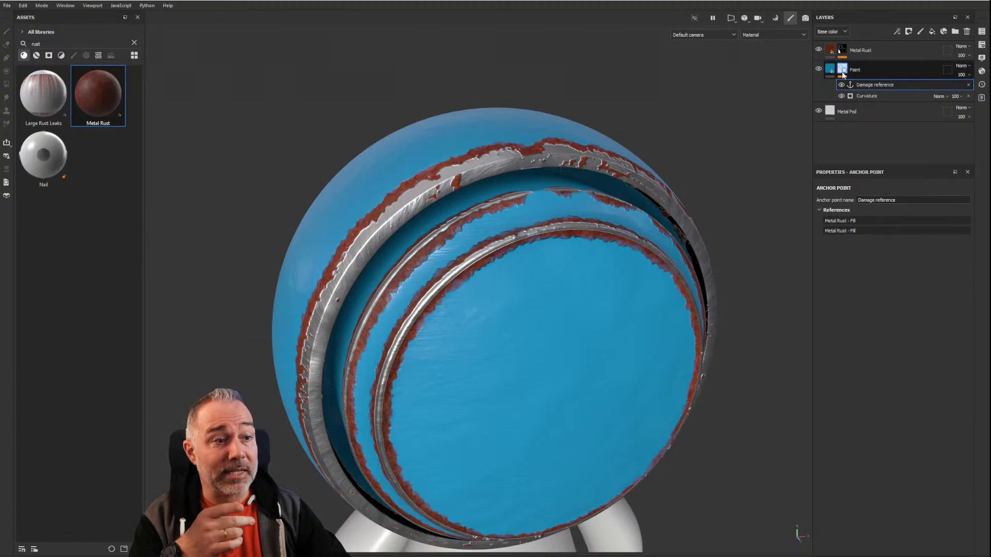
double_click(873, 86)
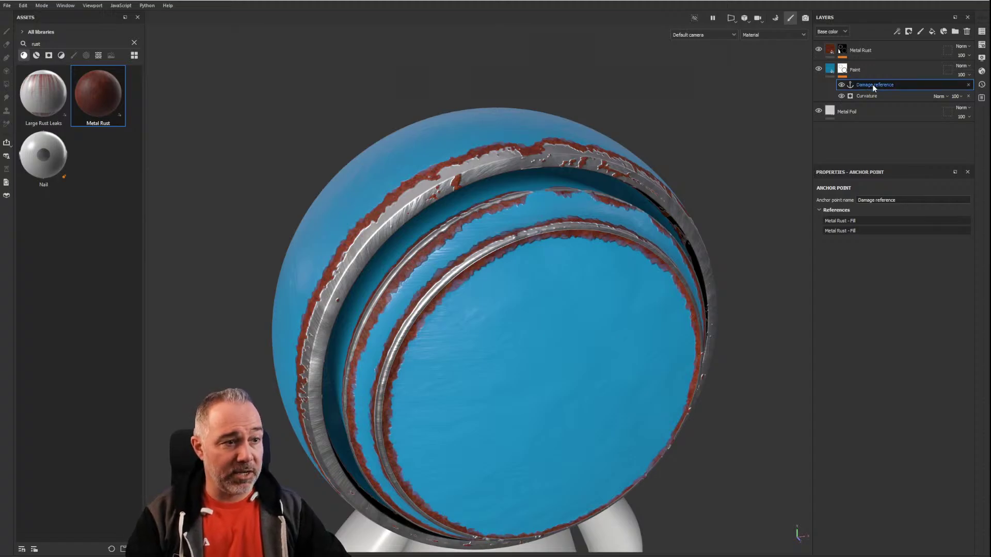
key("Return")
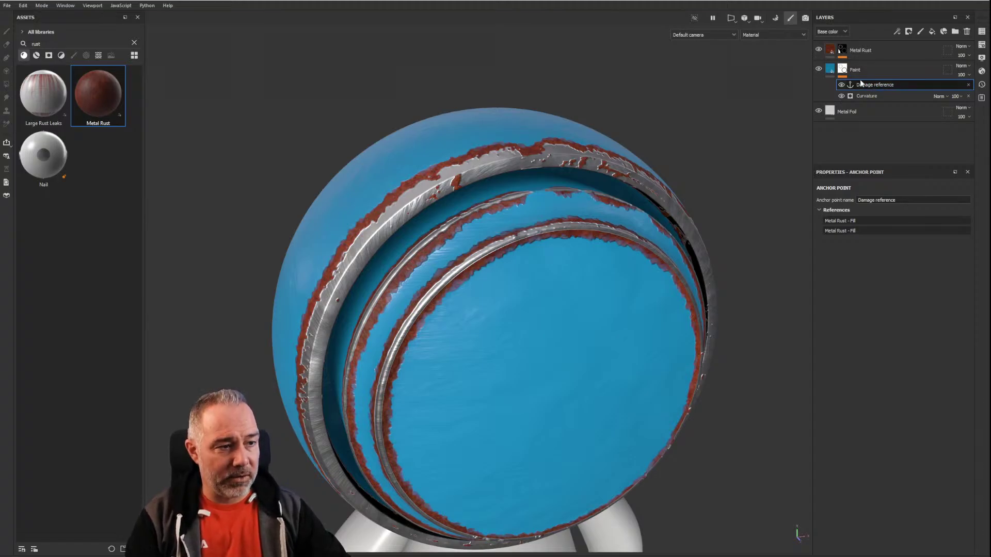
double_click(876, 85)
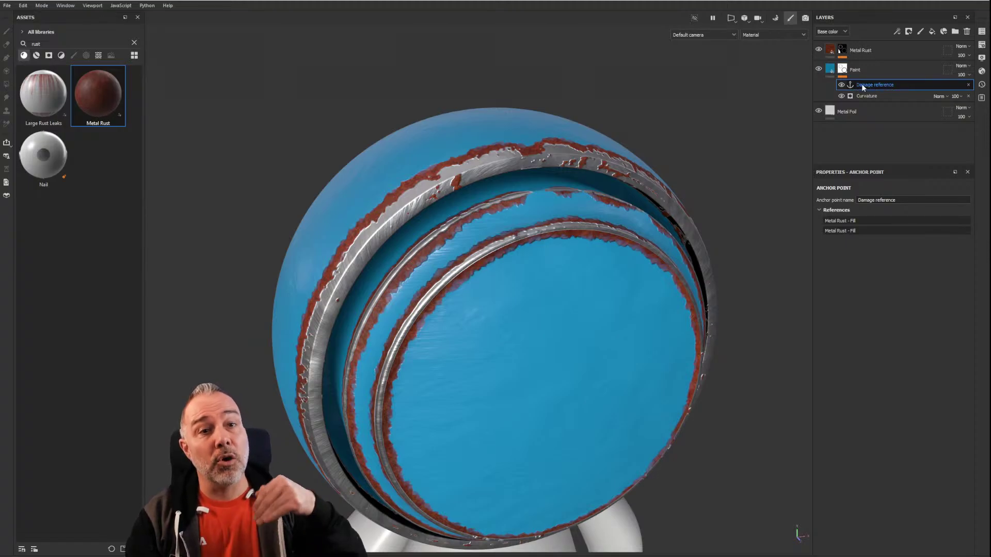
left_click(830, 75)
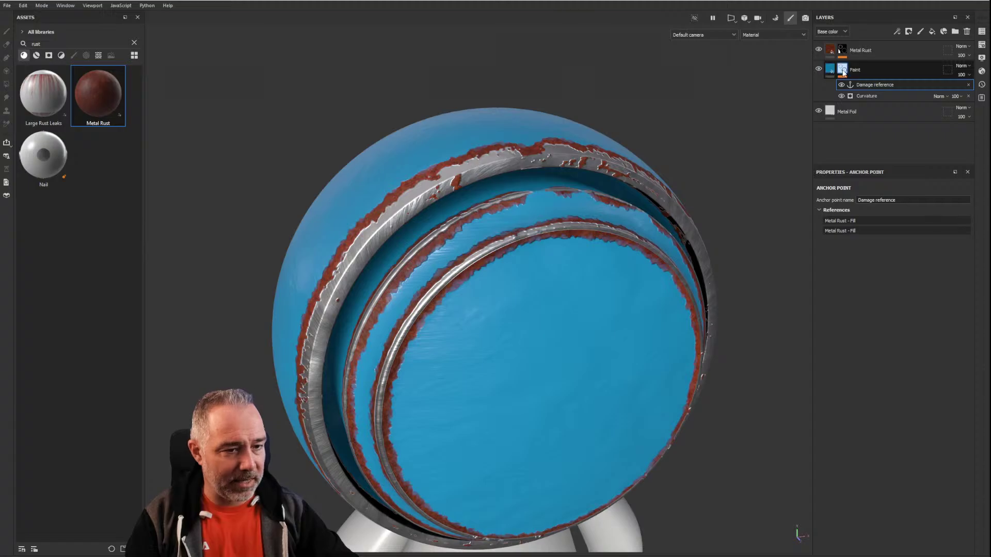
Step: Add a Paint effect above the Damage reference anchor in the Paint layer's mask and brush a black S-shaped stroke on the front disc
scroll(674, 257, "up", 3)
scroll(671, 260, "down", 2)
left_click_drag(593, 294, 550, 211, "alt")
scroll(568, 266, "up", 5)
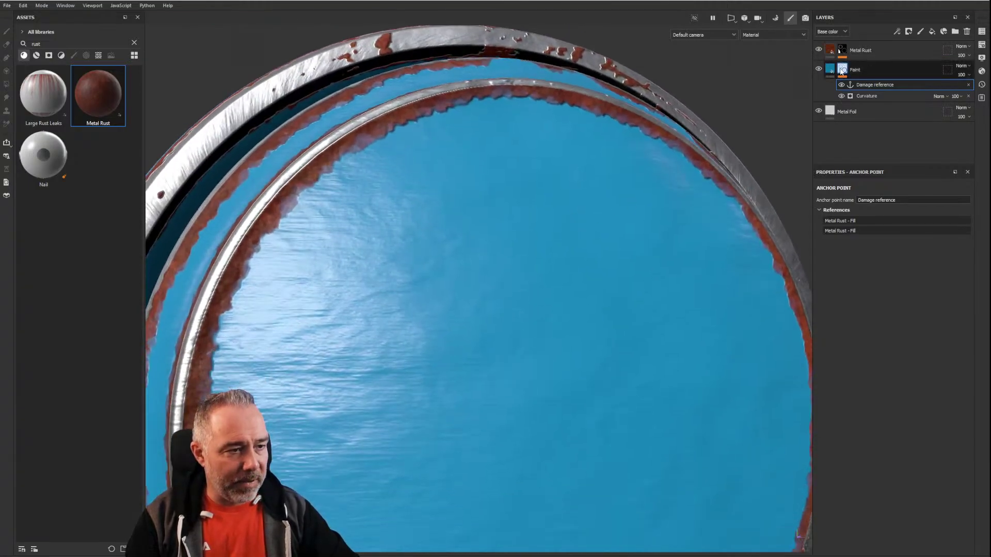
right_click(842, 71)
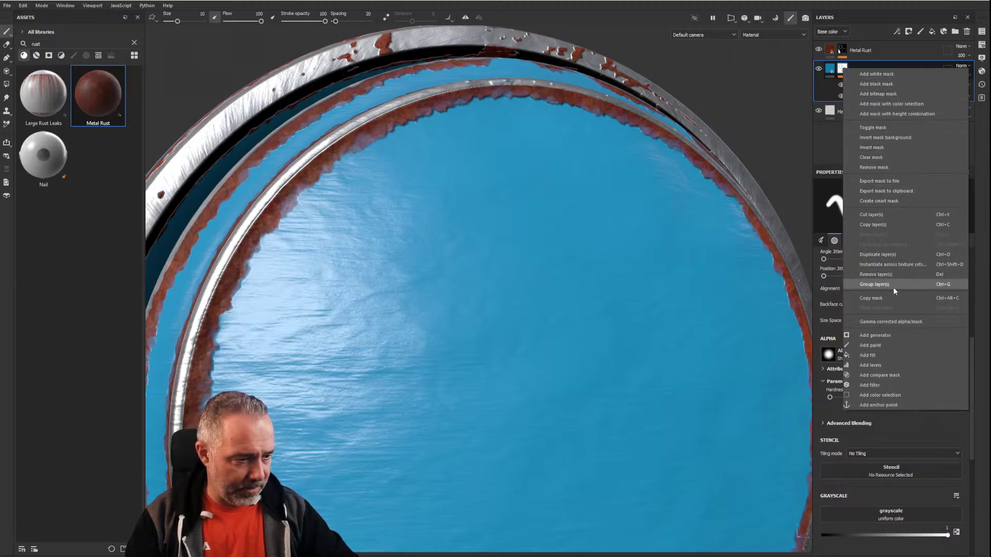
left_click(872, 345)
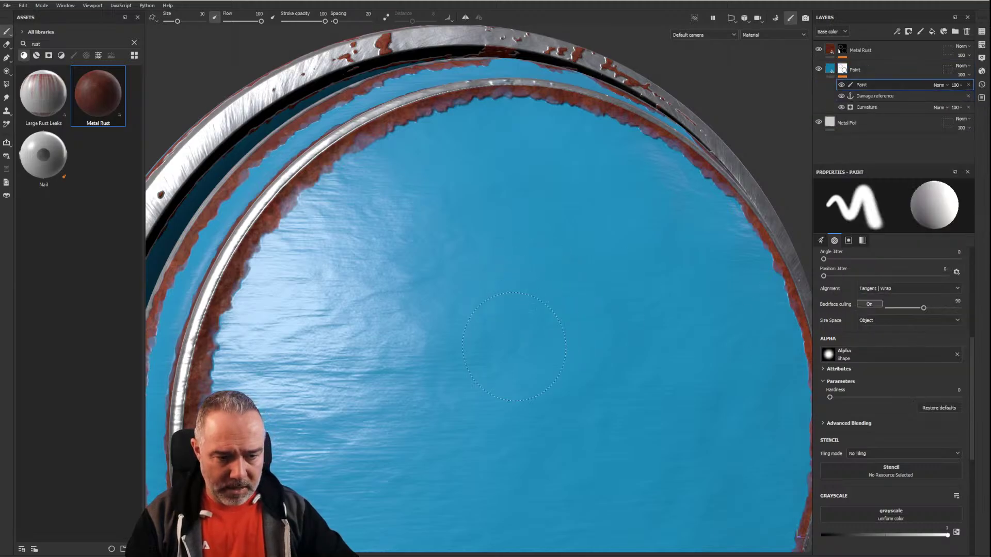
key("x")
mouse_move(639, 241)
left_mouse_down()
mouse_move(516, 263)
mouse_move(531, 356)
mouse_move(586, 474)
left_mouse_up()
right_click_drag(602, 311, 444, 191, "alt")
left_click_drag(444, 178, 493, 187, "alt")
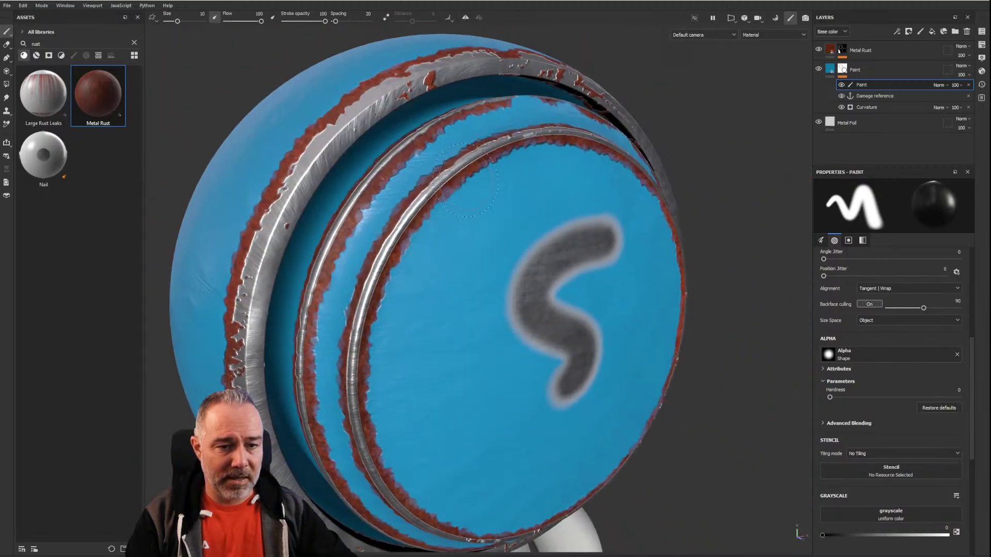
right_click_drag(681, 220, 734, 187, "alt")
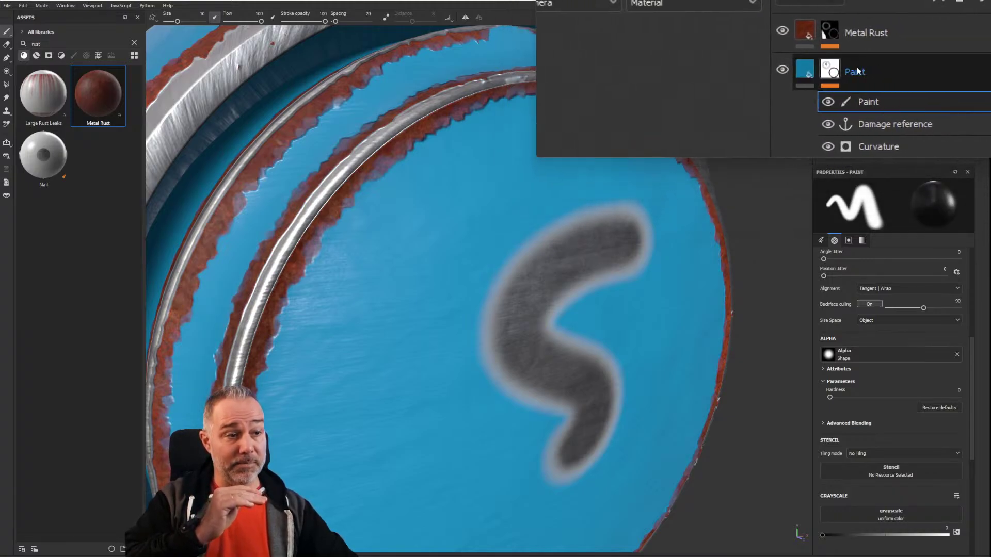
left_click(866, 71)
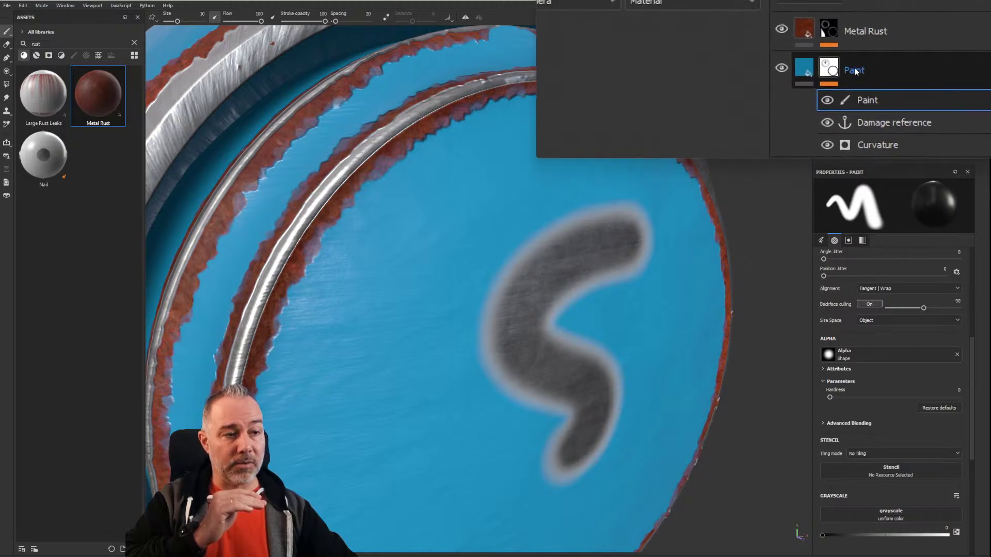
left_click(795, 73)
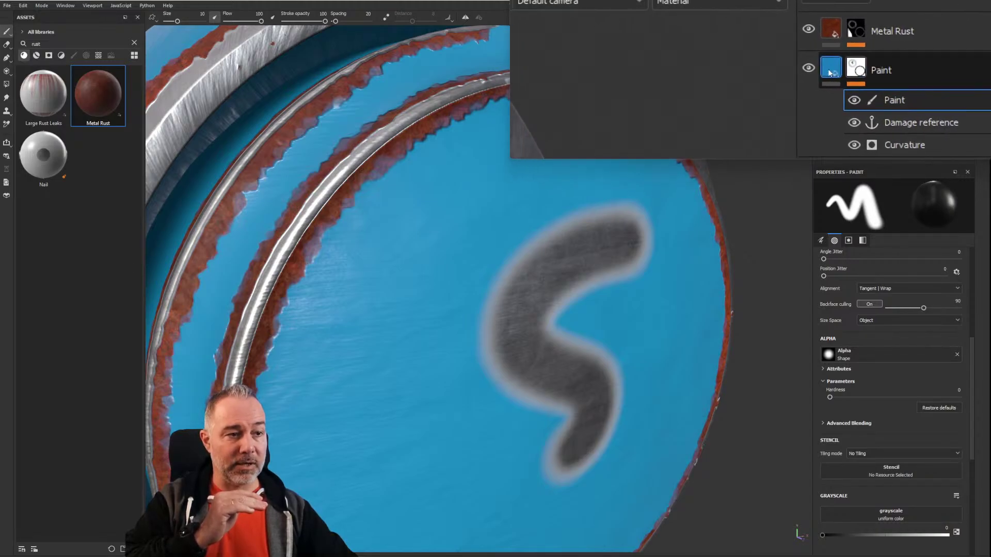
mouse_move(830, 72)
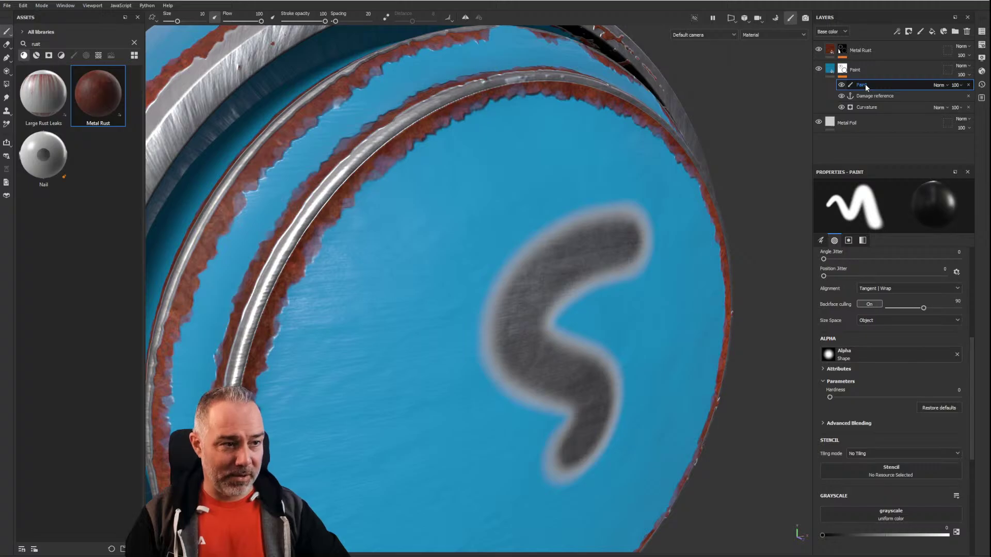
Step: Move the Paint effect below the Damage reference anchor point in the Paint layer's mask
left_click_drag(866, 86, 881, 98)
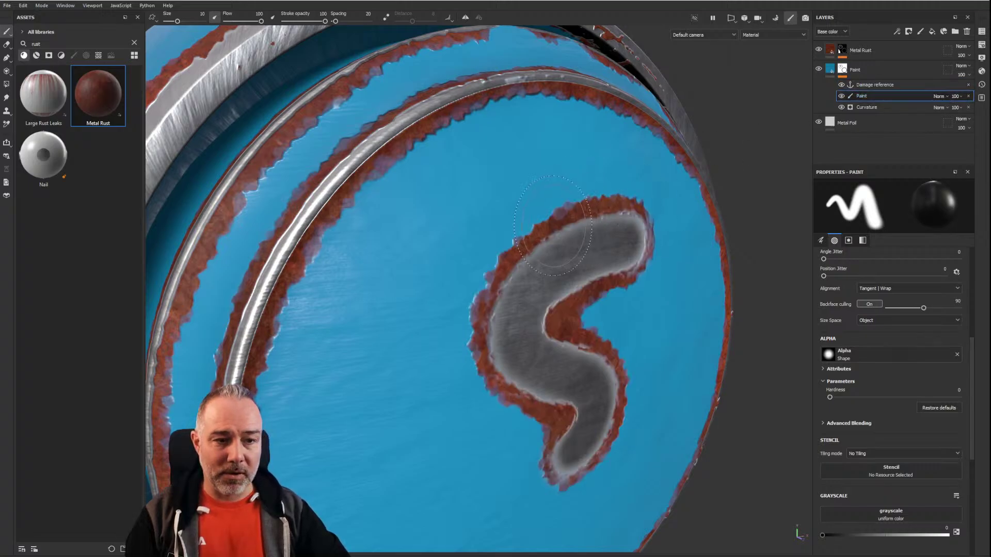
key("f")
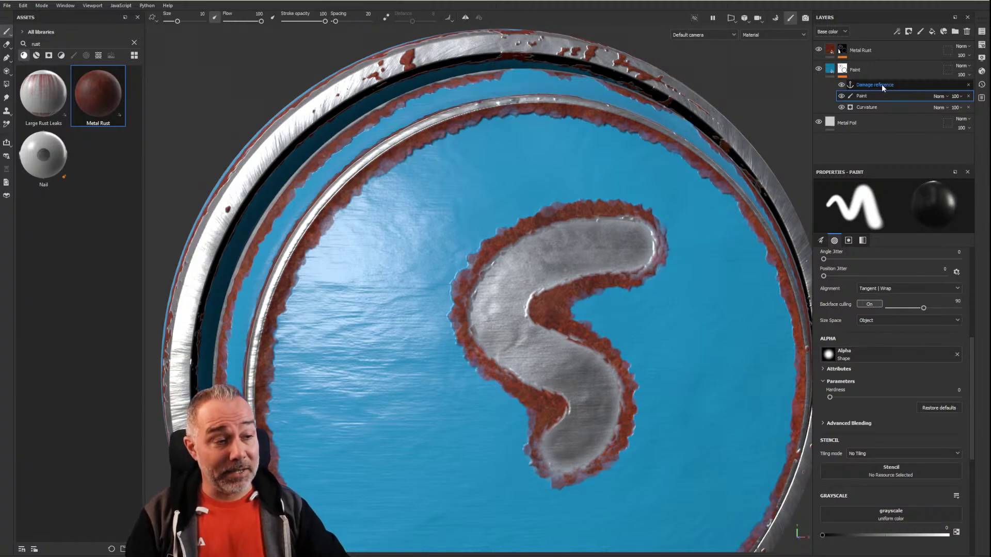
scroll(630, 199, "down", 3)
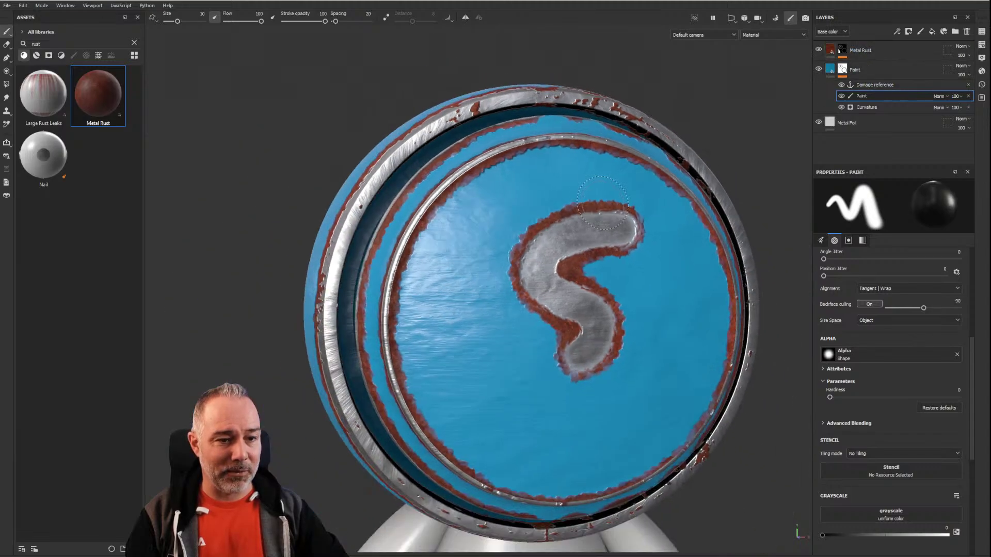
mouse_move(629, 198)
left_mouse_down("alt")
mouse_move(671, 247)
mouse_move(640, 212)
left_mouse_up("alt")
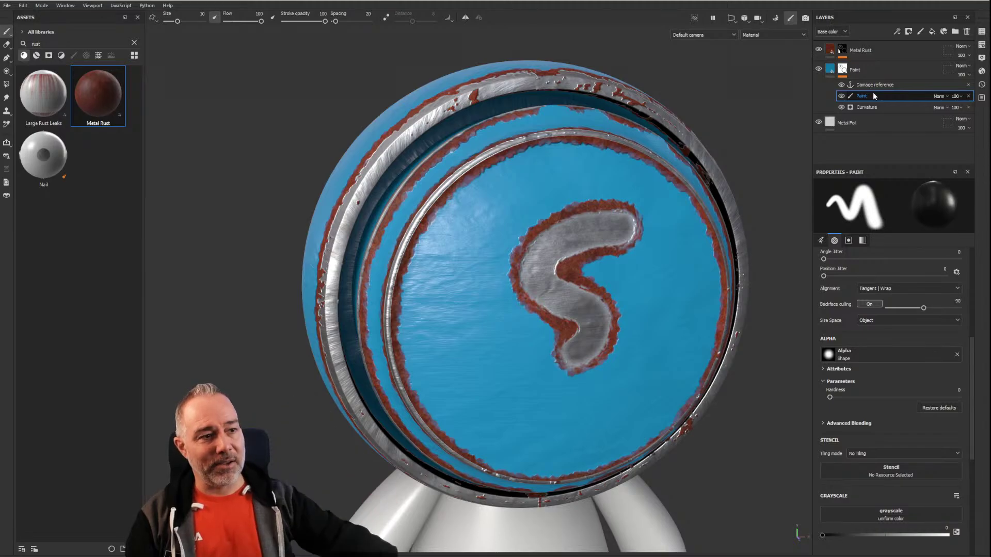
Step: Duplicate the Metal Rust layer and move the copy to the bottom of the layer stack
left_click(881, 50)
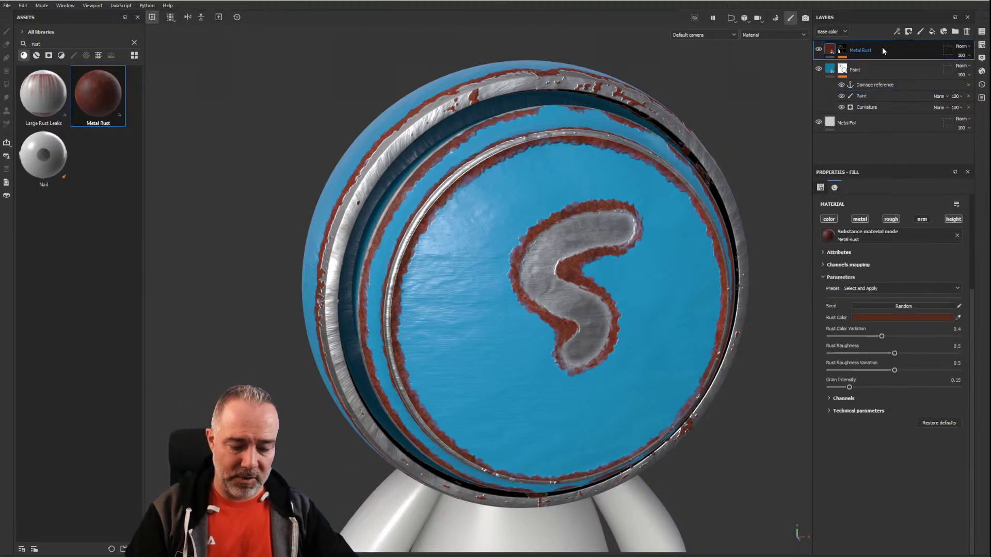
key("ctrl+d")
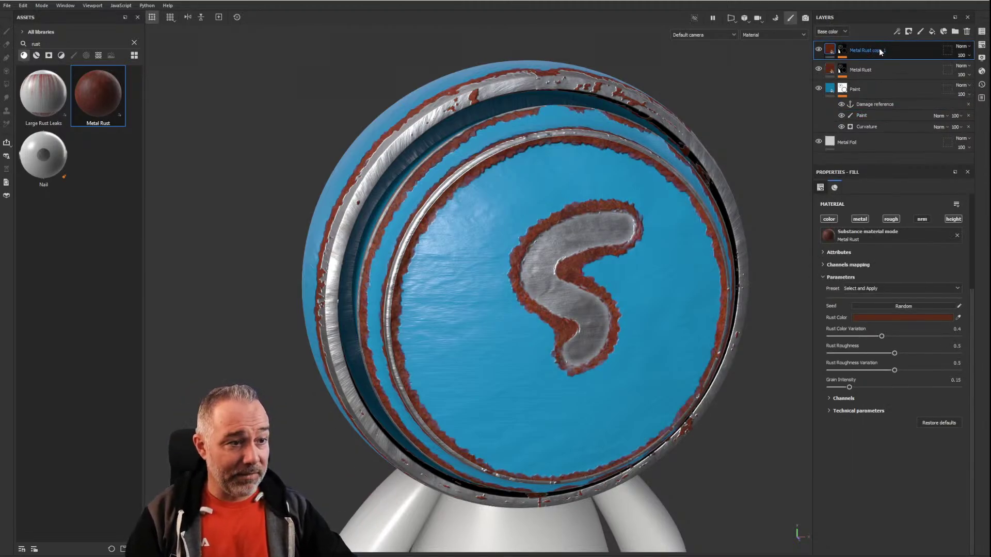
left_click_drag(878, 48, 889, 145)
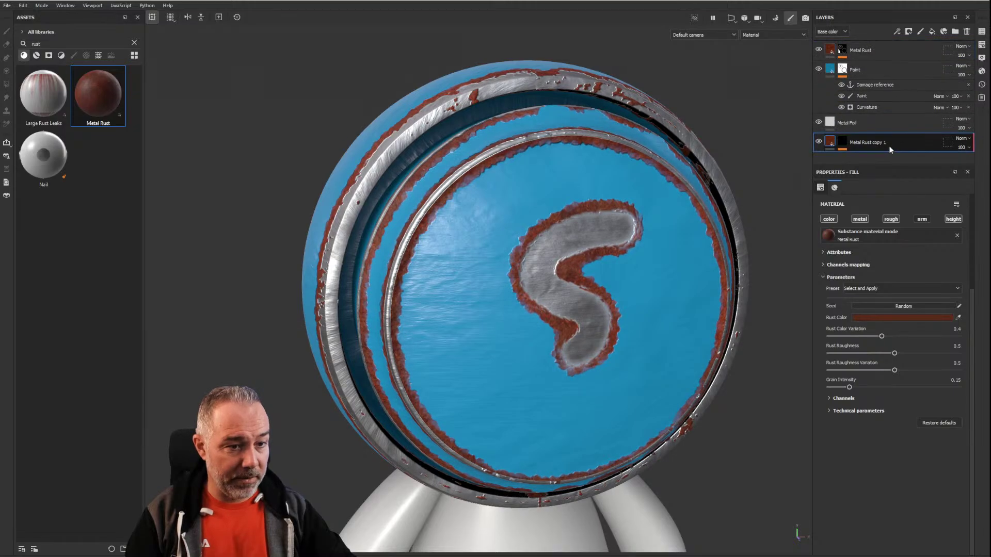
Step: Hide the original Metal Rust layer and inspect the anchor reference of the bottom Fill in the Metal Rust copy's mask
left_click(818, 50)
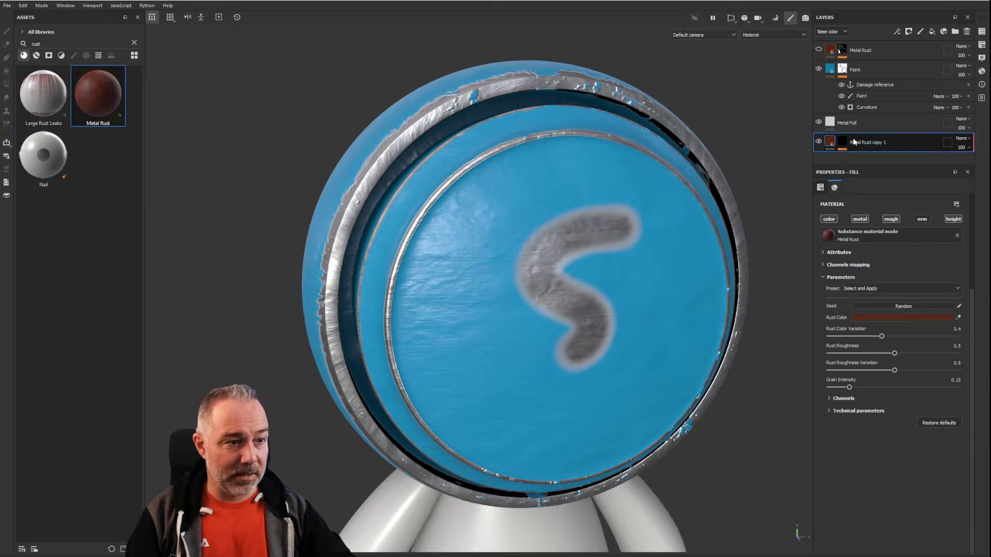
left_click(842, 142)
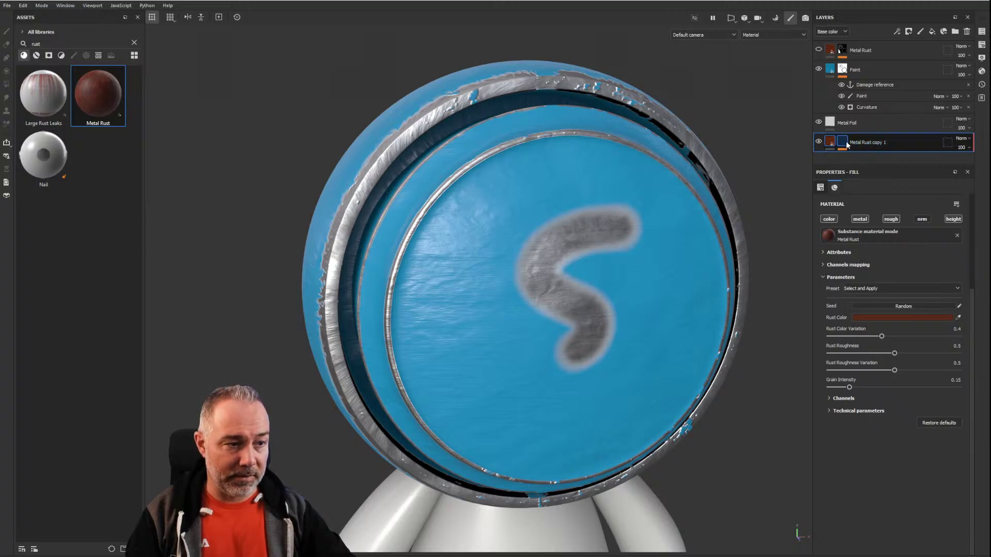
key("1")
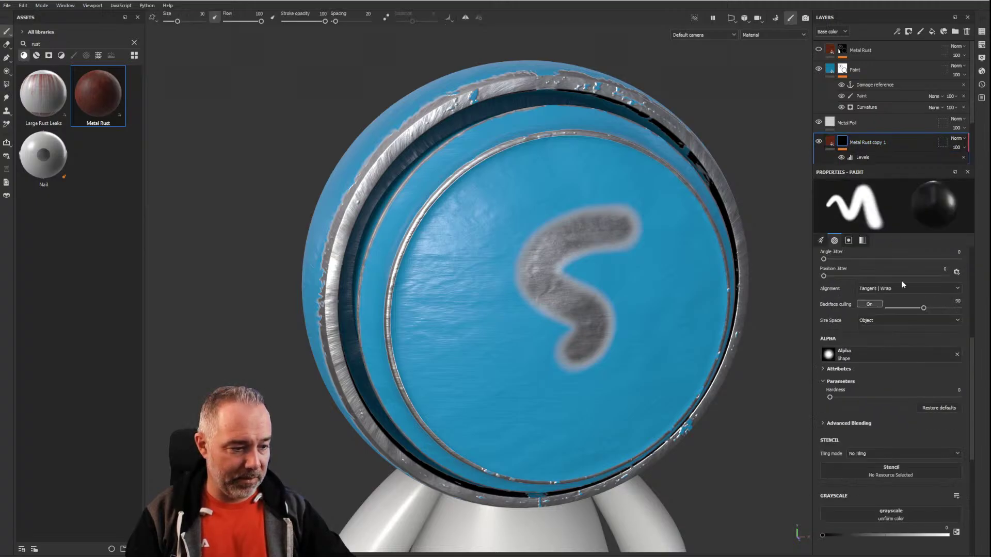
scroll(924, 365, "up", 1)
scroll(924, 365, "up", 5)
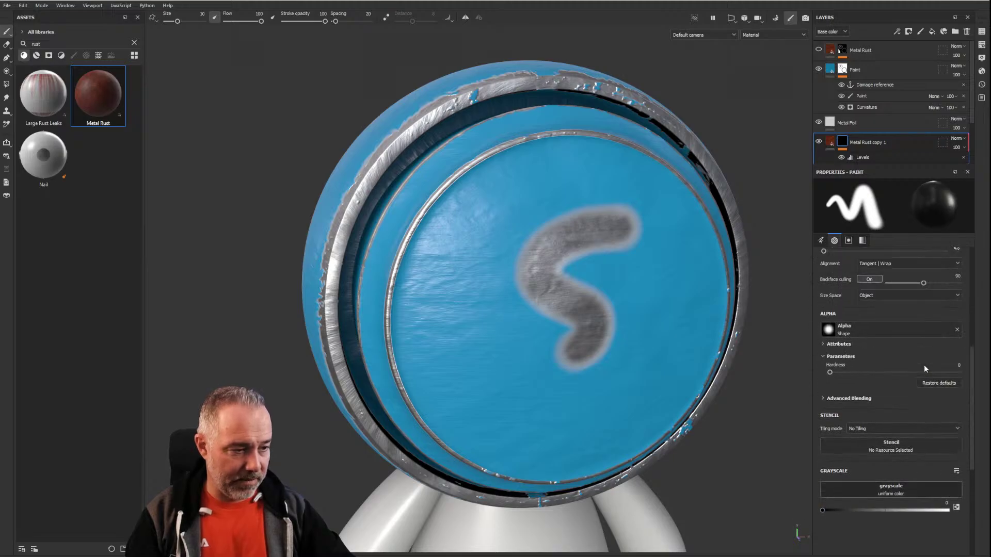
left_click(862, 157)
scroll(875, 146, "down", 2)
scroll(876, 149, "down", 1)
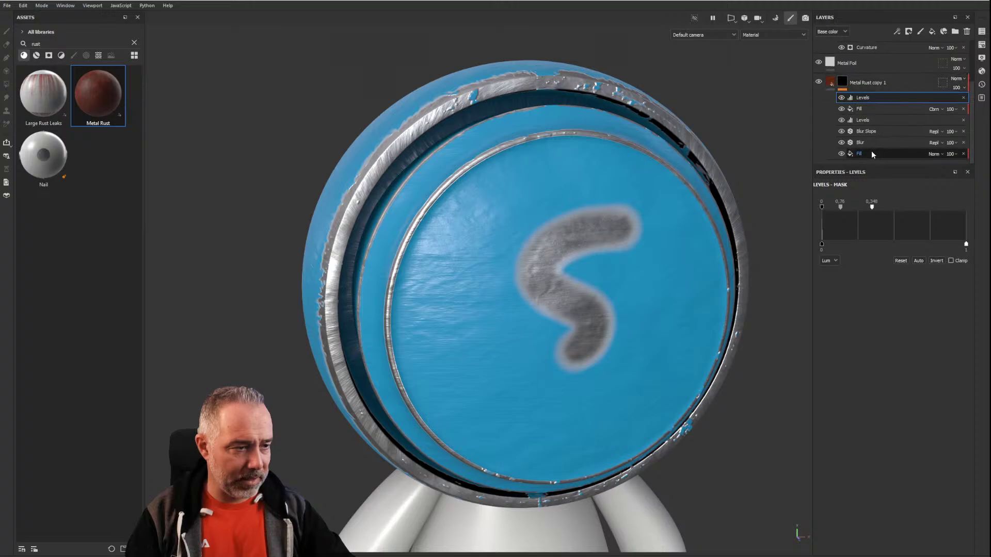
left_click(860, 153)
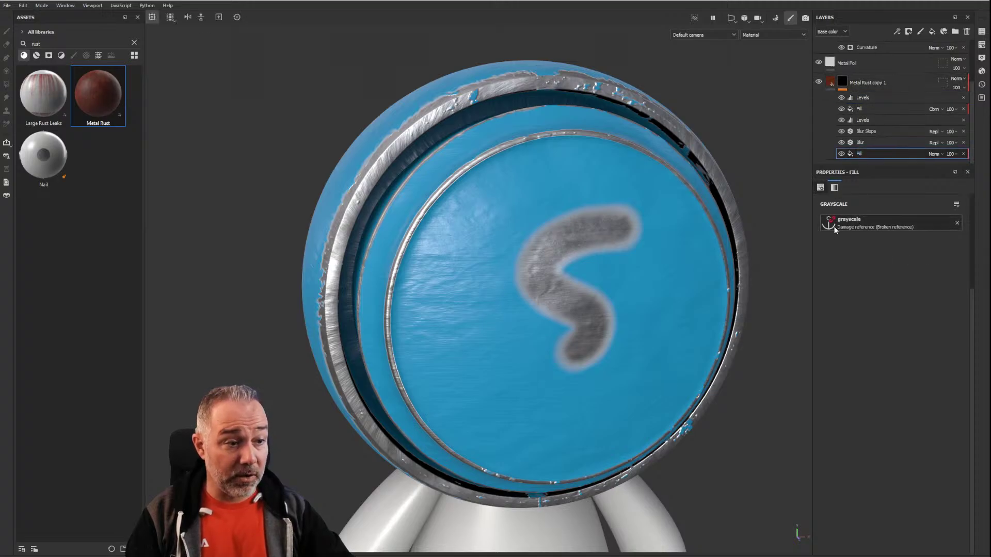
left_click(879, 225)
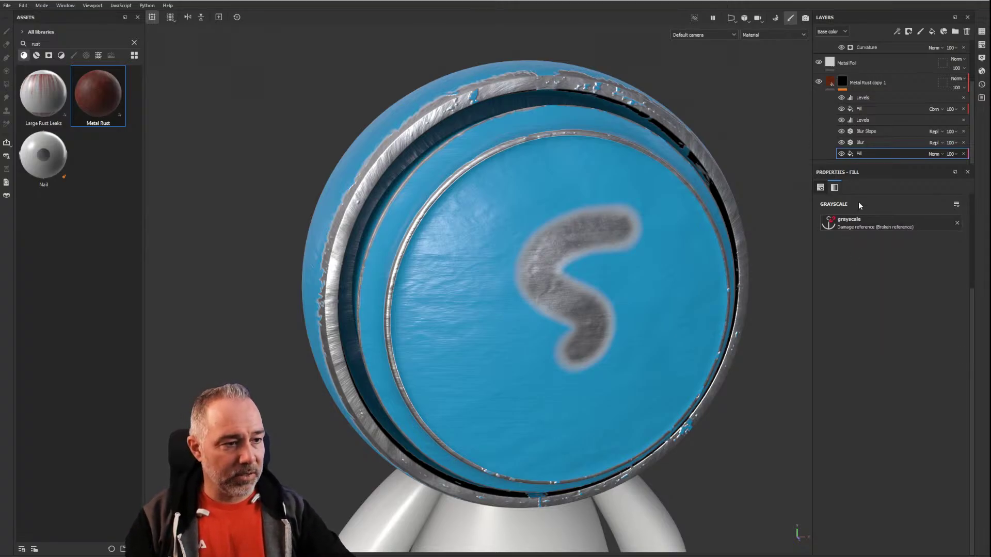
Step: Delete the Metal Rust copy below Metal Foil and show the original Metal Rust layer again
left_click(872, 82)
key("Delete")
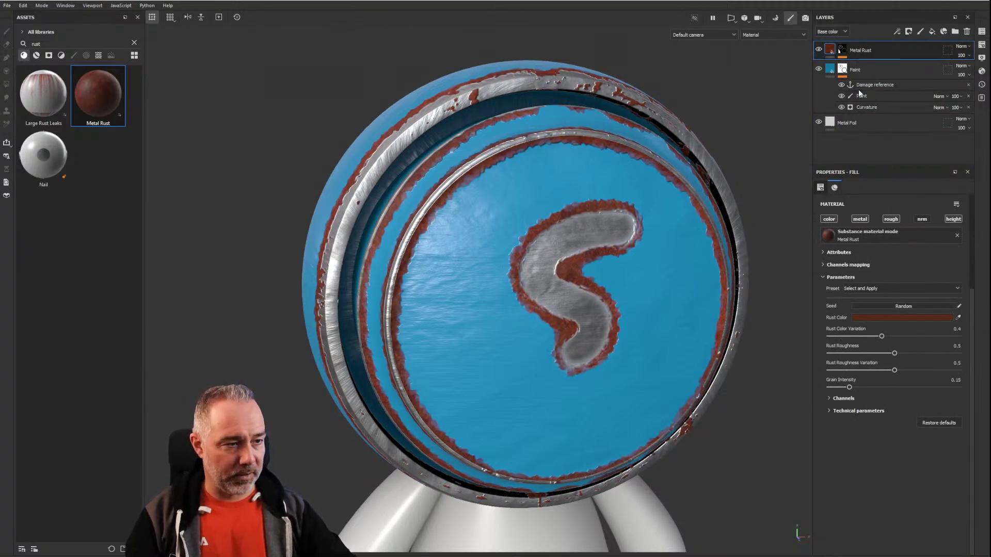
Step: Examine the Damage reference anchor point and the Paint effect, and preview the Paint layer's mask before returning to the material view
left_click(874, 85)
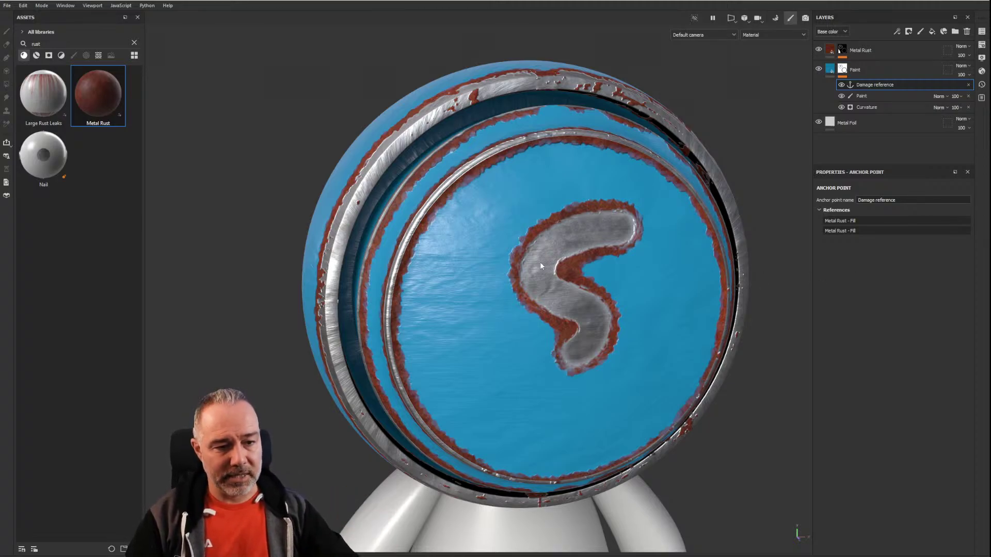
left_click_drag(540, 261, 566, 271, "alt")
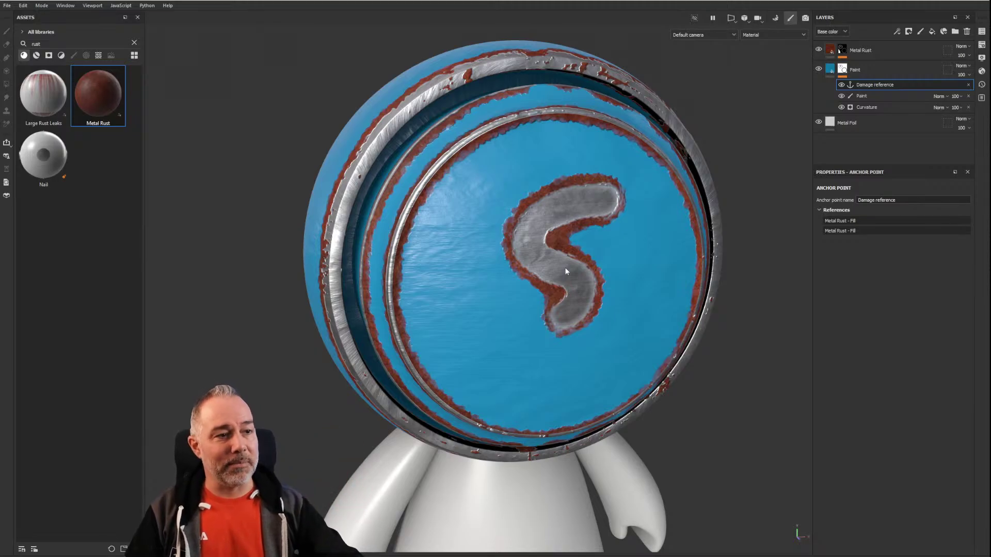
left_click(874, 97)
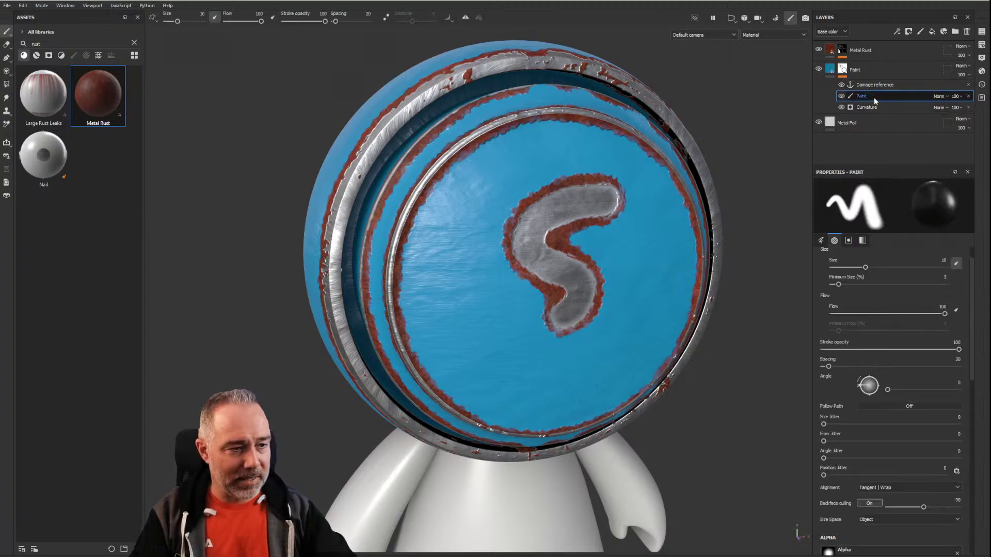
left_click(845, 72, "alt")
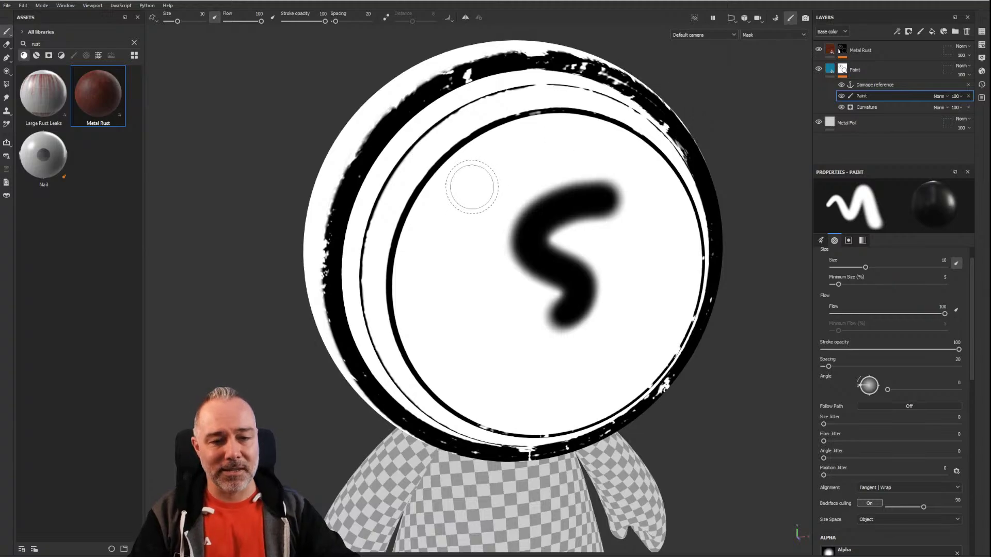
mouse_move(472, 187)
left_mouse_down("alt")
mouse_move(596, 192)
mouse_move(474, 182)
left_mouse_up("alt")
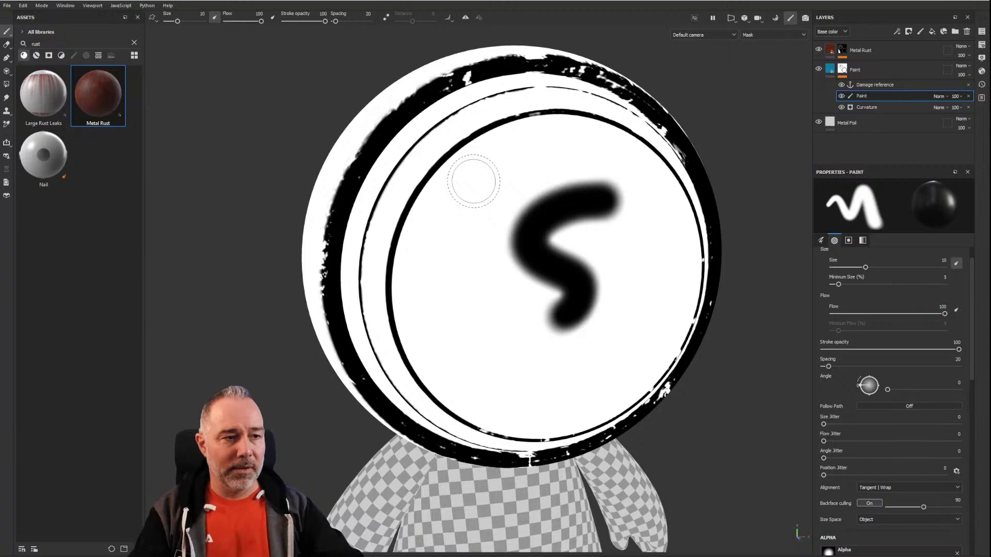
key("m")
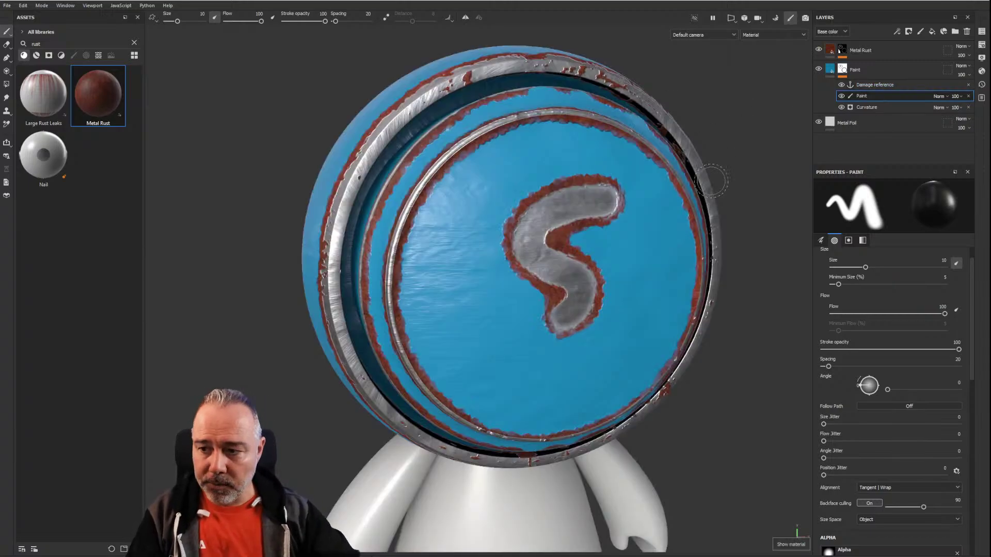
mouse_move(711, 180)
left_mouse_down("alt")
mouse_move(500, 229)
mouse_move(630, 243)
mouse_move(588, 212)
mouse_move(521, 222)
mouse_move(532, 216)
left_mouse_up("alt")
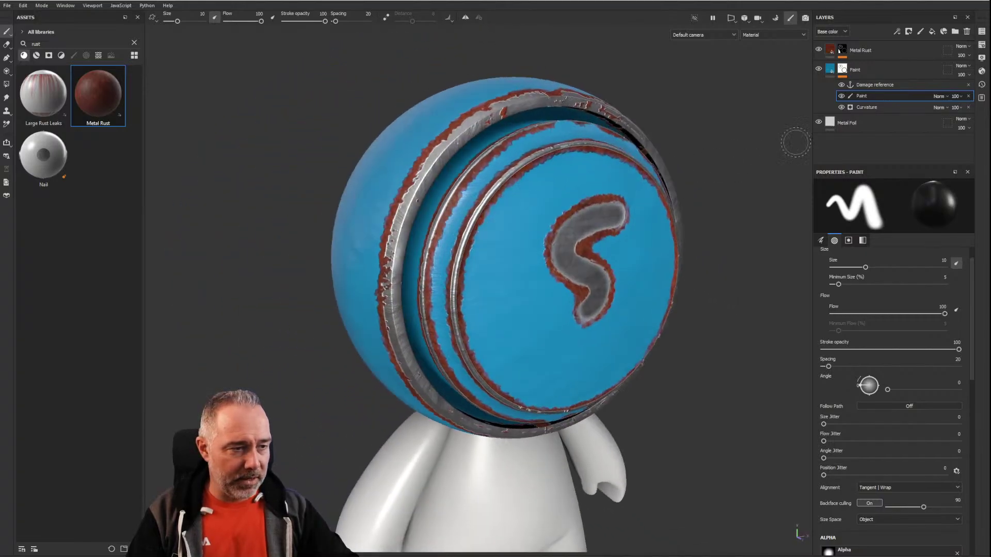
Step: Examine the Curvature generator's parameters and image inputs in the Paint layer's mask and the resulting rust on the head
left_click(874, 108)
scroll(910, 352, "down", 1)
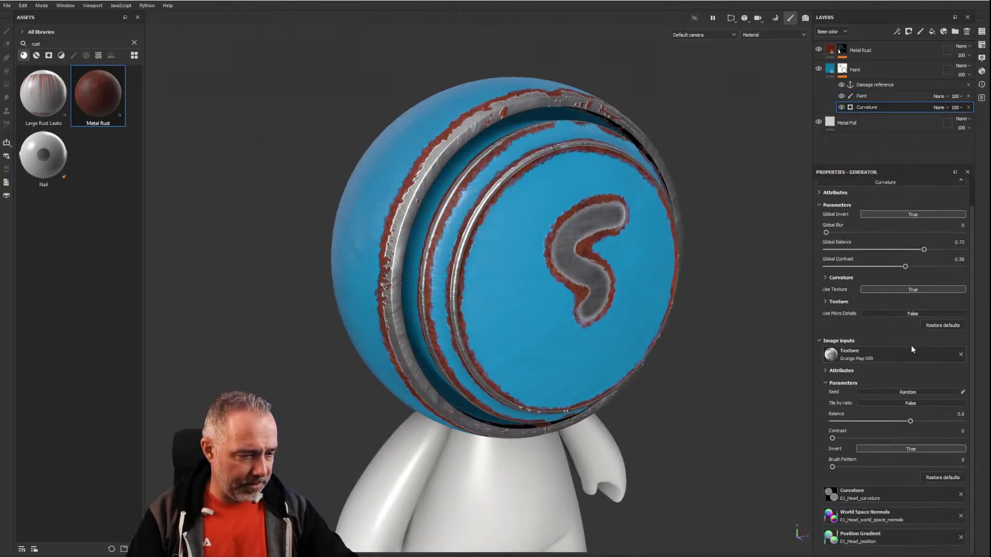
left_click(825, 383)
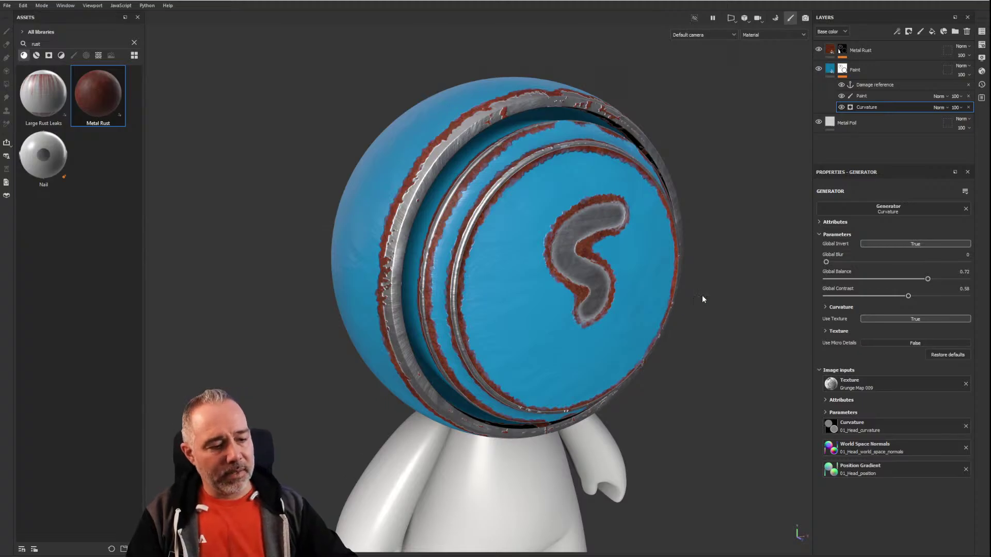
left_click_drag(706, 247, 545, 252, "alt")
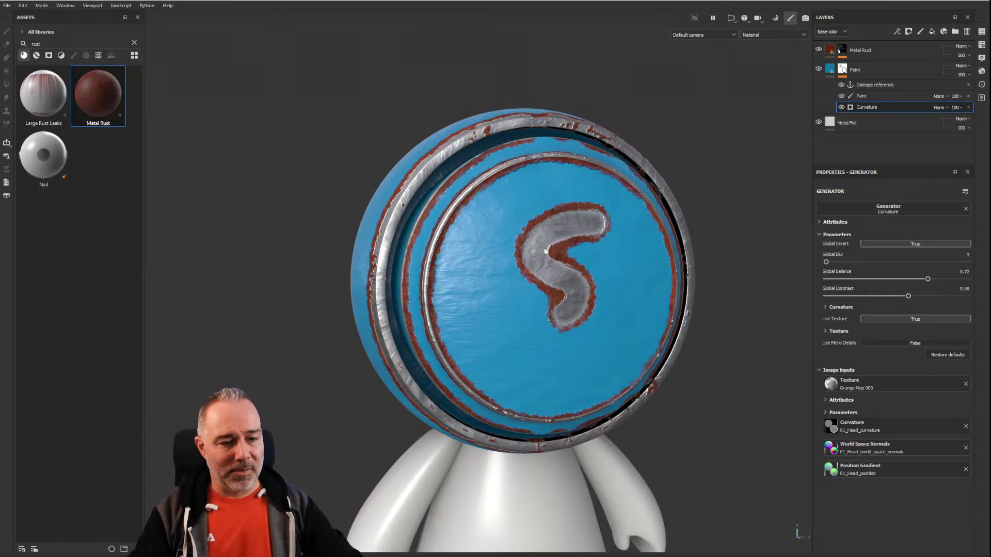
scroll(549, 271, "up", 2)
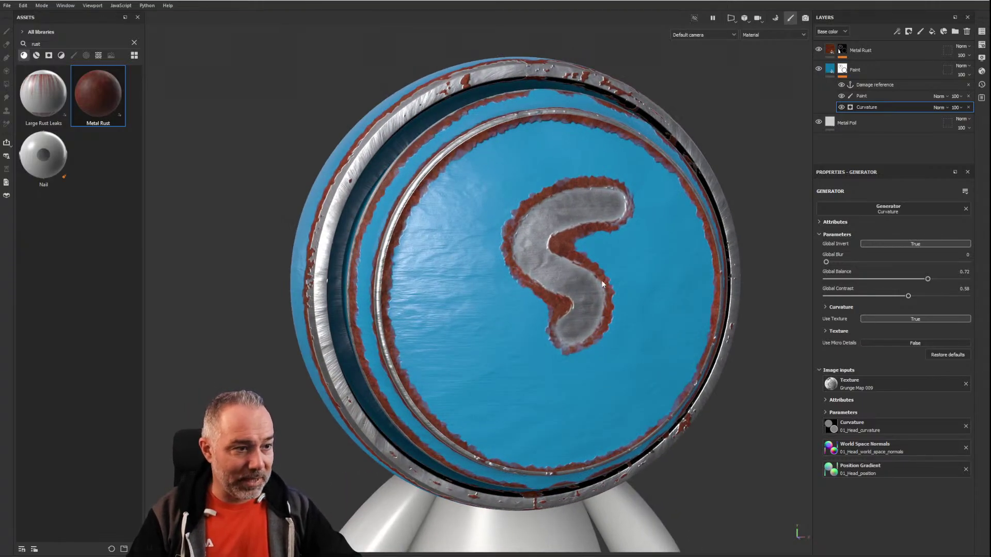
Step: Add a paint layer above Metal Rust to browse the resources for its brush alpha, stencil and base color, and delete the layer
left_click(916, 30)
left_click_drag(872, 65, 872, 47)
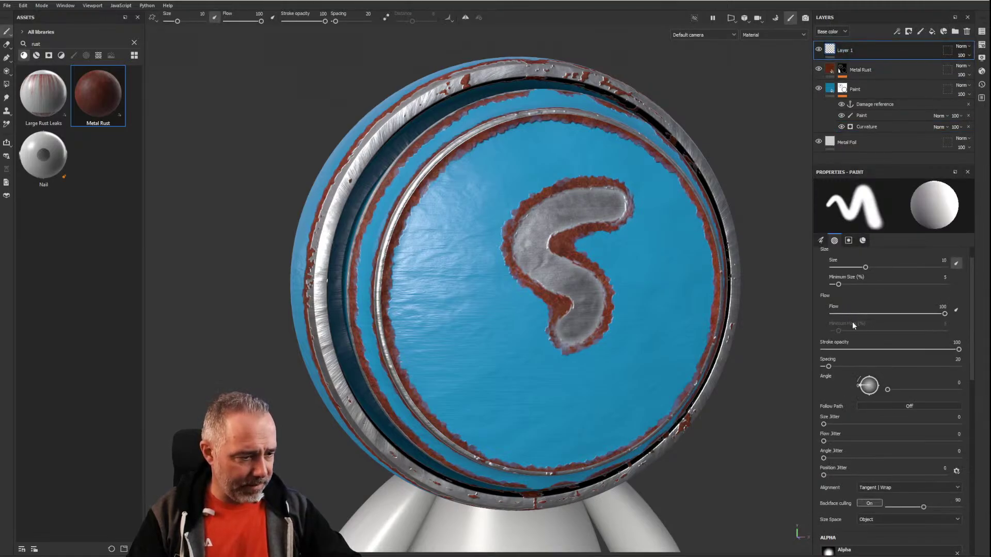
scroll(854, 325, "down", 5)
scroll(859, 333, "down", 4)
left_click(907, 328)
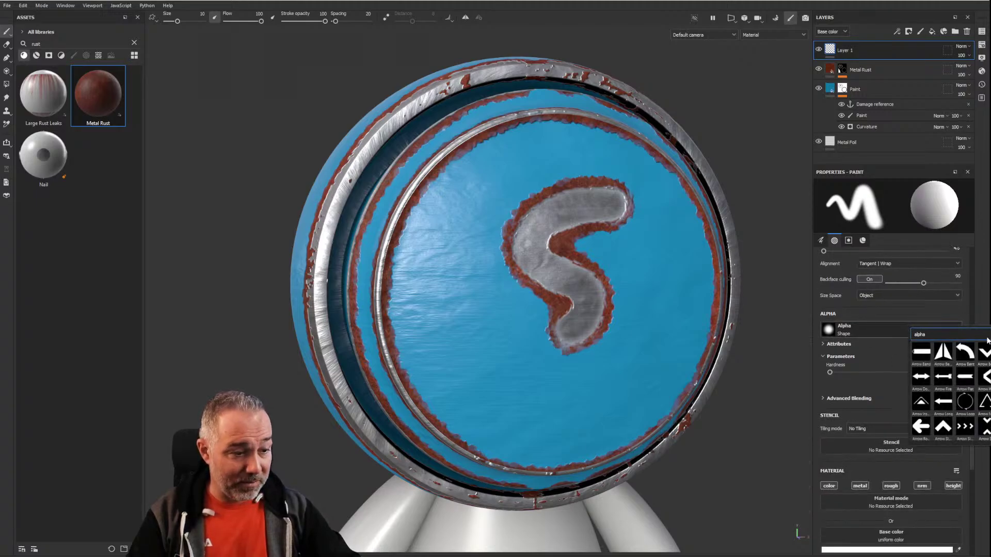
left_click(884, 450)
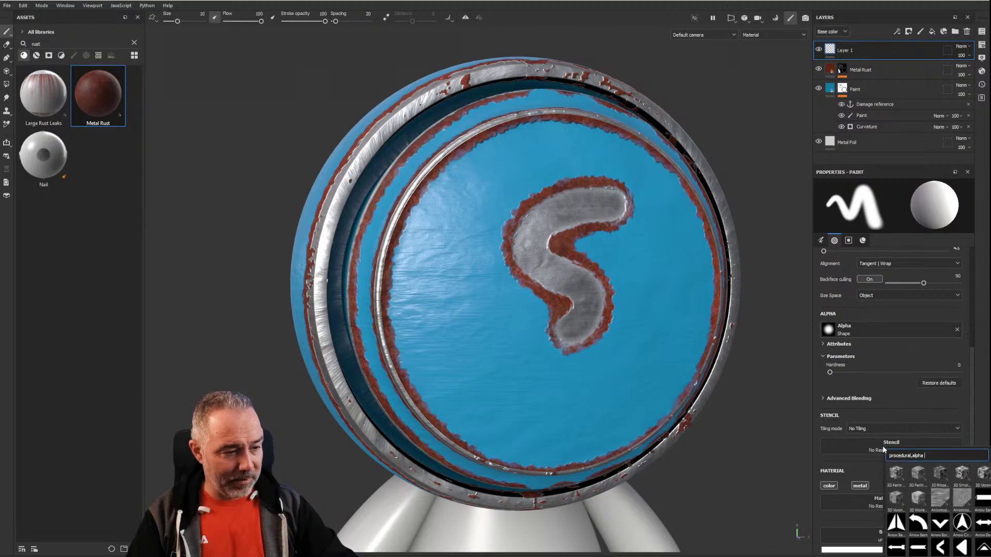
scroll(909, 408, "down", 5)
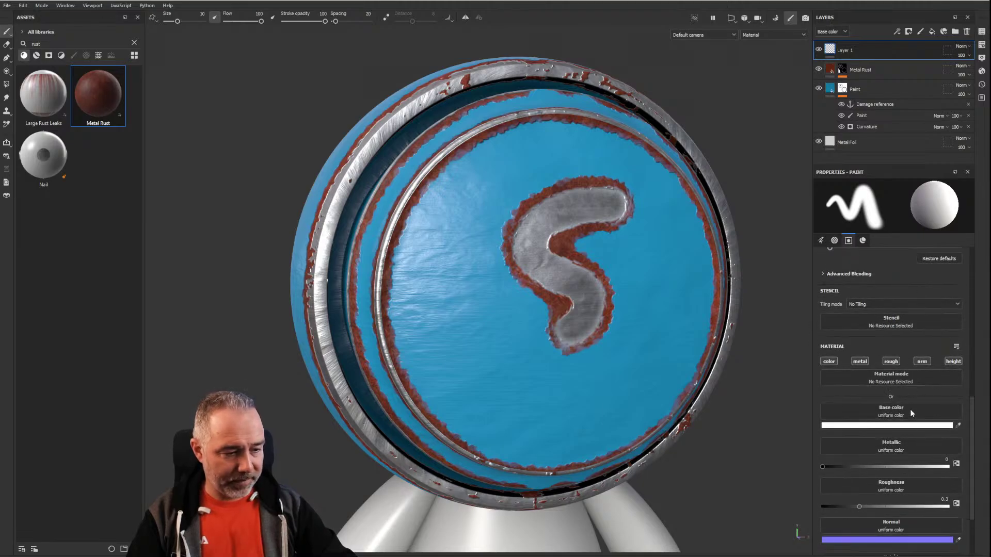
left_click(889, 415)
left_click(884, 396)
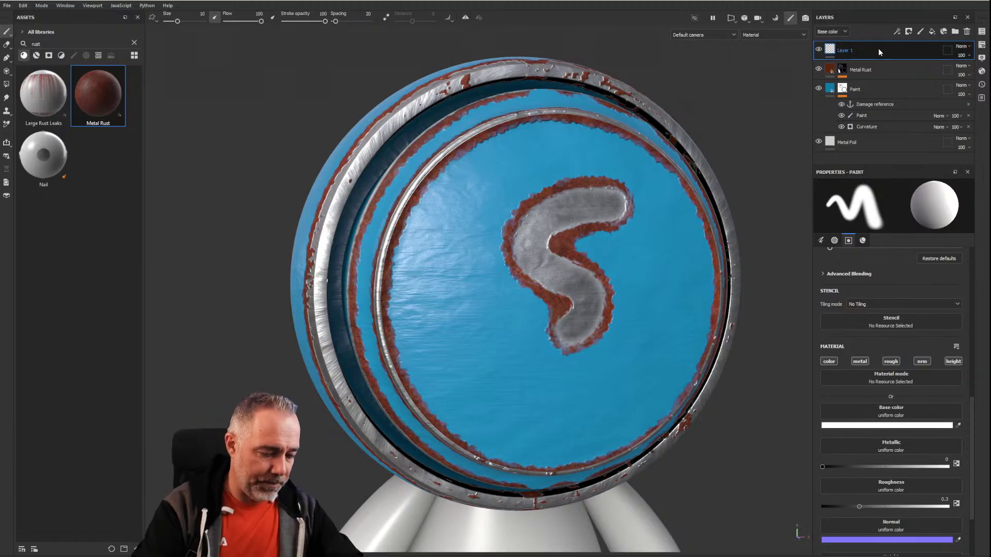
key("Delete")
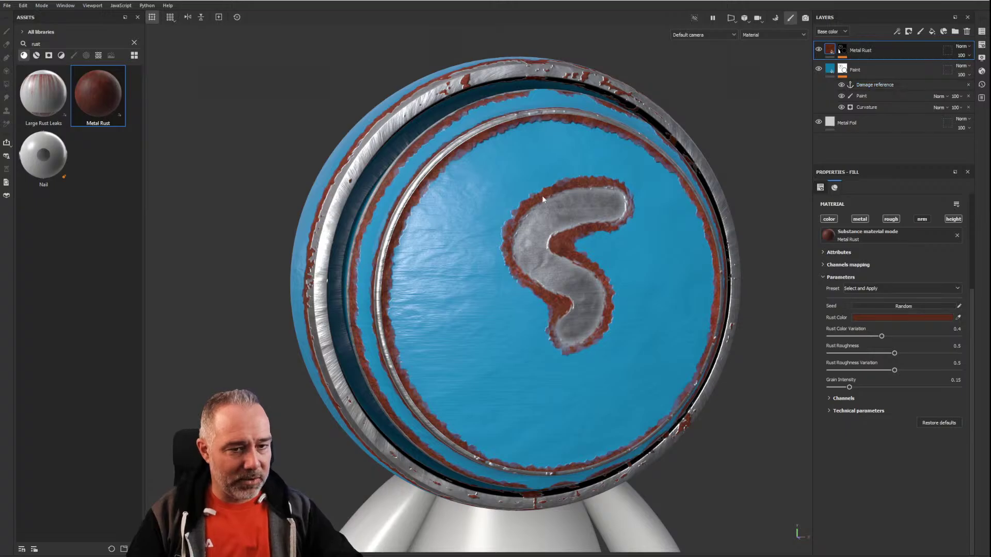
Step: Remove the Paint effect holding the S-shaped stroke from the Paint layer's mask and check the head from several angles
left_click_drag(543, 199, 444, 191, "alt")
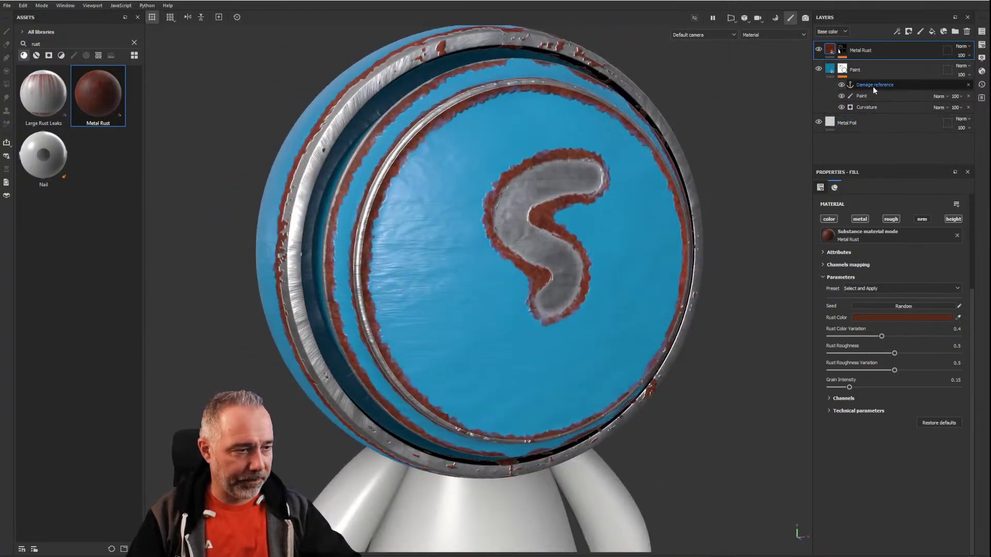
left_click(969, 96)
left_click_drag(560, 212, 527, 169, "alt")
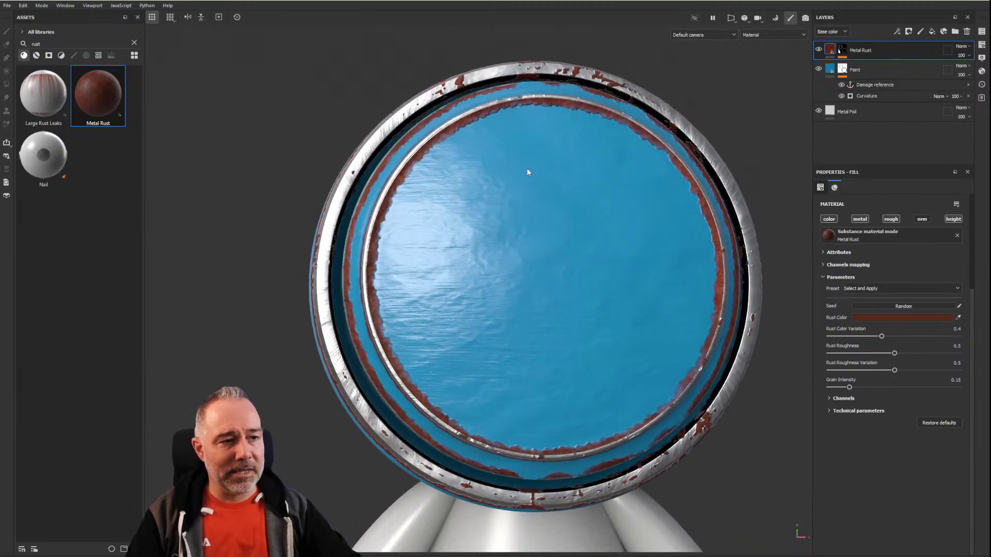
scroll(526, 172, "down", 5)
left_click_drag(511, 217, 573, 270, "alt")
scroll(485, 251, "up", 5)
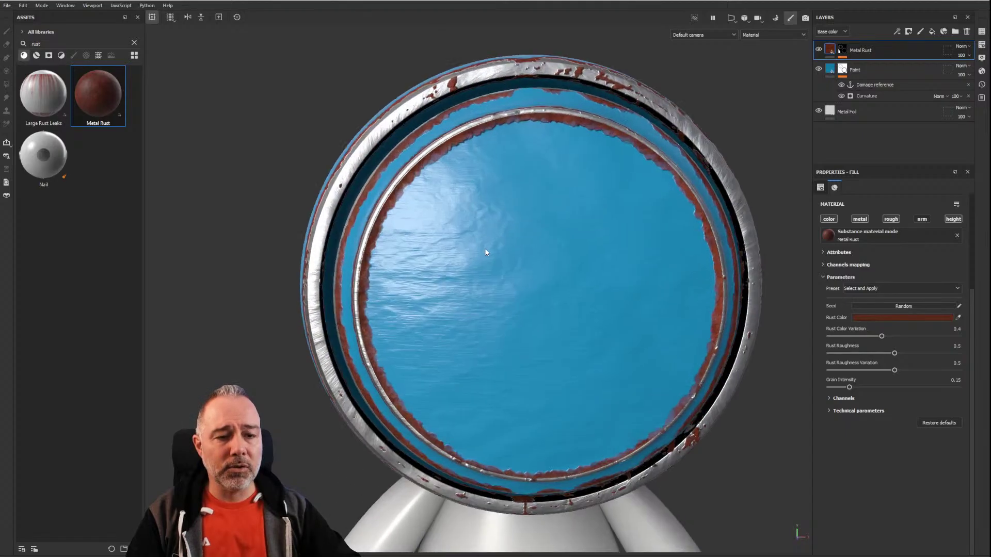
scroll(485, 252, "down", 3)
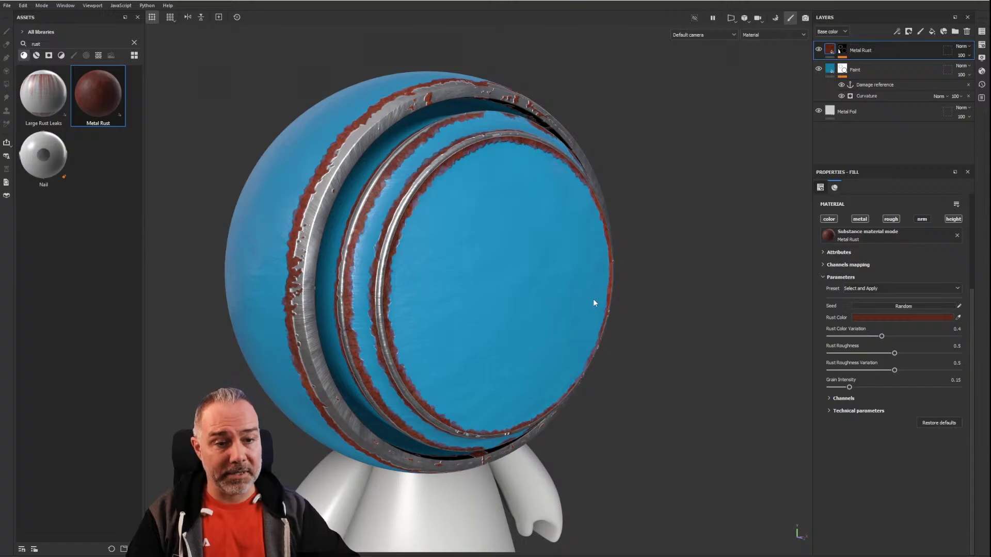
left_click_drag(593, 301, 486, 299, "alt")
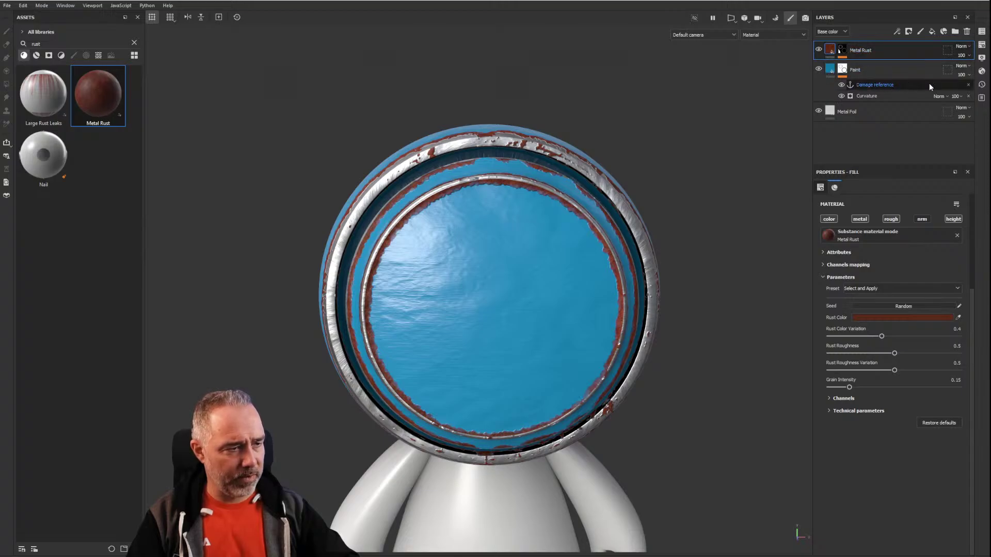
Step: Try removing the Damage reference anchor point, undo that, and delete the Curvature generator from the Paint layer's mask
left_click(968, 85)
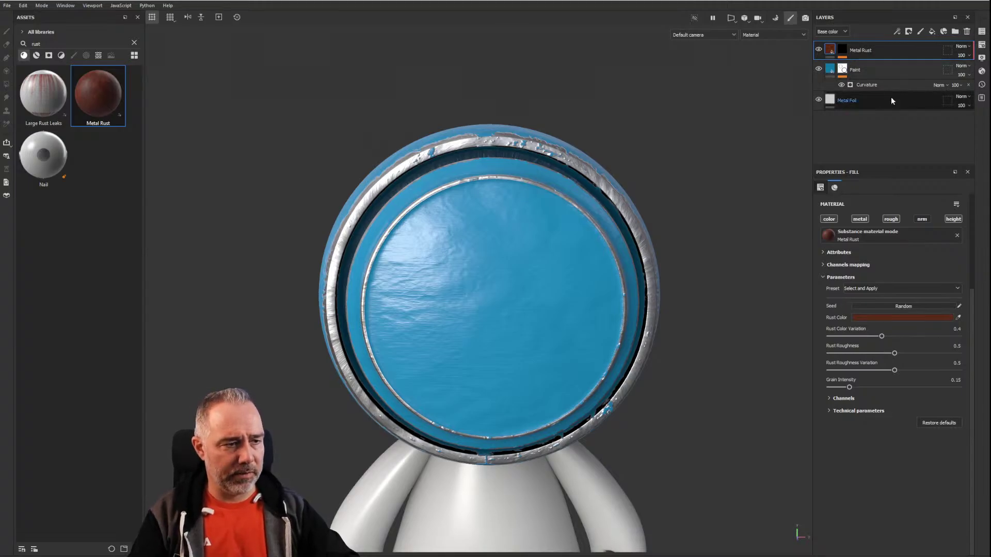
key("ctrl+z")
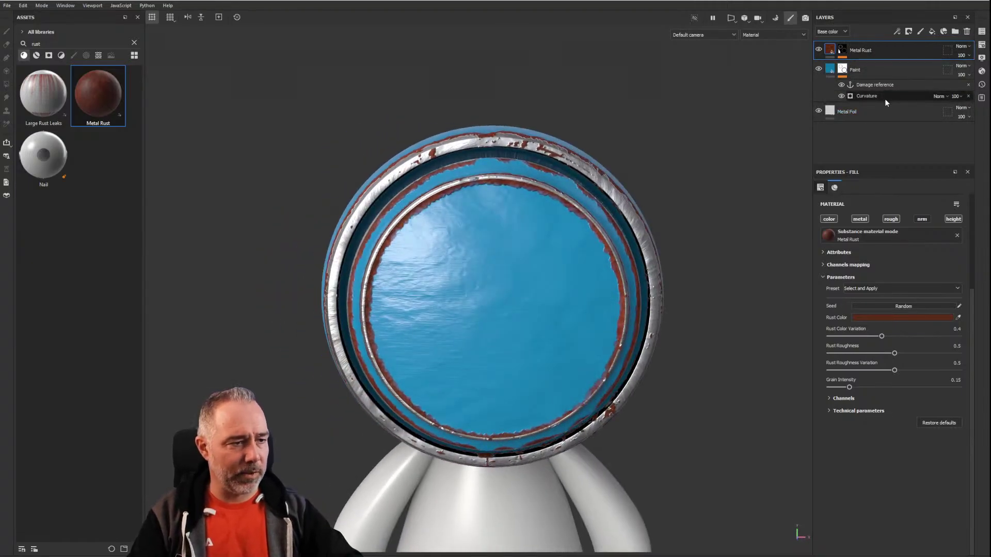
left_click(968, 96)
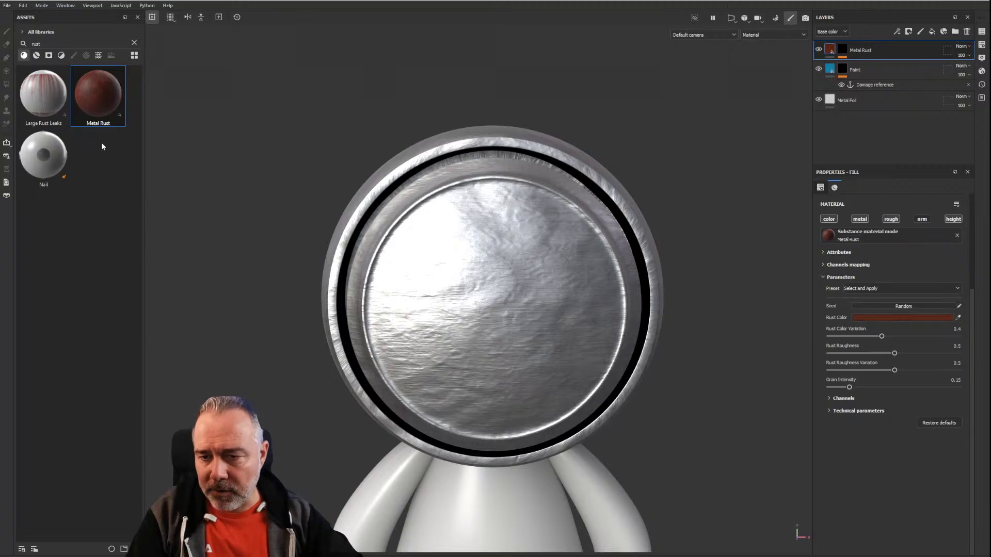
Step: Clear the asset search and add a Mask Editor generator to the Paint layer's mask
left_click(134, 43)
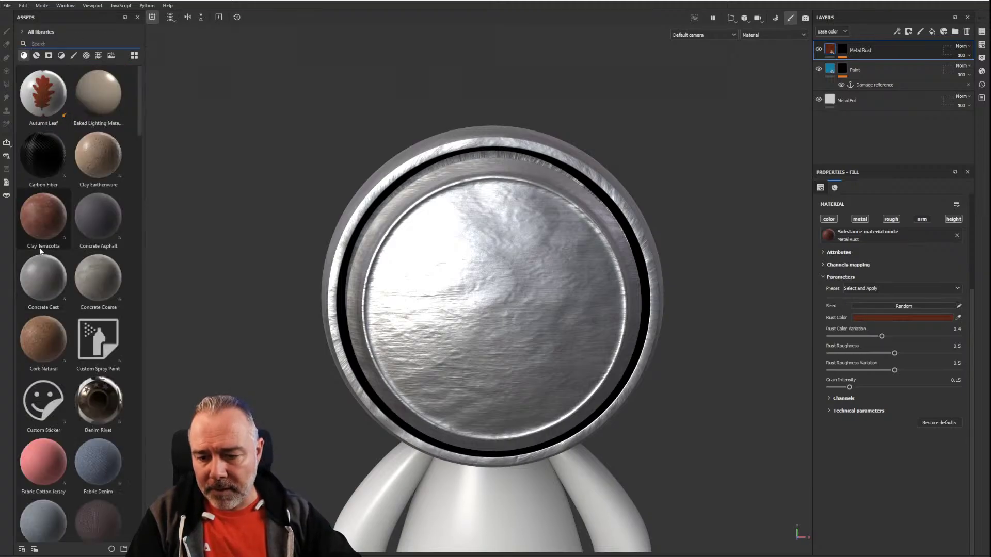
right_click(843, 70)
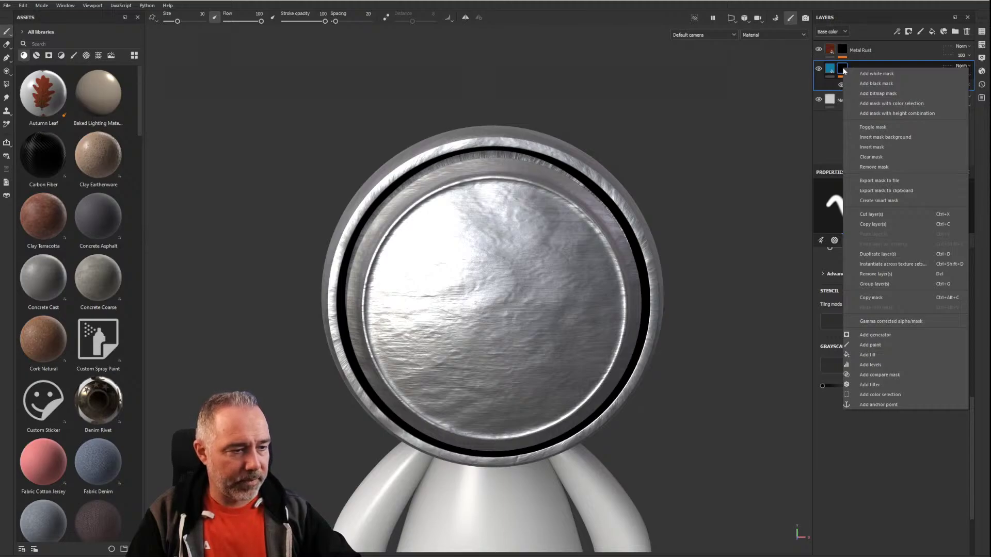
left_click(889, 336)
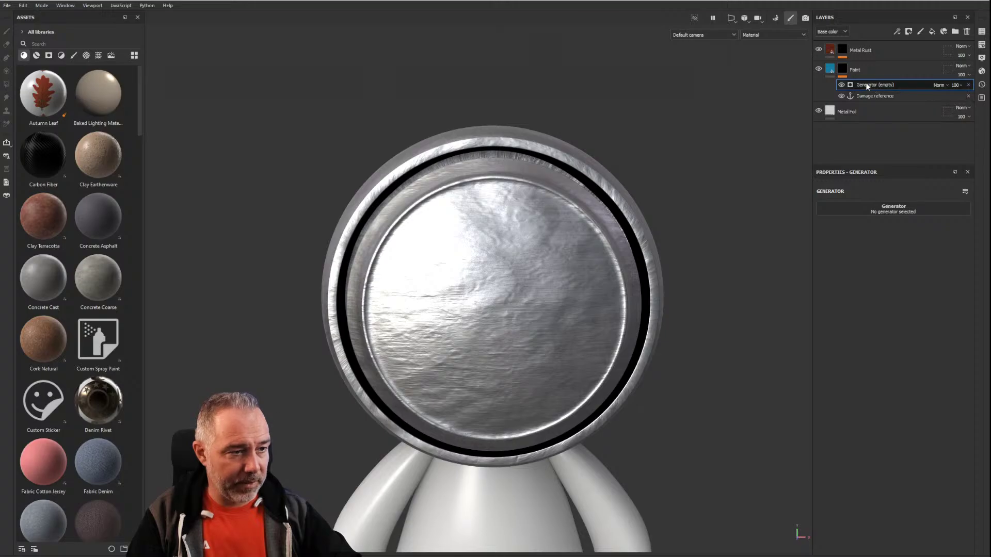
left_click(886, 211)
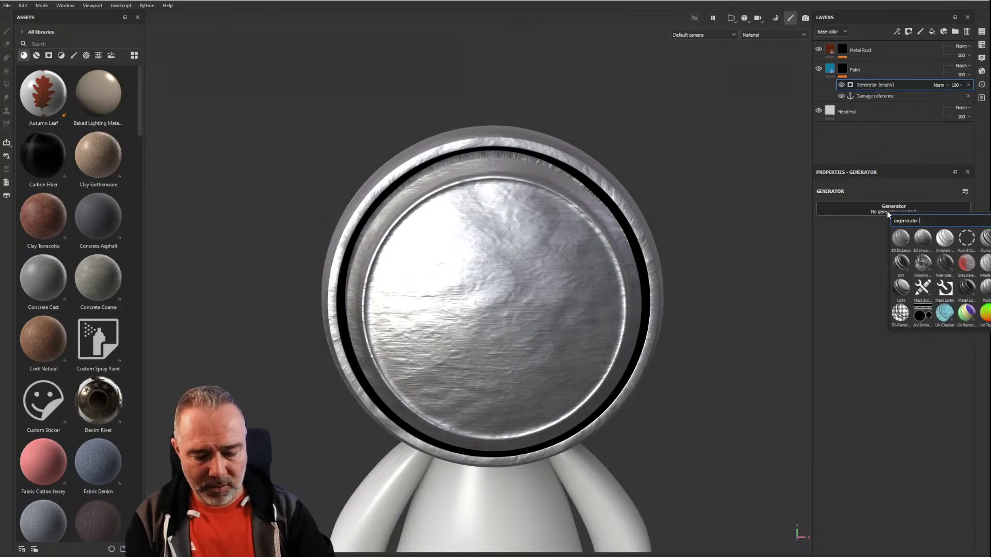
type("mask")
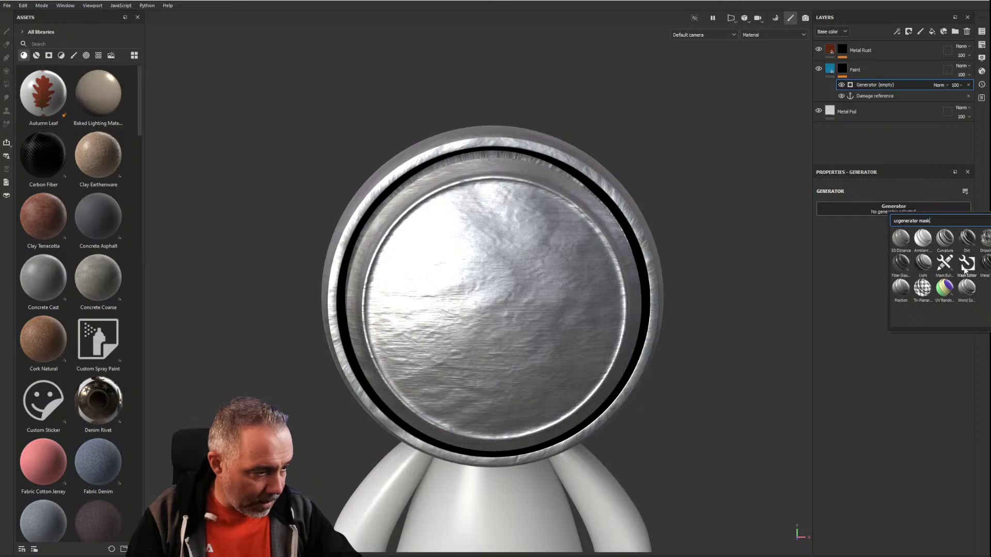
mouse_move(941, 269)
mouse_move(974, 266)
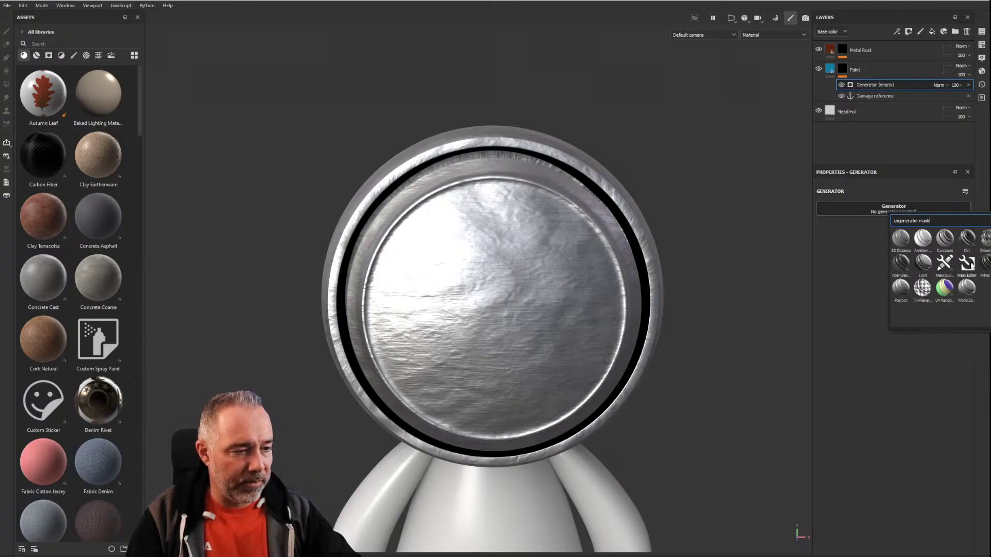
left_click(969, 264)
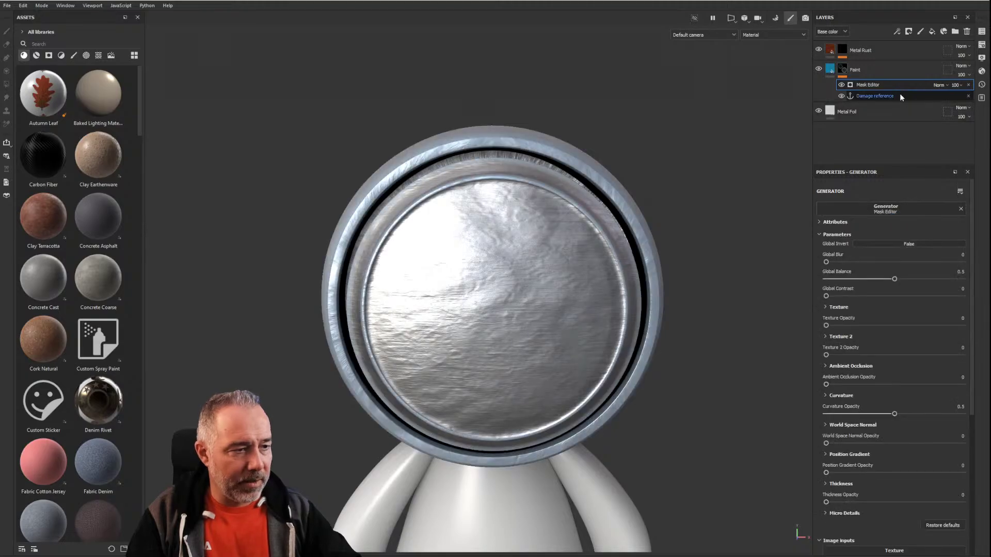
Step: Move the Mask Editor below the Damage reference anchor and compare the head with Metal Rust hidden and shown
left_click_drag(888, 93, 889, 97)
left_click_drag(384, 210, 536, 215, "alt")
scroll(426, 216, "up", 3)
scroll(424, 215, "down", 3)
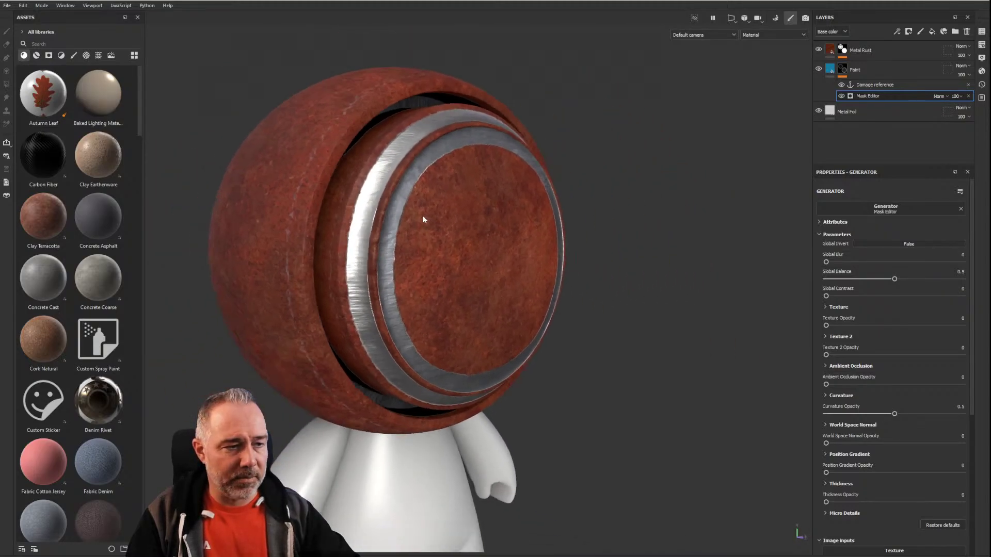
left_click_drag(423, 215, 466, 215, "alt")
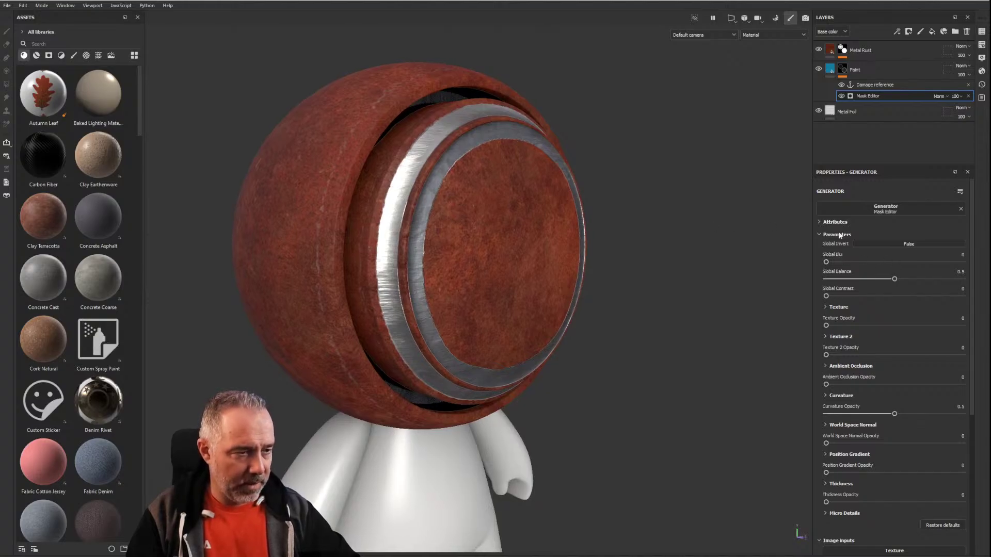
left_click(819, 50)
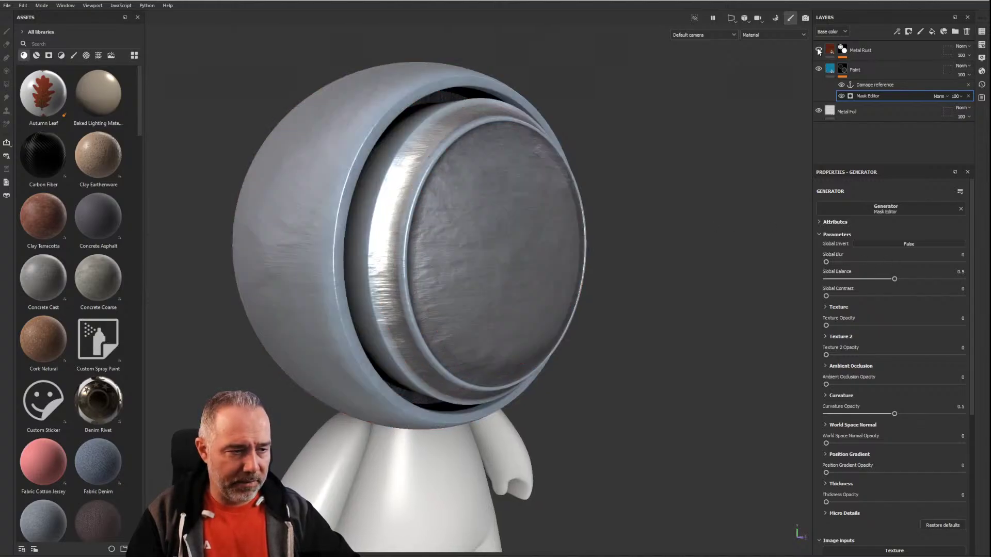
left_click(819, 50)
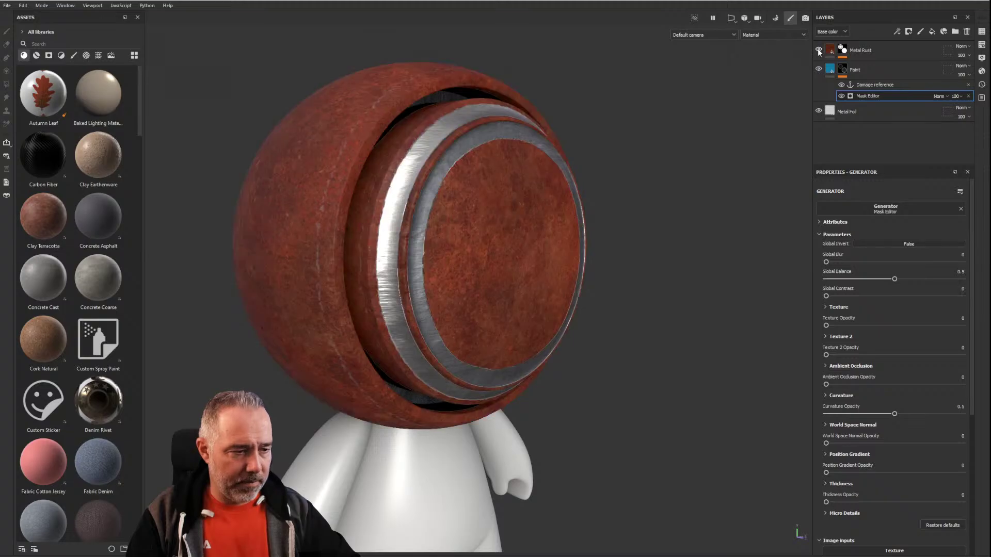
Step: Set the Mask Editor's Global Contrast to 0.38, Global Blur to 0.15 and Global Balance to 0.48
left_click_drag(826, 296, 878, 297)
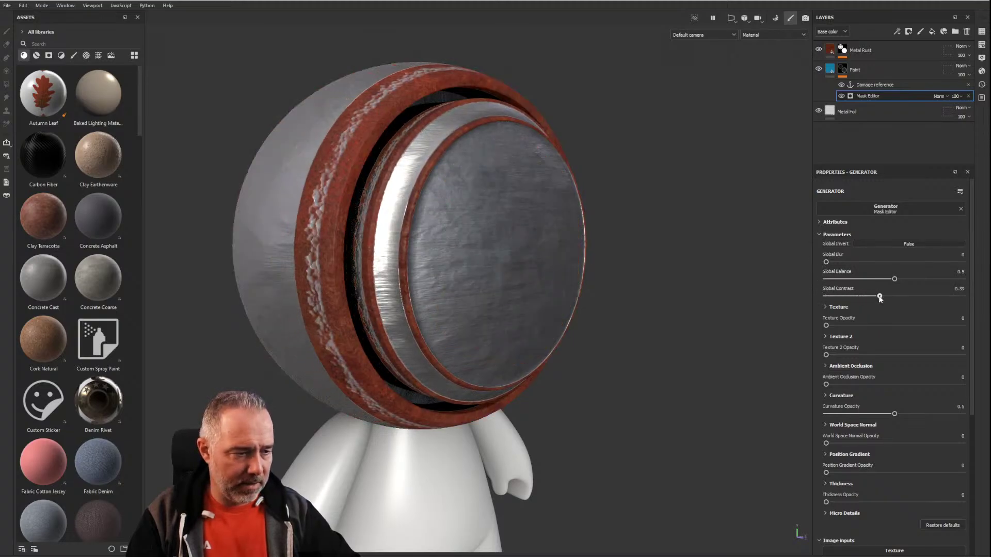
left_click_drag(830, 263, 827, 262)
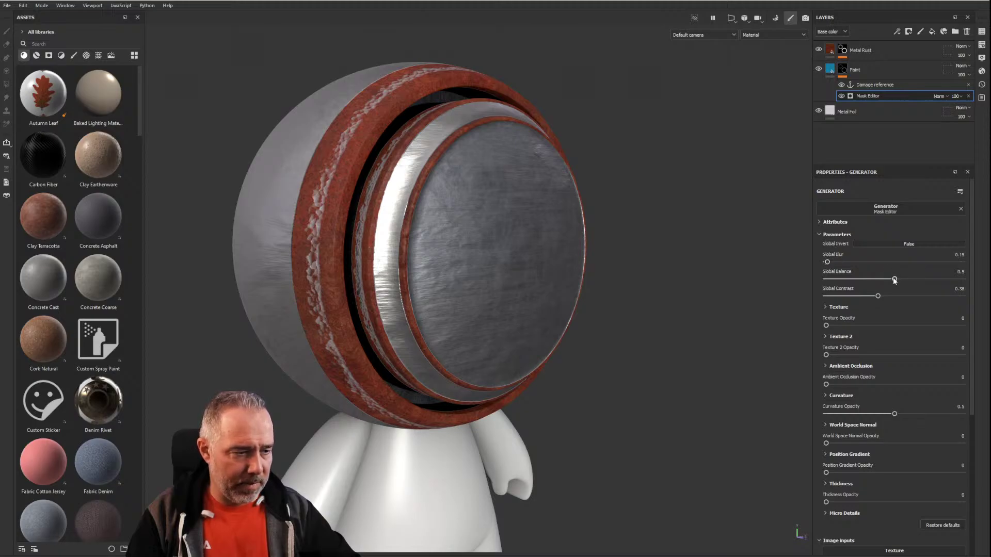
left_click_drag(894, 279, 892, 280)
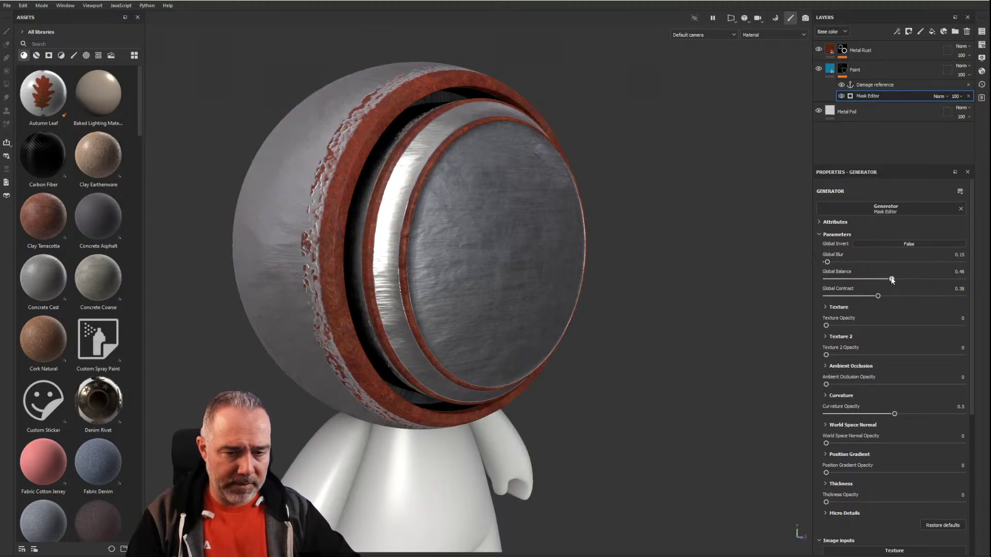
Step: Assign Grunge Brushed to the Mask Editor's Texture input and set Texture Opacity to 0.52
scroll(886, 344, "down", 5)
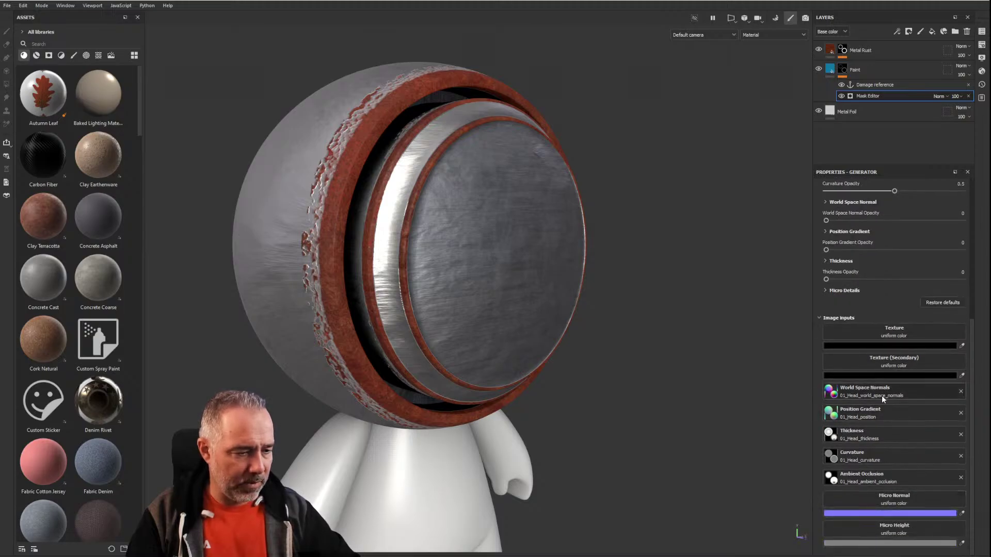
scroll(890, 371, "up", 1)
left_click(894, 354)
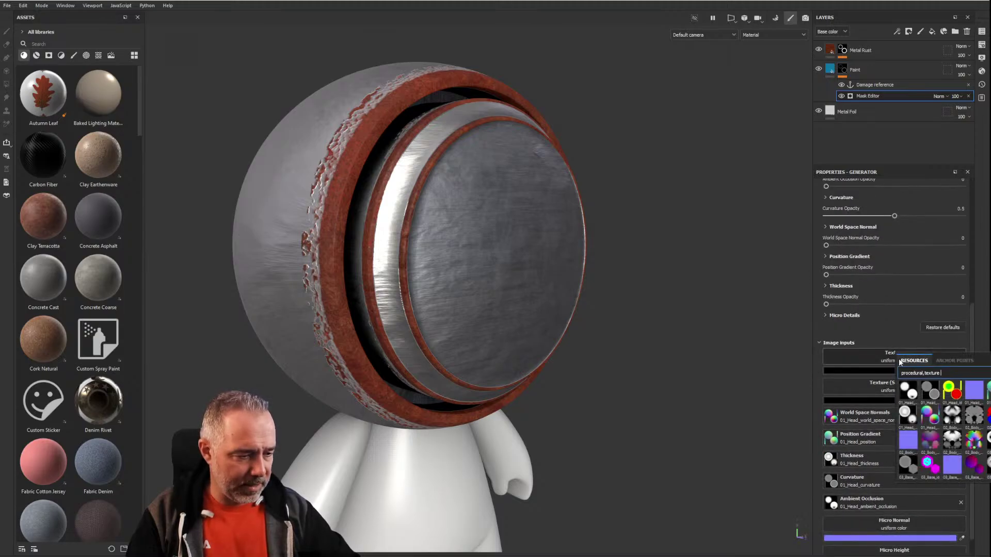
type("grunge")
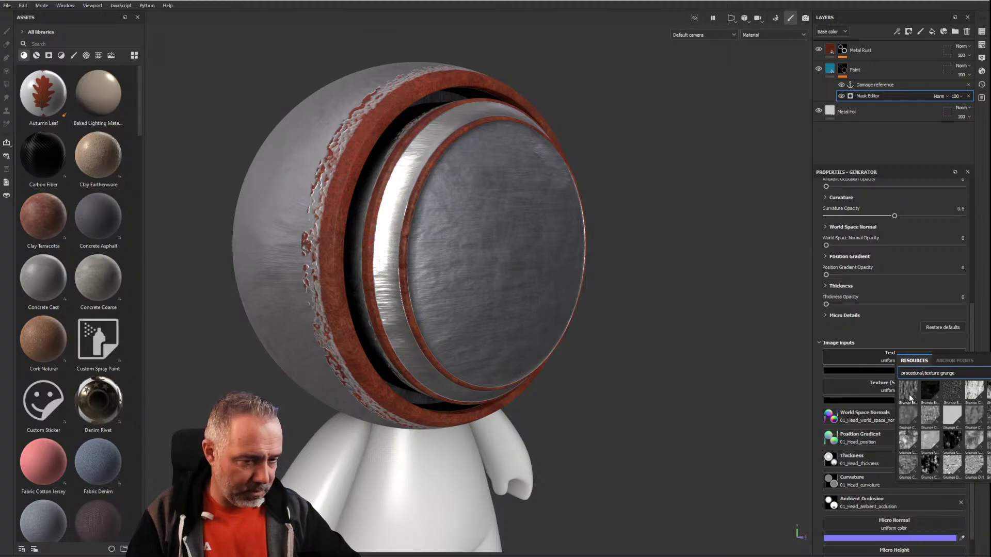
left_click(909, 395)
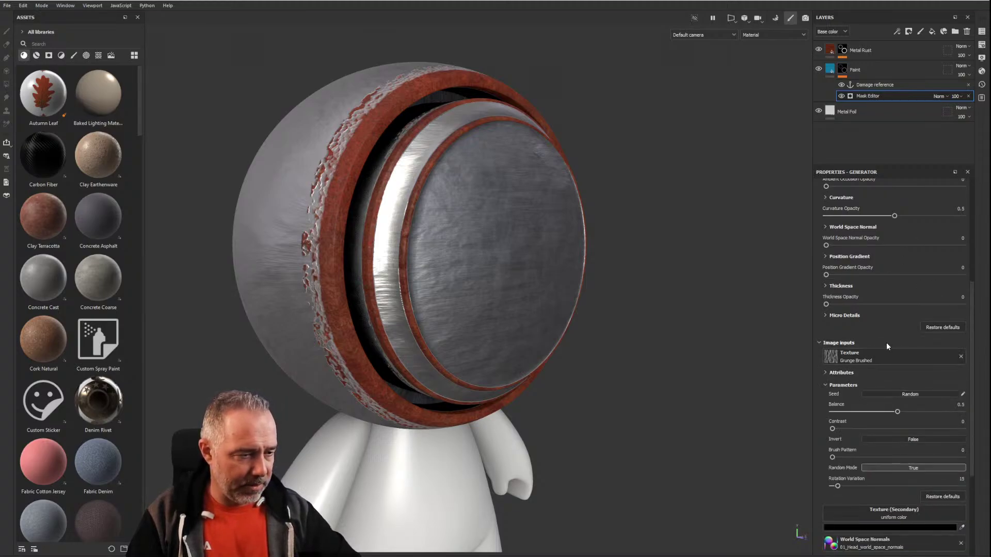
scroll(877, 320, "up", 3)
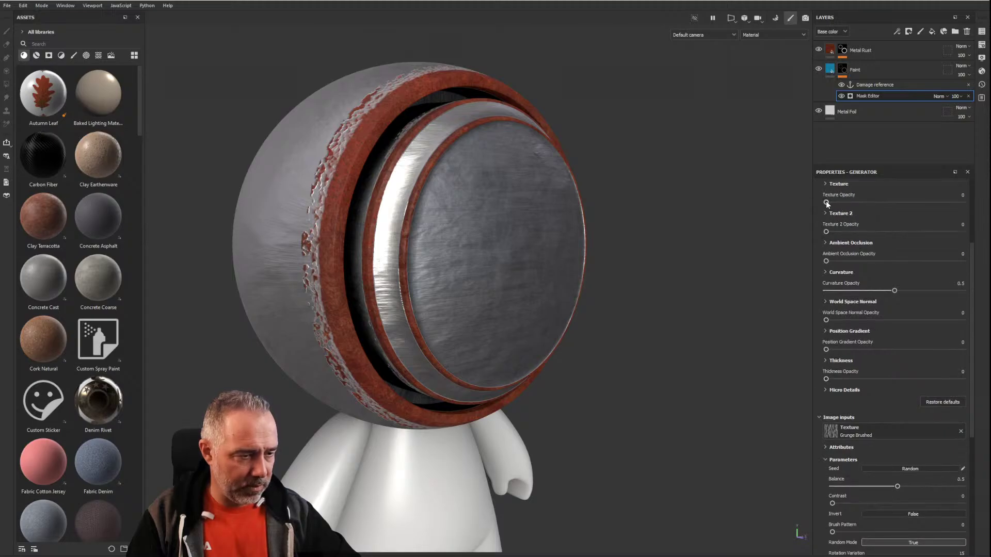
left_click_drag(826, 202, 897, 202)
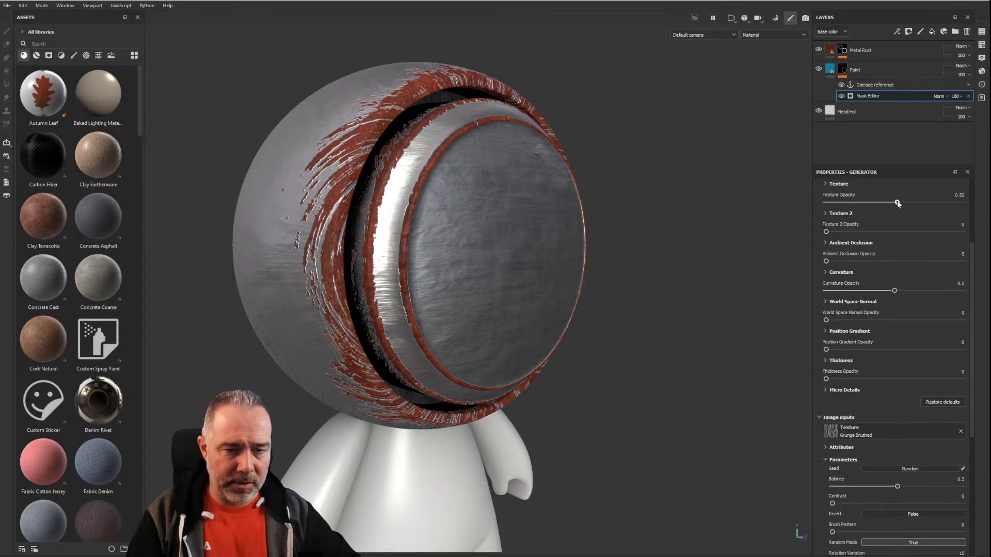
Step: Hide the Metal Rust layer and set the Mask Editor's Global Balance to 0.74 and Global Contrast to 0.54
left_click_drag(313, 155, 513, 199, "alt")
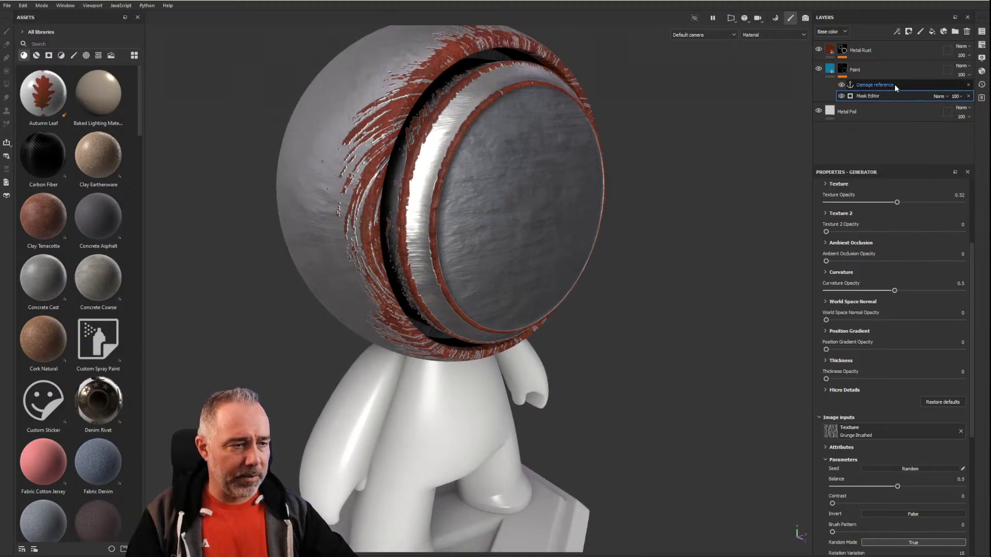
left_click(819, 50)
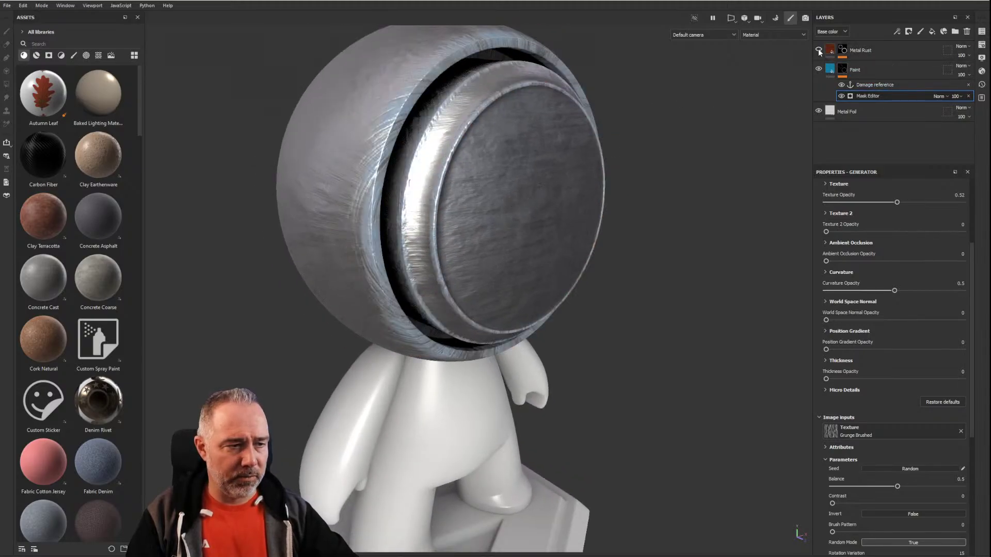
left_click_drag(428, 134, 404, 128, "alt")
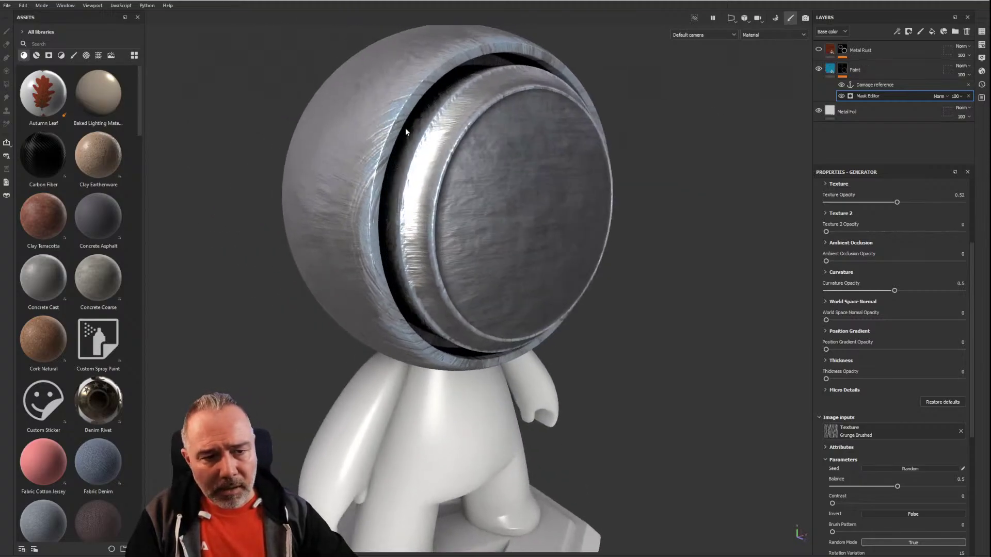
scroll(852, 248, "up", 3)
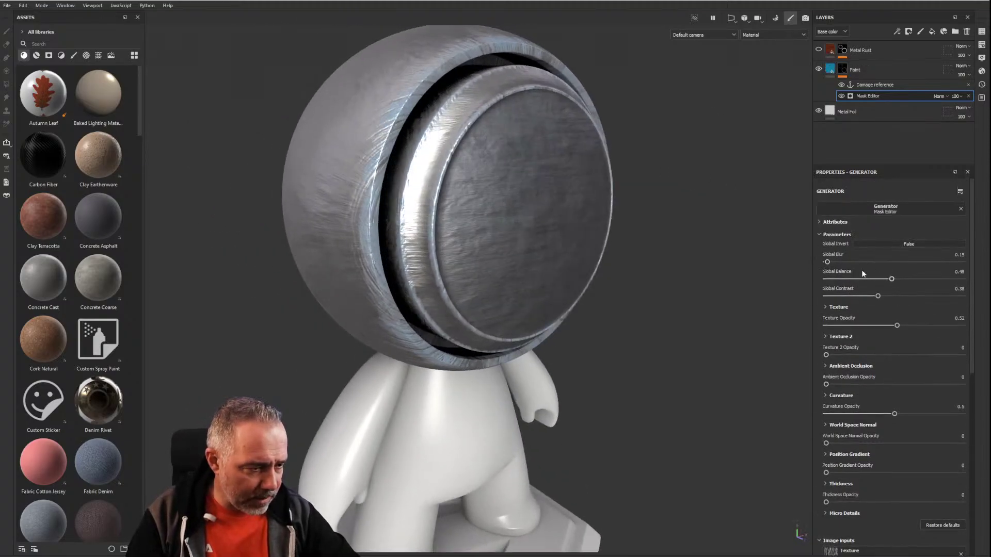
mouse_move(892, 279)
left_mouse_down()
mouse_move(928, 283)
mouse_move(890, 297)
mouse_move(900, 296)
left_mouse_up()
mouse_move(572, 208)
left_mouse_down("alt")
mouse_move(467, 200)
mouse_move(468, 218)
left_mouse_up("alt")
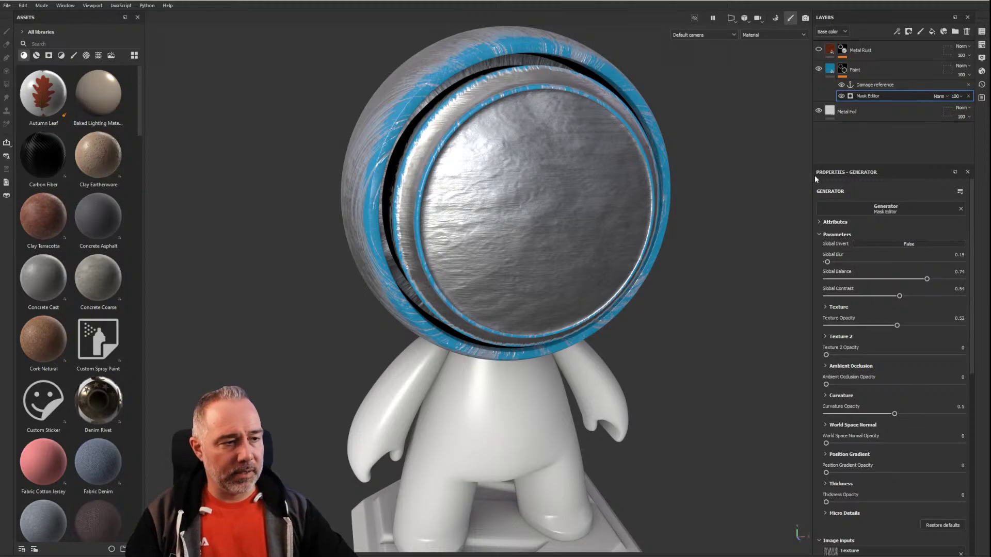
left_click_drag(597, 172, 536, 201, "alt")
scroll(539, 199, "down", 3)
middle_click_drag(541, 197, 547, 223, "alt")
left_click_drag(547, 223, 511, 226, "alt")
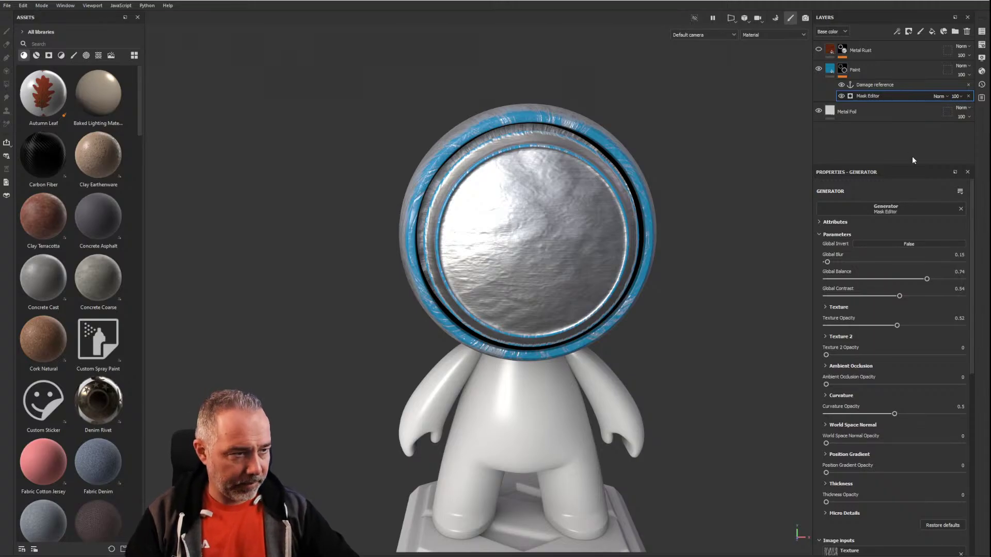
Step: Add a paint layer above the Paint layer and leave only its height channel active
left_click(921, 31)
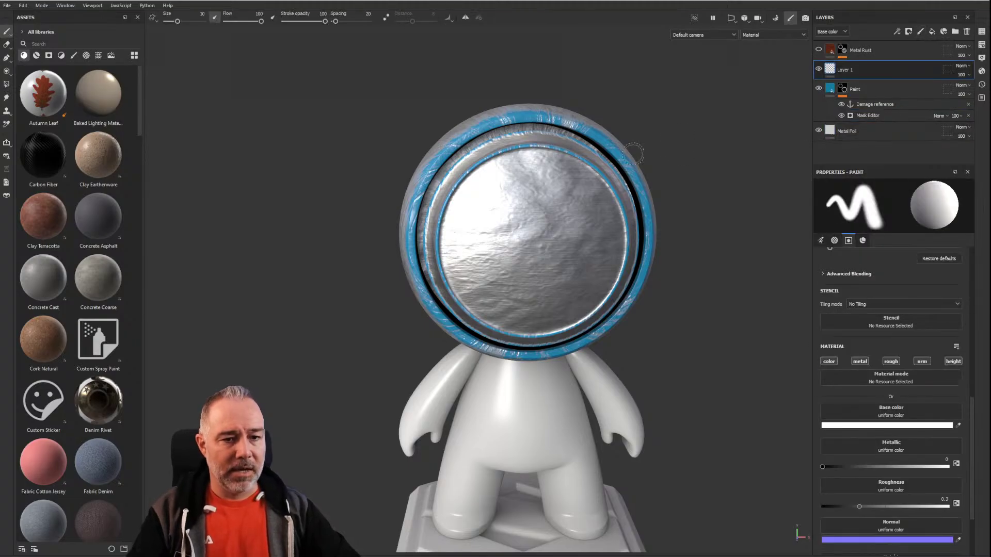
left_click(953, 362)
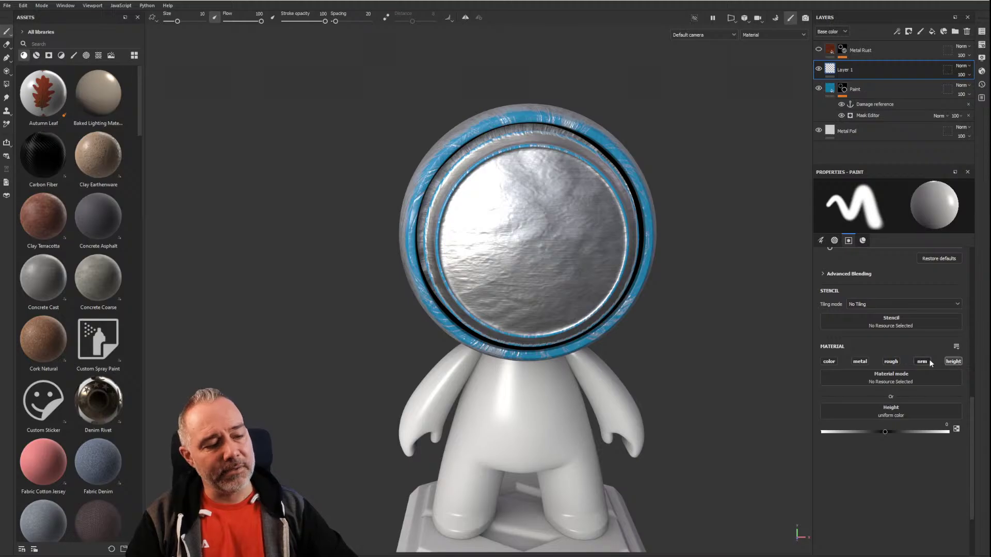
scroll(546, 293, "up", 5)
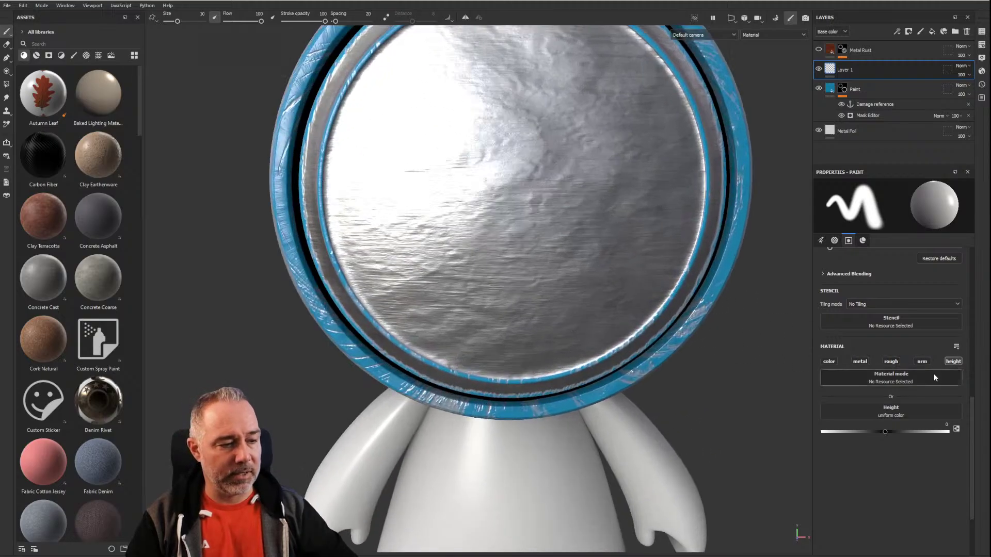
left_click(922, 361)
left_click(860, 361)
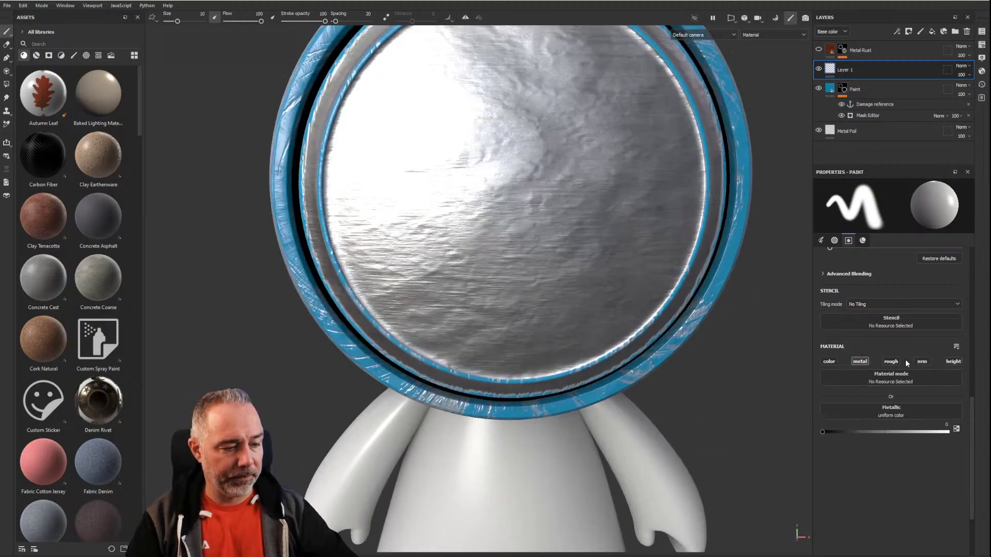
left_click(952, 361)
scroll(451, 257, "down", 3)
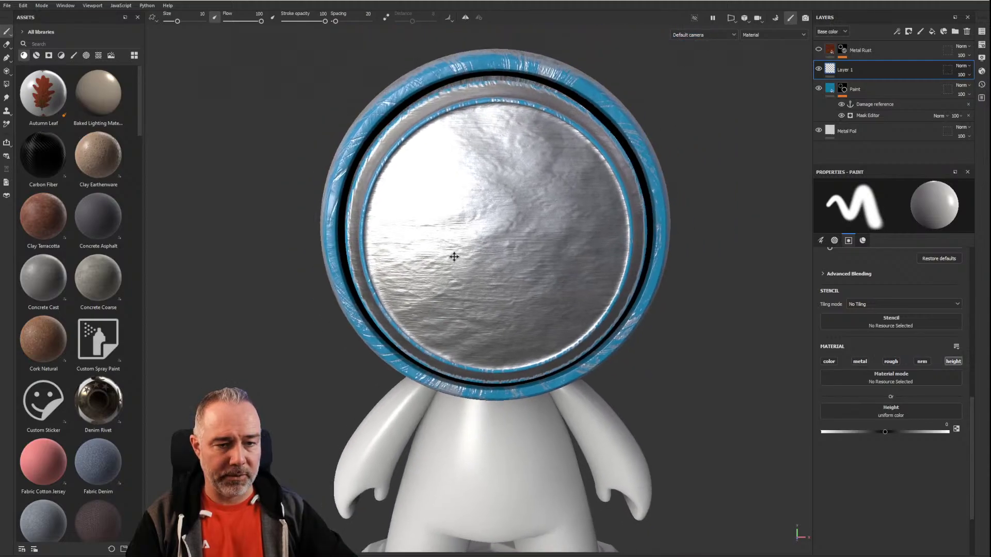
left_click_drag(451, 257, 413, 212, "alt")
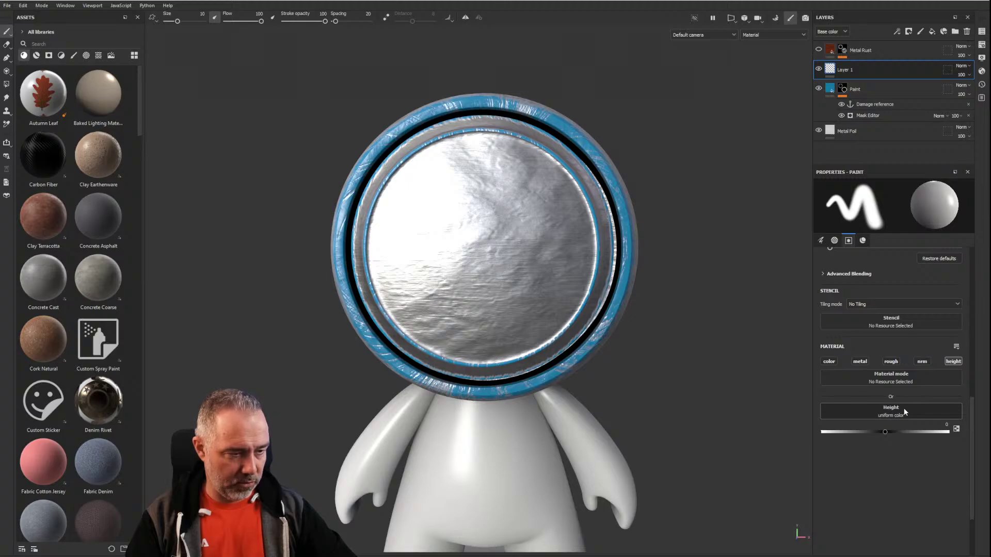
Step: Assign the CGVinny-logo texture to the height channel of the paint brush
scroll(922, 338, "up", 3)
left_click(957, 329)
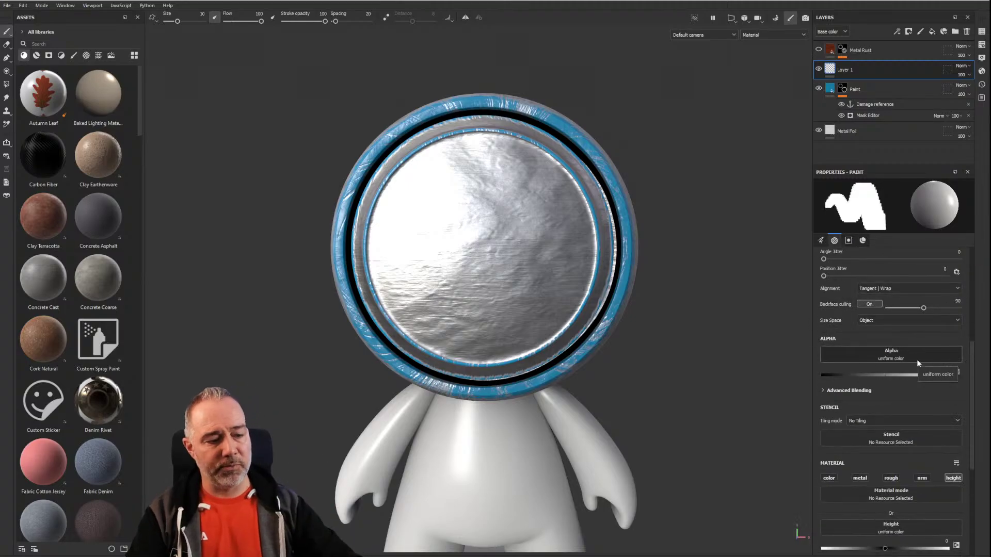
scroll(917, 359, "down", 5)
left_click(919, 325)
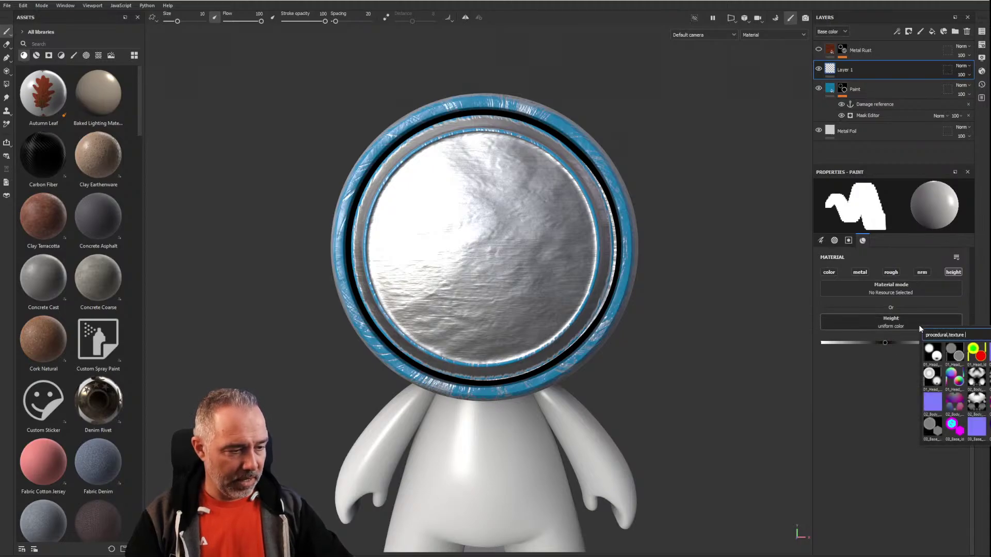
type("logo")
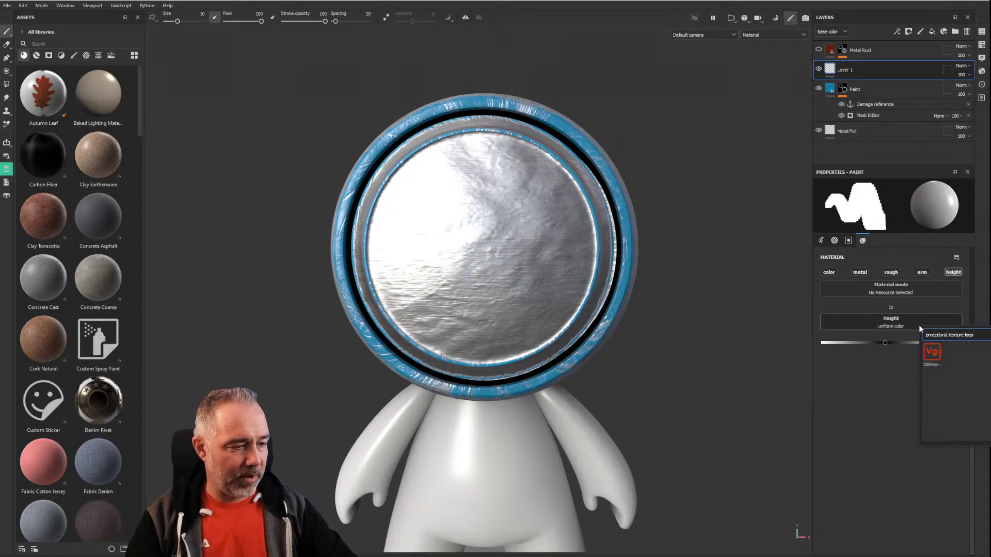
left_click(931, 353)
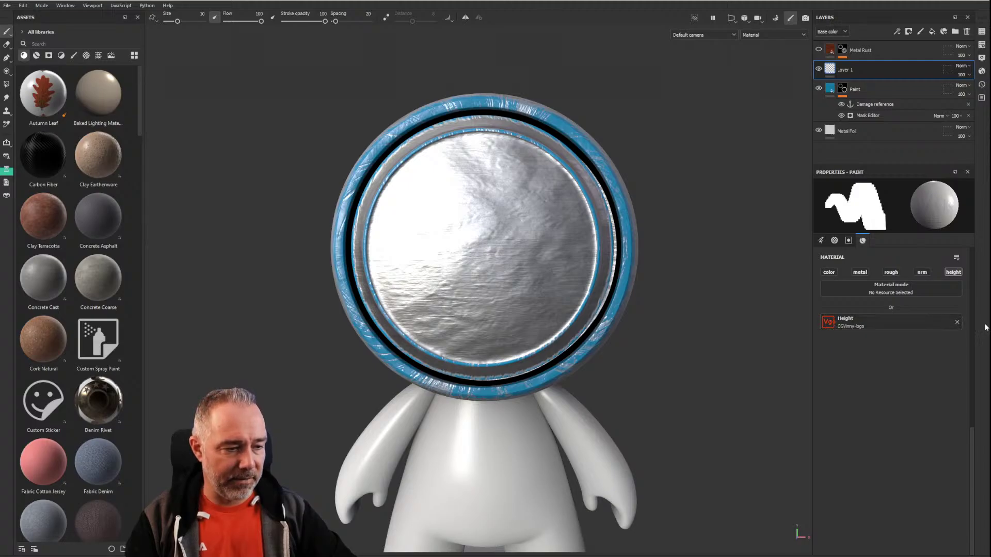
Step: Set the brush size to about 48 and stamp the logo once in the centre of the head's round front plate
middle_click_drag(471, 257, 490, 267, "alt")
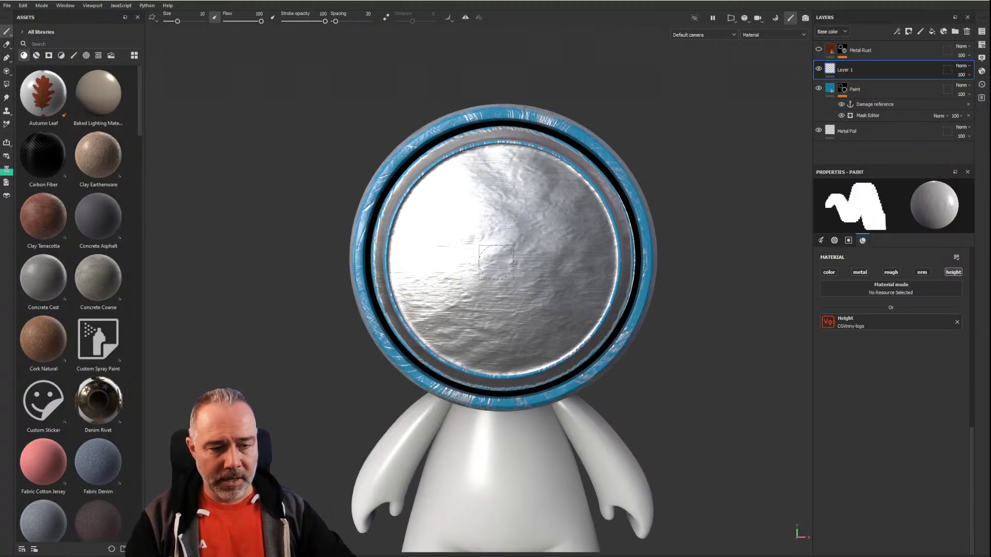
right_click_drag(499, 264, 590, 264, "ctrl")
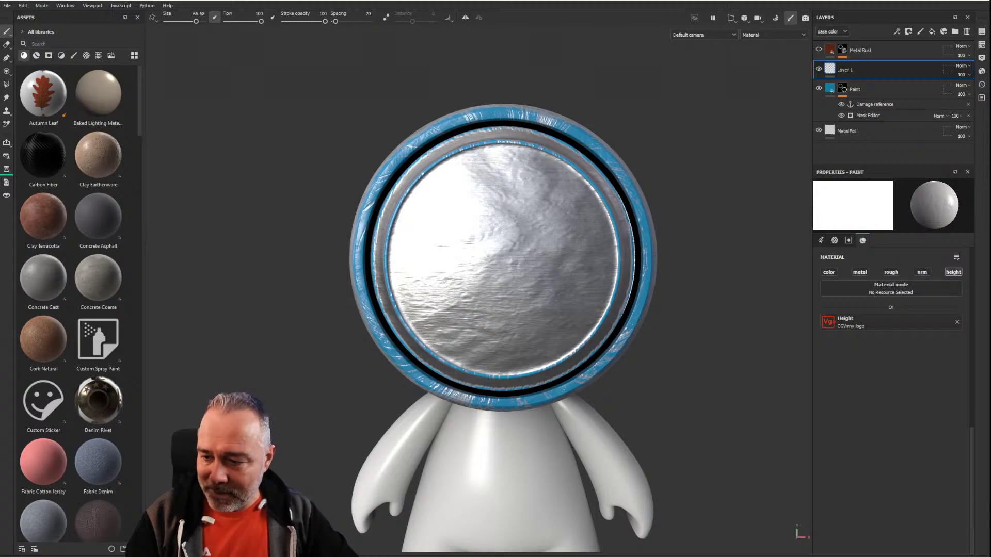
mouse_move(519, 556)
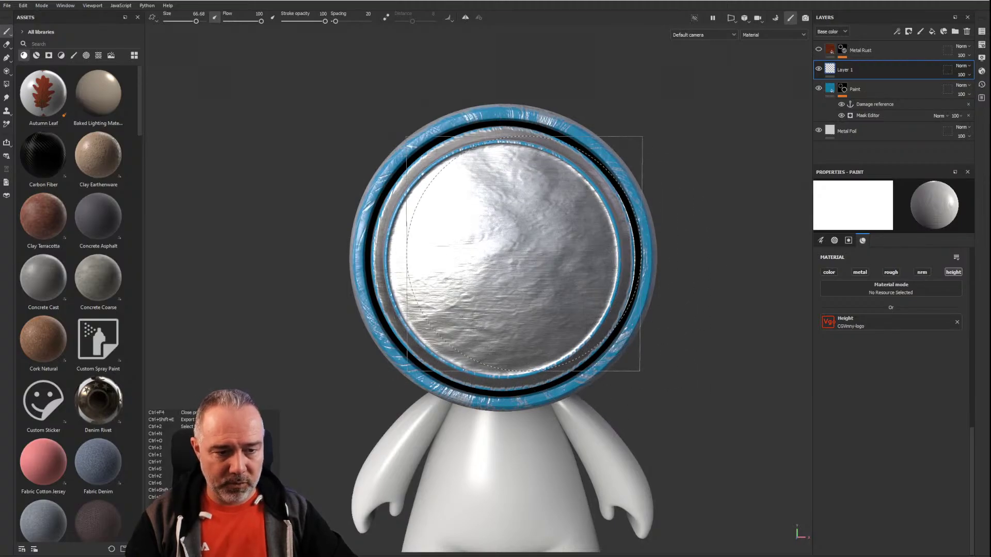
mouse_move(524, 253)
left_mouse_down("alt")
mouse_move(513, 258)
mouse_move(532, 258)
mouse_move(512, 255)
left_mouse_up("alt")
right_click_drag(523, 254, 507, 254, "ctrl")
left_click(507, 255)
mouse_move(508, 254)
left_mouse_down("alt")
mouse_move(510, 316)
mouse_move(552, 262)
left_mouse_up("alt")
scroll(555, 259, "up", 3)
scroll(556, 259, "down", 2)
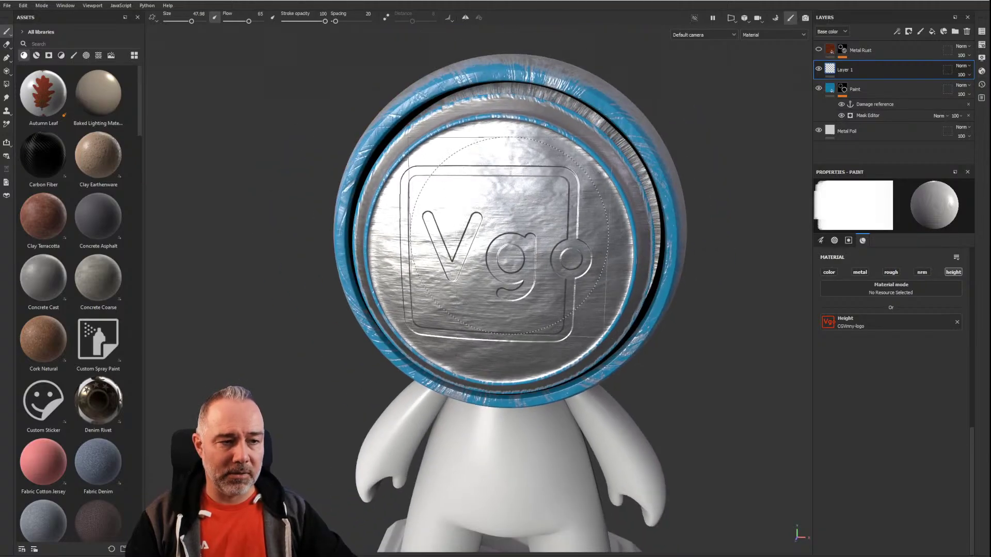
Step: Rename the new paint layer as Logo
mouse_move(556, 260)
left_mouse_down("alt")
mouse_move(665, 299)
mouse_move(597, 237)
mouse_move(516, 245)
left_mouse_up("alt")
double_click(845, 70)
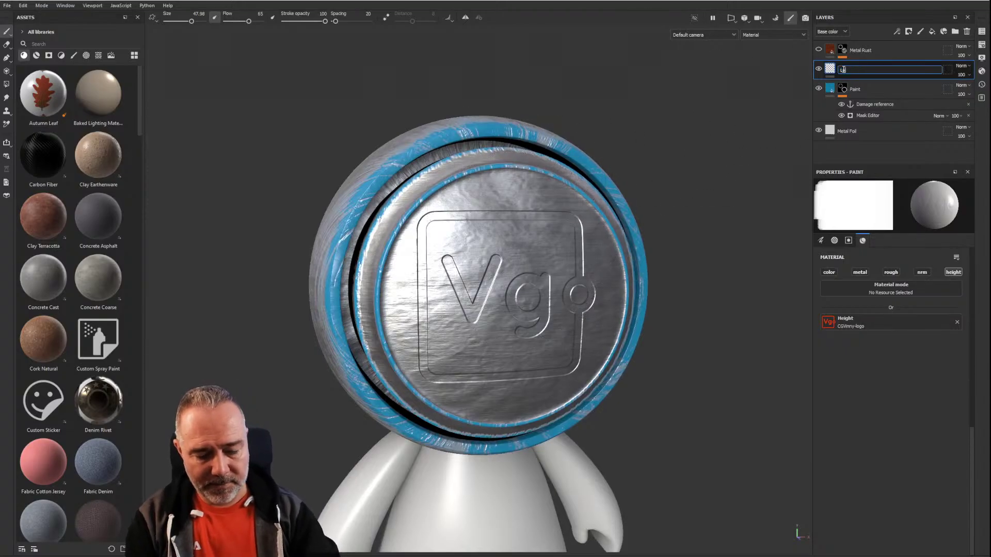
type("Logo")
key("Return")
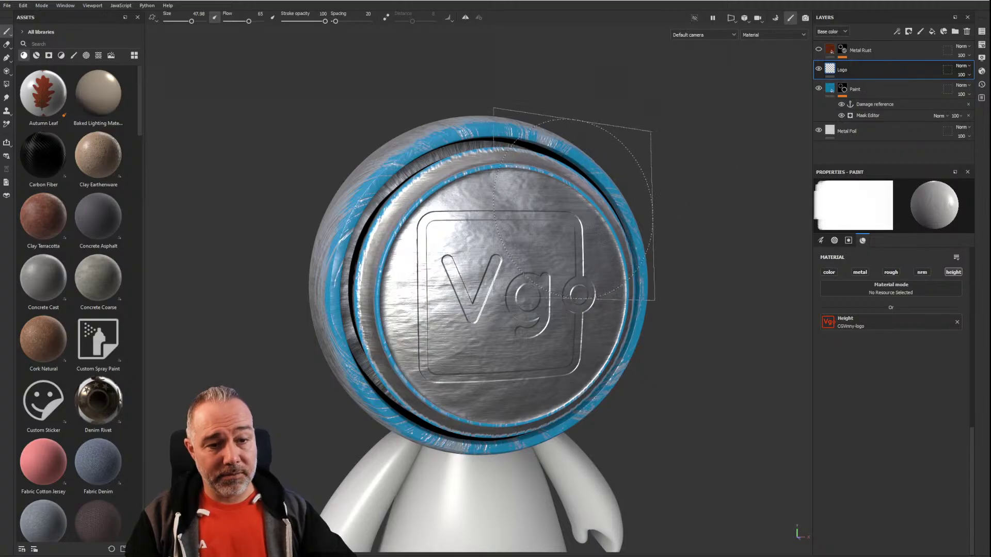
scroll(573, 206, "up", 3)
left_click_drag(573, 206, 663, 211, "alt")
key("f")
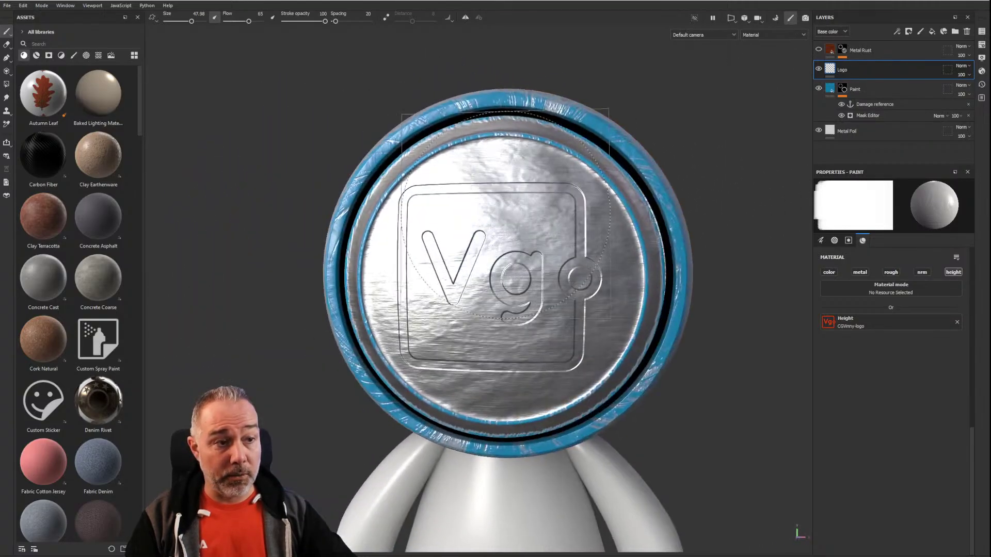
double_click(859, 69)
key("Return")
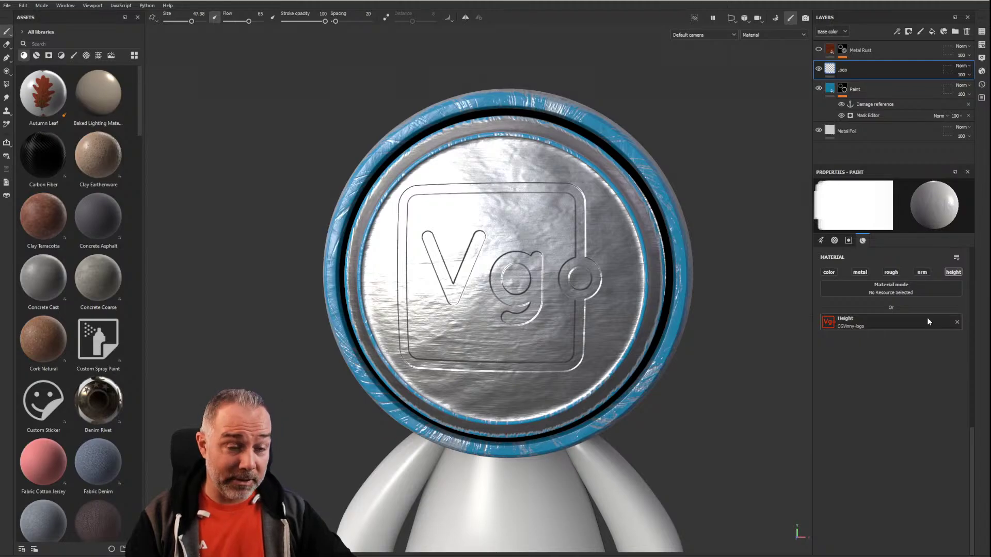
Step: Add an anchor point to the Logo layer
mouse_move(523, 256)
left_mouse_down("alt")
mouse_move(517, 270)
mouse_move(542, 287)
mouse_move(513, 272)
mouse_move(545, 219)
left_mouse_up("alt")
scroll(542, 286, "up", 3)
scroll(542, 286, "down", 2)
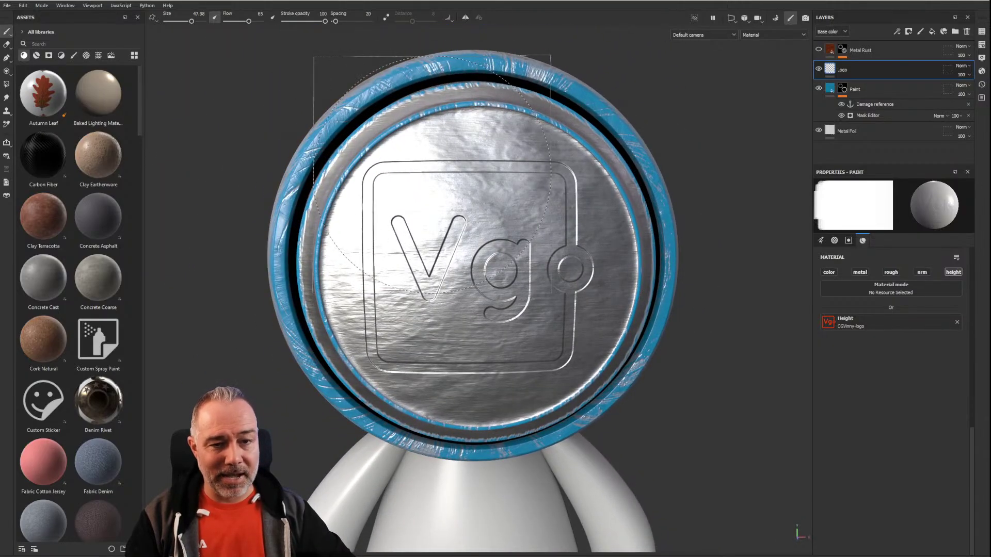
left_click_drag(269, 217, 361, 222, "alt")
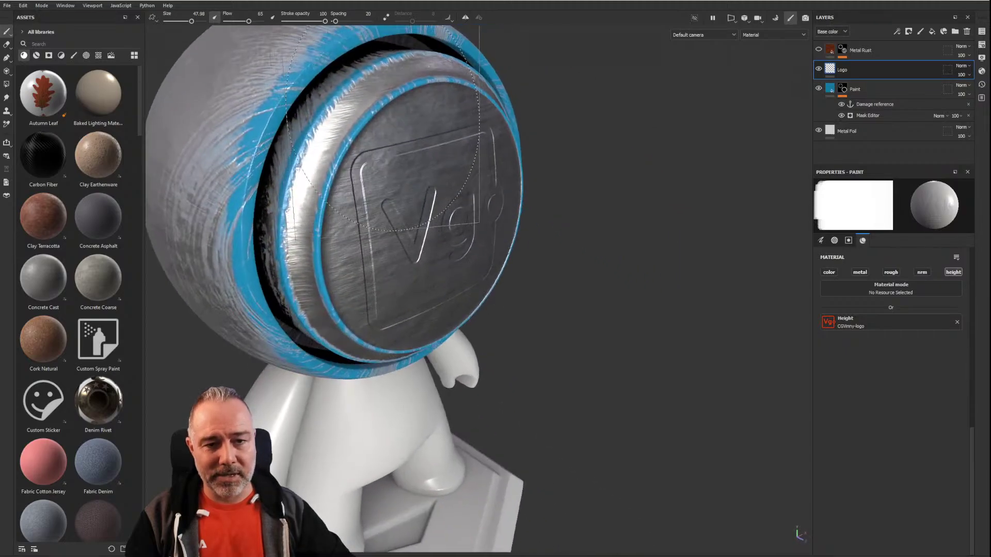
scroll(444, 223, "down", 2)
left_click_drag(433, 222, 337, 207, "alt")
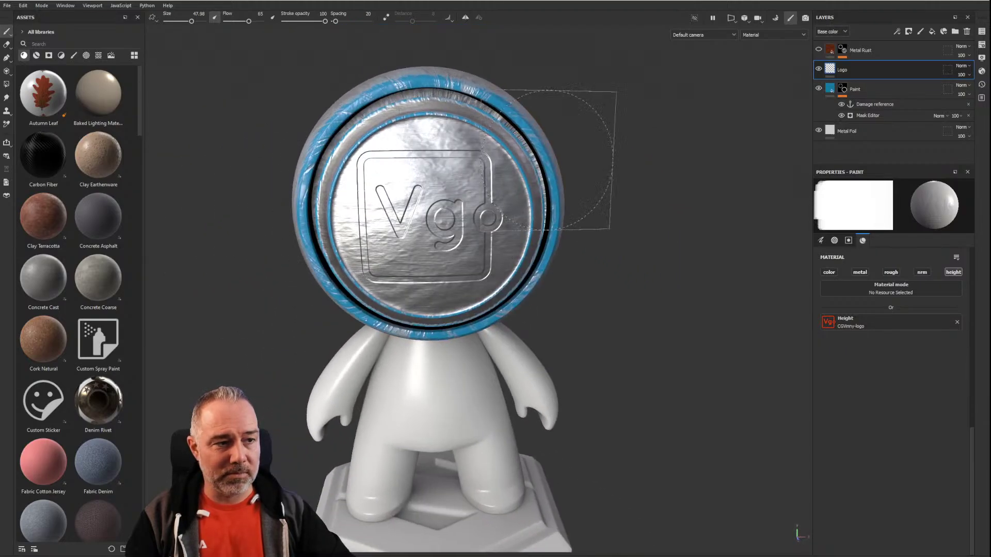
right_click(872, 66)
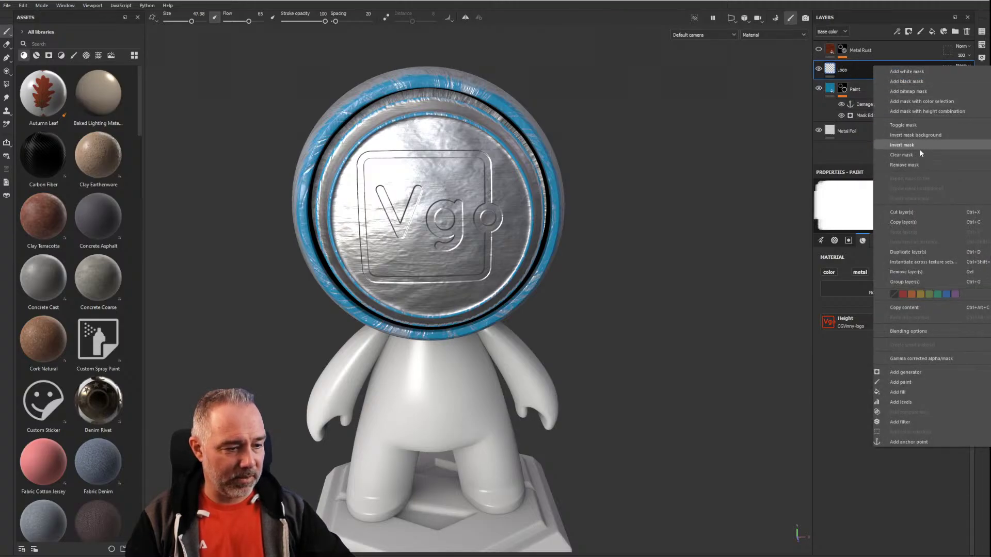
left_click(910, 442)
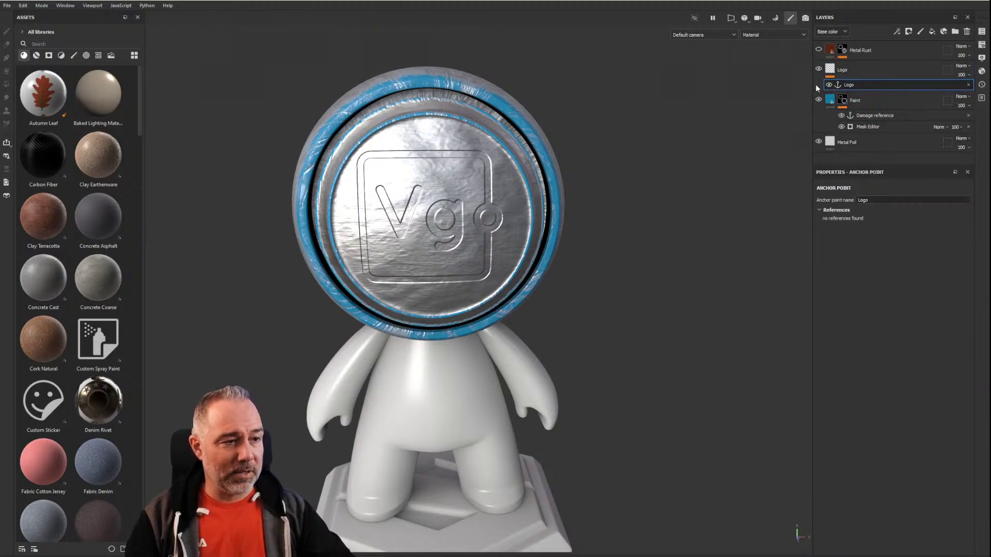
Step: Remove the Damage reference anchor from the Paint layer's mask and delete the Metal Rust layer
left_click(843, 102)
left_click(863, 127)
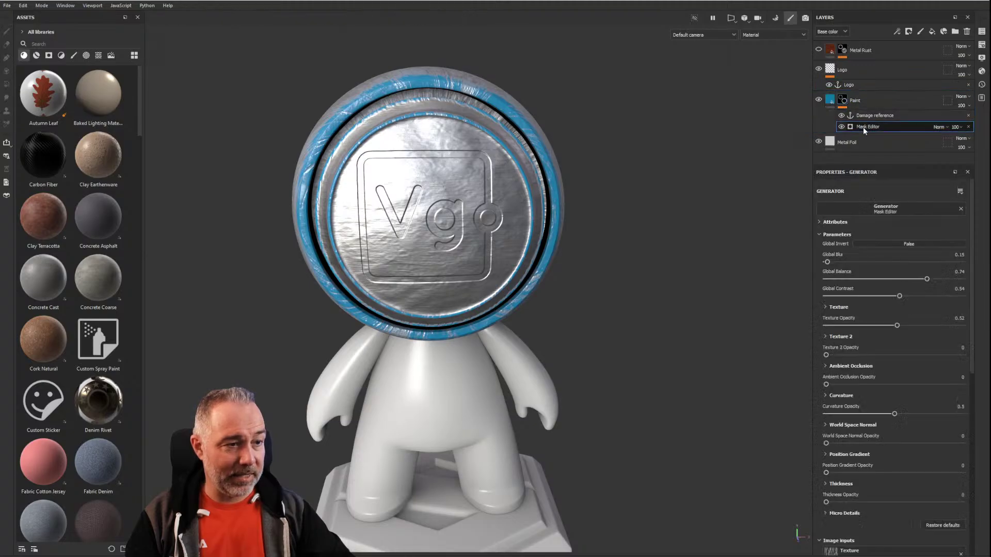
left_click(968, 116)
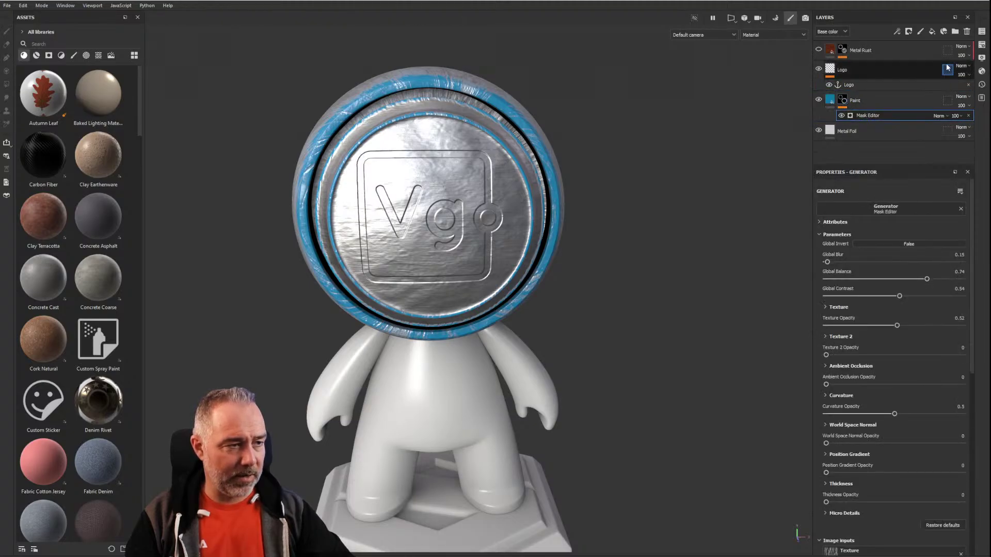
left_click(902, 49)
key("Delete")
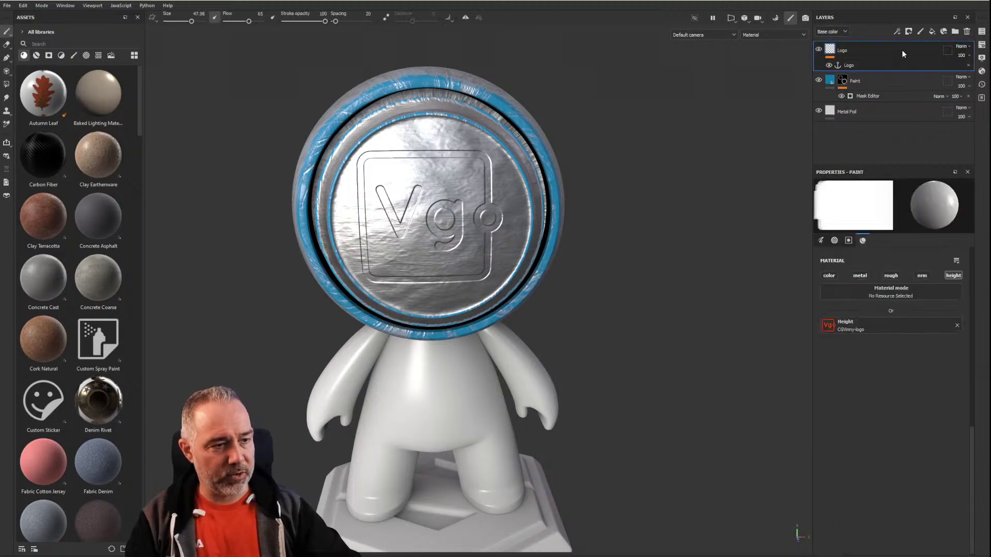
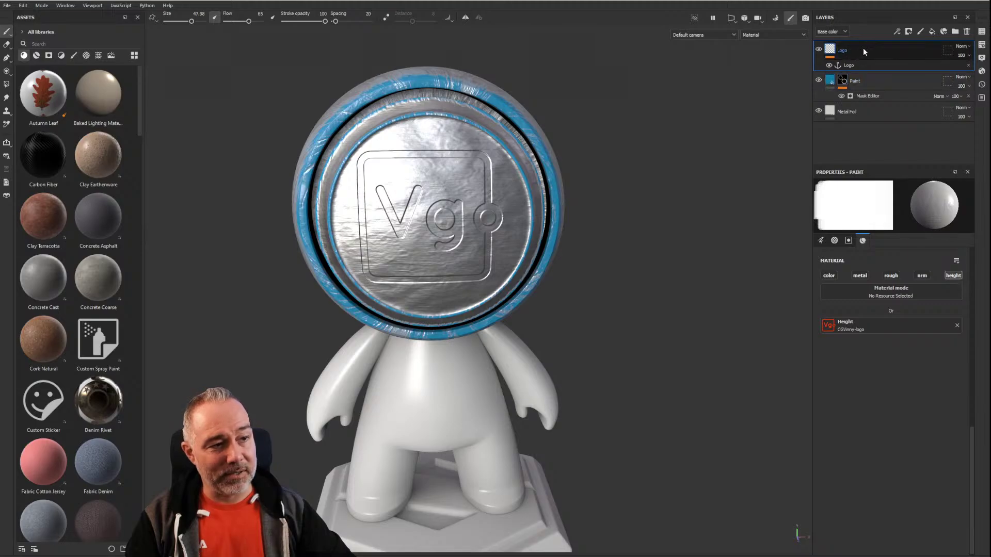
Step: Move the Logo layer between Paint and the base metal layer, and select the Paint mask's Mask Editor
left_click_drag(863, 47, 876, 101)
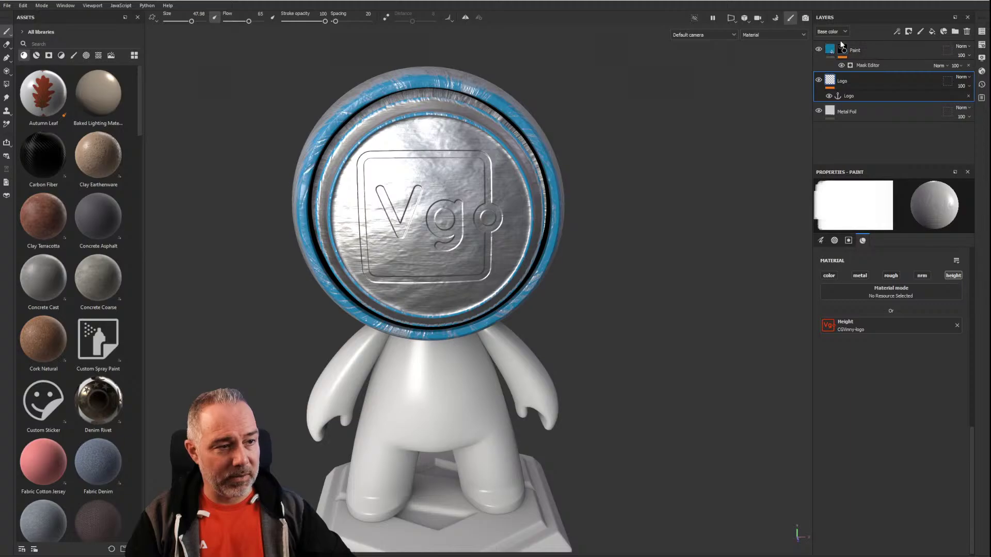
left_click(870, 66)
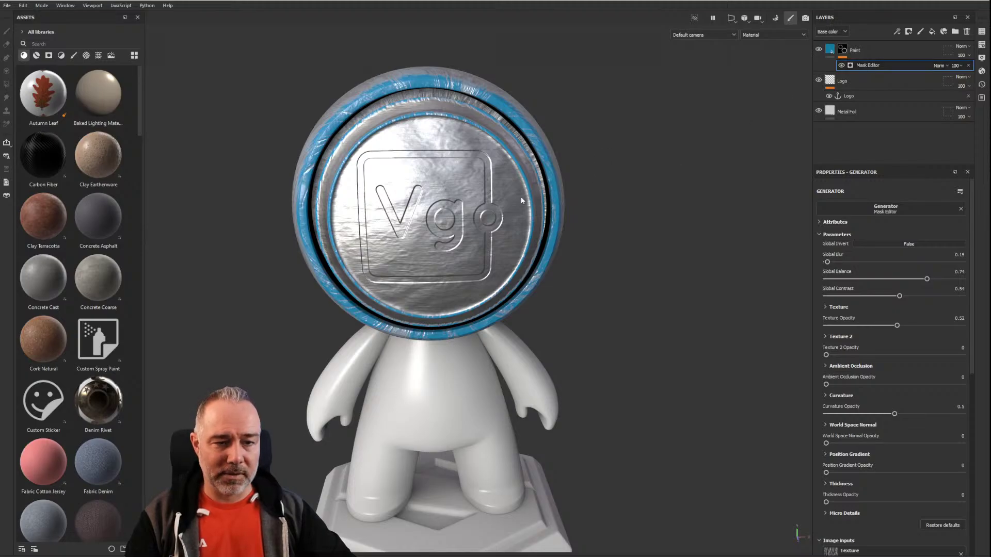
Step: Examine the paint wear around the embossed logo from several angles, toggling the Logo layer's visibility to compare
scroll(438, 118, "up", 2)
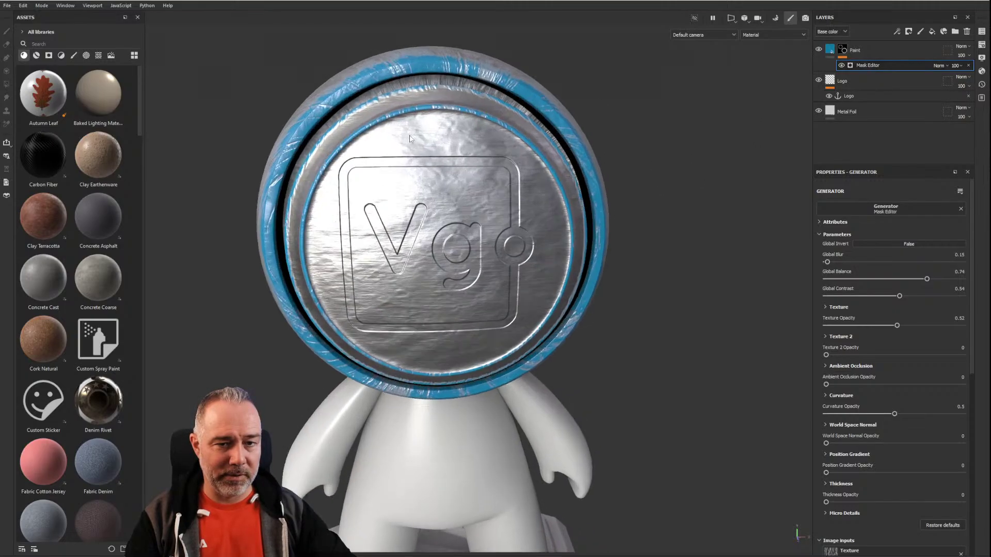
scroll(410, 137, "down", 2)
left_click_drag(411, 136, 465, 151, "alt")
scroll(465, 151, "up", 3)
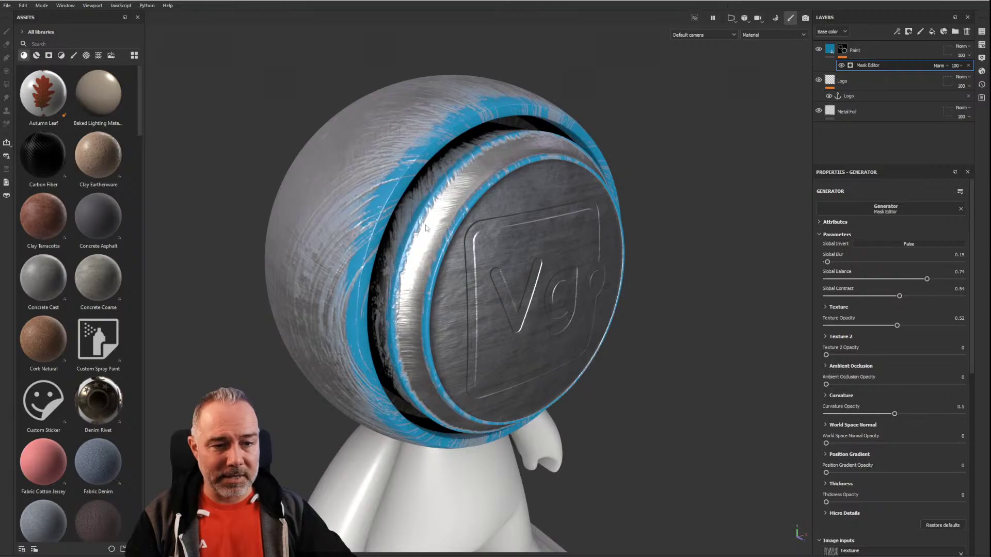
scroll(491, 236, "down", 3)
scroll(506, 242, "up", 3)
scroll(506, 243, "up", 1)
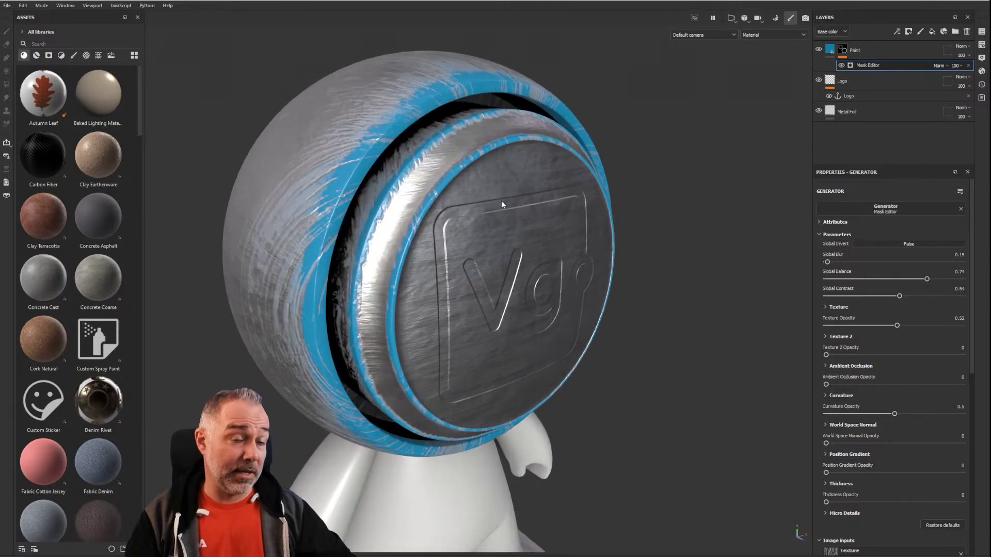
scroll(501, 206, "up", 3)
scroll(500, 223, "down", 4)
middle_click_drag(499, 227, 528, 204, "alt")
left_click_drag(529, 203, 500, 195, "alt")
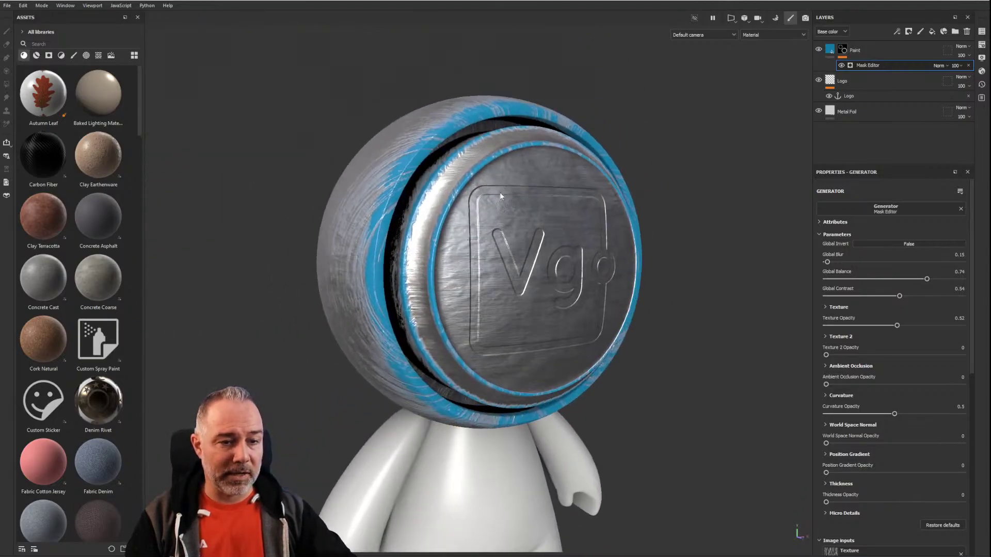
left_click(818, 81)
left_click(818, 80)
left_click_drag(586, 172, 568, 140, "alt")
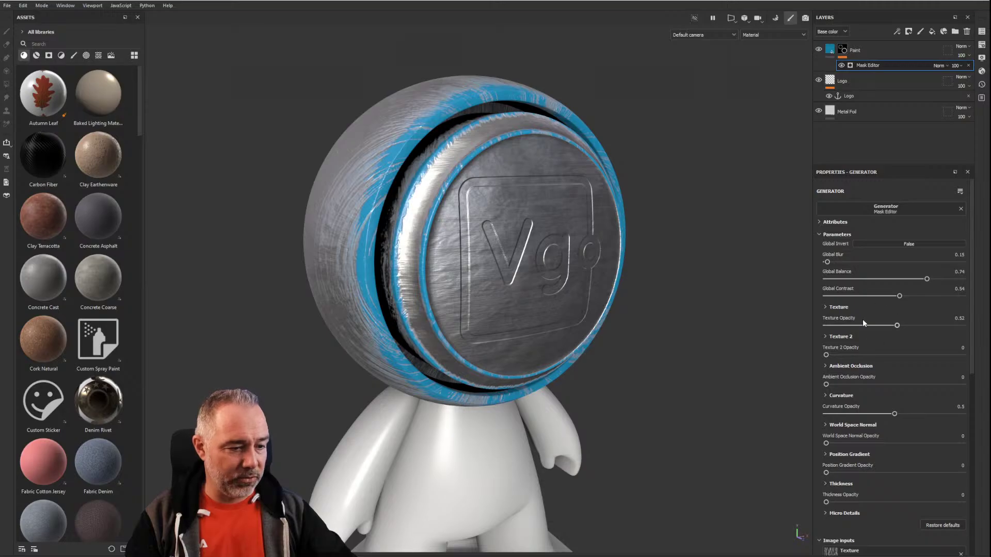
Step: Review the Mask Editor's image inputs, cycle the viewport through the baked mesh maps such as Normal, Curvature and Thickness, and return to the material view
scroll(863, 319, "down", 7)
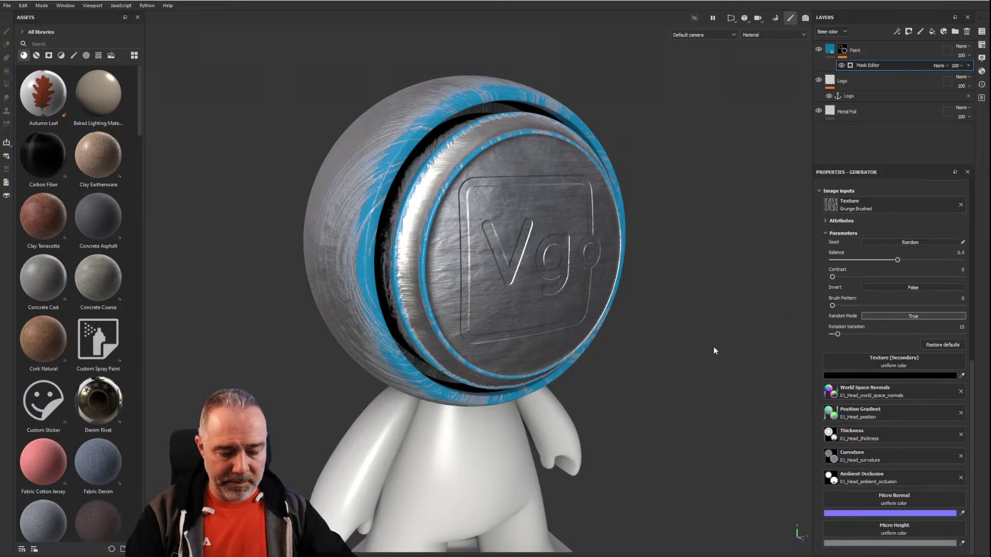
key("b")
key("b")
key("b")
key("b")
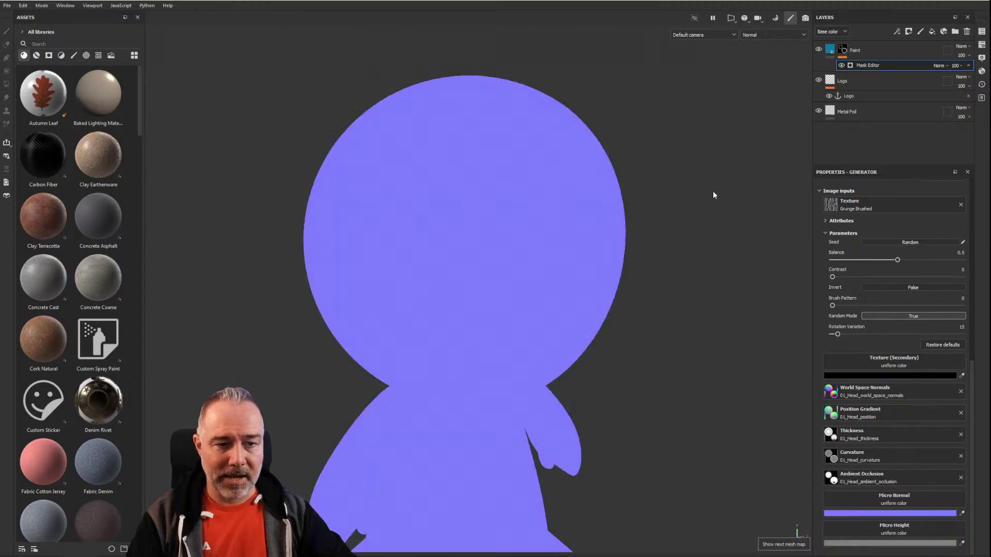
key("b")
key("b")
key("b")
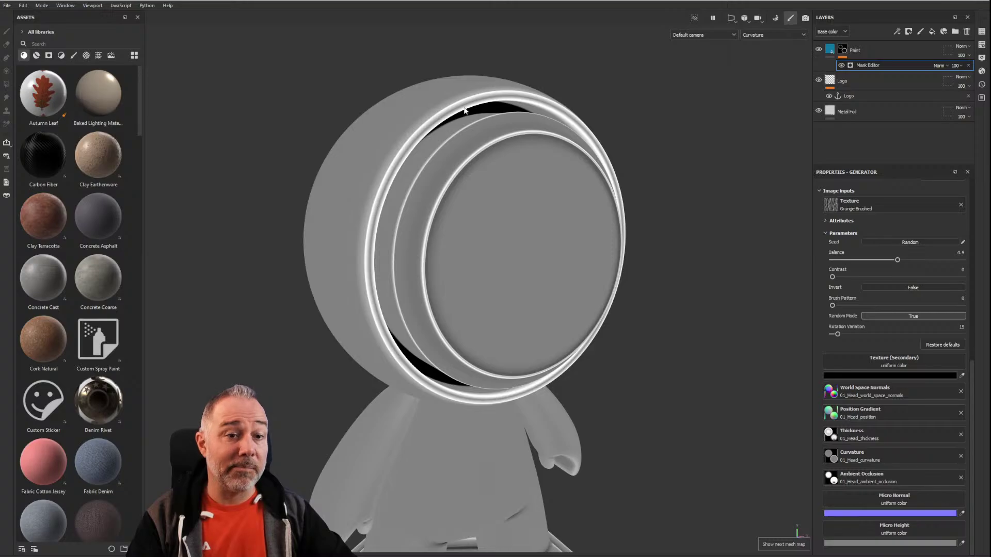
key("b")
key("b")
key("b")
key("b")
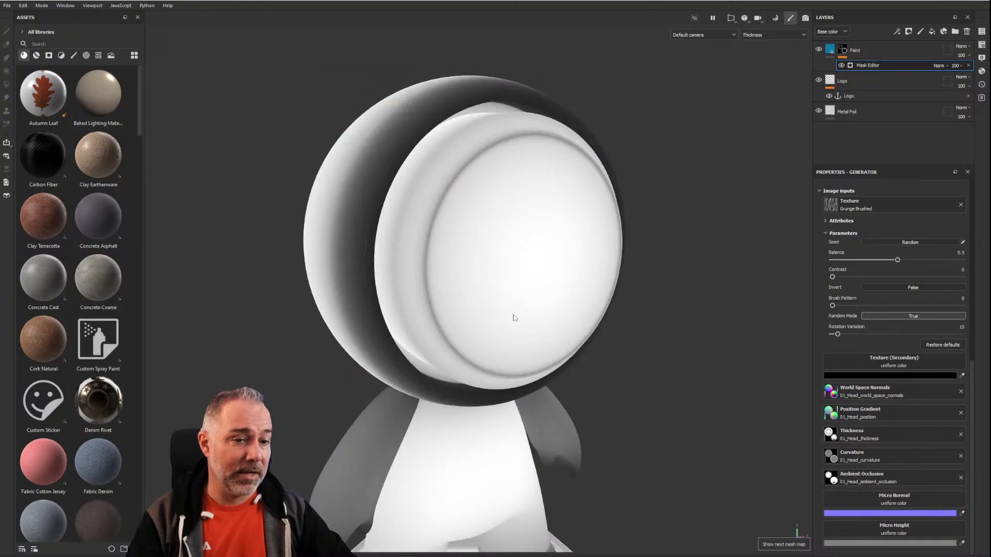
key("b")
key("b")
key("b")
key("b")
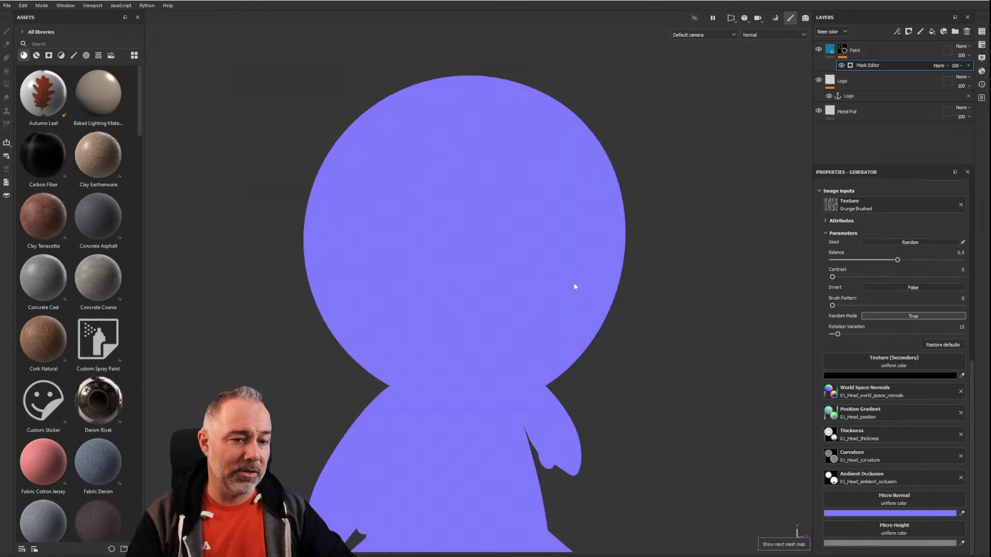
key("b")
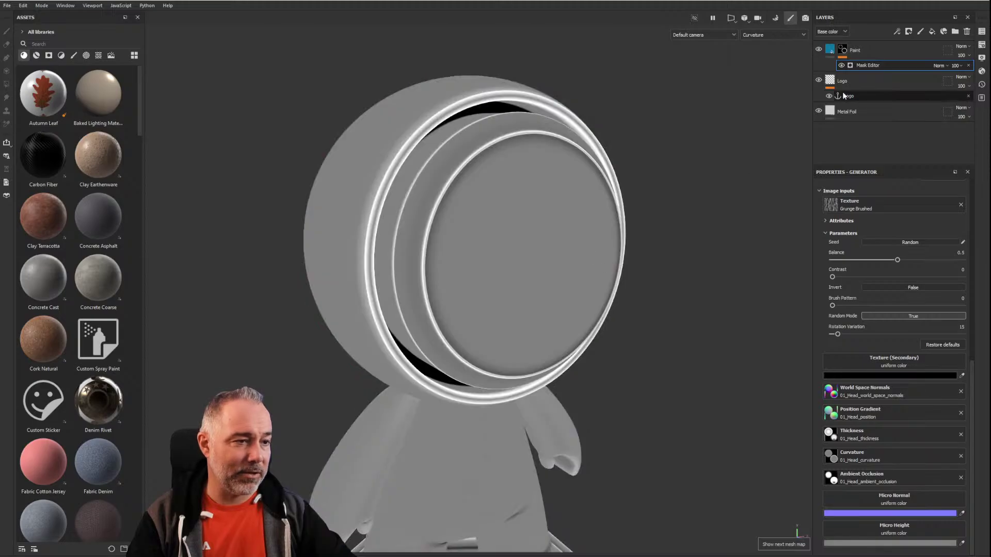
key("m")
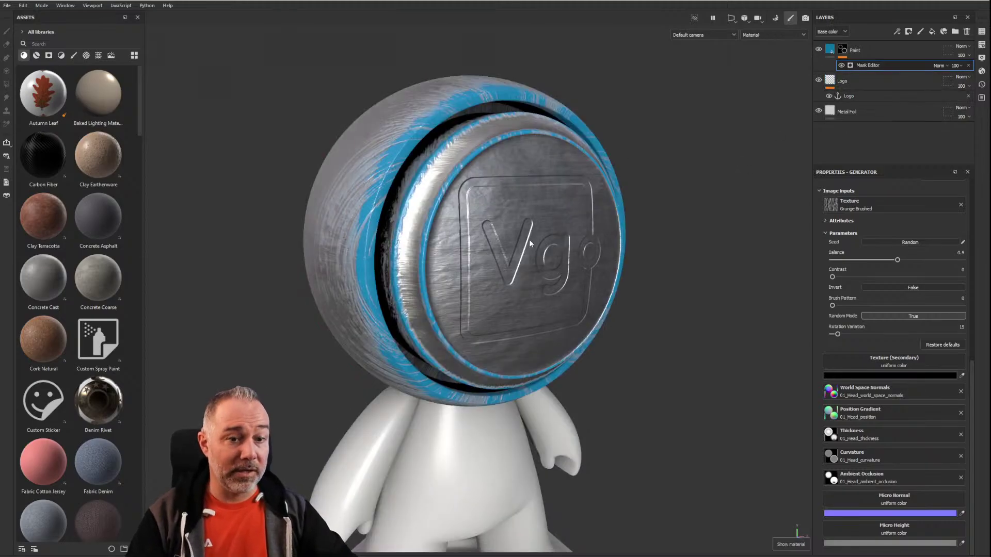
Step: Open the resource picker for the Micro Height image input of the Mask Editor on the Paint layer's mask
left_click_drag(538, 207, 548, 261, "alt")
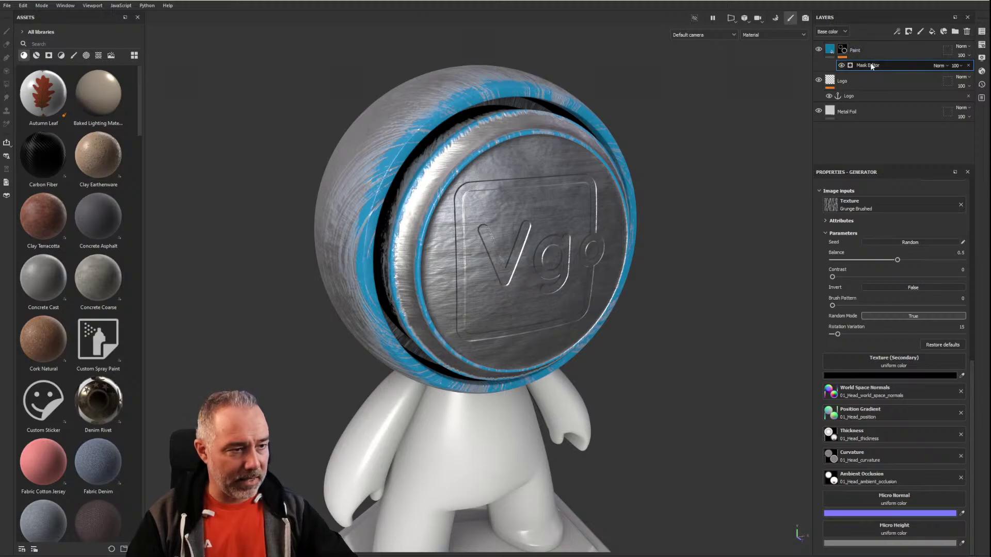
scroll(874, 287, "up", 8)
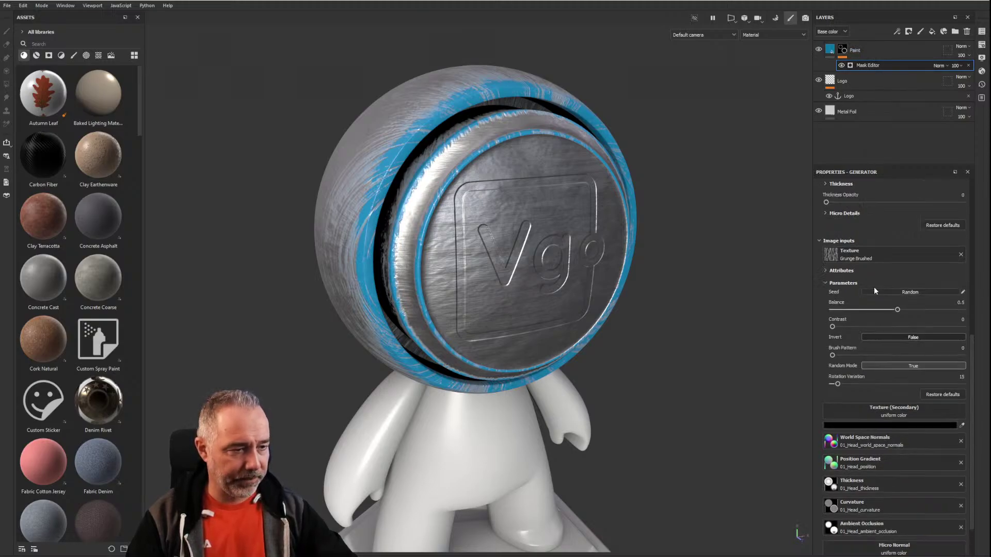
scroll(854, 238, "down", 10)
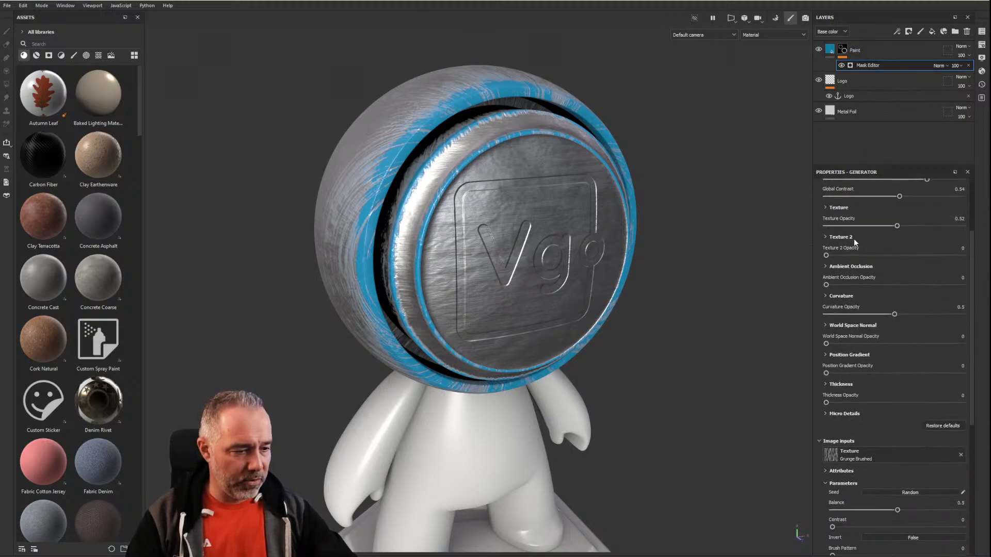
scroll(854, 244, "down", 2)
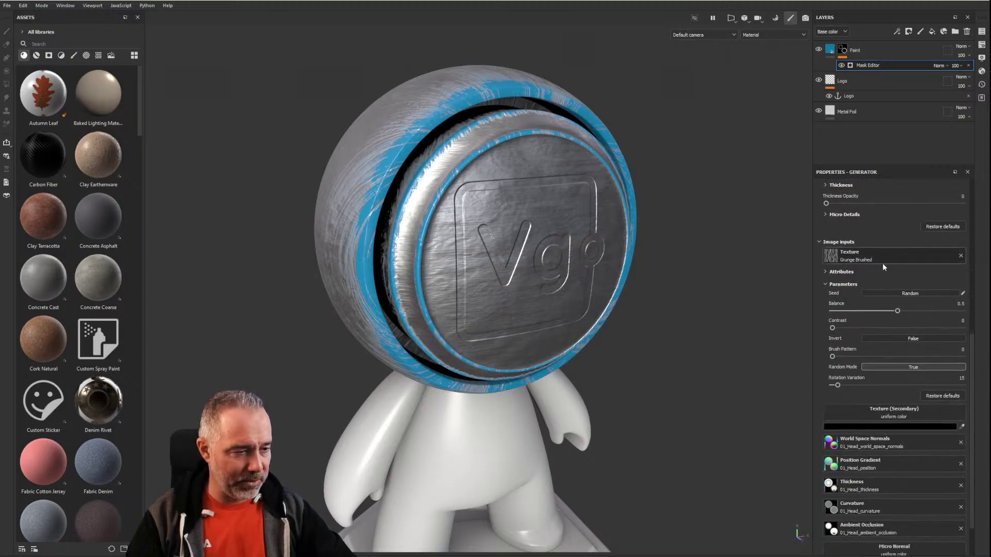
scroll(883, 267, "up", 2)
scroll(887, 267, "down", 4)
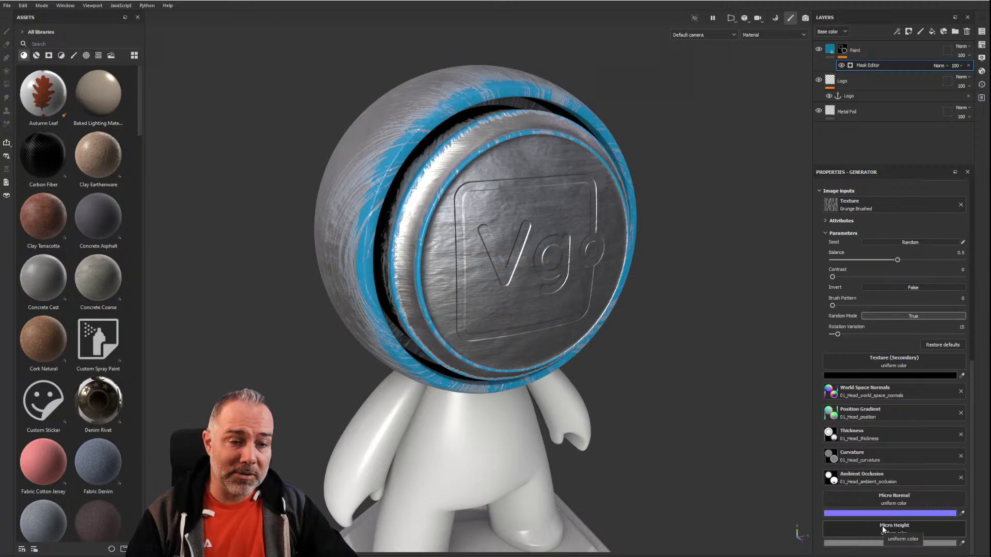
left_click_drag(513, 373, 519, 287, "alt")
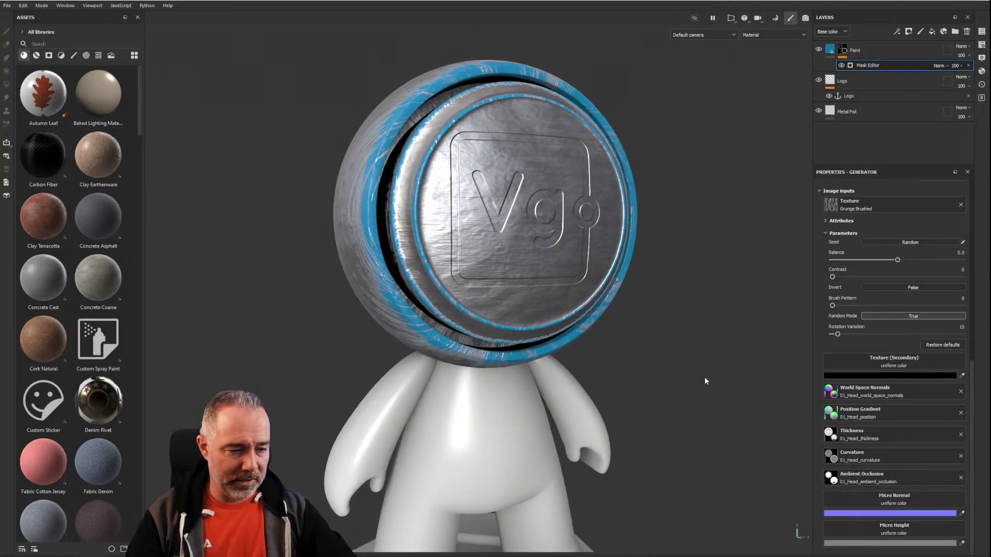
left_click(887, 530)
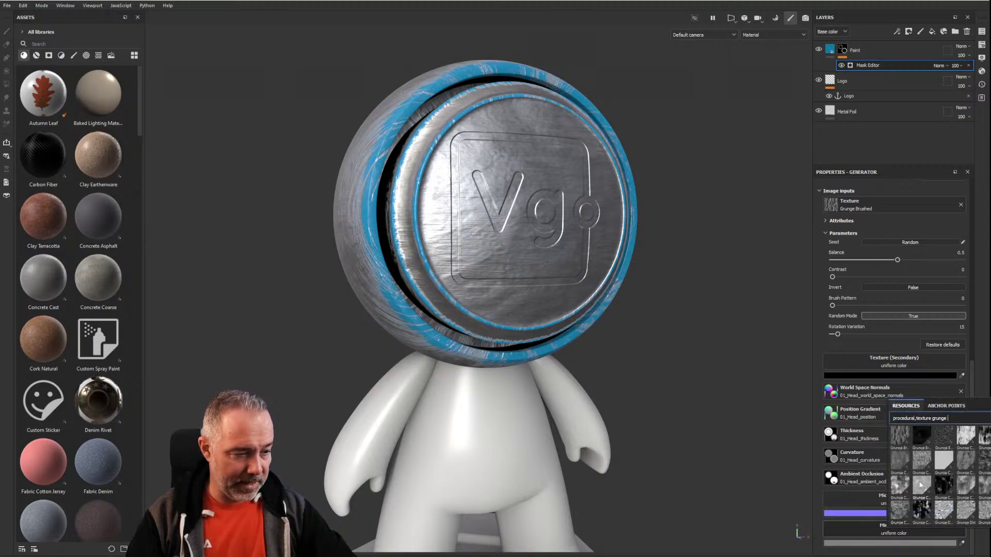
Step: Assign the Logo anchor point to the Micro Height input of the Paint layer's Mask Editor generator
left_click(946, 406)
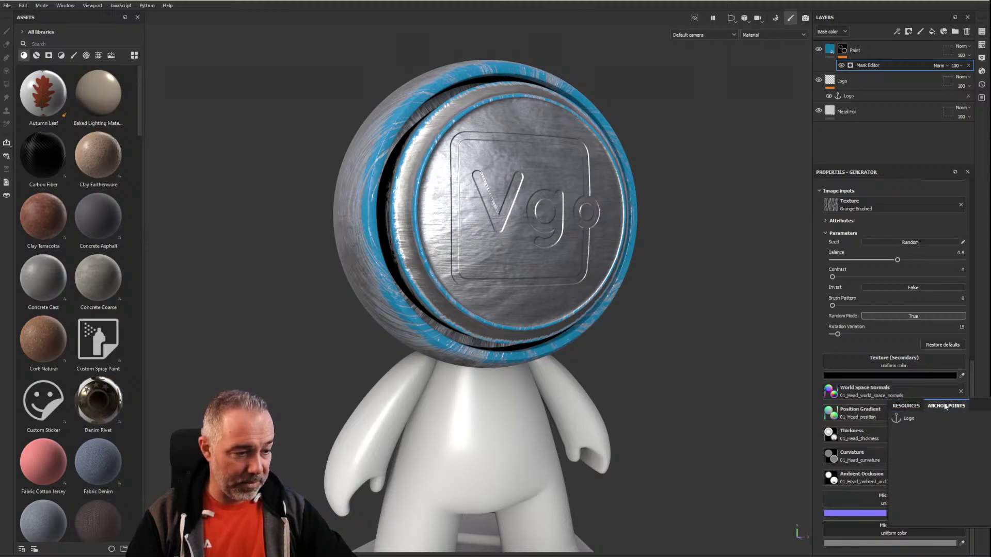
left_click(909, 418)
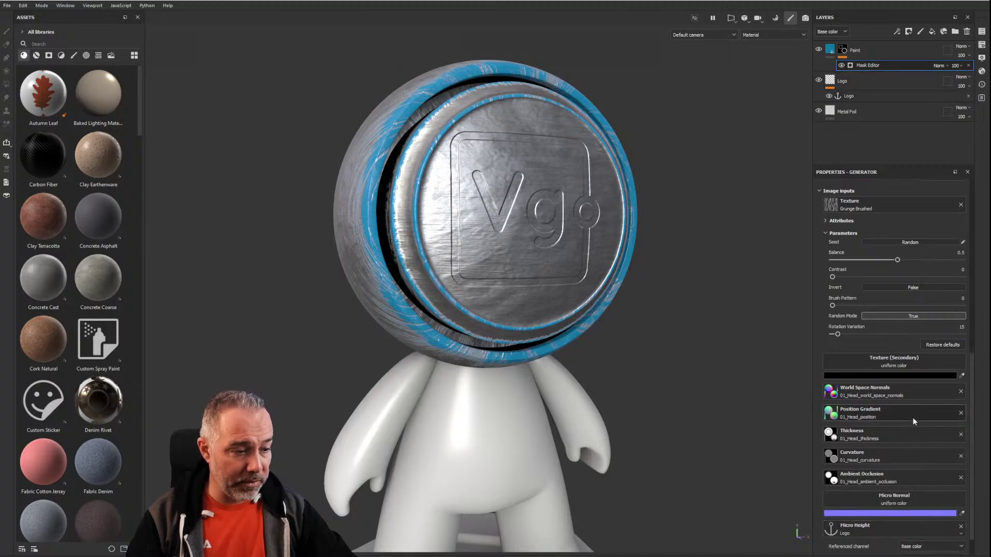
middle_click_drag(598, 303, 633, 356, "alt")
left_click_drag(633, 356, 546, 338, "alt")
scroll(601, 341, "up", 3)
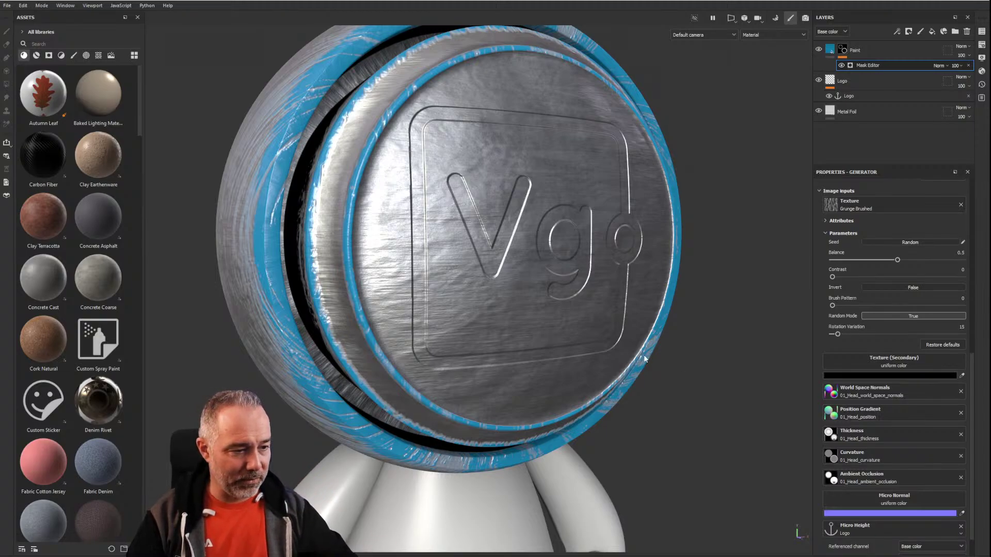
Step: Set the referenced channel of the Micro Height anchor input to Height
scroll(877, 426, "down", 2)
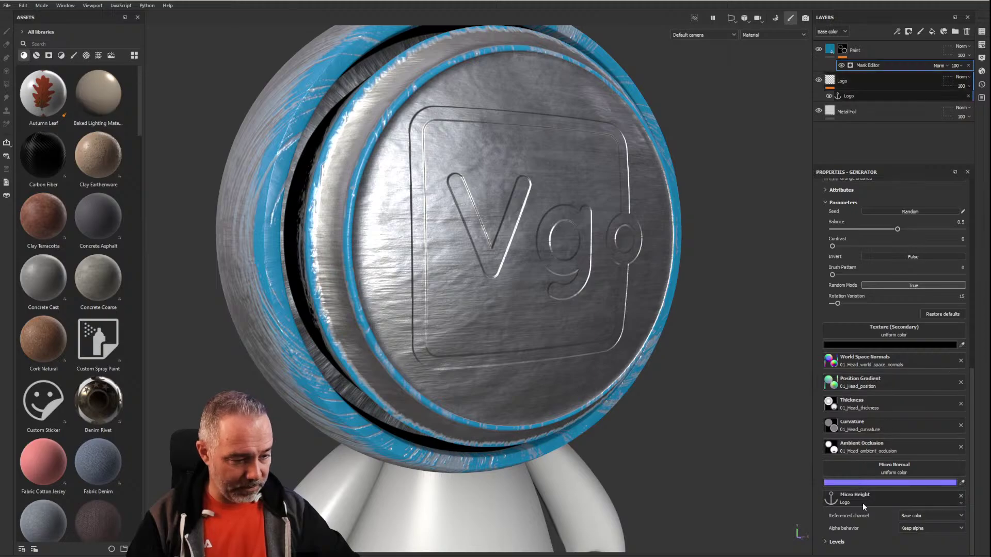
left_click(911, 515)
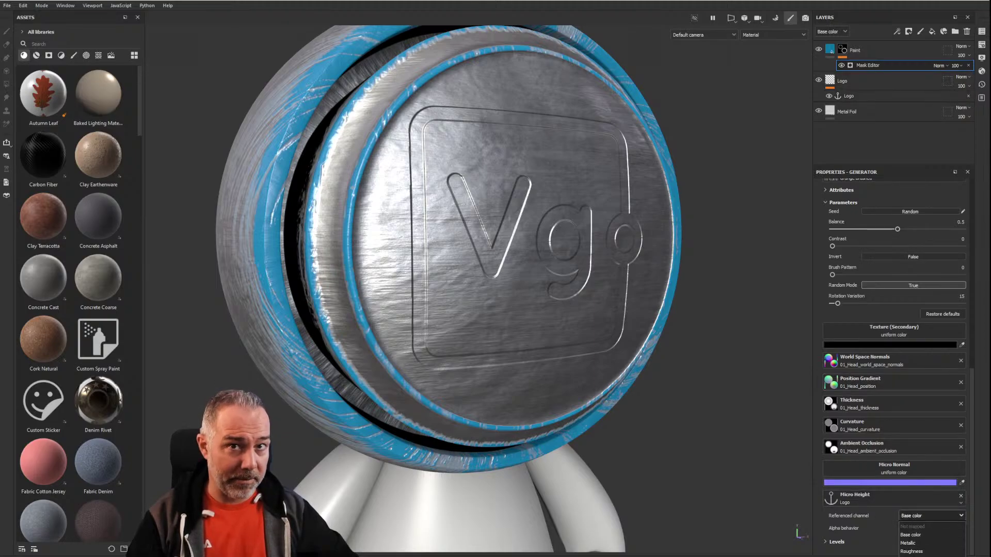
left_click(910, 556)
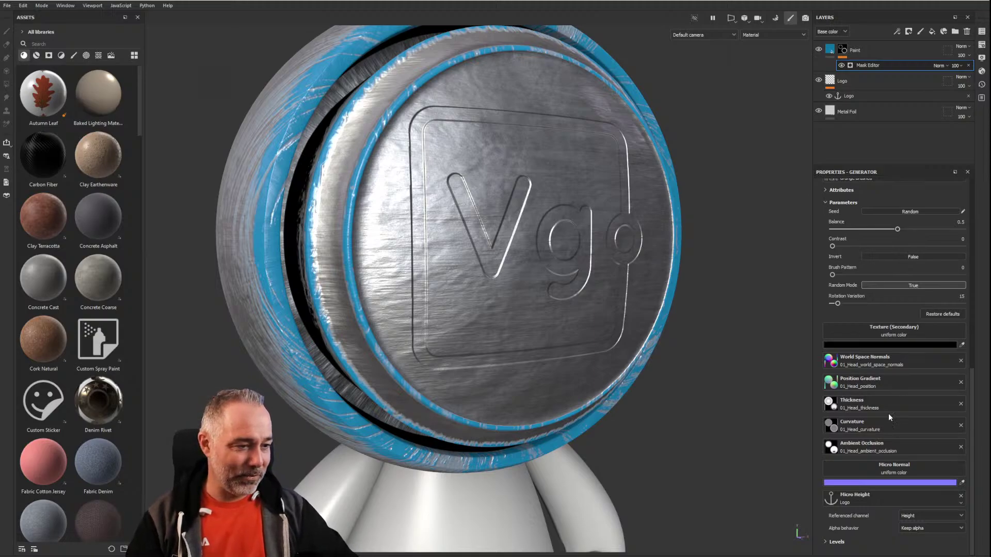
Step: Turn on Micro Height in the Mask Editor's Micro Details parameters and view the logo edges up close
scroll(888, 414, "up", 4)
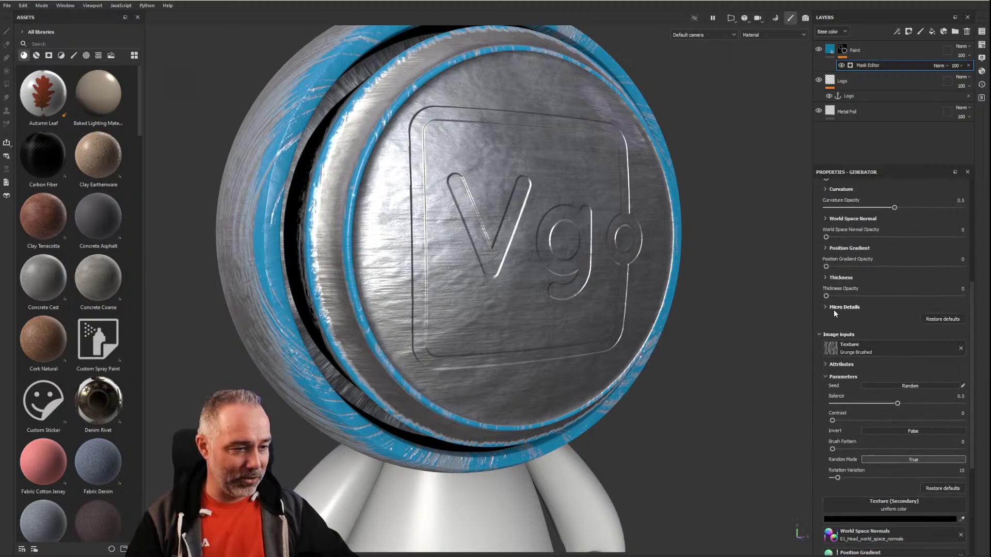
left_click(827, 307)
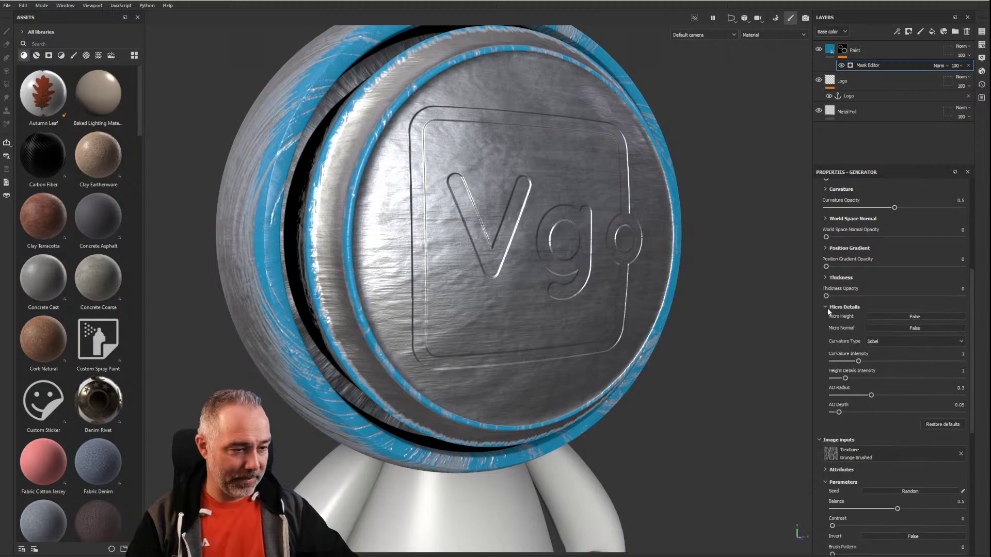
left_click(881, 318)
left_click_drag(620, 222, 615, 263, "alt")
scroll(557, 201, "up", 3)
scroll(620, 247, "up", 3)
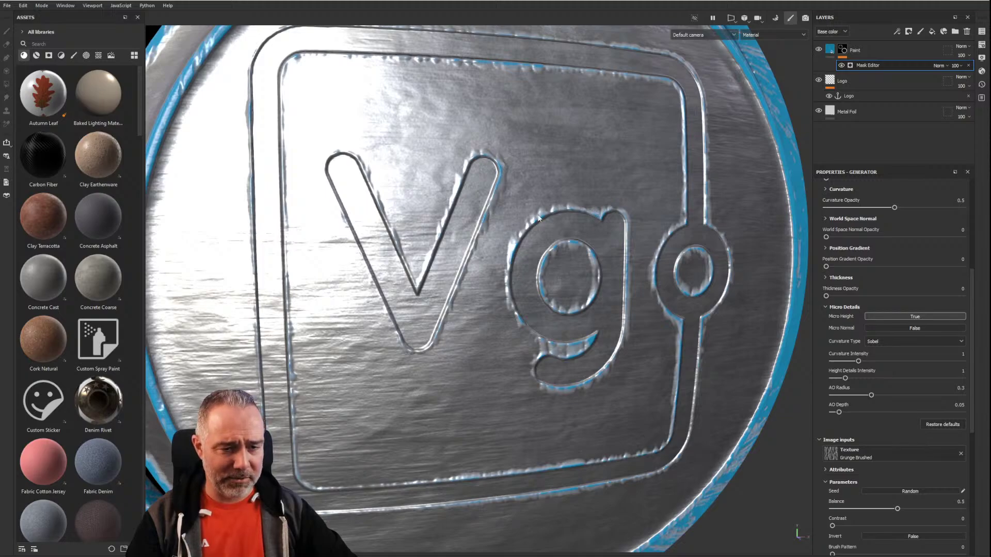
Step: Expand the Levels of the Micro Height input and invert them so the logo wear flips
scroll(892, 367, "down", 5)
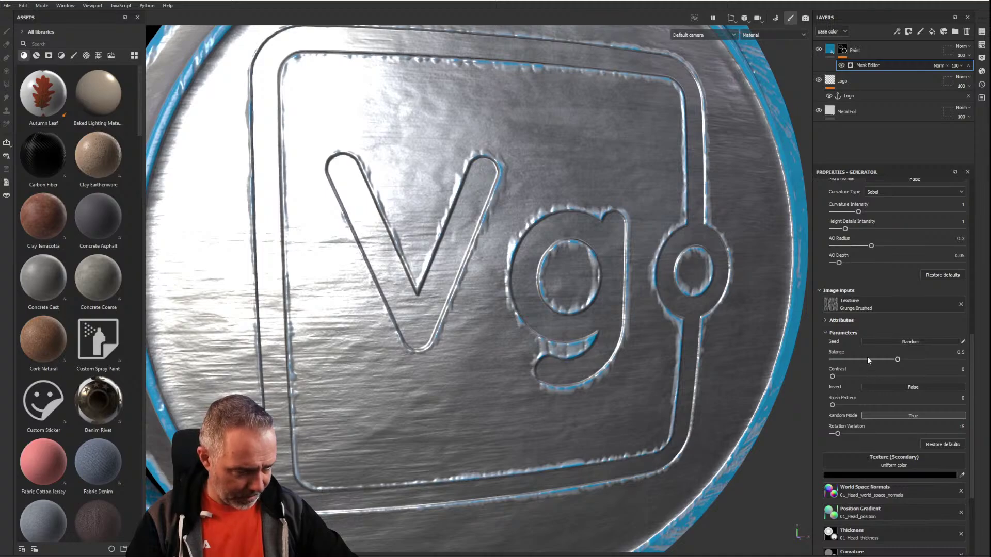
scroll(858, 354, "down", 4)
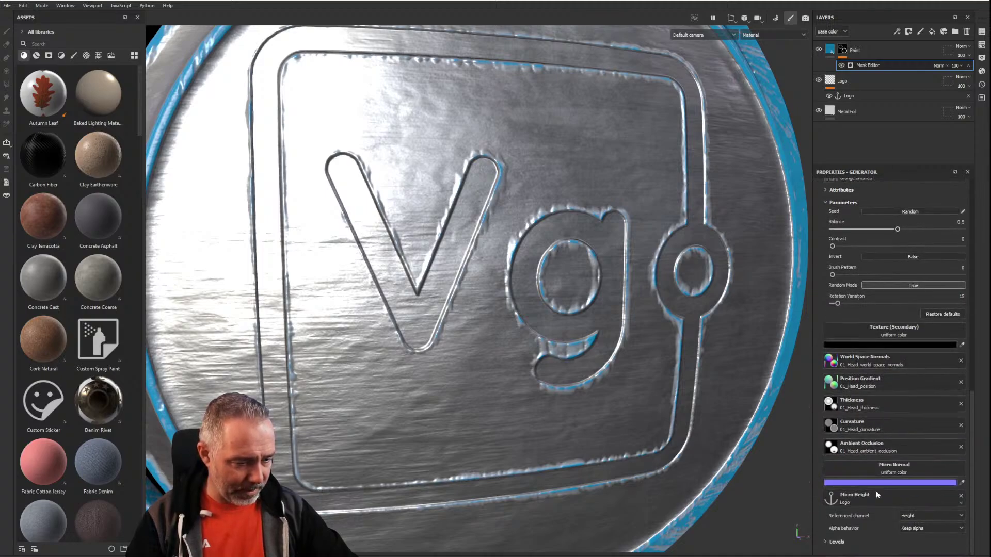
left_click(837, 542)
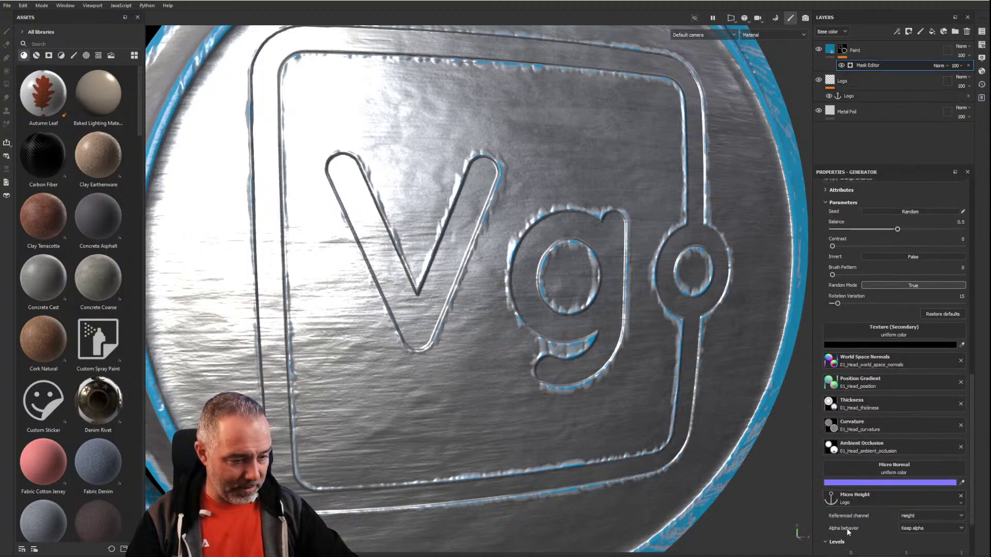
scroll(885, 518, "down", 2)
left_click(932, 537)
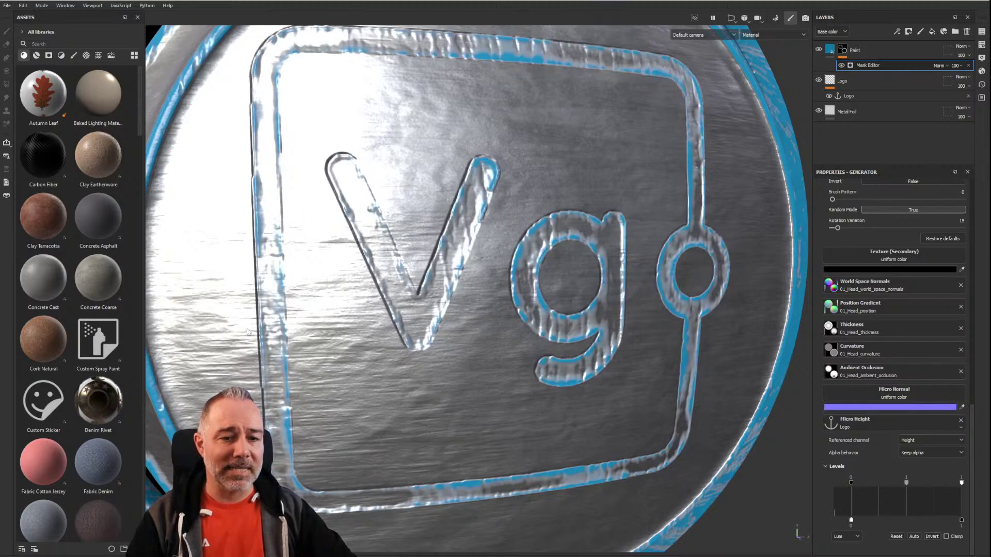
scroll(336, 422, "down", 4)
mouse_move(324, 349)
left_mouse_down("alt")
mouse_move(408, 364)
mouse_move(463, 330)
mouse_move(318, 335)
mouse_move(470, 313)
mouse_move(322, 334)
left_mouse_up("alt")
scroll(318, 335, "up", 3)
scroll(318, 335, "down", 4)
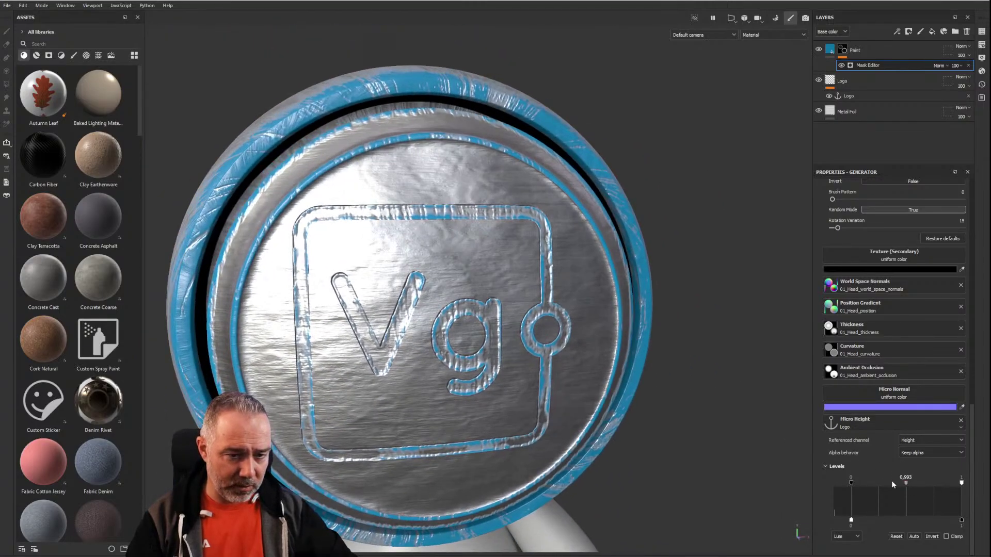
Step: Adjust the Micro Height levels: raise the midtone, set input black to 0.07, output black to 0.025 and output white to 0.966
left_click_drag(917, 482, 913, 483)
mouse_move(851, 483)
left_mouse_down()
mouse_move(872, 482)
mouse_move(859, 483)
left_mouse_up()
left_click_drag(851, 520, 853, 519)
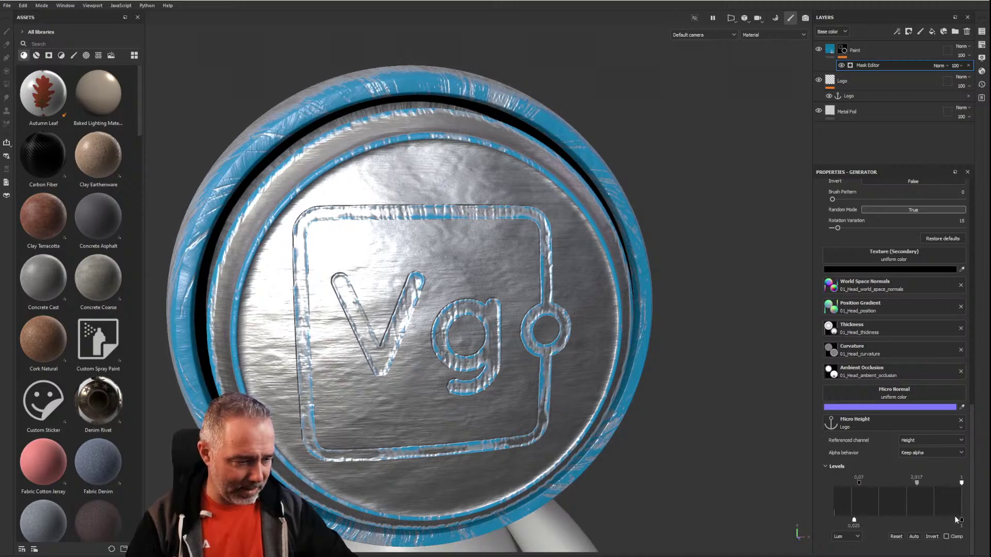
left_click_drag(963, 523, 959, 521)
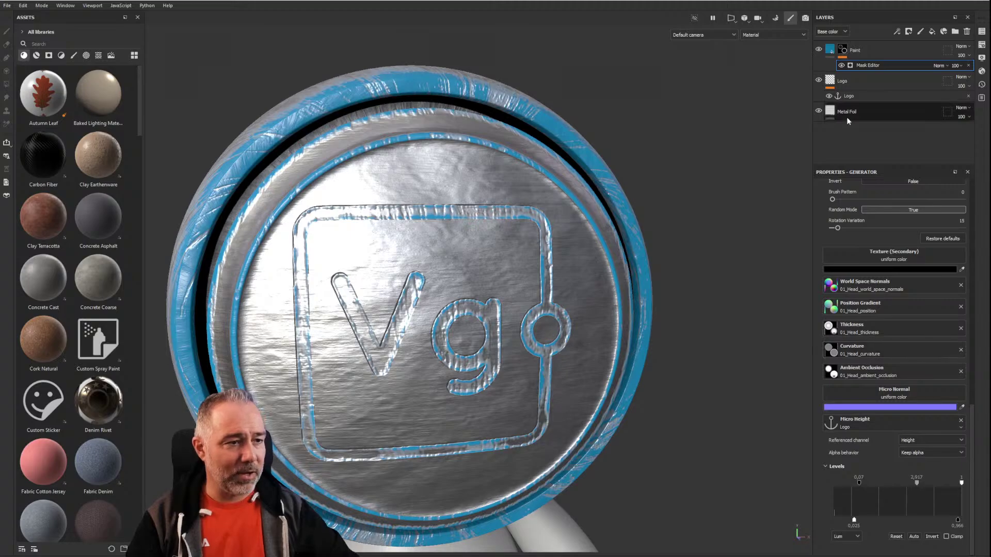
Step: Add an empty filter effect to the Logo layer
left_click(848, 83)
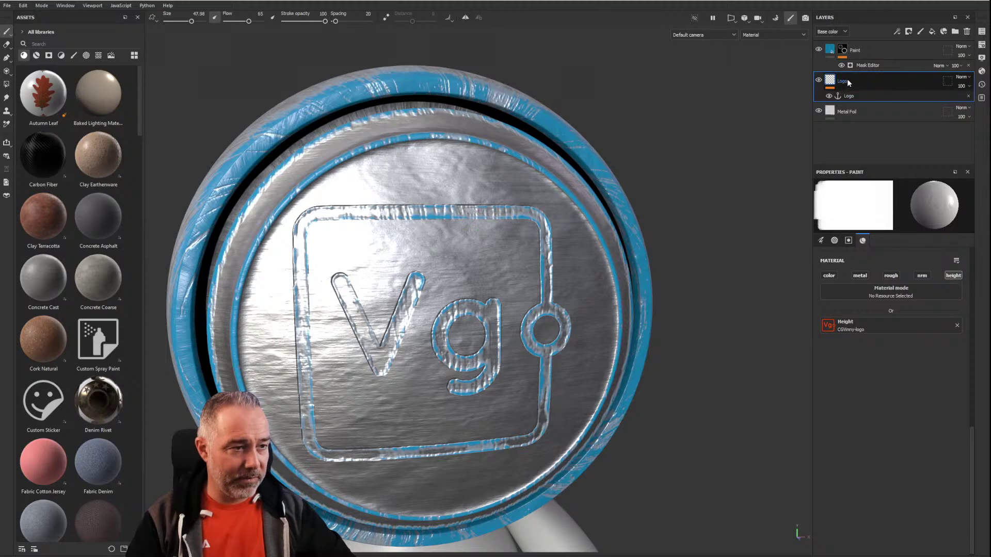
left_click(898, 32)
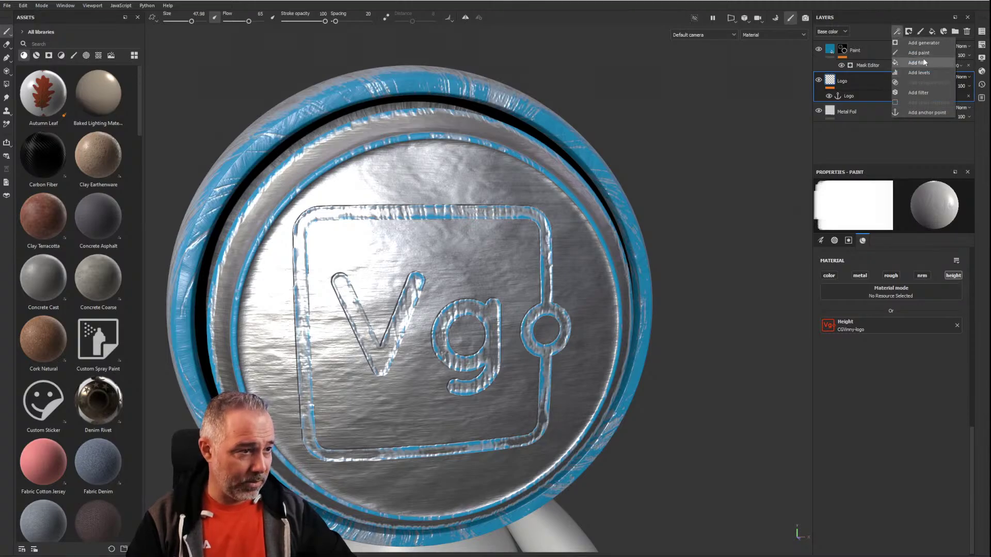
left_click(919, 93)
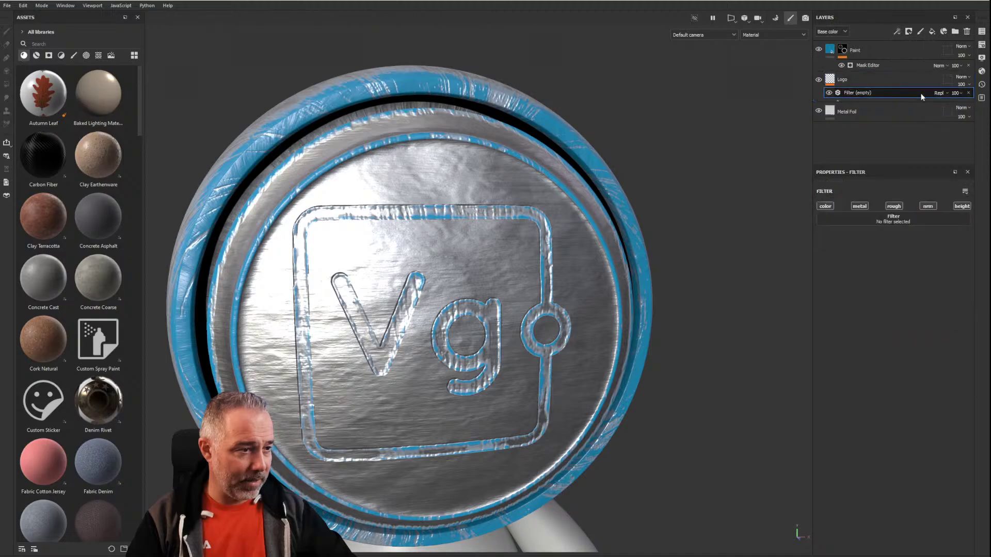
Step: Search the filter resources for blur and load the Blur filter into the Logo layer's empty filter
left_click(891, 222)
type("contr")
key("BackSpace")
key("BackSpace")
key("BackSpace")
key("BackSpace")
key("BackSpace")
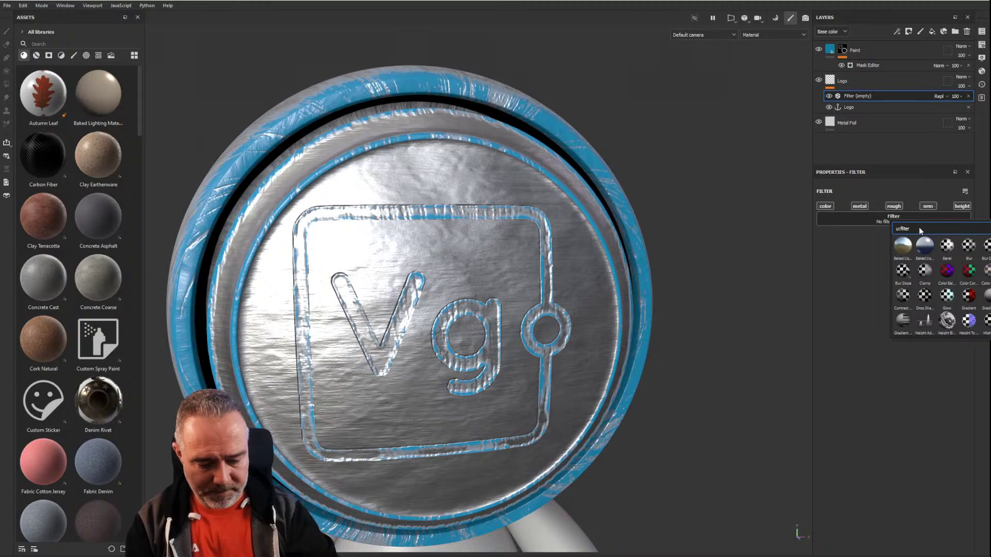
type("blur")
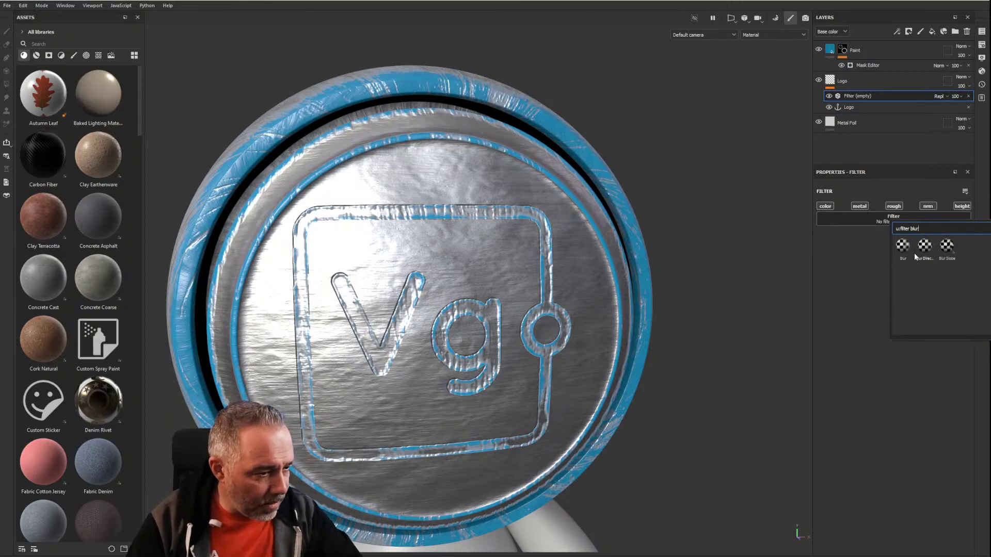
left_click(904, 249)
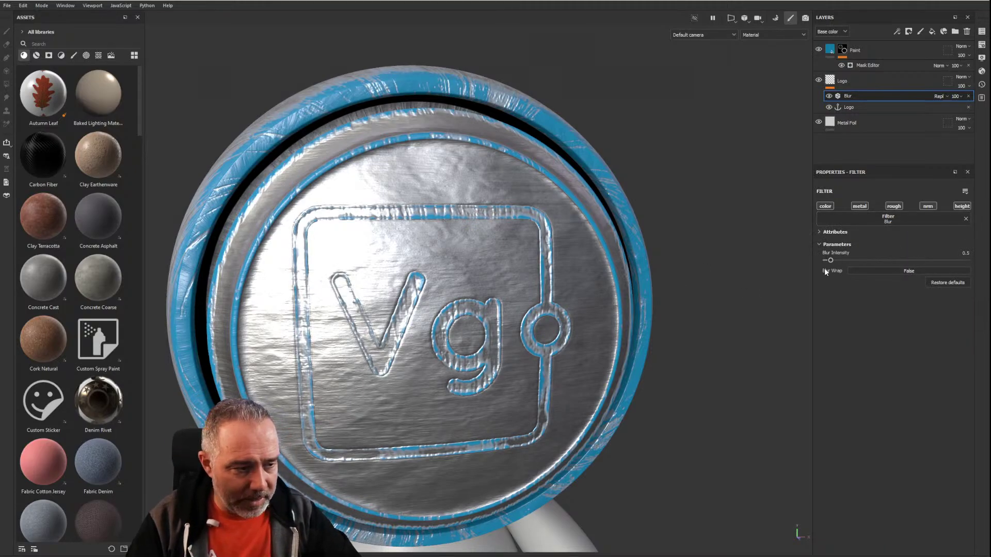
Step: Set the Logo layer's Blur Intensity to 0.99 and check the softened logo from several angles
mouse_move(831, 260)
left_mouse_down()
mouse_move(850, 262)
mouse_move(826, 258)
mouse_move(834, 261)
left_mouse_up()
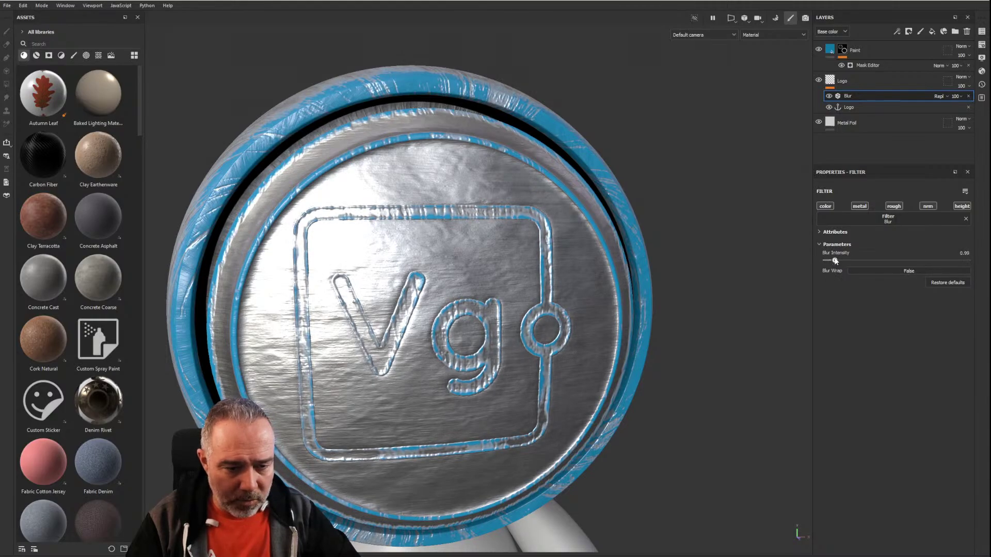
left_click_drag(472, 330, 497, 291, "alt")
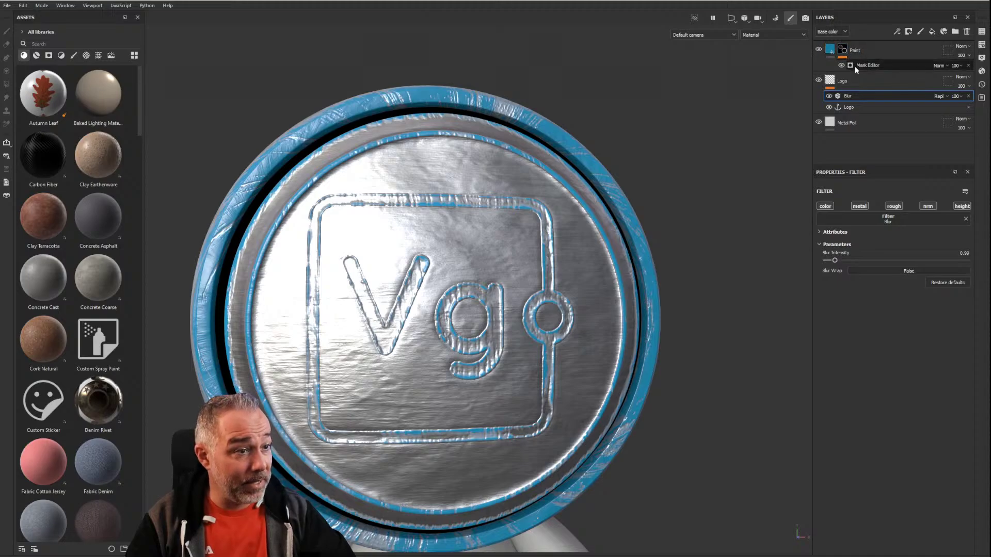
mouse_move(639, 159)
left_mouse_down("alt")
mouse_move(554, 303)
mouse_move(530, 308)
left_mouse_up("alt")
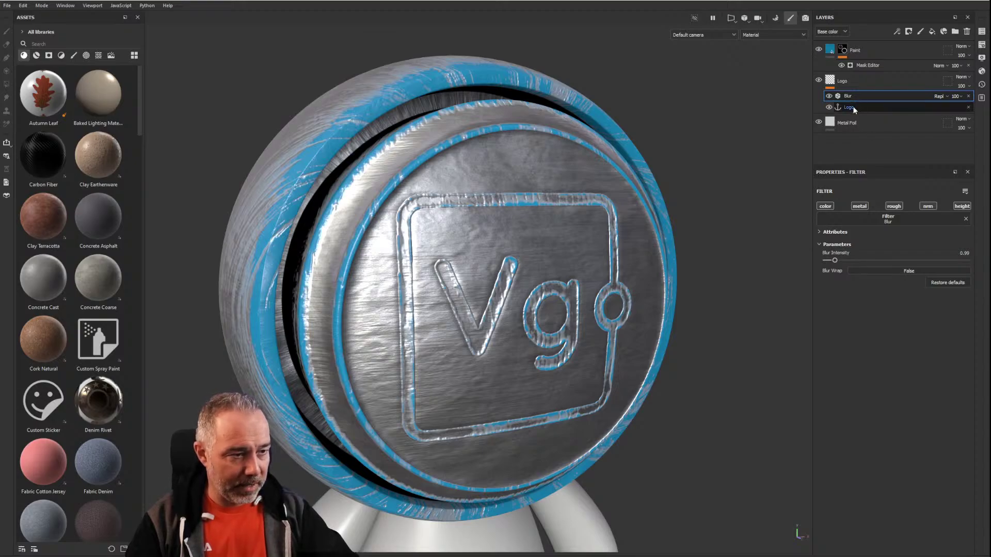
Step: Stamp two smaller logos on the Logo layer near the upper part of the disc, using brush size about 15.5 and flow 50
left_click(836, 81)
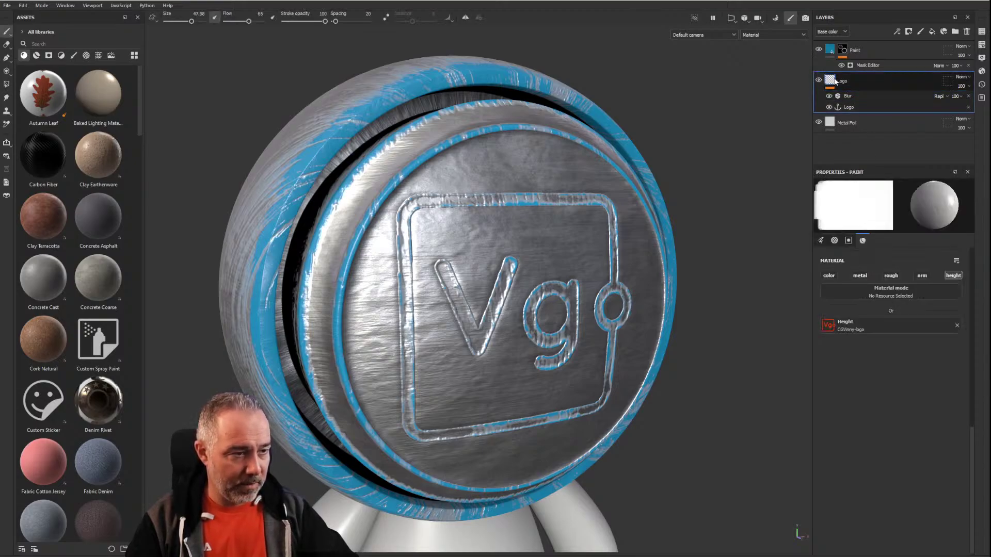
left_click_drag(571, 284, 563, 283, "ctrl")
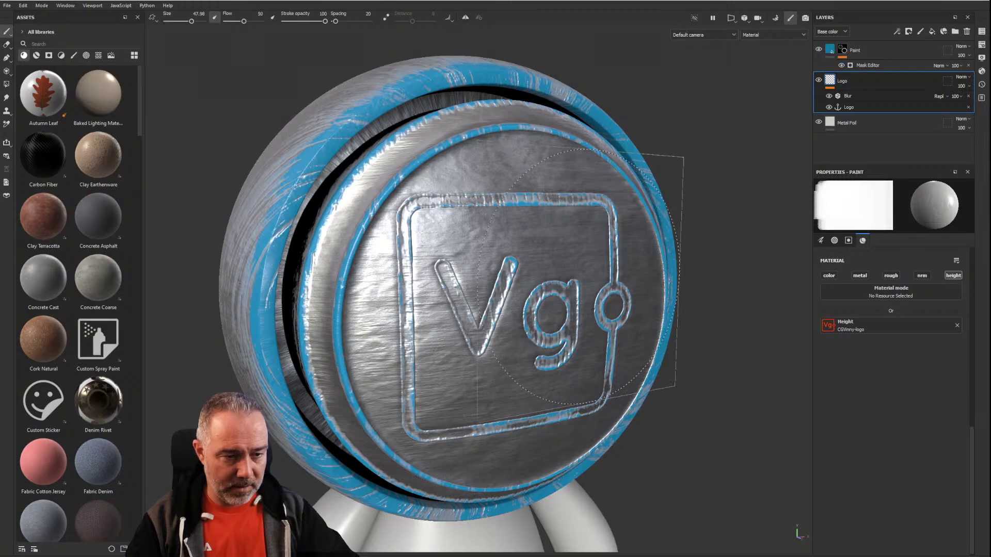
right_click_drag(611, 276, 560, 275, "ctrl")
left_click(567, 252)
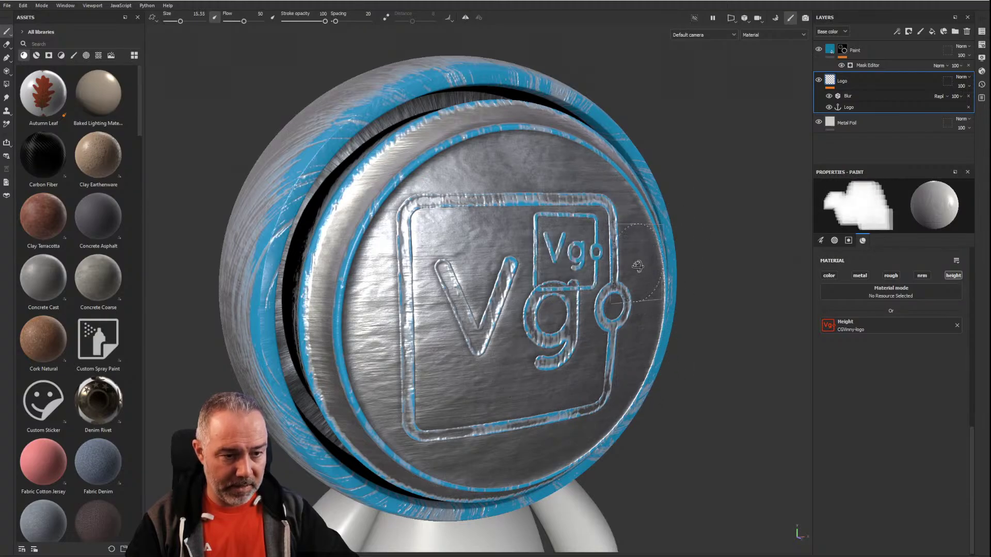
left_click_drag(638, 266, 632, 325, "alt")
left_click(548, 184)
left_click_drag(608, 251, 650, 247, "alt")
scroll(545, 280, "down", 3)
scroll(657, 257, "up", 3)
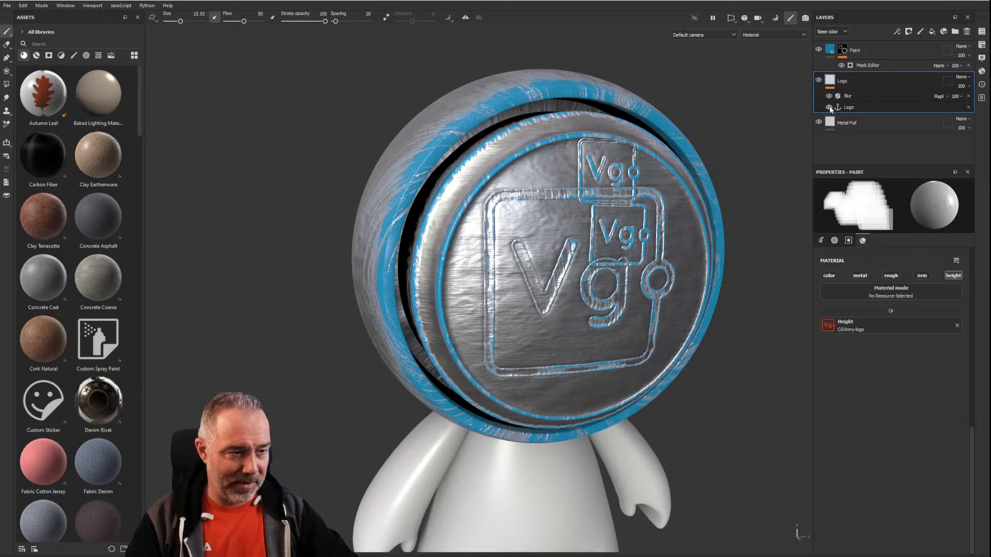
scroll(604, 209, "up", 4)
scroll(604, 209, "down", 4)
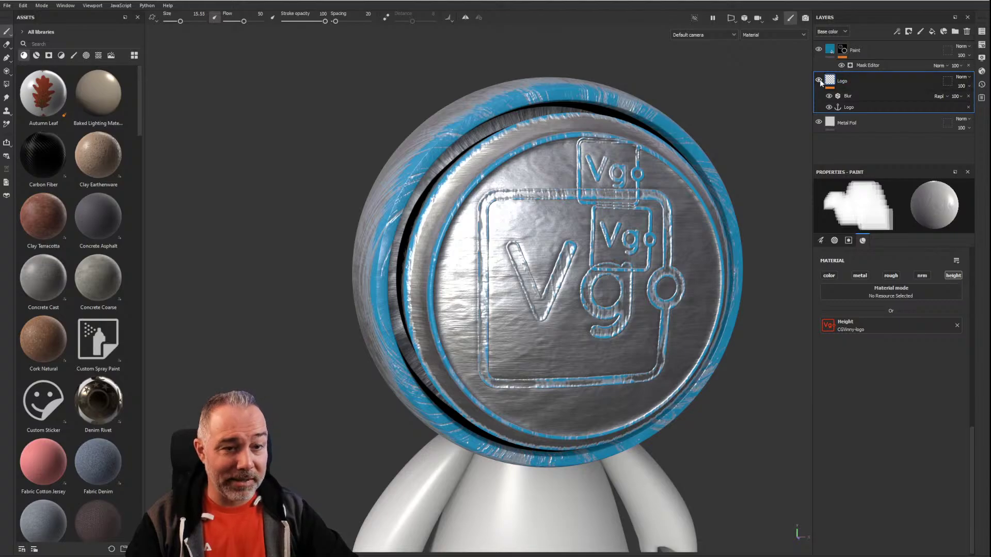
Step: Examine the logo edges up close while toggling the Logo layer's visibility to compare how the paint wear responds
left_click_drag(531, 279, 509, 219, "alt")
scroll(527, 264, "up", 2)
scroll(508, 219, "up", 3)
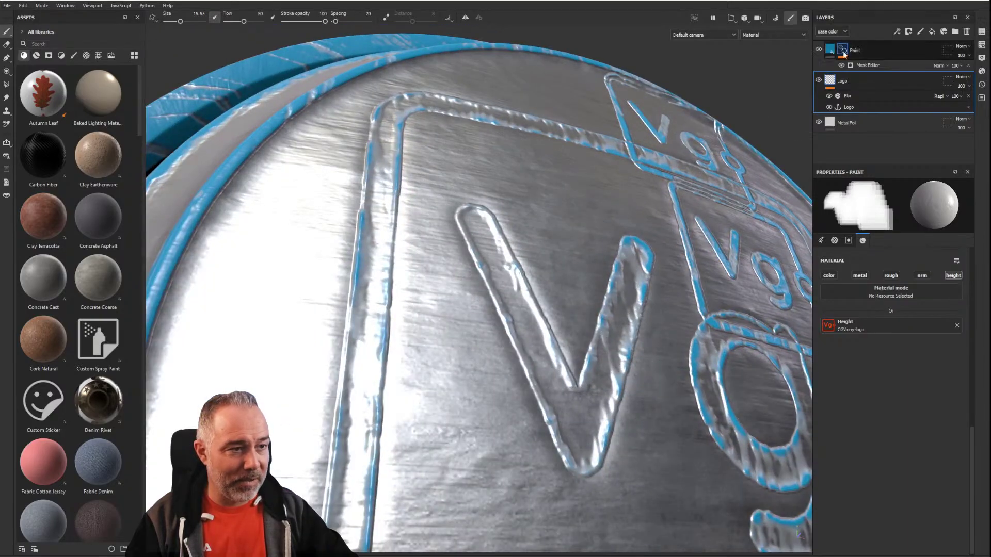
left_click(819, 80)
left_click(820, 80)
left_click(819, 80)
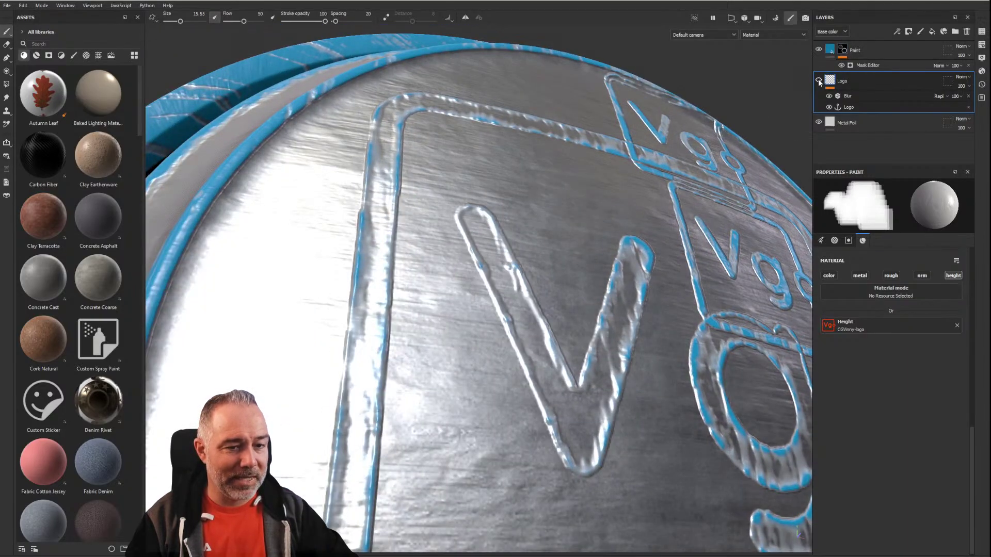
left_click(820, 80)
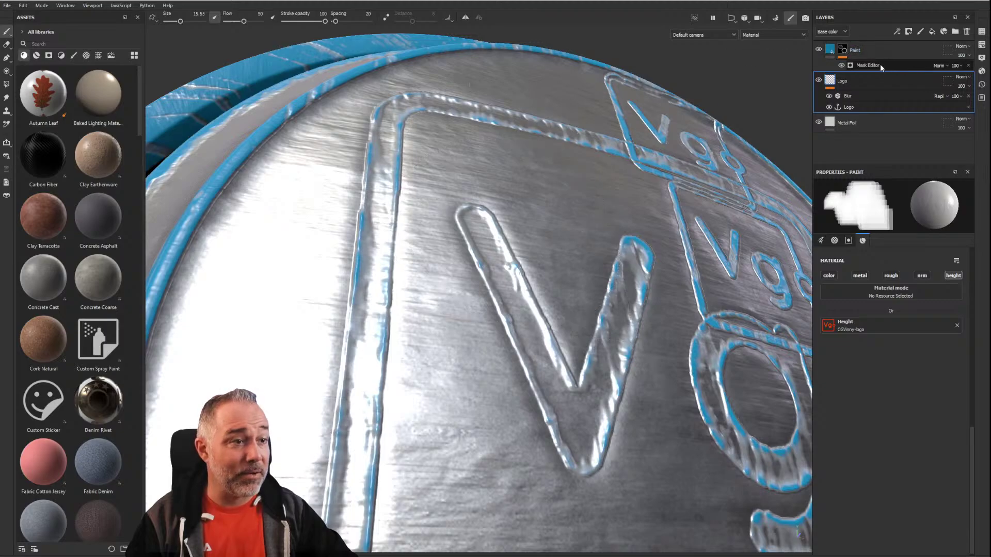
scroll(550, 173, "down", 6)
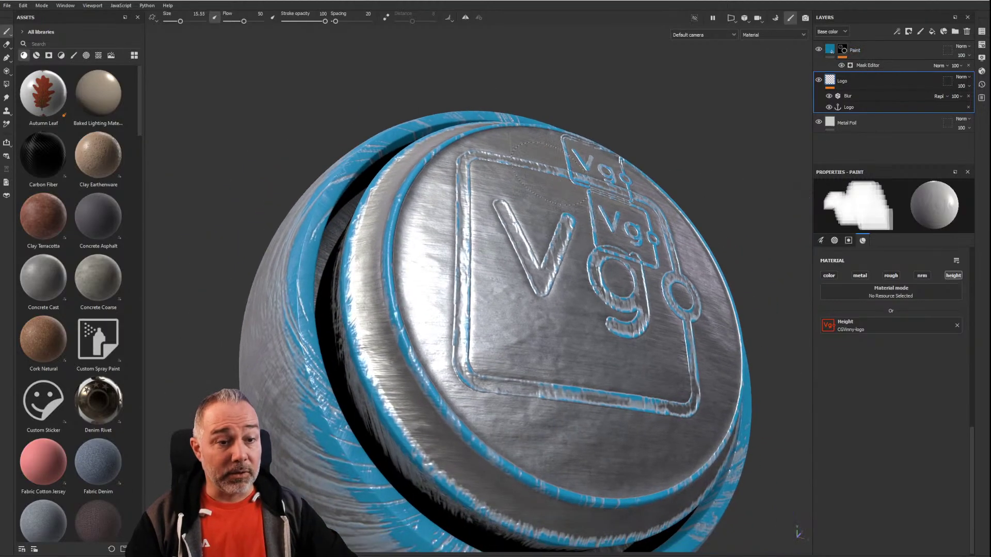
mouse_move(550, 173)
left_mouse_down("alt")
mouse_move(521, 245)
mouse_move(434, 263)
left_mouse_up("alt")
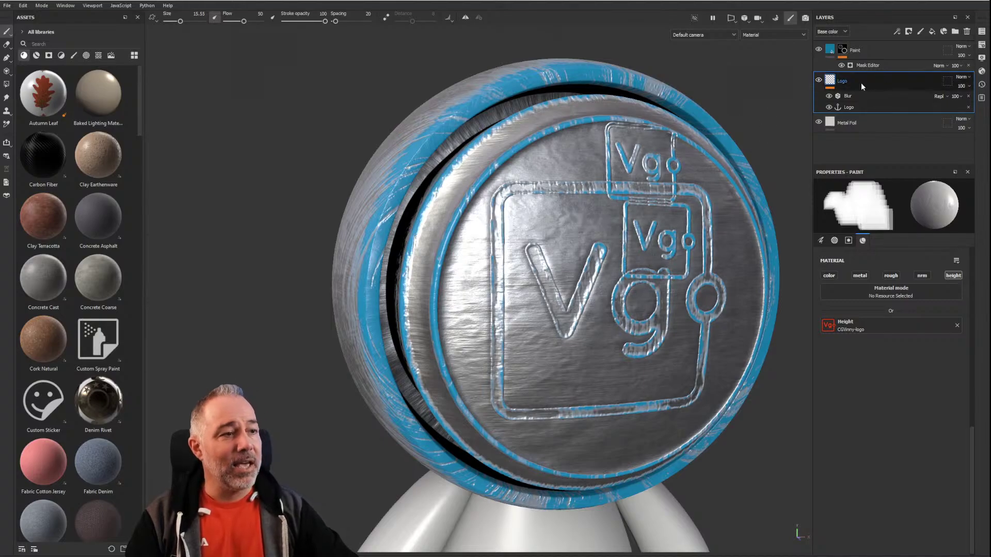
Step: Add a paint layer above the Logo layer and name it Normal details
left_click(922, 32)
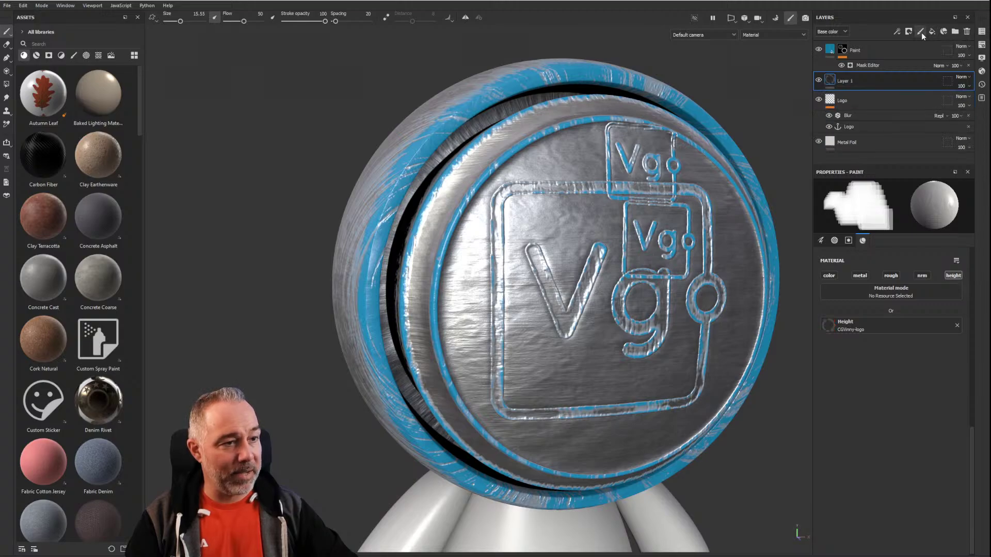
double_click(846, 81)
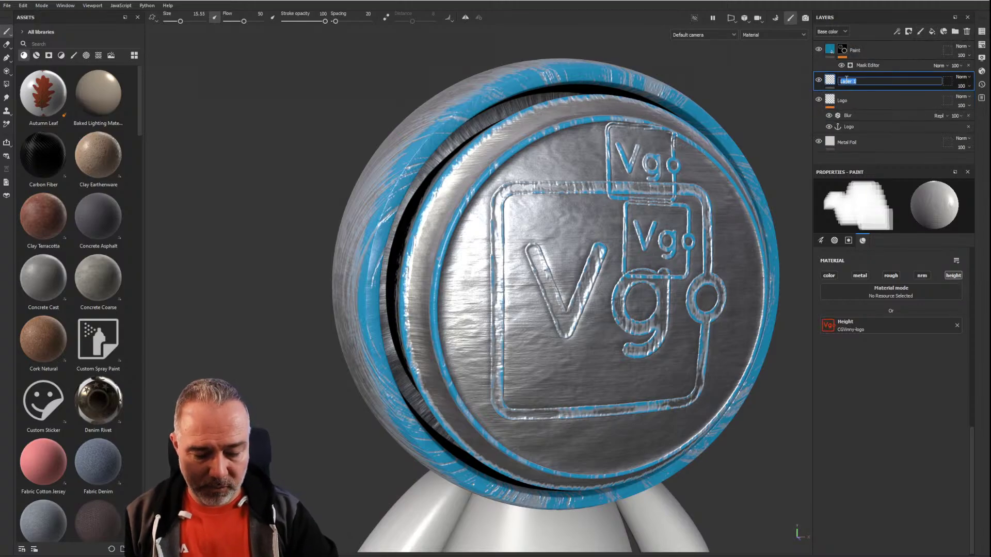
type("No")
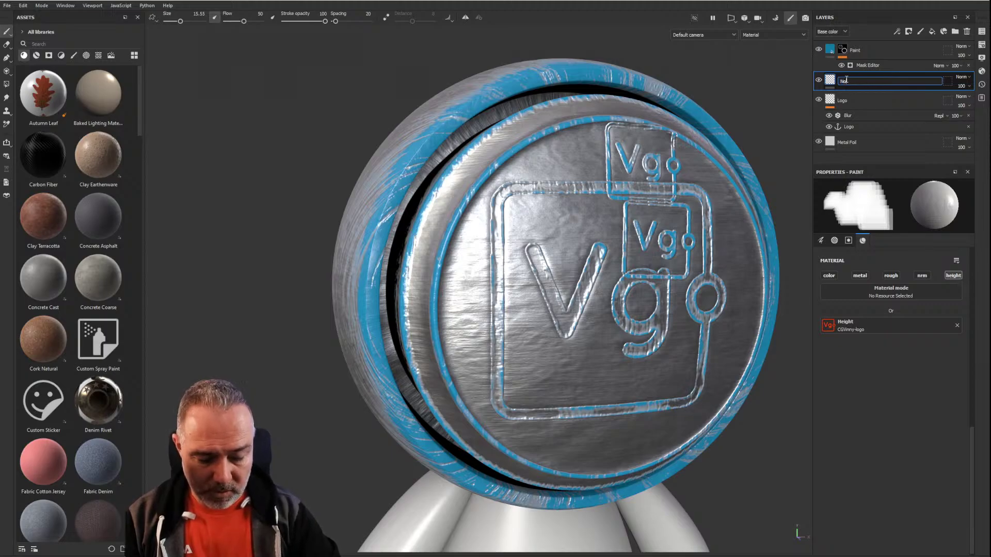
type("rmal details")
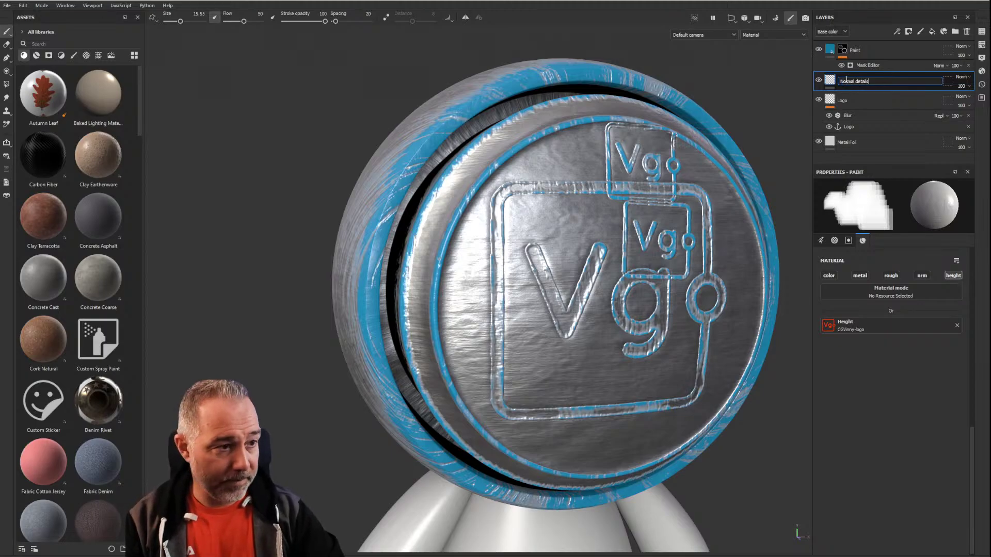
key("Return")
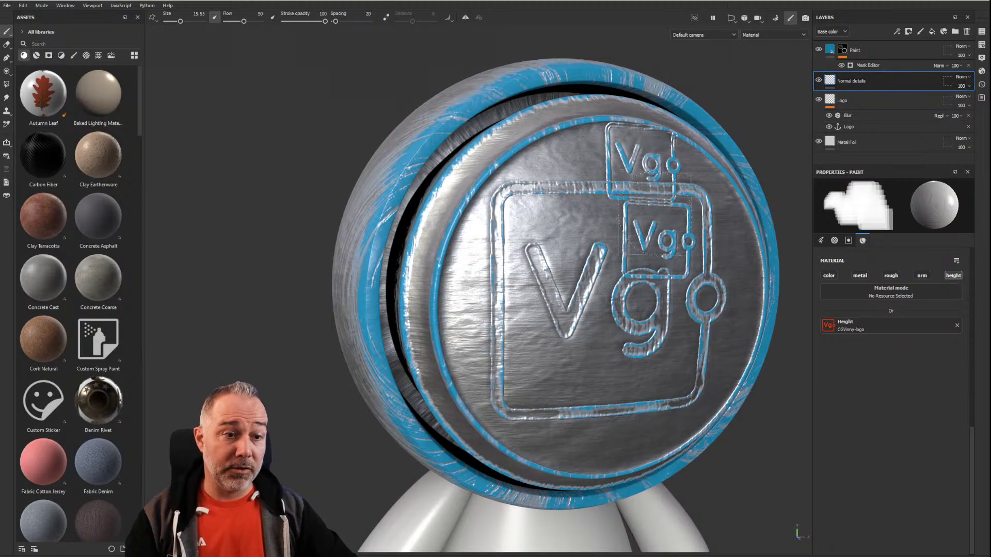
Step: Clear the logo from the brush material's height and leave only the normal channel active for painting on the back of the head
scroll(589, 223, "down", 2)
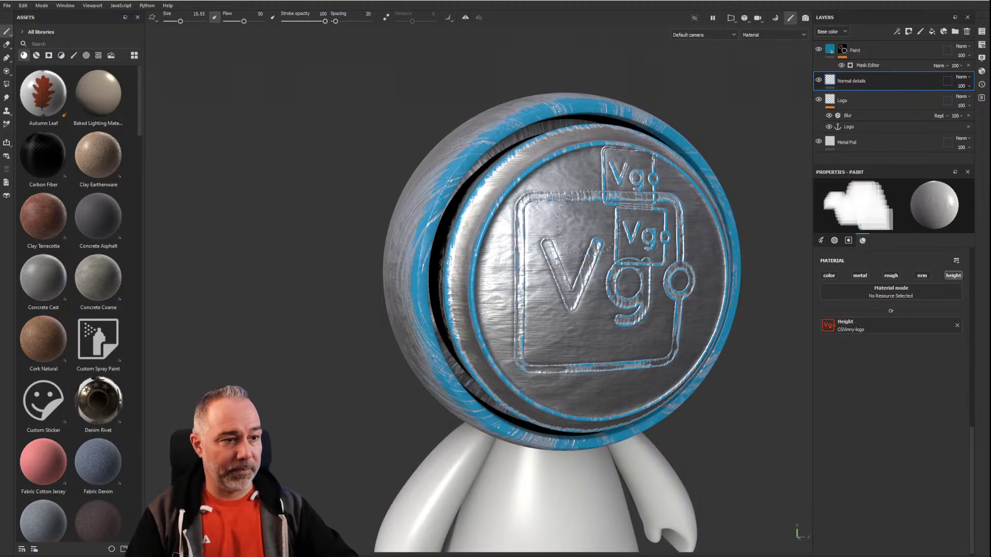
middle_click_drag(347, 224, 399, 260, "alt")
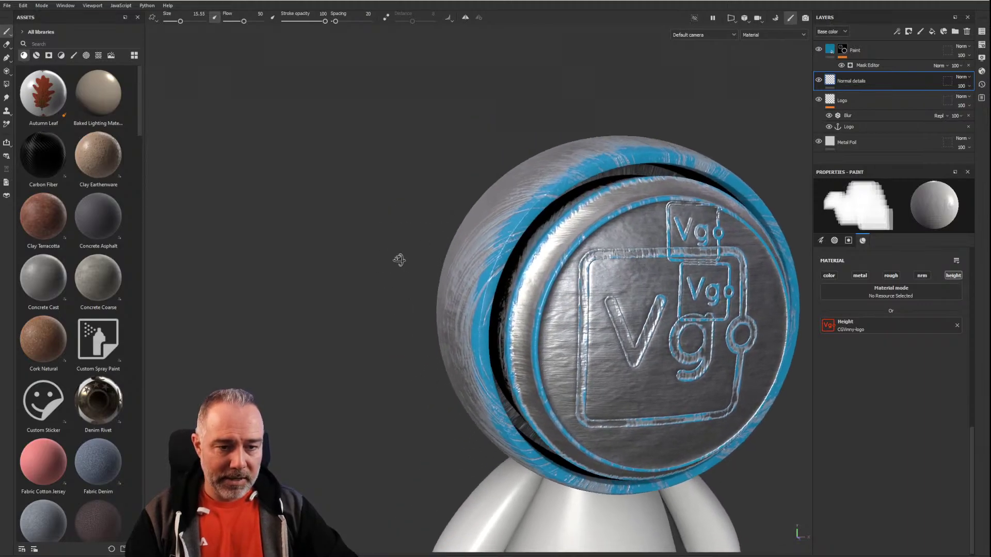
left_click_drag(399, 261, 723, 265, "alt")
middle_click_drag(446, 283, 575, 229, "alt")
scroll(575, 230, "down", 1)
mouse_move(543, 243)
right_mouse_down("shift")
mouse_move(485, 244)
mouse_move(530, 247)
mouse_move(537, 233)
right_mouse_up("shift")
left_click_drag(535, 232, 572, 255, "alt")
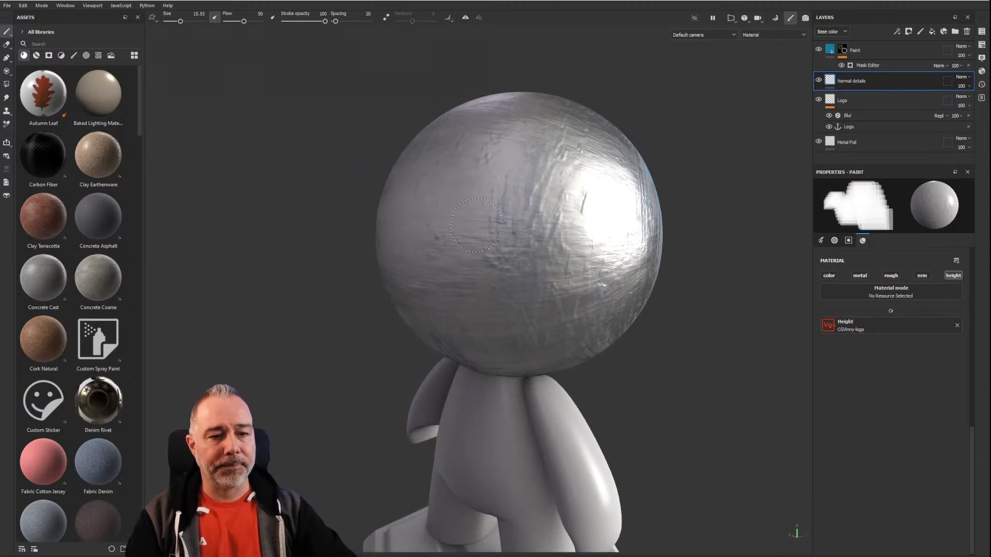
middle_click_drag(572, 256, 536, 255, "alt")
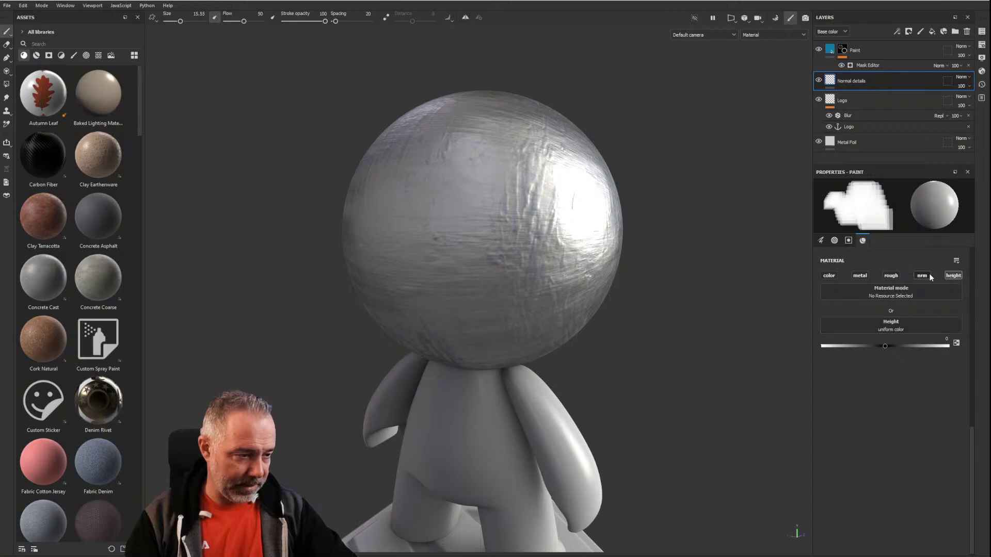
left_click(927, 275)
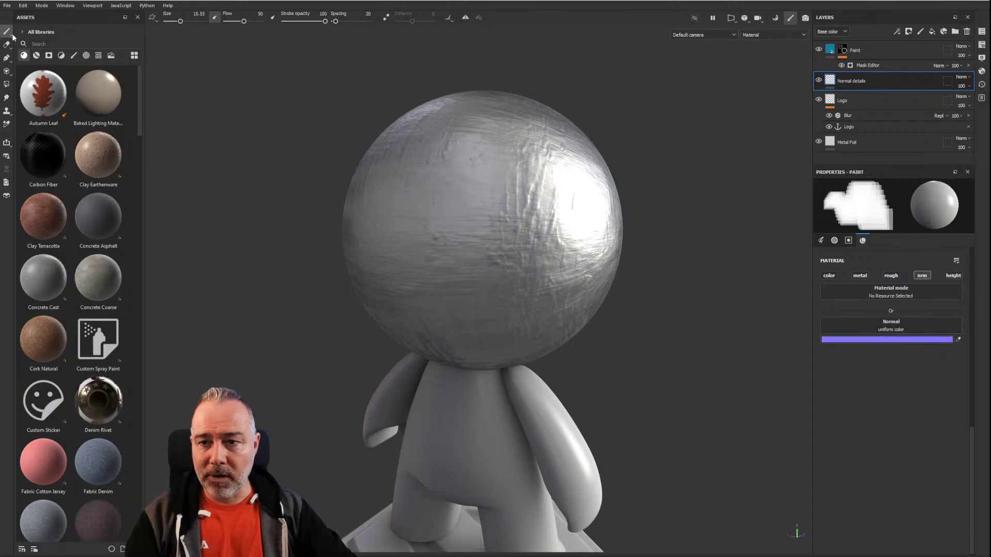
Step: Find the Circle Button Cross texture in the assets and load it as the brush's Normal resource
left_click(98, 55)
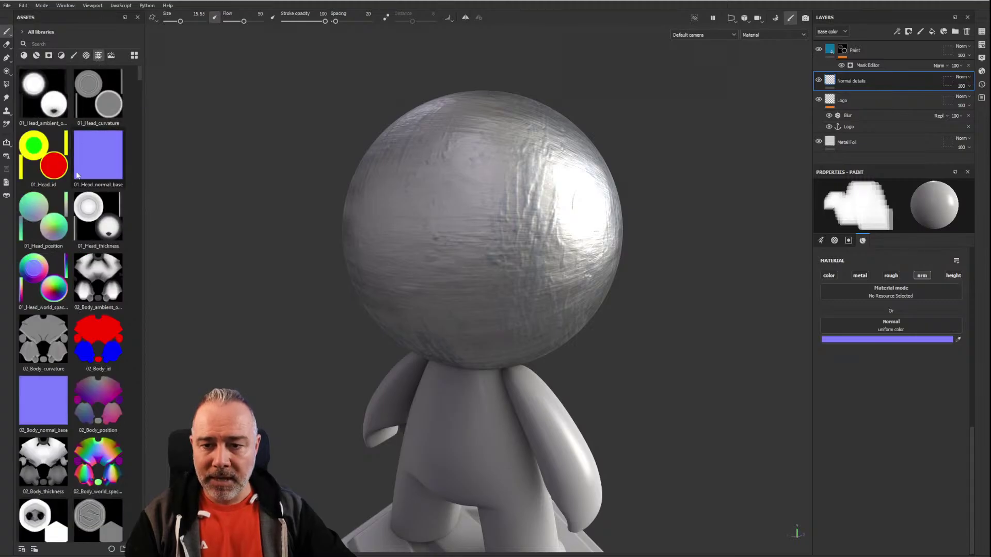
scroll(78, 184, "down", 3)
scroll(80, 185, "down", 3)
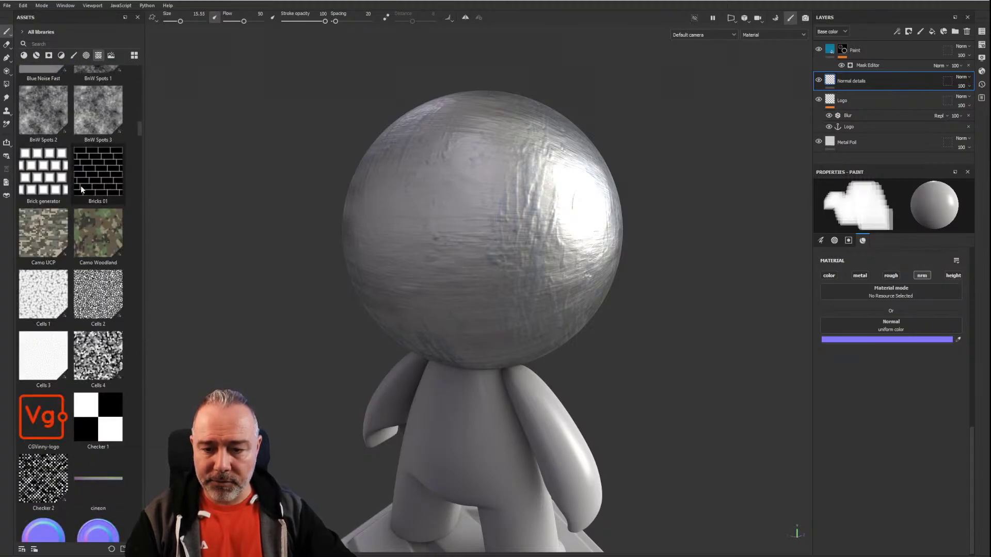
scroll(81, 184, "up", 6)
scroll(85, 312, "down", 6)
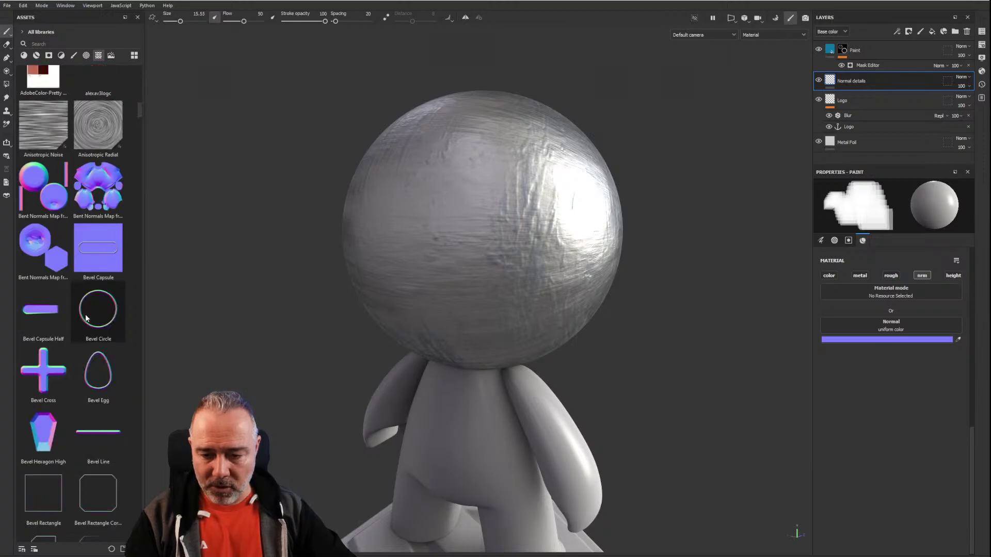
scroll(85, 314, "up", 3)
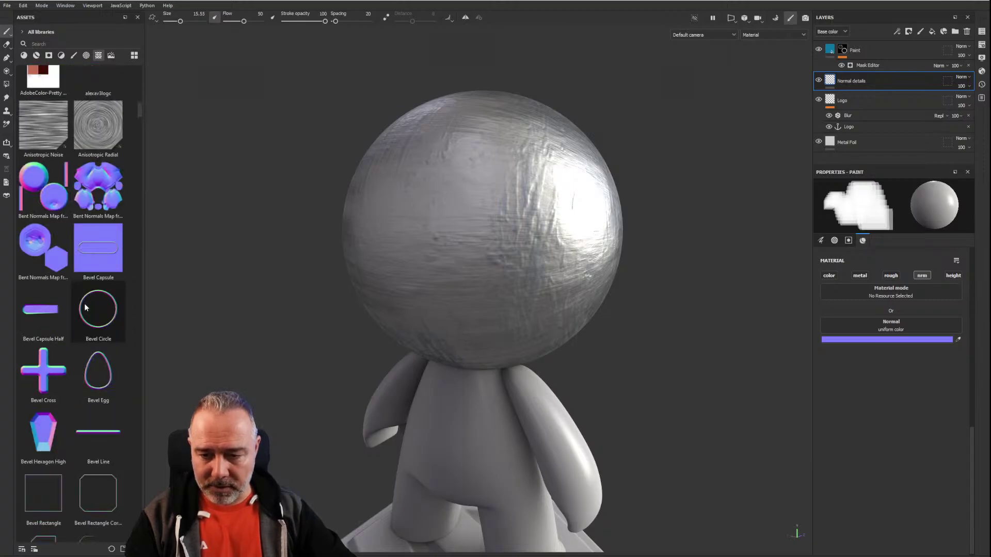
scroll(72, 367, "down", 10)
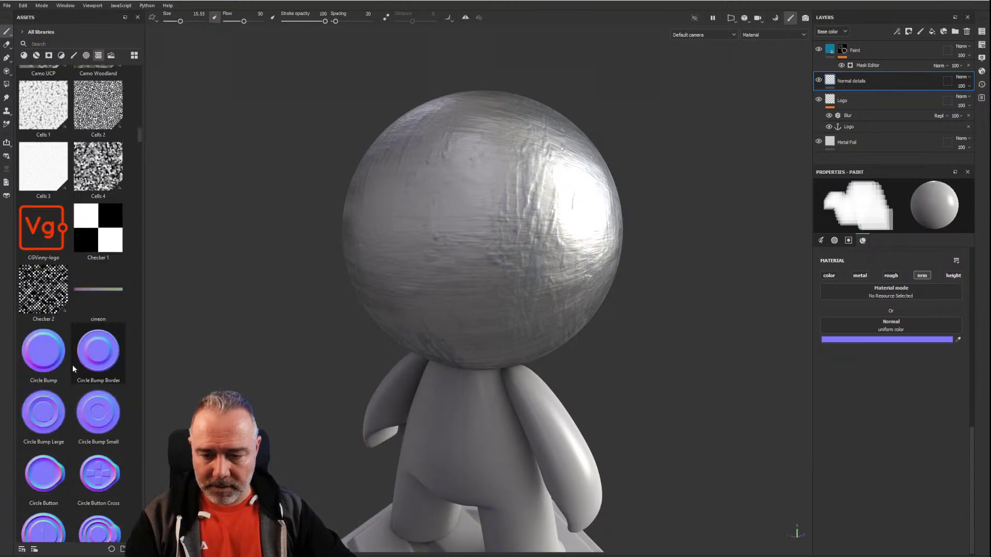
scroll(51, 351, "down", 3)
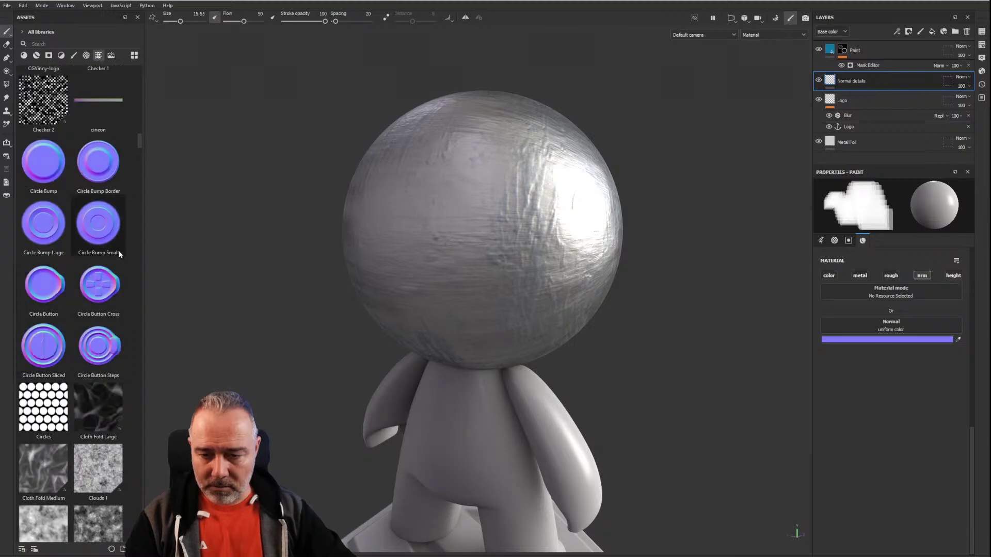
left_click(96, 284)
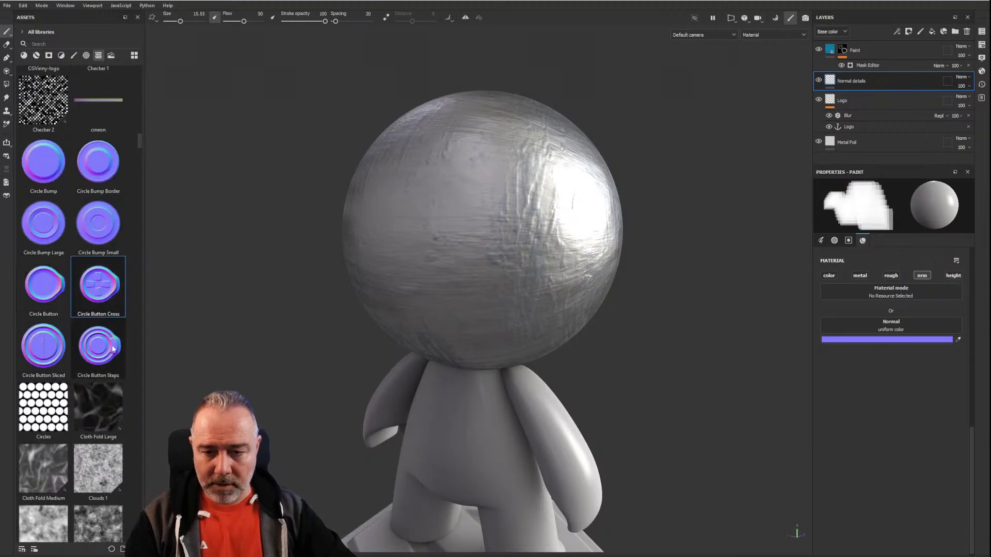
left_click_drag(96, 283, 906, 327)
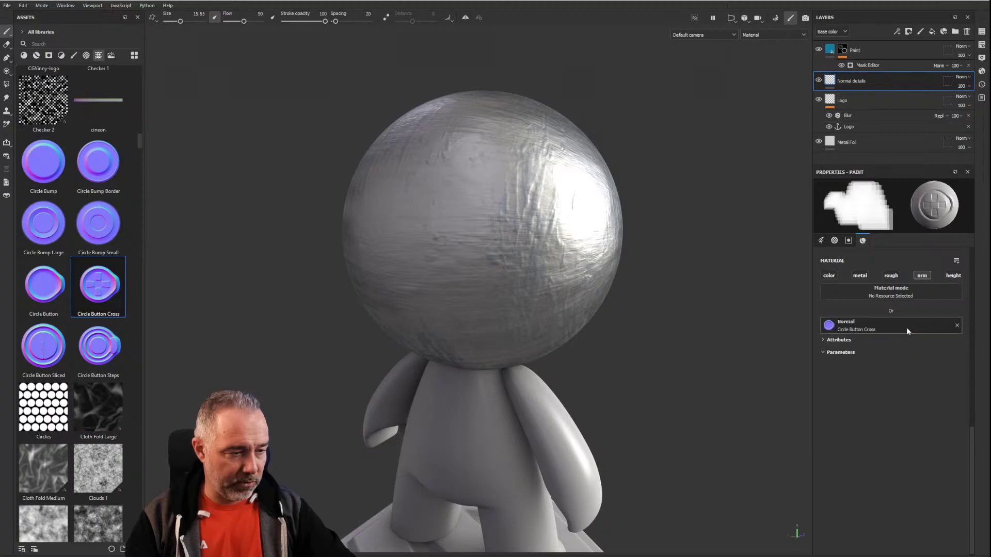
Step: Stamp the button cross detail on the back of the head with brush size about 54.8 and check it from several angles
right_click_drag(469, 220, 560, 220, "ctrl")
left_click(482, 230)
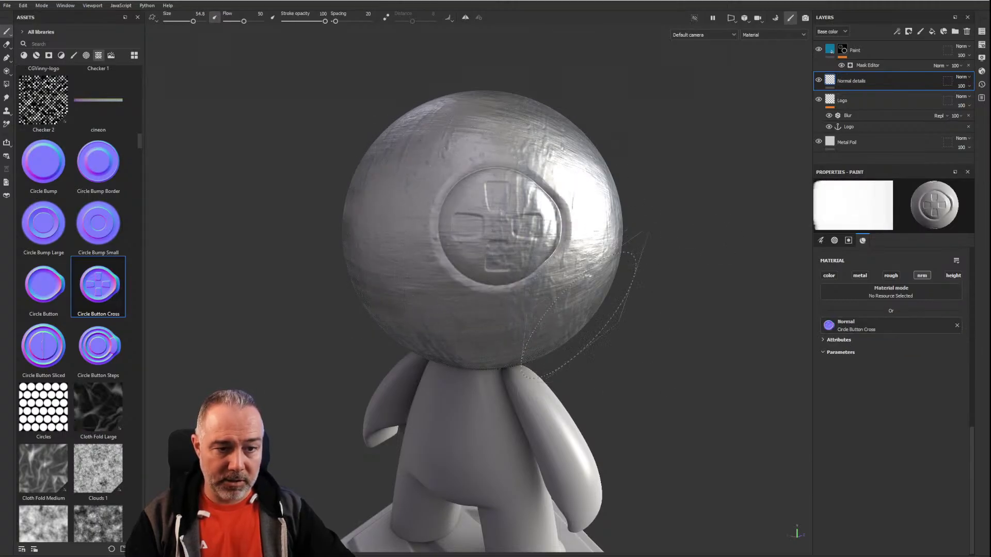
mouse_move(483, 229)
left_mouse_down("alt")
mouse_move(719, 286)
mouse_move(456, 316)
mouse_move(478, 321)
left_mouse_up("alt")
scroll(514, 289, "down", 4)
scroll(508, 281, "up", 5)
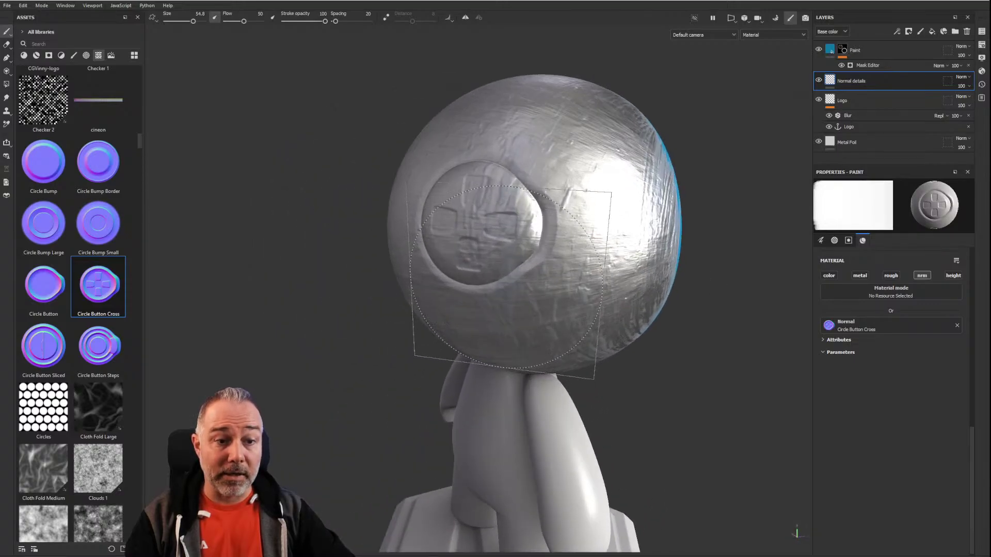
scroll(520, 271, "down", 4)
mouse_move(523, 267)
left_mouse_down("alt")
mouse_move(533, 281)
mouse_move(237, 245)
mouse_move(376, 294)
mouse_move(359, 291)
left_mouse_up("alt")
mouse_move(484, 318)
left_mouse_down("alt")
mouse_move(690, 348)
mouse_move(728, 321)
left_mouse_up("alt")
scroll(514, 320, "up", 5)
left_click_drag(515, 320, 489, 282, "alt")
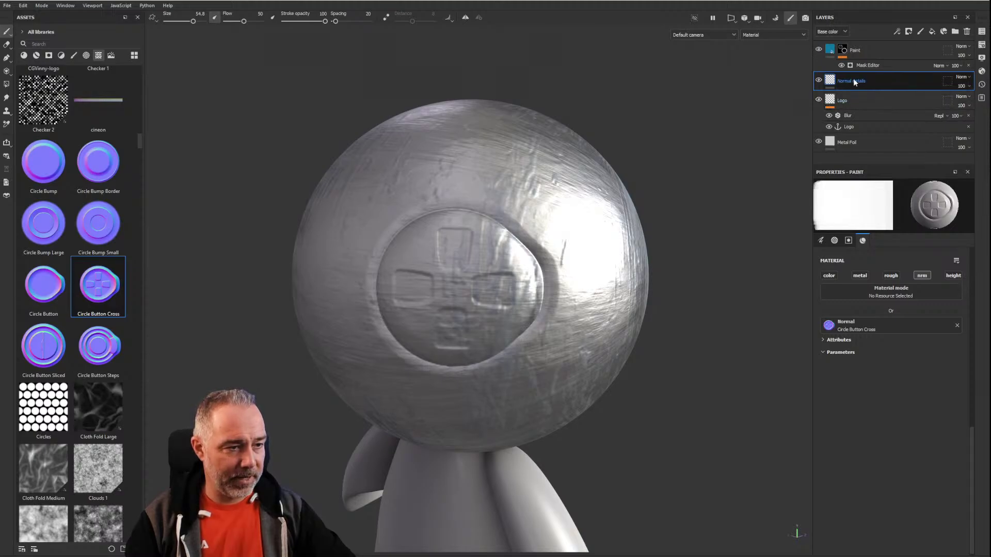
Step: Add an anchor point to the Normal details layer and assign it as the Mask Editor's Micro Normal input, referencing the Normal channel
left_click(896, 31)
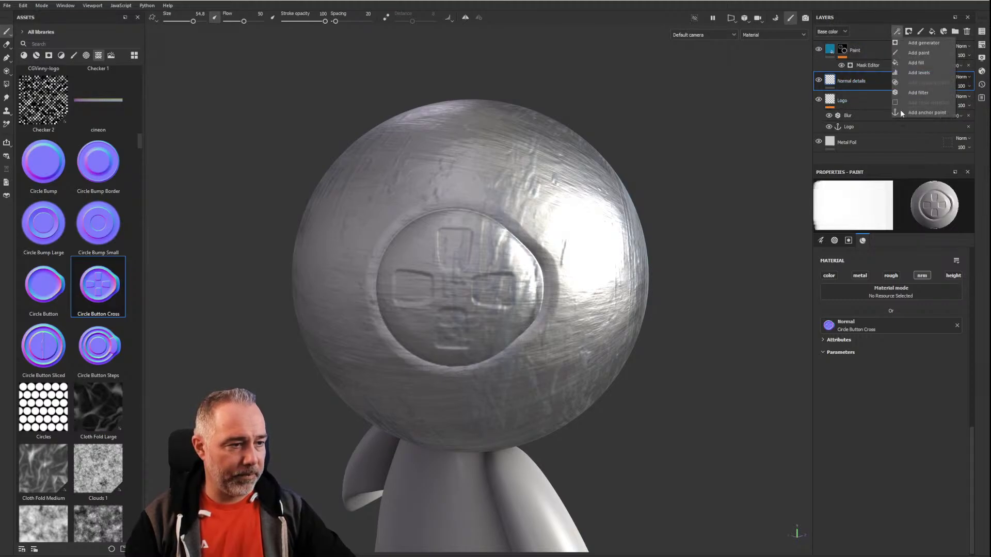
left_click(912, 113)
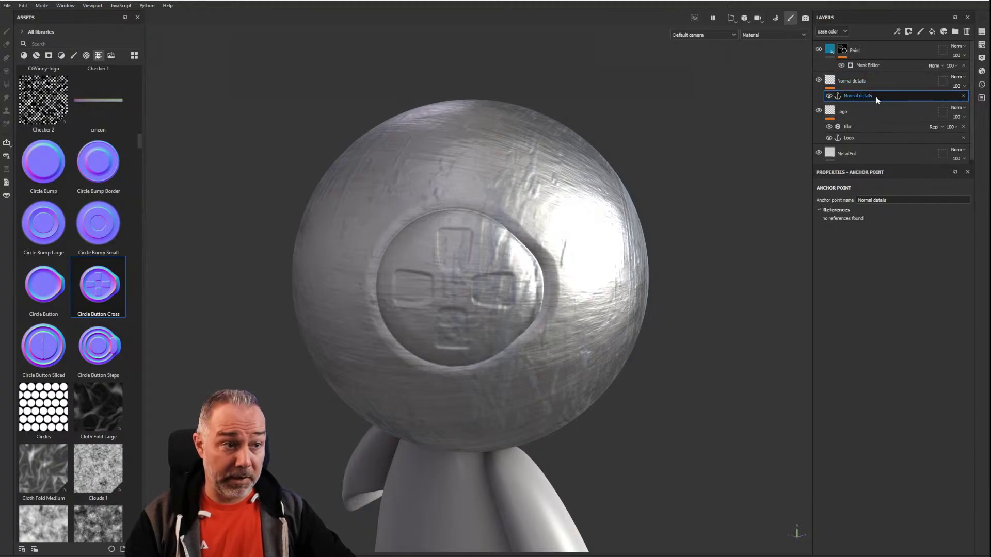
left_click(863, 64)
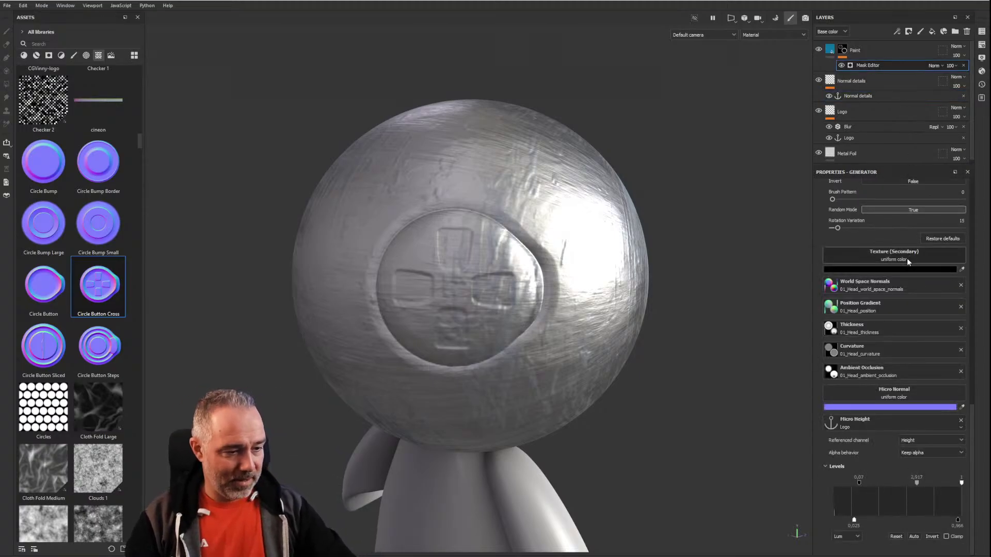
left_click(890, 398)
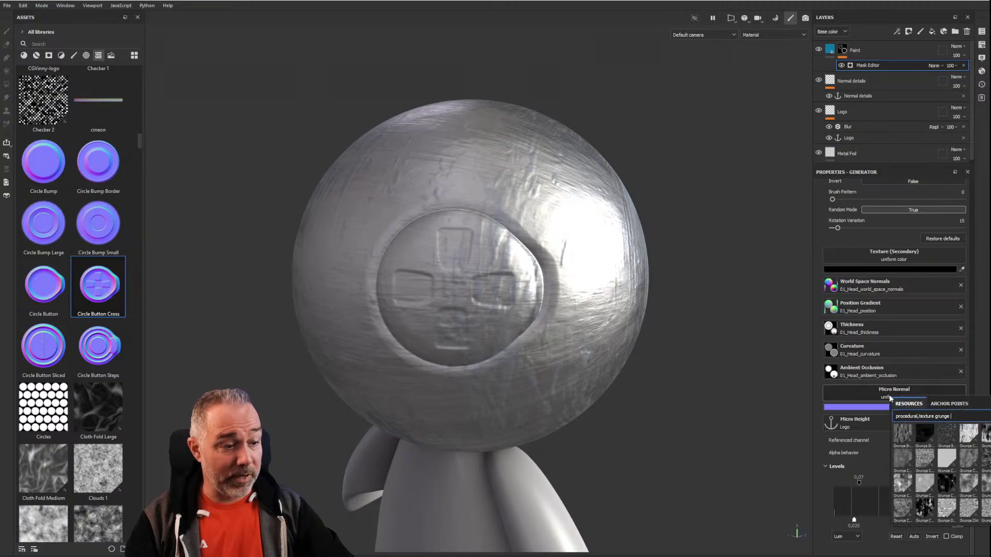
left_click(947, 406)
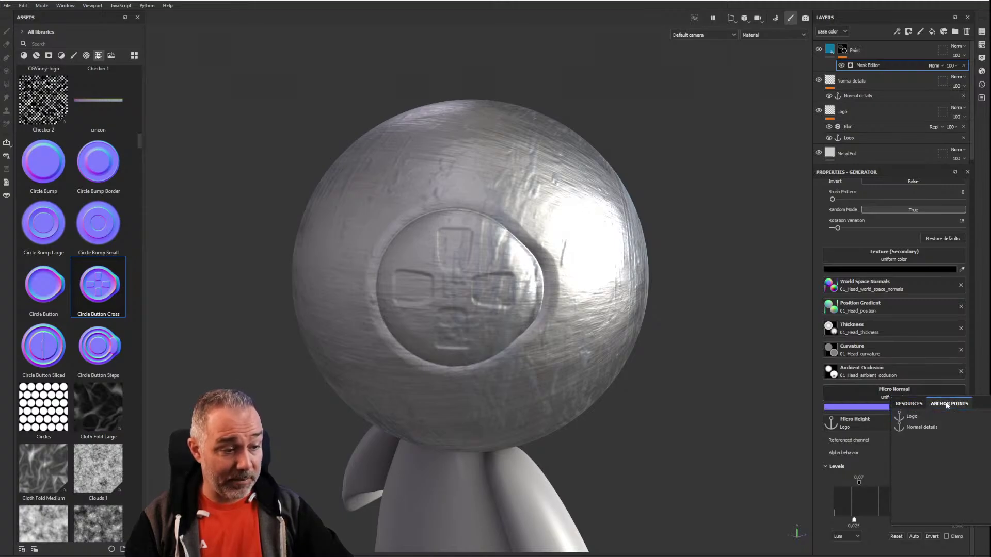
left_click(928, 427)
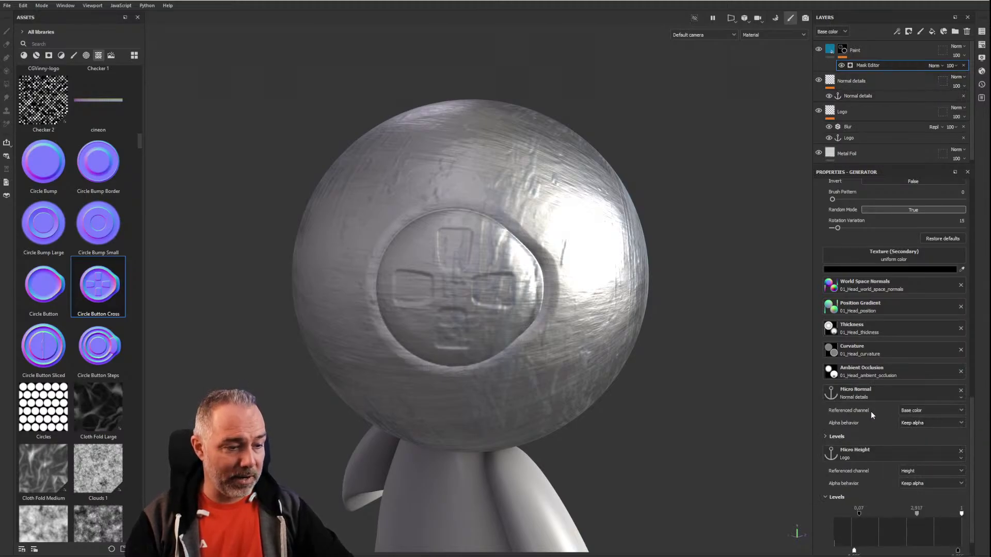
left_click(916, 411)
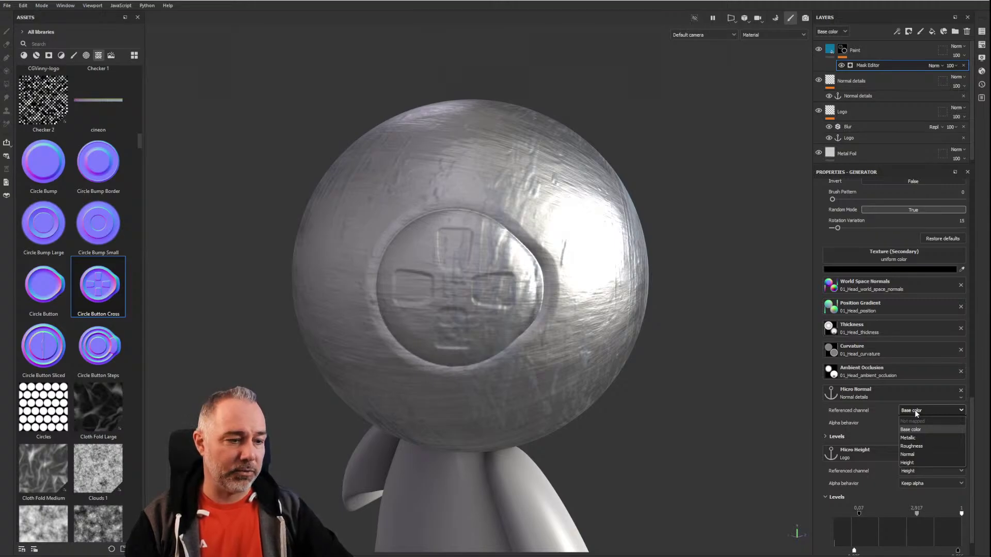
left_click(907, 454)
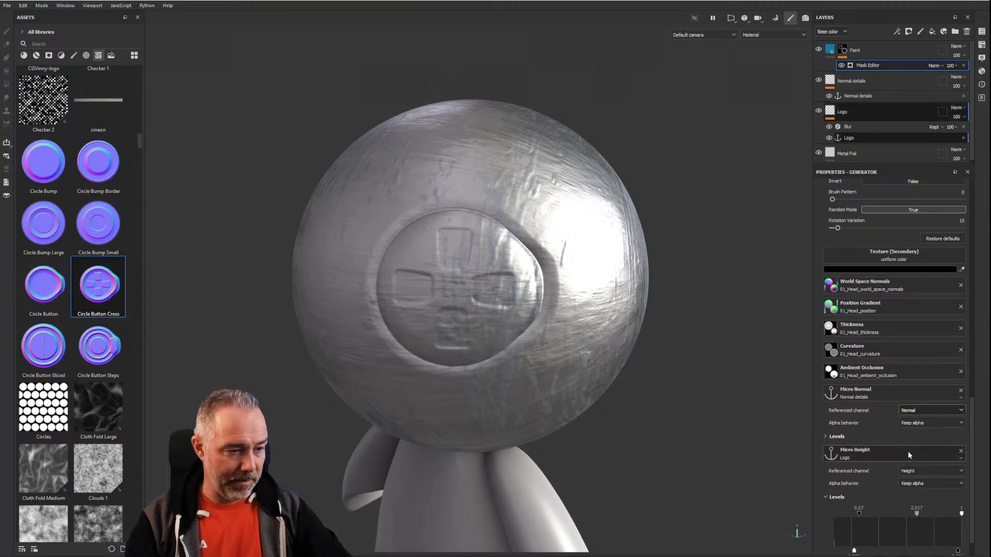
Step: Enable Micro Normal in the Mask Editor's Micro Details and check the paint around the stamped button cross
scroll(898, 341, "up", 5)
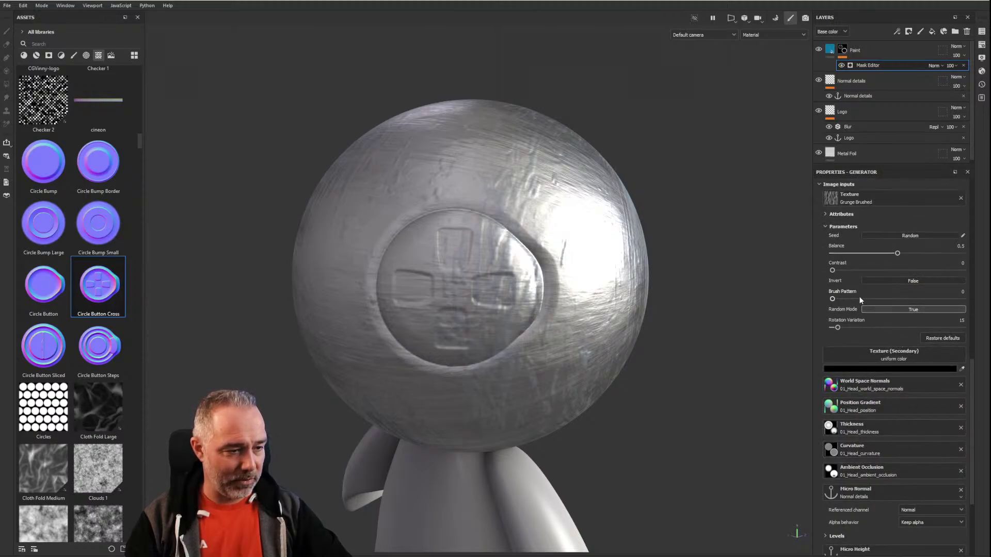
scroll(879, 394, "up", 3)
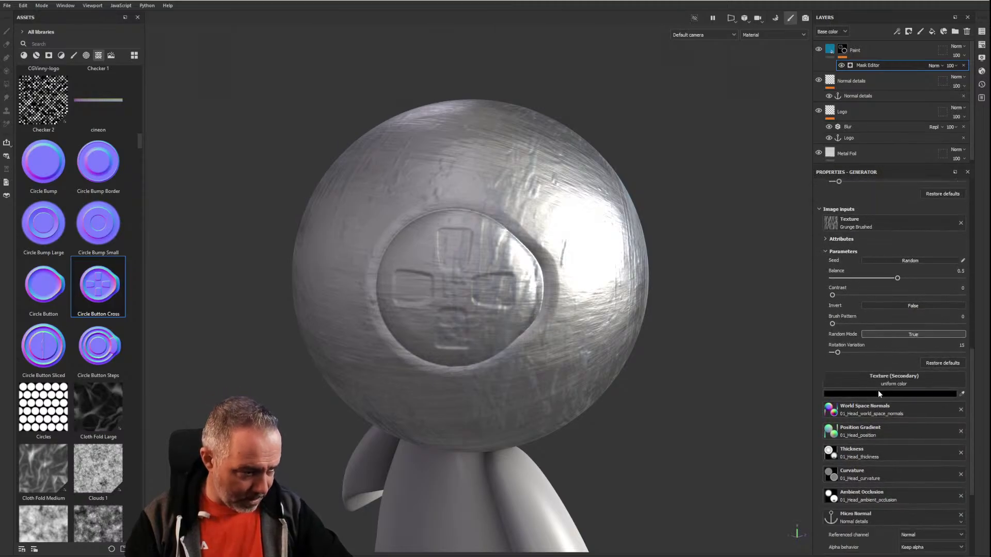
scroll(880, 312, "down", 3)
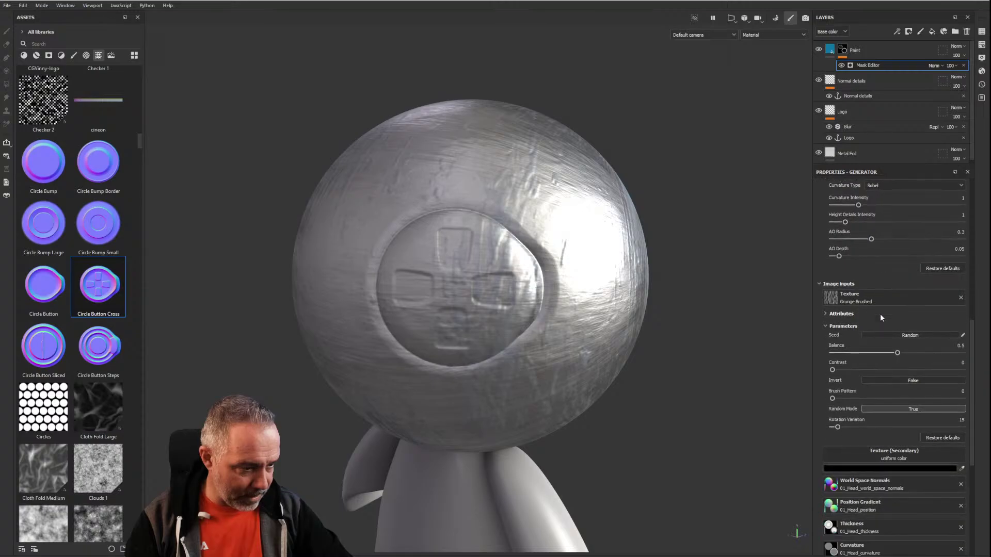
scroll(869, 357, "down", 3)
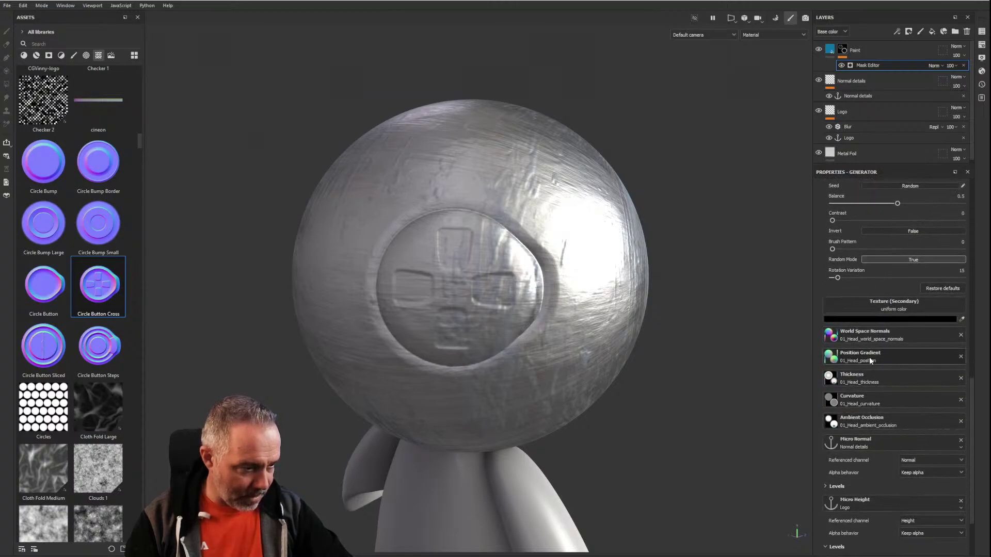
scroll(869, 357, "up", 6)
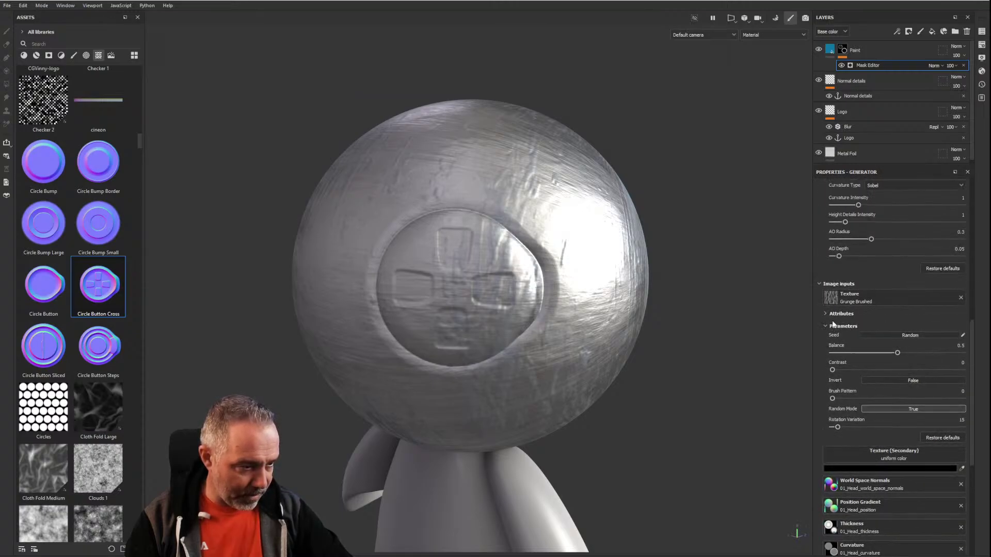
scroll(831, 328, "up", 7)
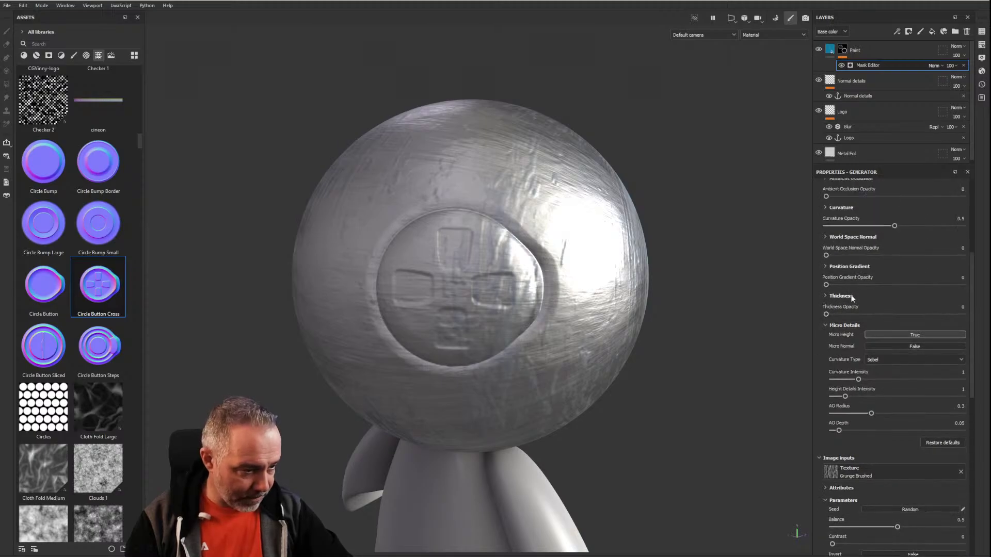
scroll(877, 271, "down", 6)
scroll(876, 271, "down", 6)
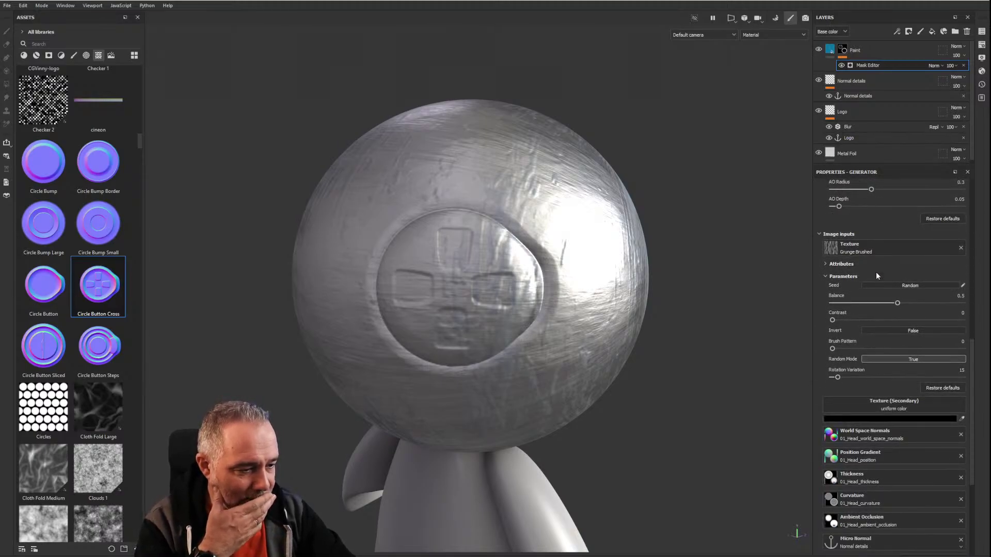
scroll(863, 354, "up", 8)
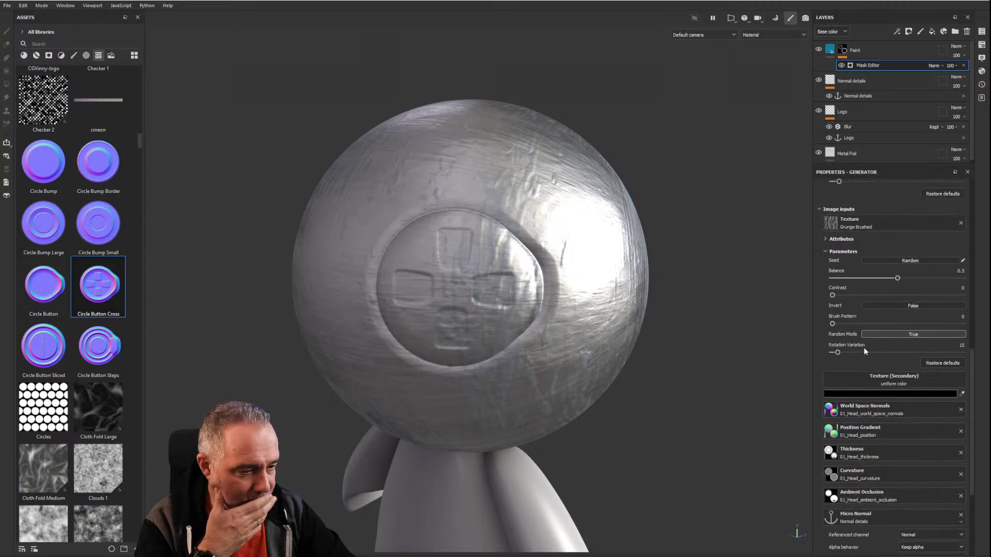
scroll(864, 349, "up", 2)
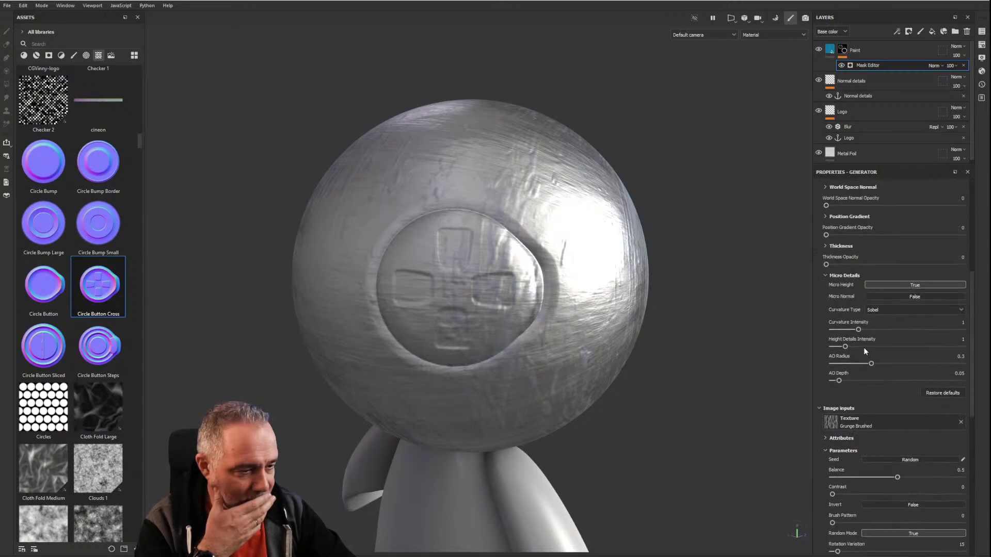
left_click(887, 299)
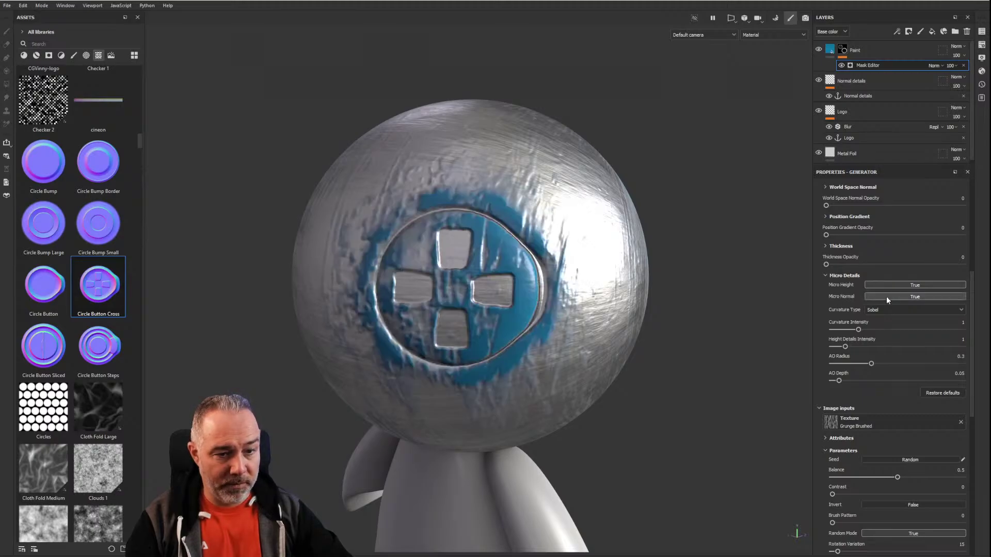
mouse_move(473, 173)
left_mouse_down("alt")
mouse_move(497, 163)
mouse_move(483, 220)
mouse_move(570, 243)
mouse_move(473, 247)
left_mouse_up("alt")
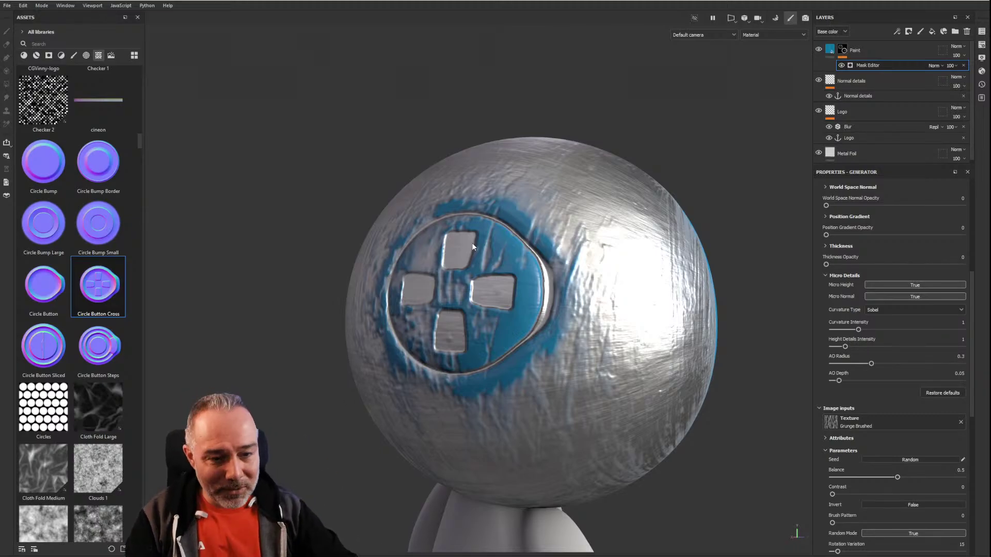
left_click_drag(472, 243, 510, 279, "alt")
scroll(509, 278, "up", 3)
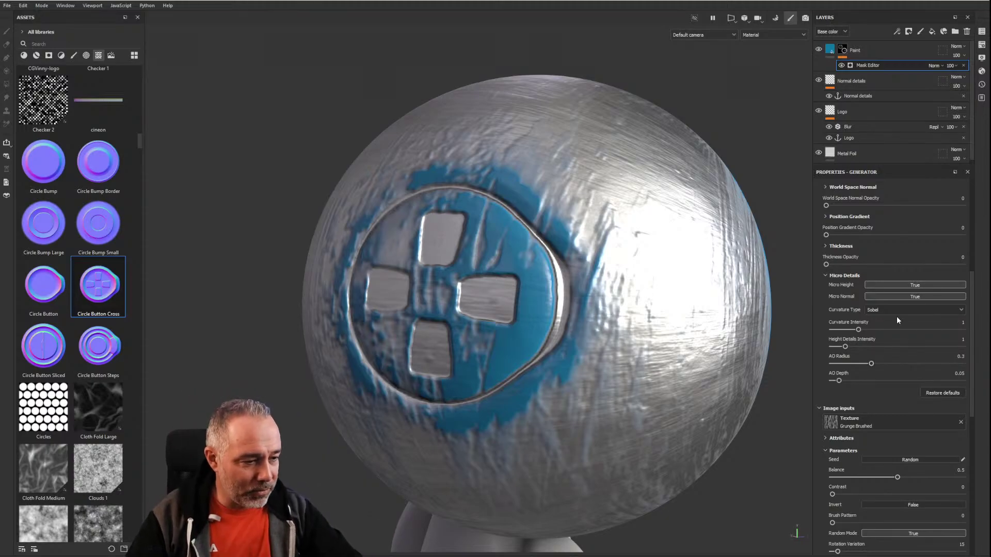
Step: Try inverting the Red and Green channels in the Levels of the Micro Normal input
scroll(919, 377, "down", 7)
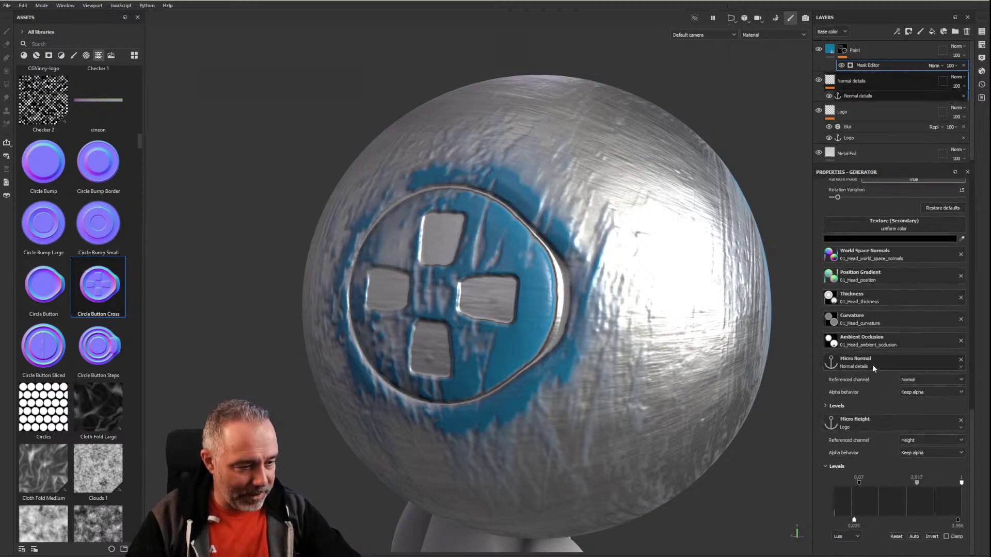
left_click(837, 406)
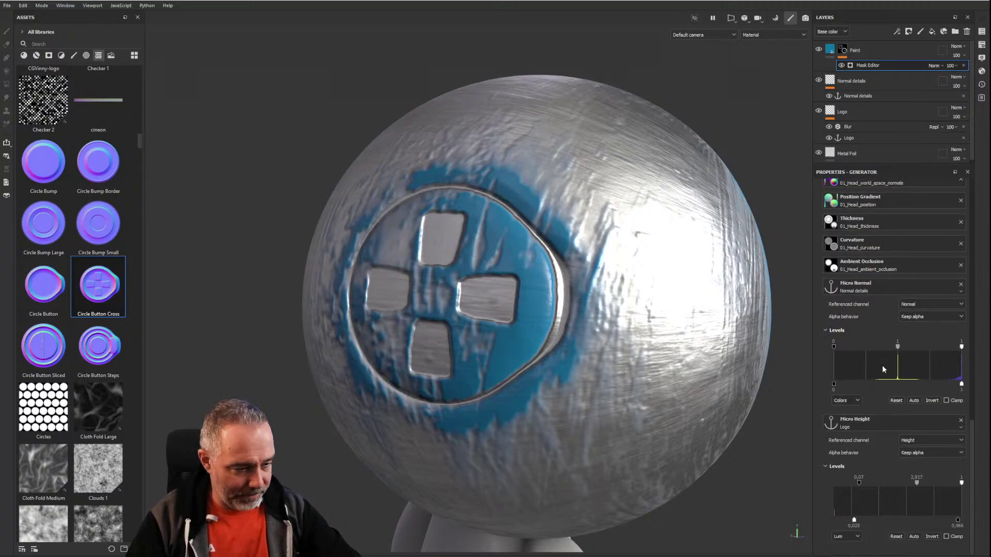
left_click(851, 401)
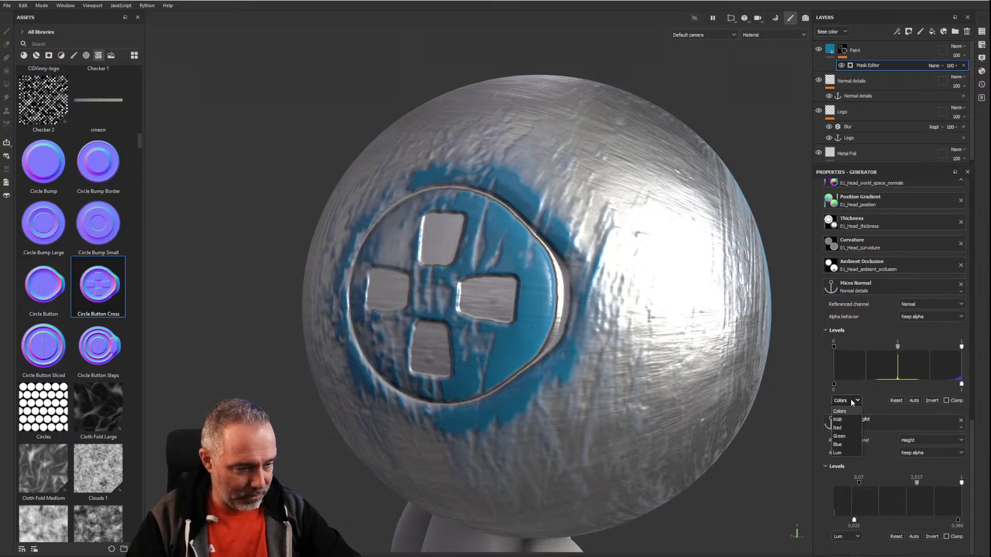
left_click(843, 428)
left_click(932, 401)
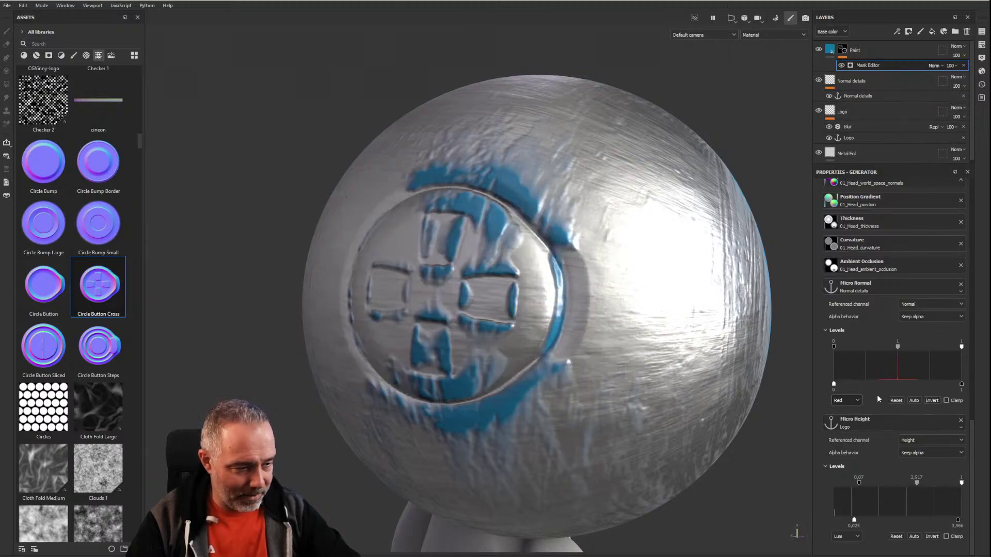
left_click(846, 400)
left_click(849, 436)
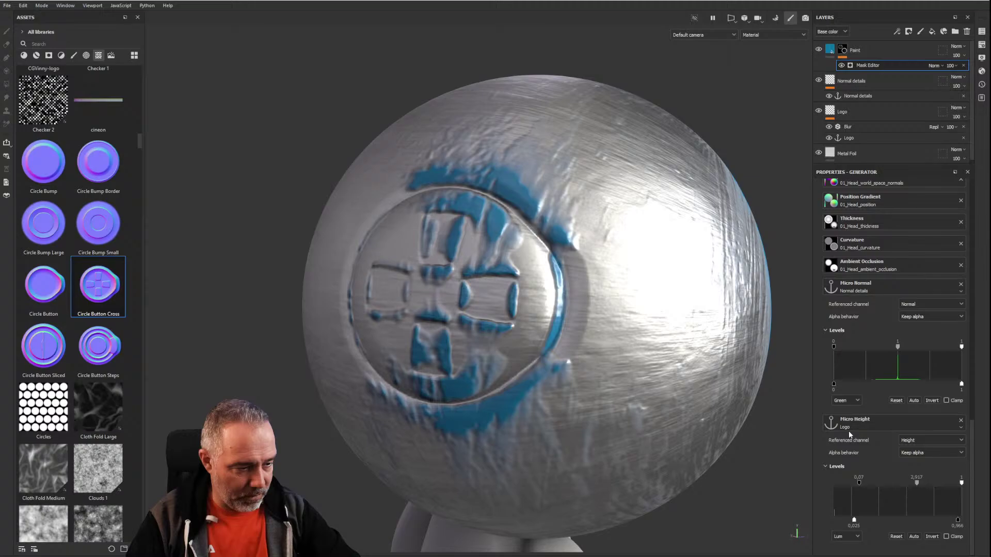
left_click(930, 402)
left_click_drag(390, 211, 480, 264, "alt")
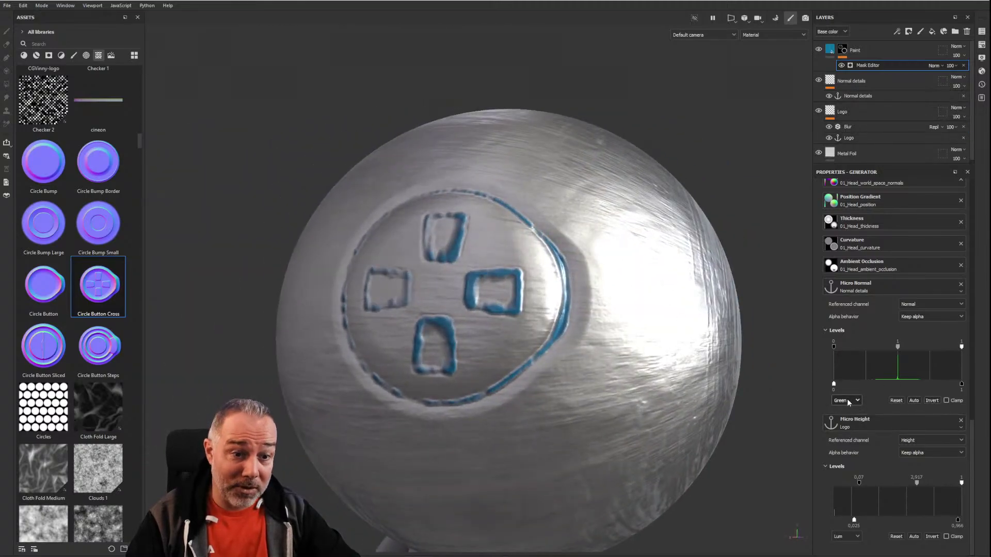
Step: Try inverting the Blue channel in the Micro Normal levels and undo all the channel inversions
left_click(847, 398)
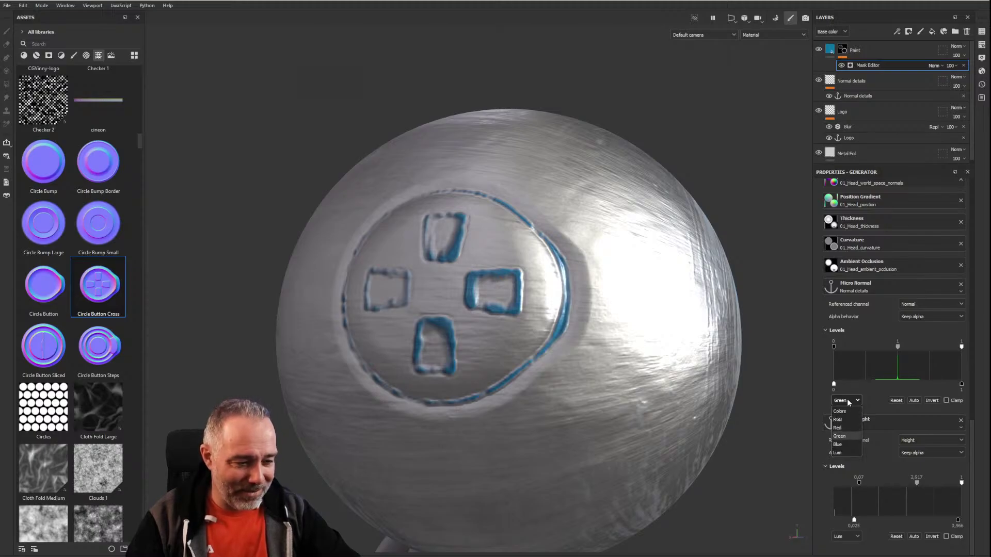
left_click(839, 444)
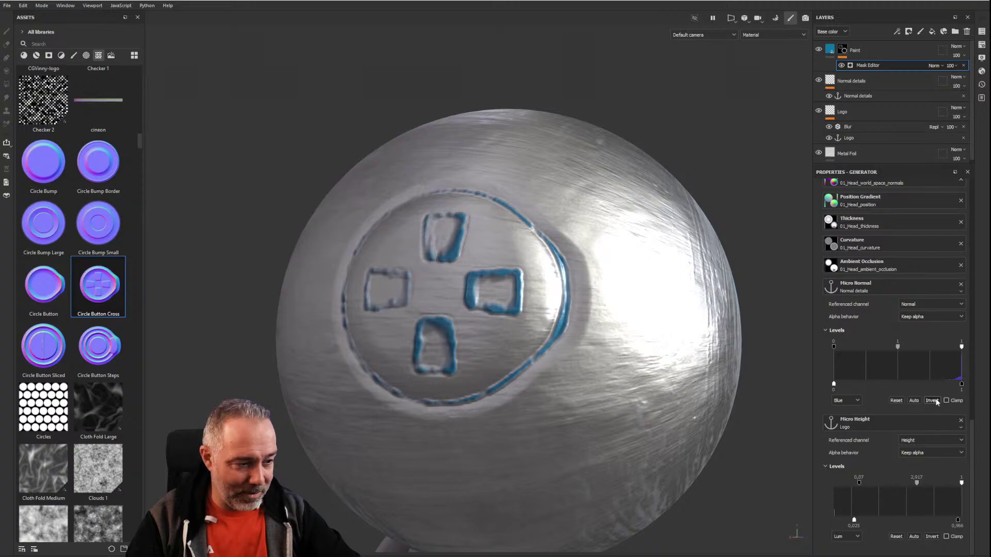
left_click_drag(458, 283, 501, 367, "alt")
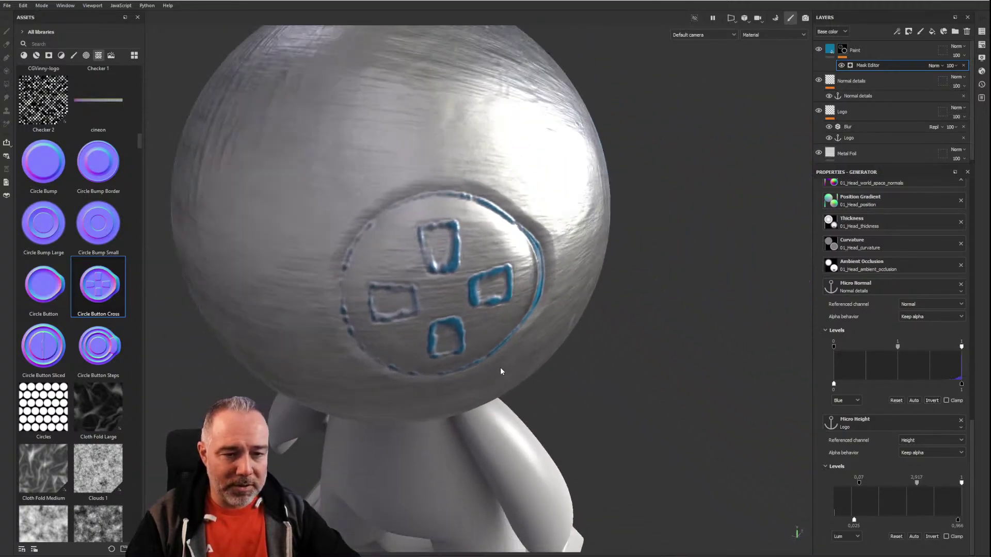
scroll(503, 358, "up", 2)
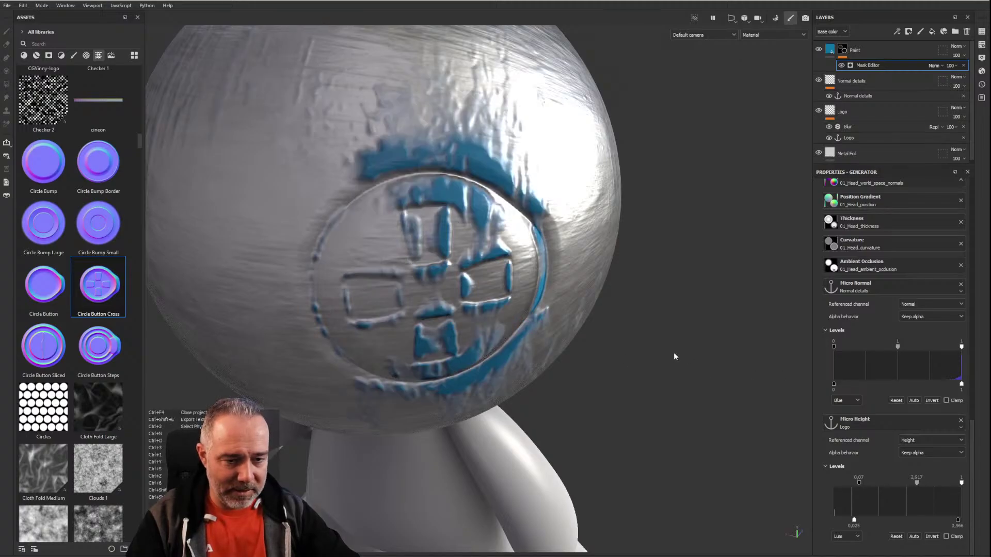
left_click(847, 401)
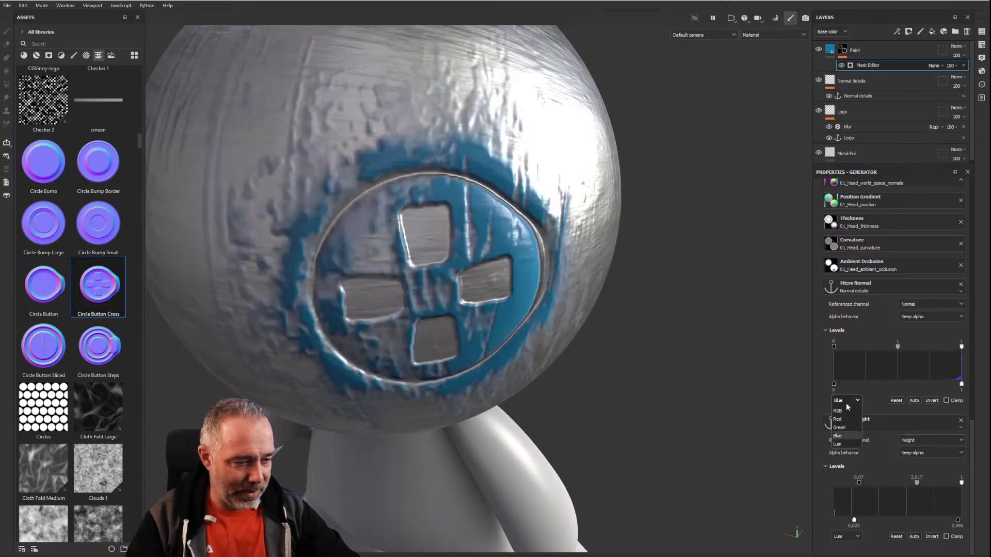
left_click(545, 255)
Step: Examine the paint wear around the logos on the front and the button cross on the back of the head
scroll(553, 259, "down", 3)
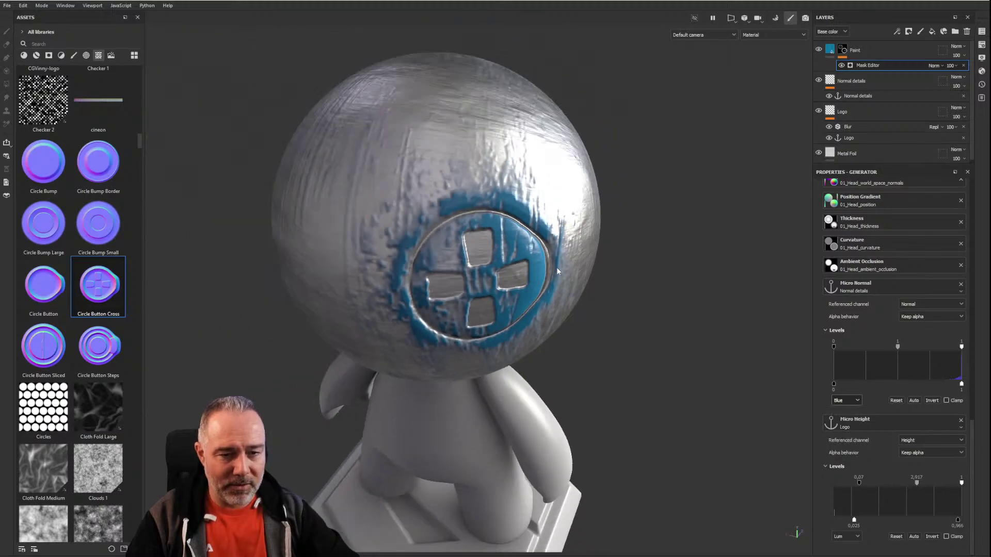
left_click_drag(625, 271, 573, 240, "alt")
middle_click_drag(567, 240, 419, 243, "alt")
left_click_drag(419, 243, 484, 218, "alt")
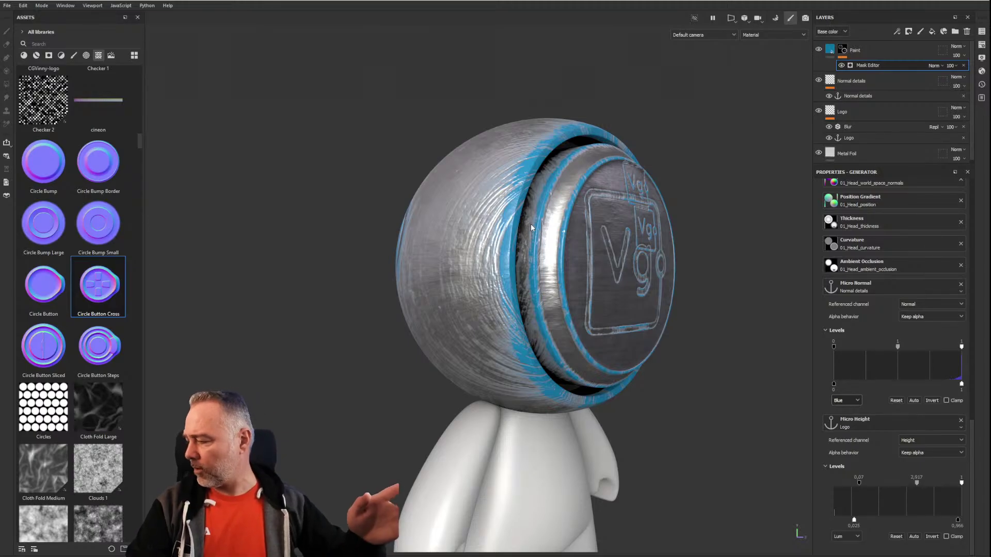
scroll(553, 258, "down", 2)
left_click_drag(539, 248, 488, 223, "alt")
scroll(488, 223, "up", 2)
middle_click_drag(517, 202, 488, 248, "alt")
left_click_drag(488, 248, 471, 264, "alt")
scroll(509, 256, "up", 2)
scroll(608, 199, "up", 2)
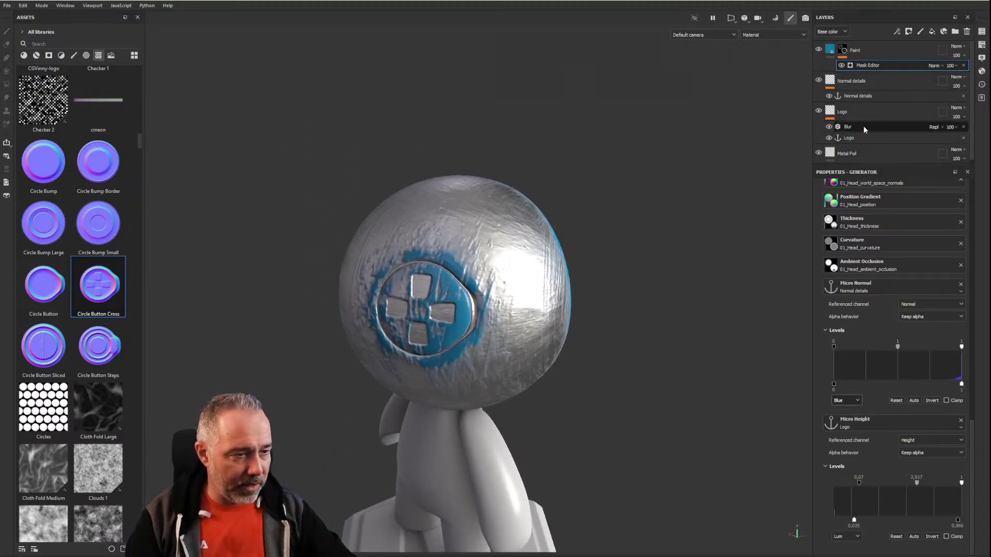
Step: On the Normal details layer, stamp a second button cross above the first, and a Circle Button loaded as the brush's Normal resource beside it
left_click(858, 81)
left_click(488, 232)
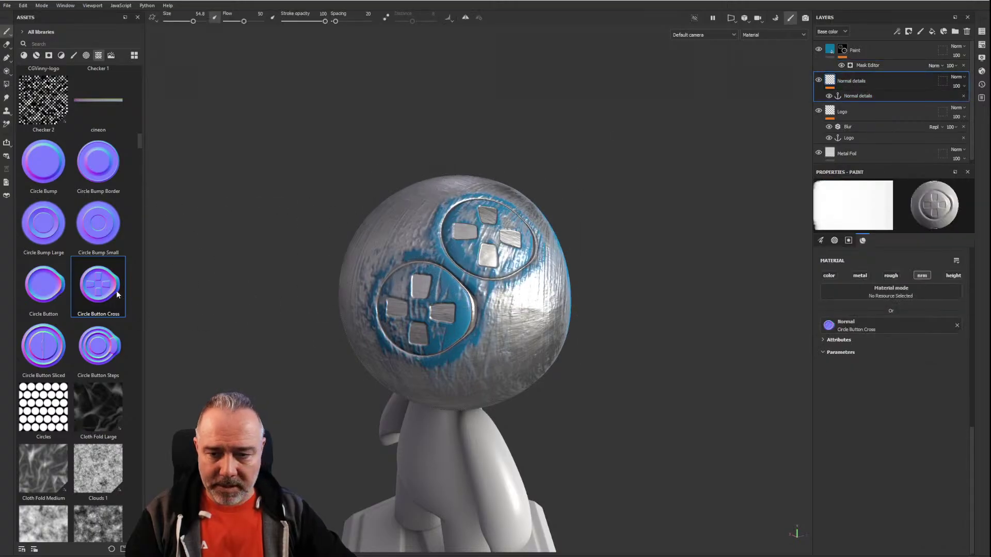
left_click(33, 284)
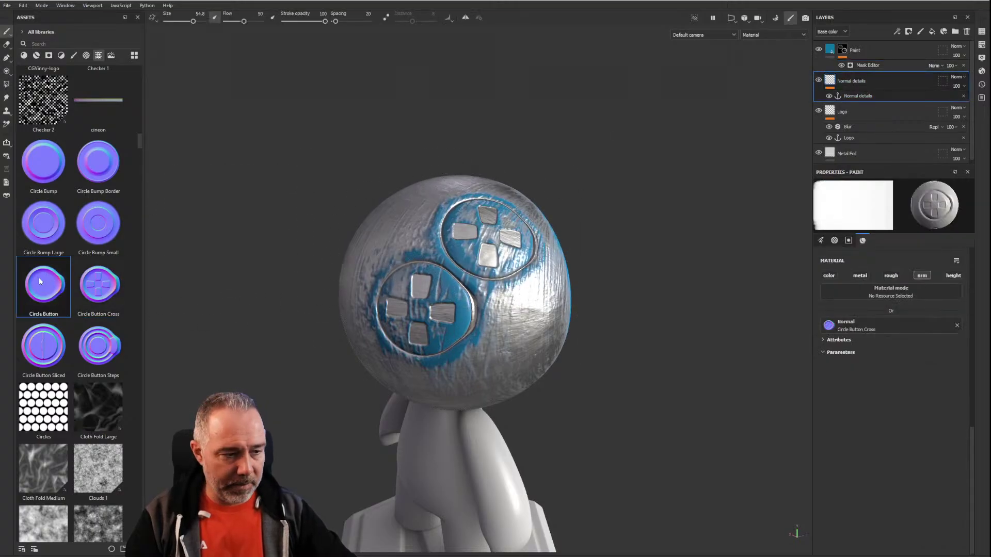
mouse_move(43, 281)
left_mouse_down()
mouse_move(824, 348)
mouse_move(826, 330)
left_mouse_up()
left_click(503, 333)
Step: Examine how the worn paint follows the new button stamps and the front logos from several angles
mouse_move(504, 333)
left_mouse_down("alt")
mouse_move(527, 356)
mouse_move(308, 301)
left_mouse_up("alt")
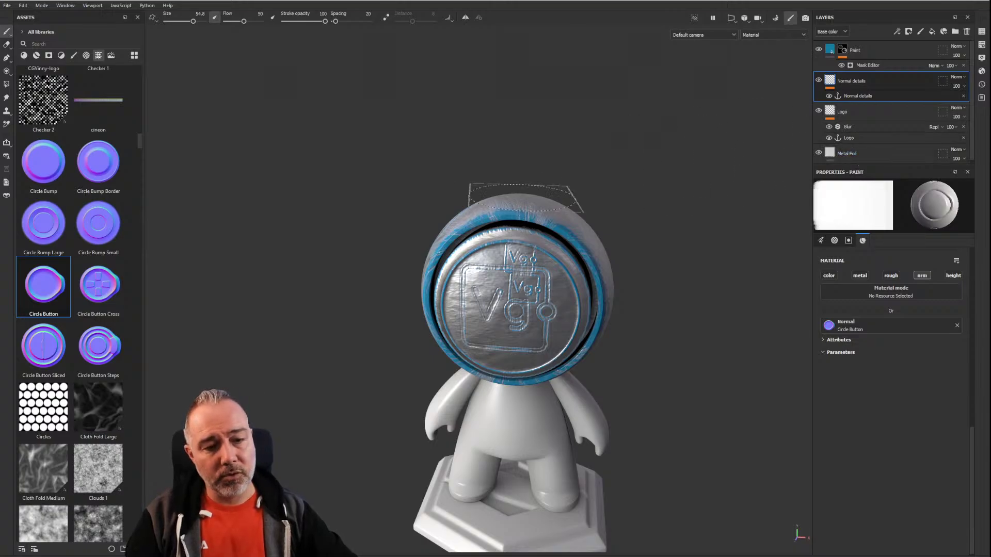
scroll(467, 269, "up", 2)
scroll(467, 269, "down", 1)
left_click_drag(467, 270, 724, 270, "alt")
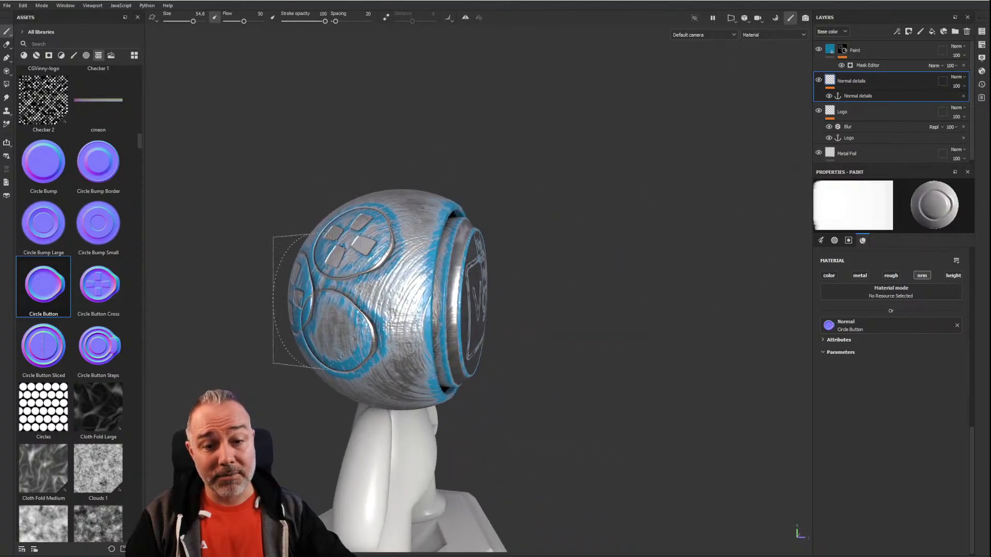
left_click_drag(536, 308, 454, 309, "alt")
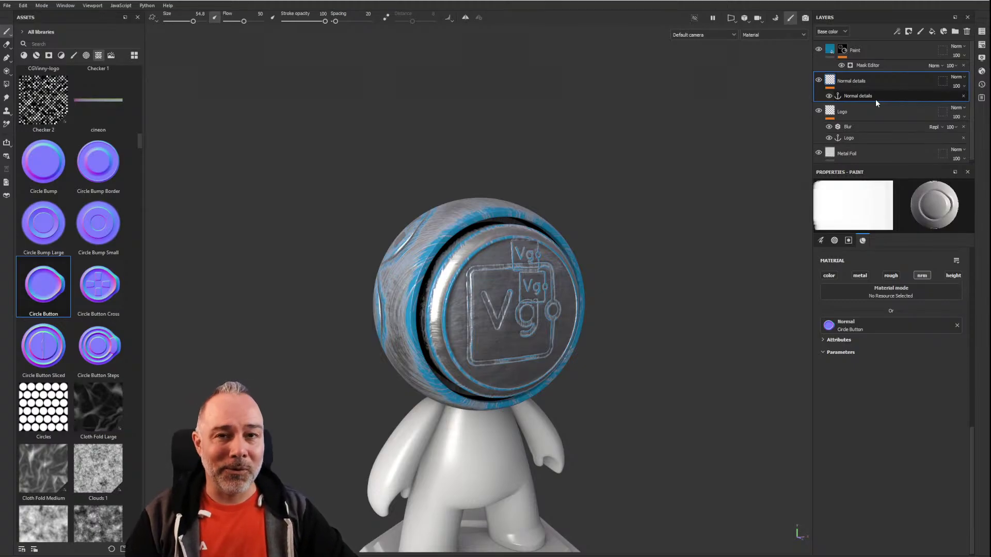
scroll(574, 244, "down", 2)
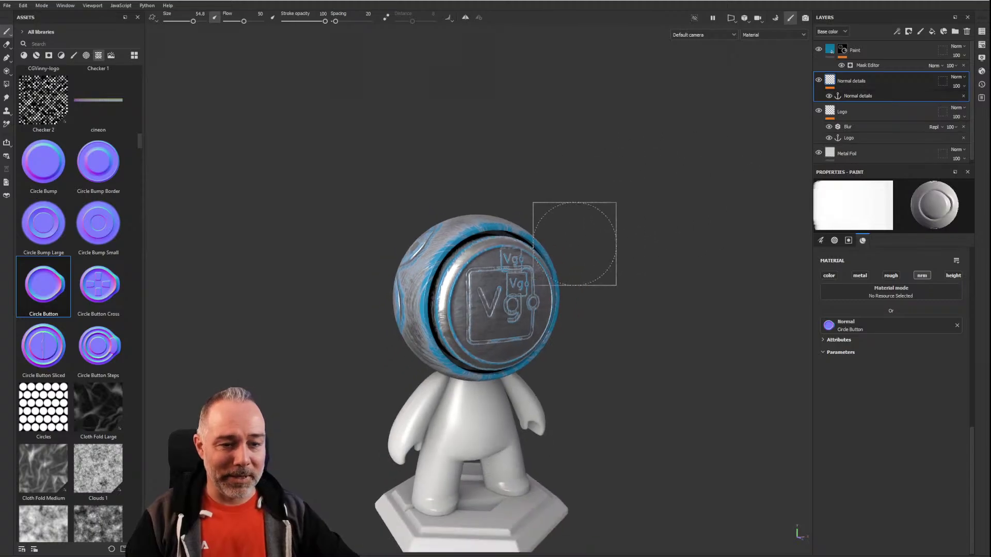
middle_click_drag(575, 244, 588, 201)
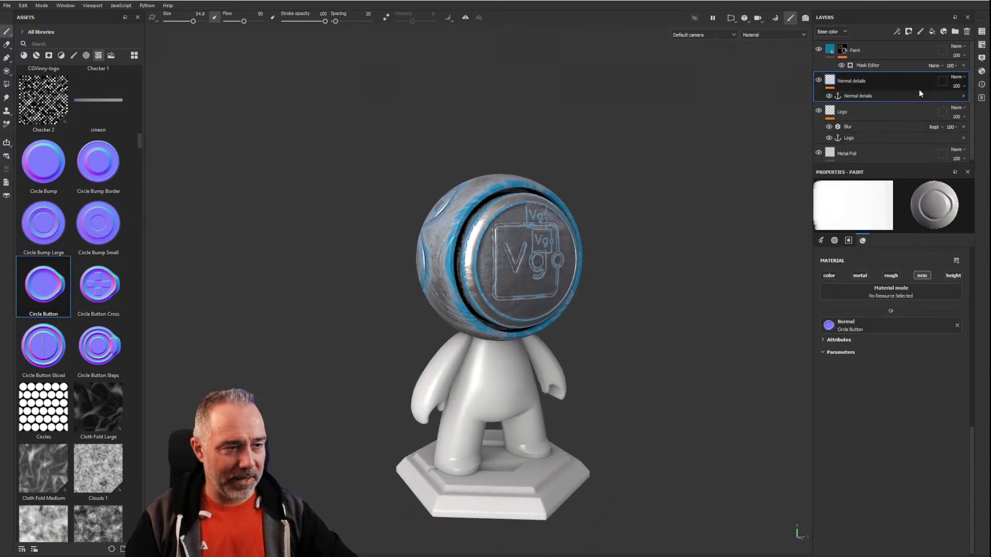
left_click(937, 97)
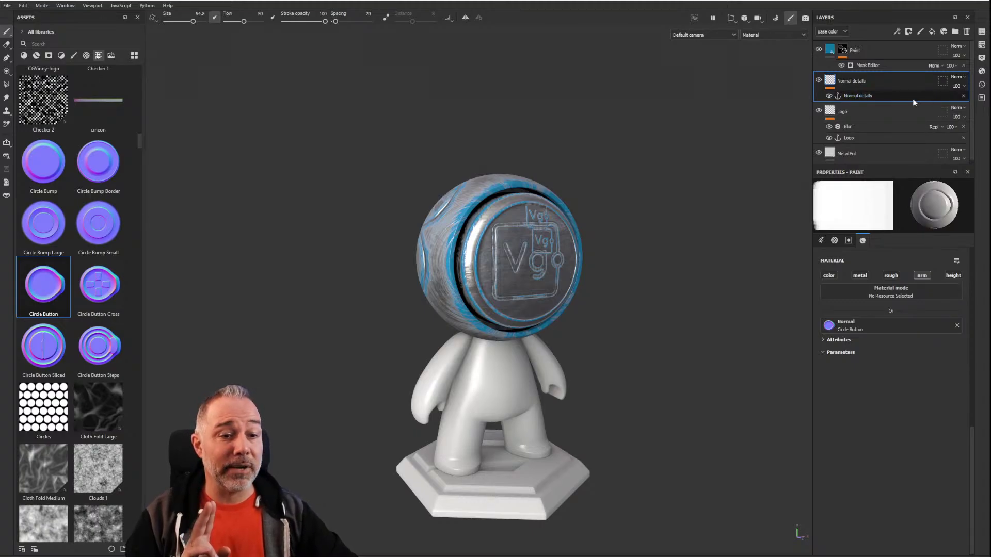
mouse_move(541, 248)
left_mouse_down("alt")
mouse_move(644, 345)
mouse_move(648, 303)
left_mouse_up("alt")
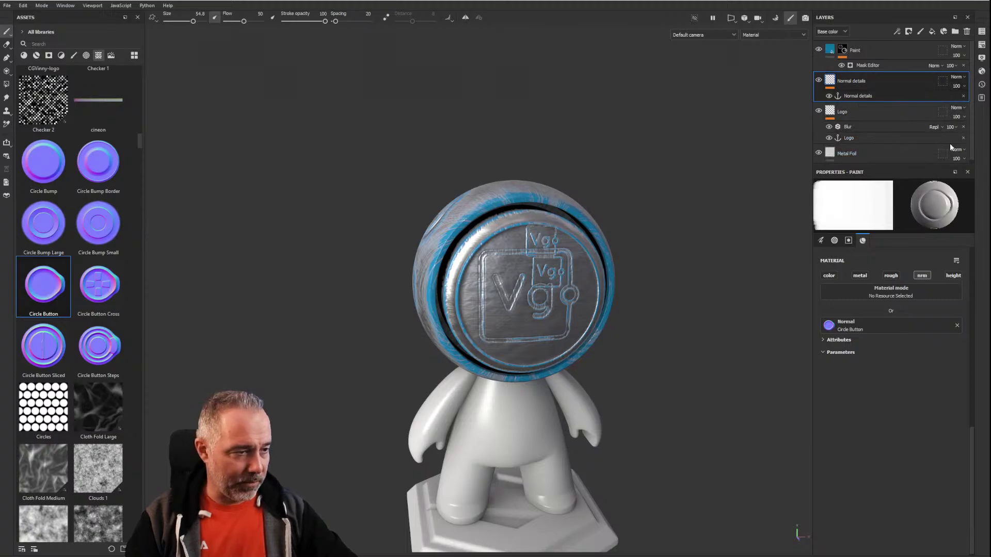
Step: Remove the anchor points from the Logo and Normal details layers and examine the paint wear left on the head
left_click(963, 138)
left_click(968, 97)
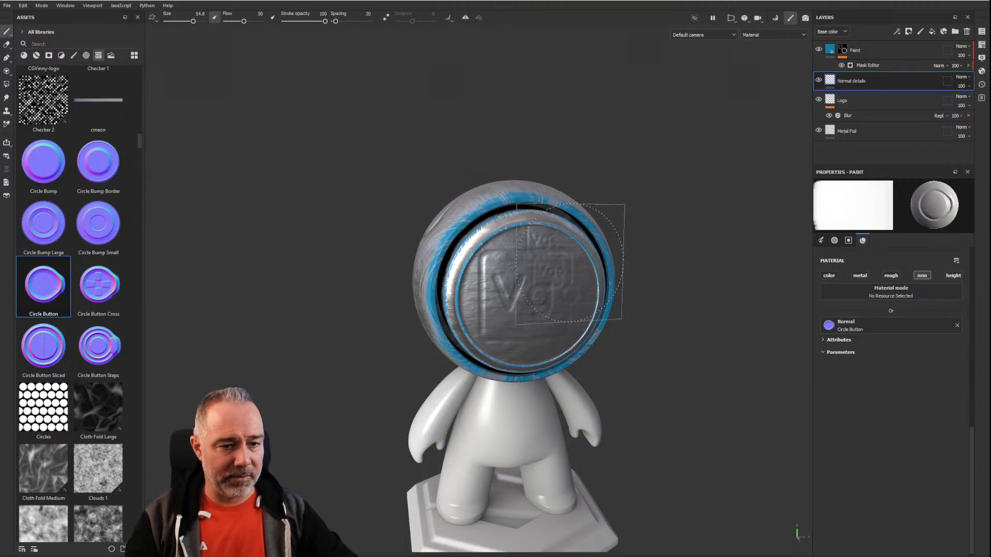
mouse_move(544, 264)
left_mouse_down("alt")
mouse_move(556, 305)
mouse_move(592, 314)
mouse_move(619, 253)
mouse_move(570, 249)
left_mouse_up("alt")
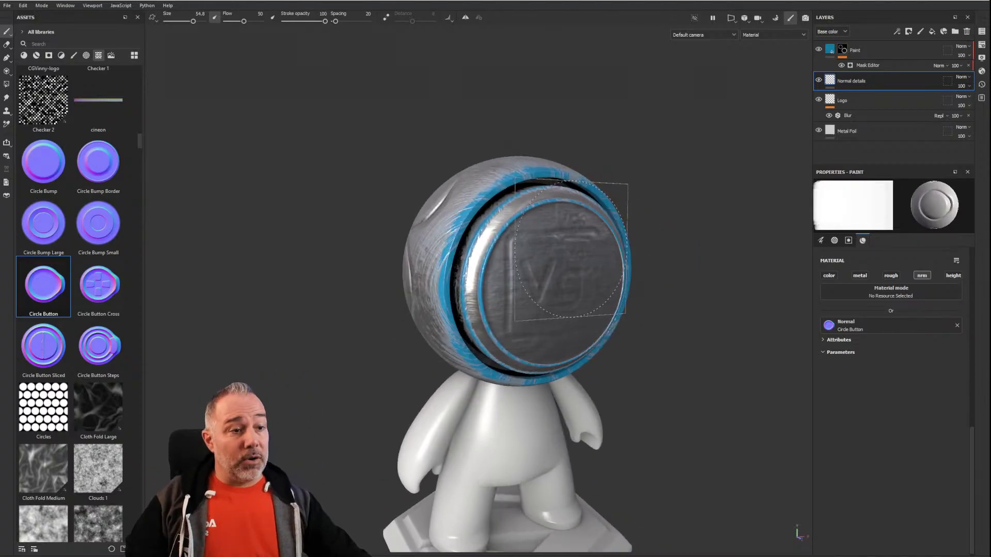
left_click_drag(570, 249, 501, 268, "alt")
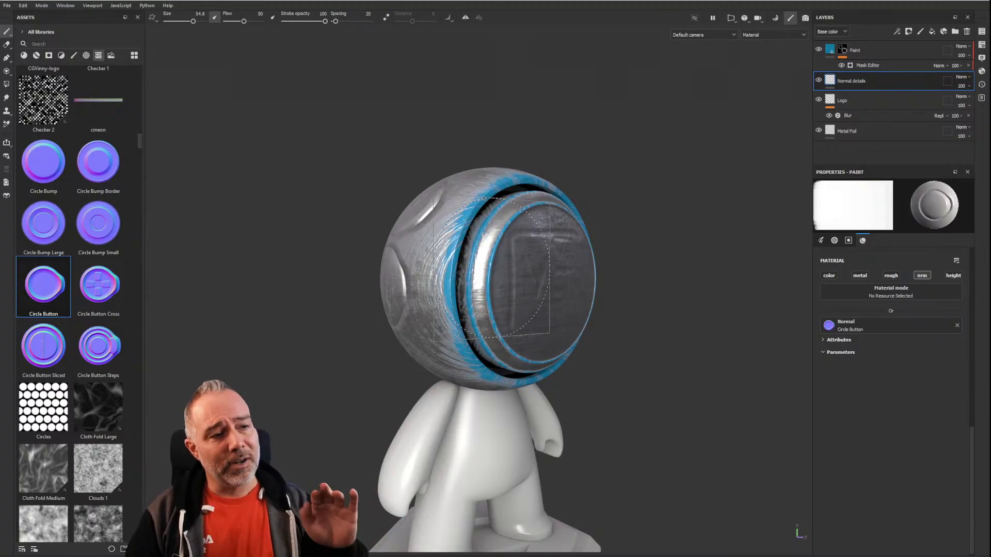
scroll(516, 252, "up", 3)
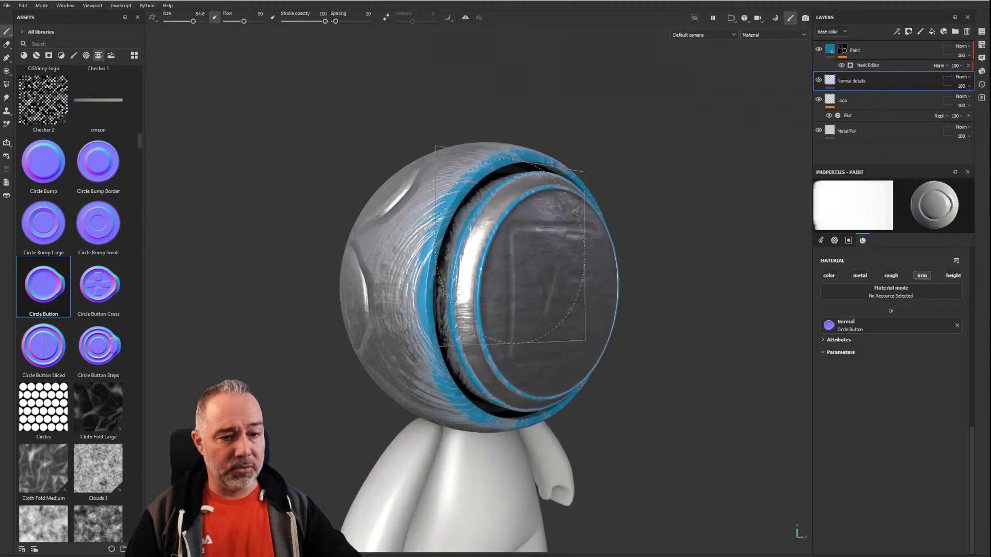
mouse_move(651, 212)
left_mouse_down("alt")
mouse_move(557, 202)
mouse_move(617, 232)
left_mouse_up("alt")
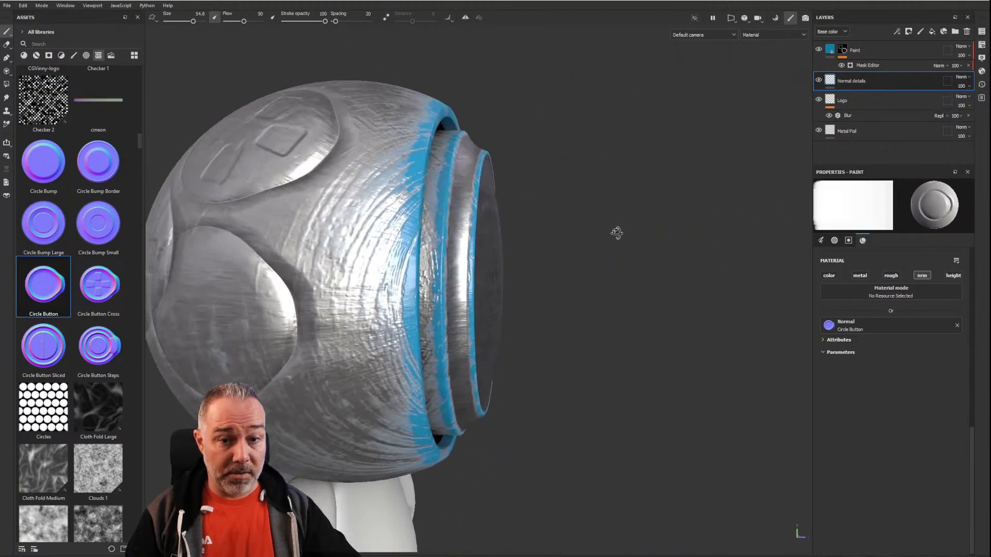
key("f")
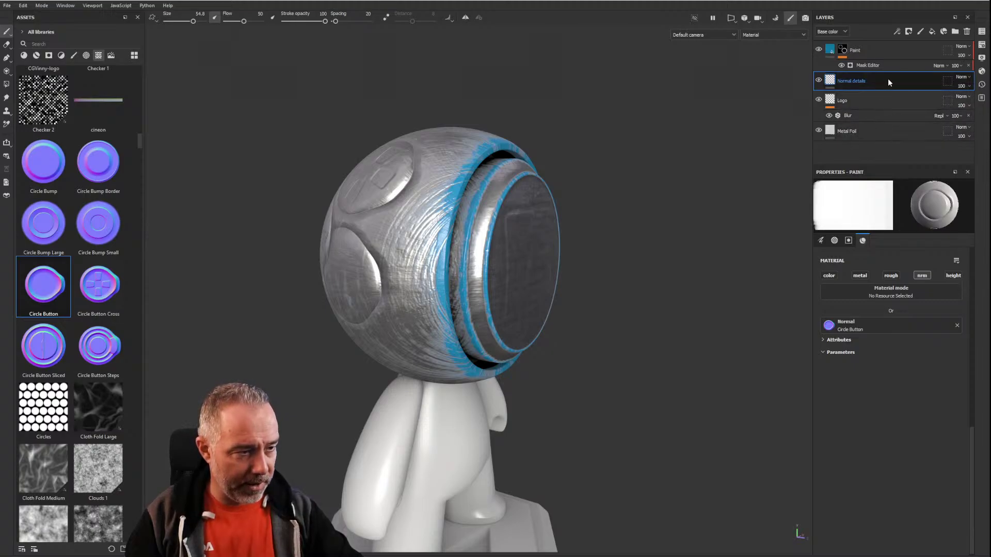
Step: Add a fill layer above Normal details with only the normal and height channels enabled
left_click(932, 32)
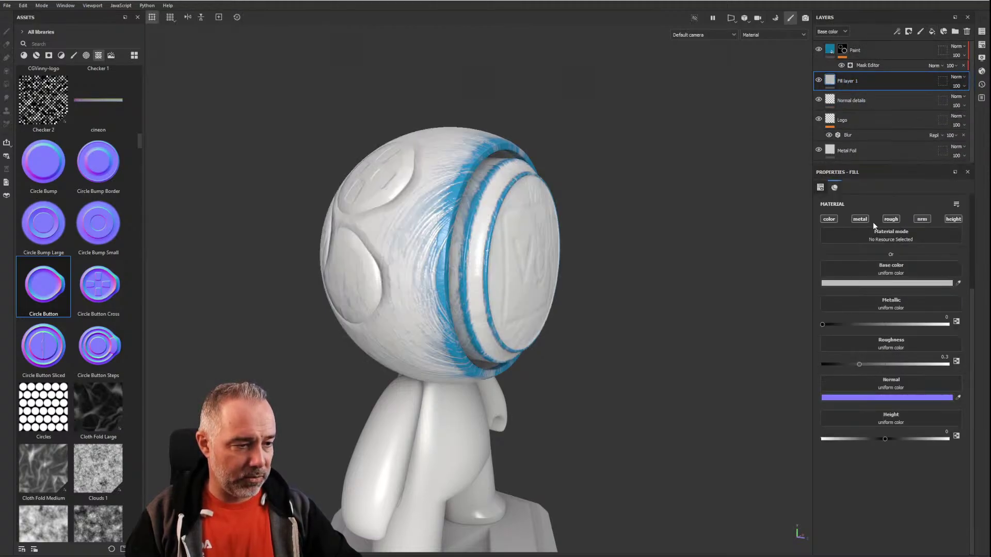
left_click(925, 219, "alt")
left_click(956, 219)
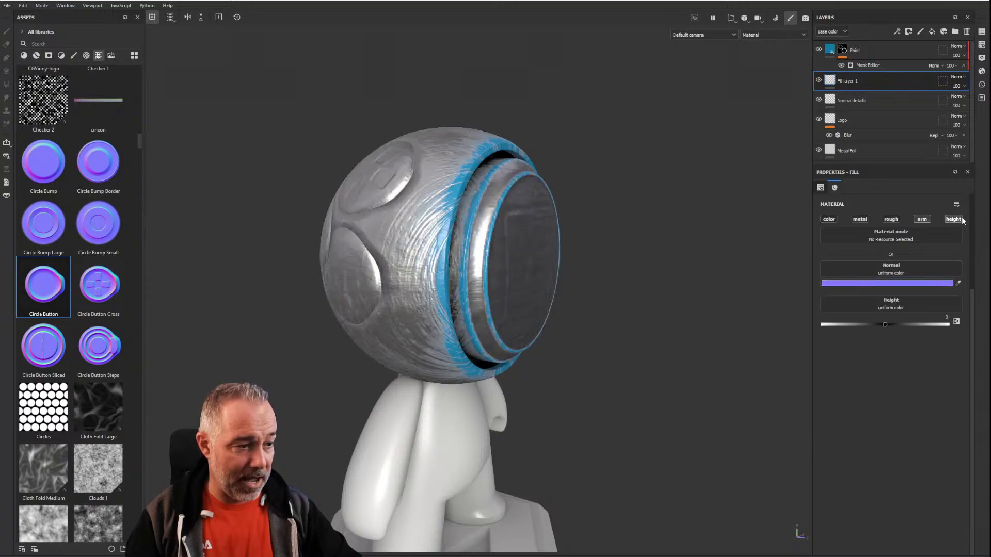
left_click_drag(588, 239, 453, 221, "alt")
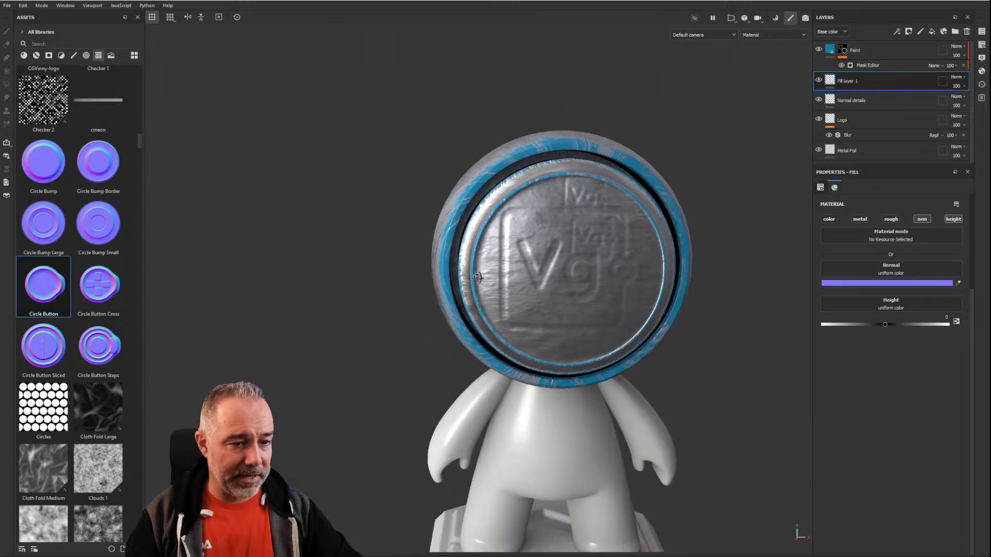
Step: Set the new fill layer's blending mode to Passthrough
left_click(838, 35)
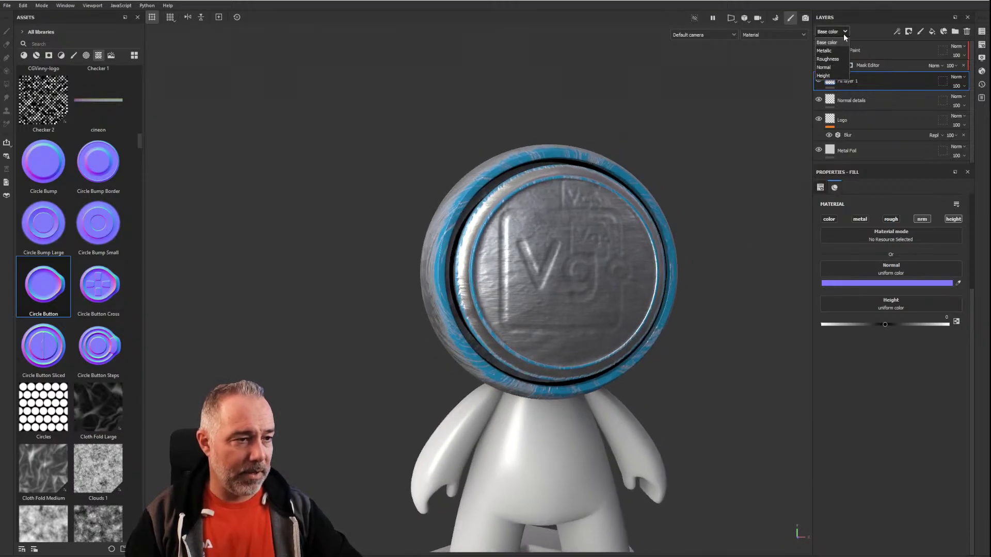
left_click(876, 32)
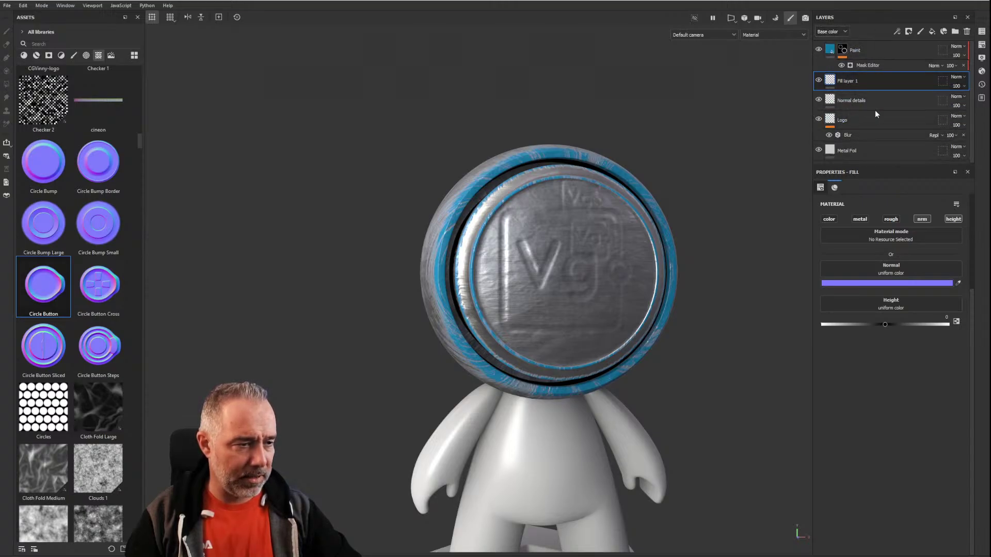
left_click(959, 77)
left_click(962, 93)
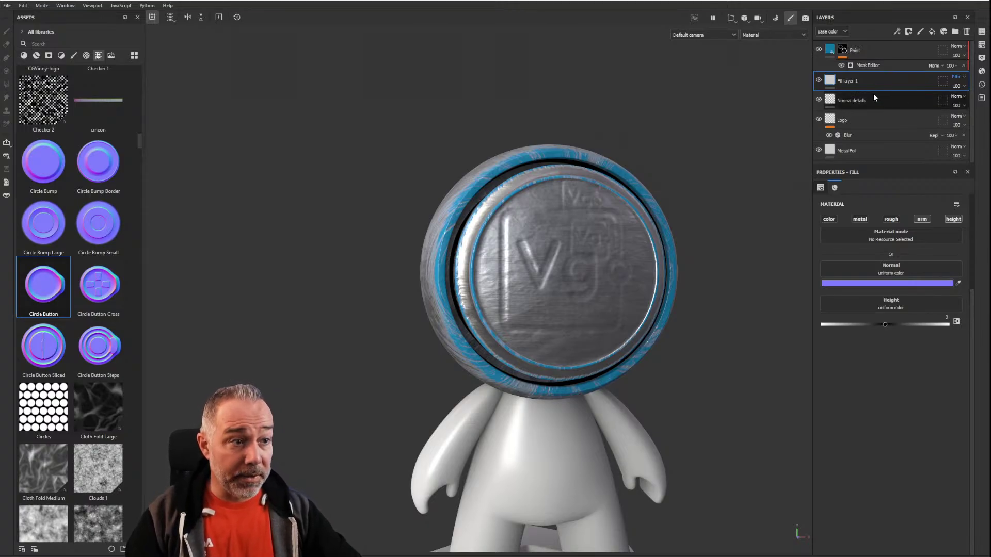
Step: Rename the fill layer as Ref details and add an anchor point to it
double_click(847, 81)
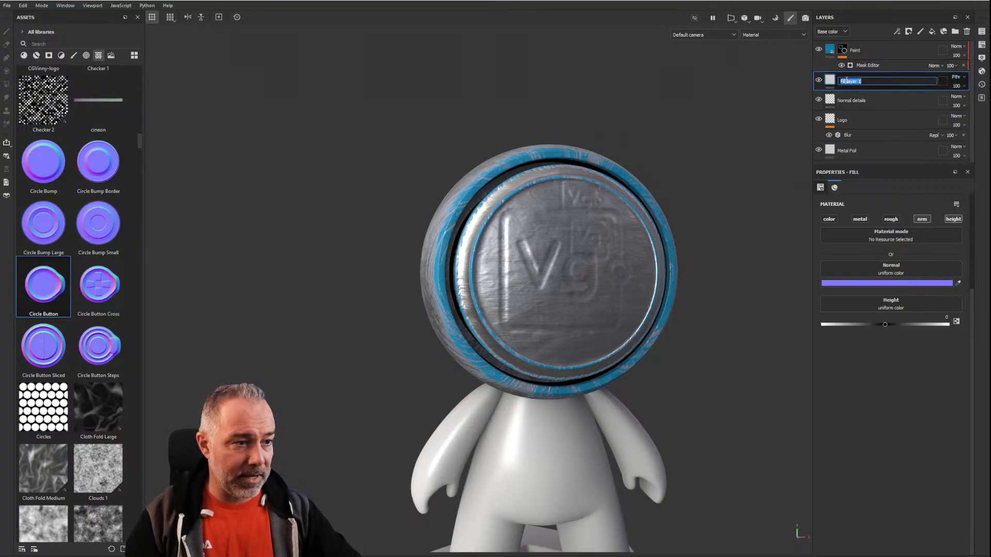
type("R")
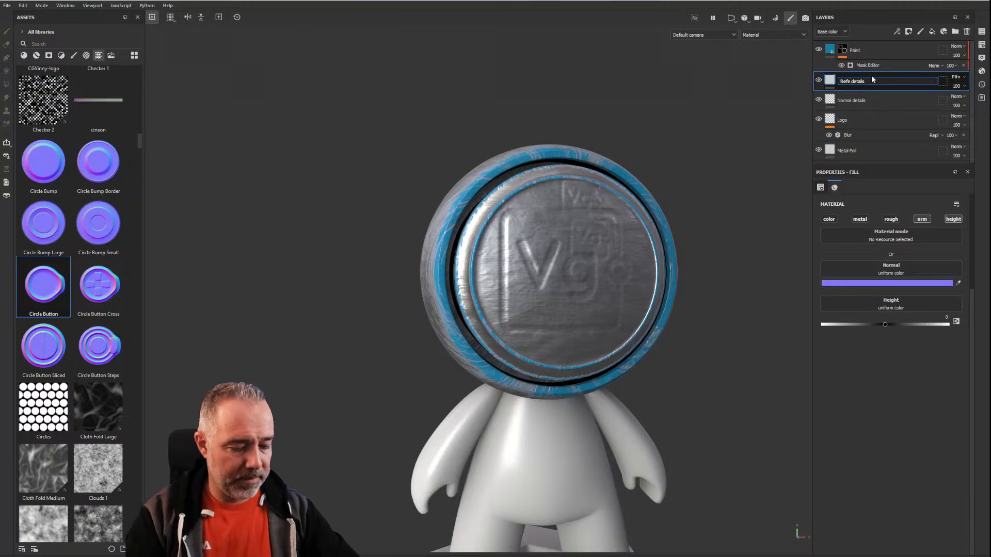
type("efe details")
left_click(742, 95)
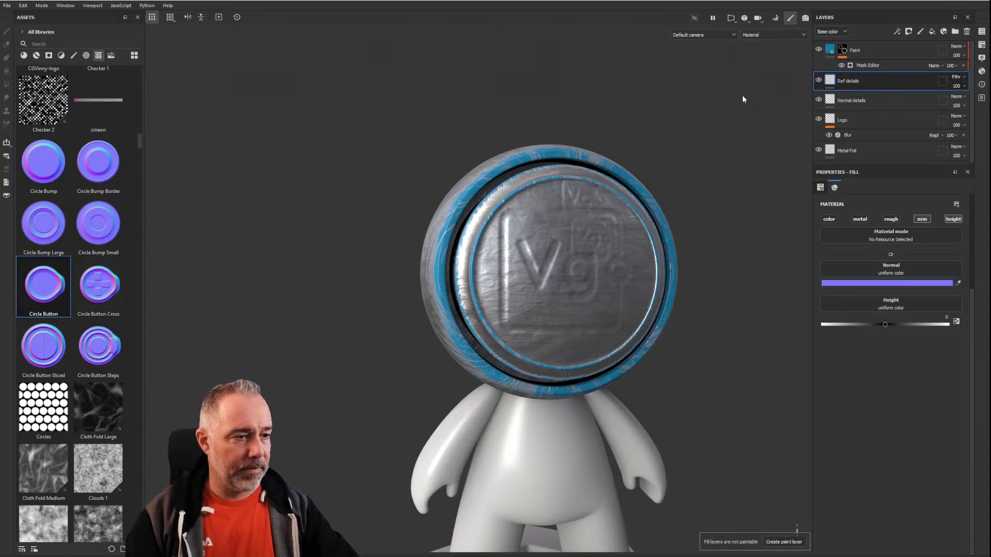
right_click(889, 81)
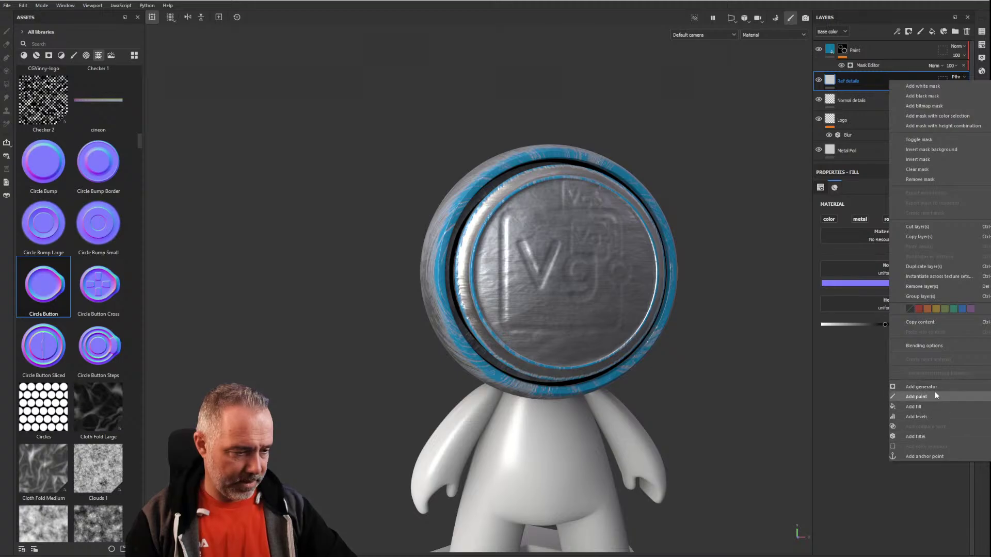
left_click(922, 457)
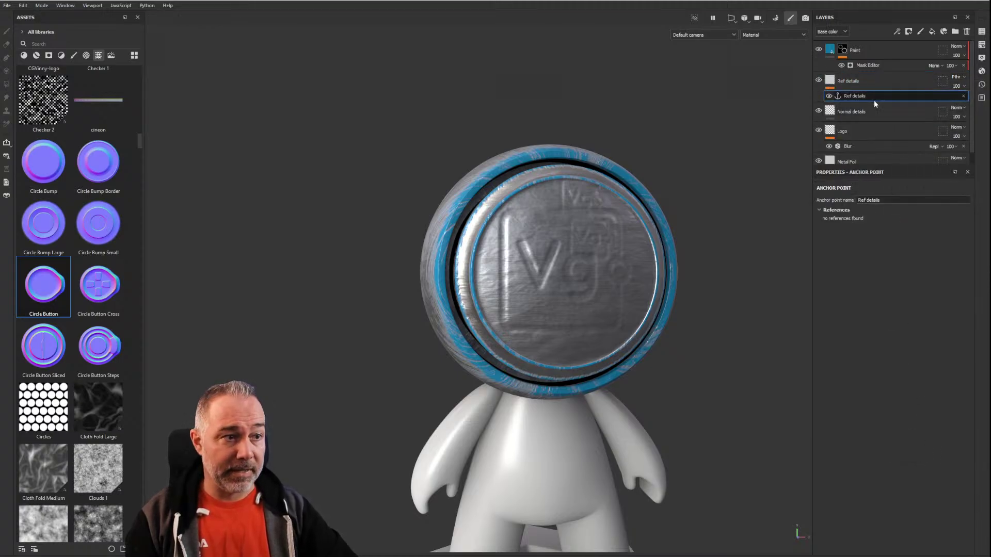
Step: Clear the broken Micro Normal and Micro Height references in the Paint mask's Mask Editor
left_click(867, 64)
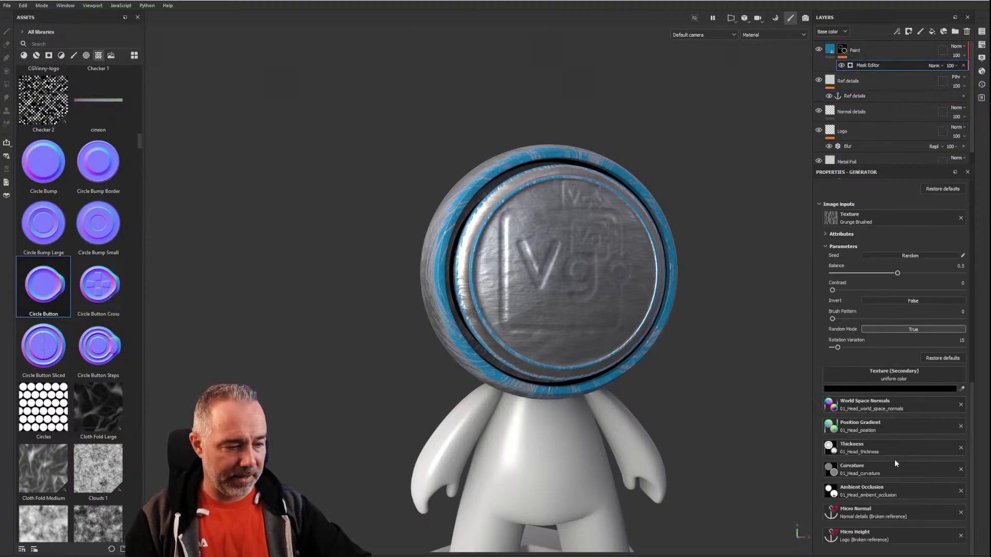
left_click(961, 513)
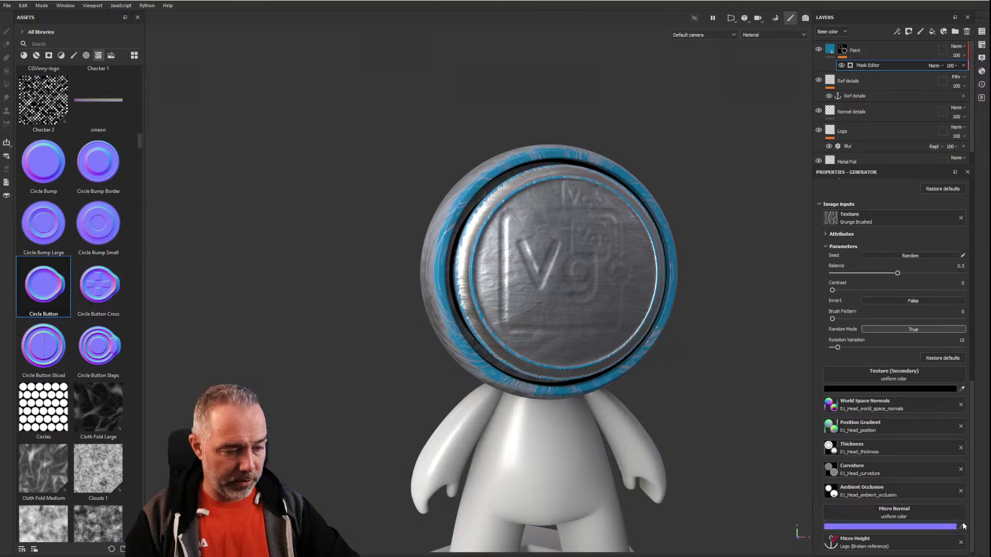
left_click(961, 545)
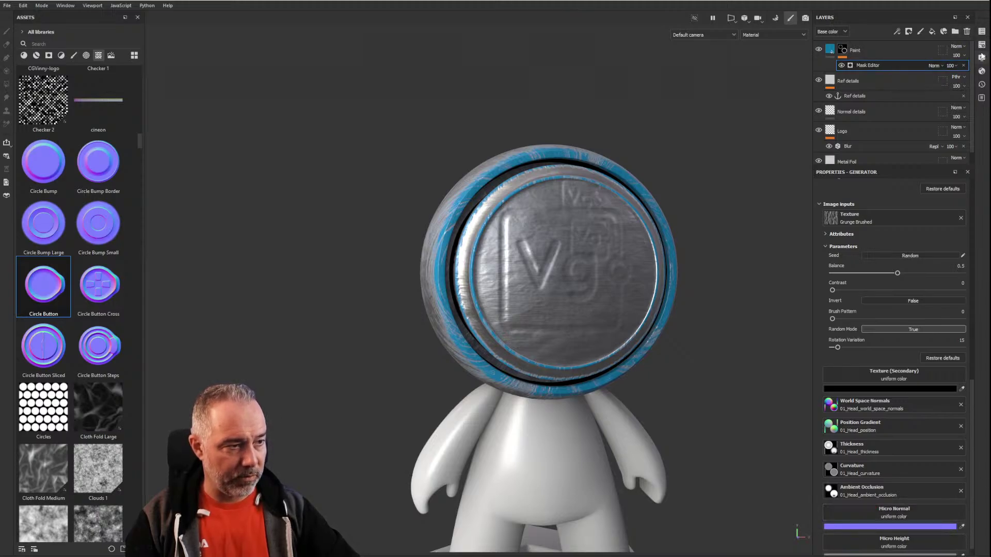
Step: Assign the Ref details anchor point to the Micro Normal input with Normal as its referenced channel
scroll(877, 482, "down", 1)
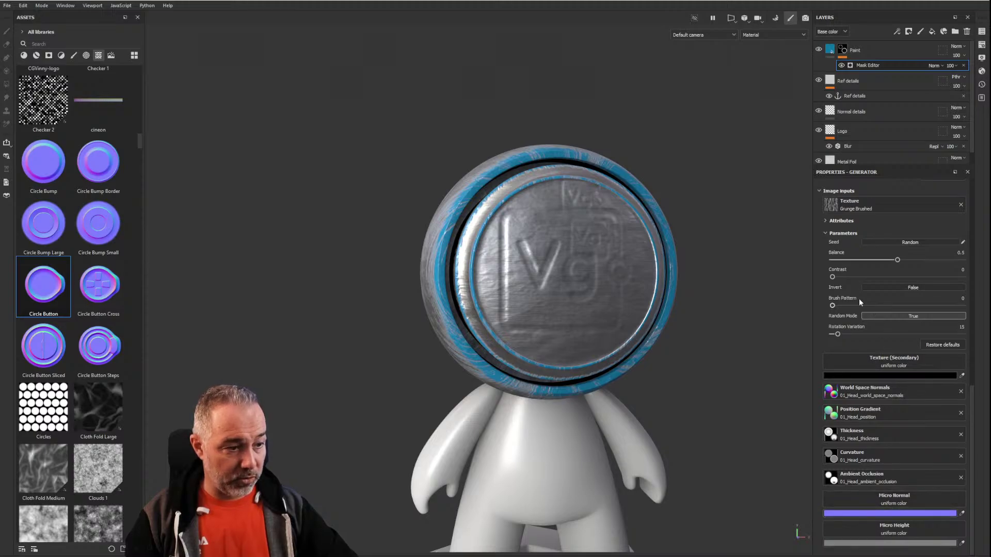
left_click(875, 499)
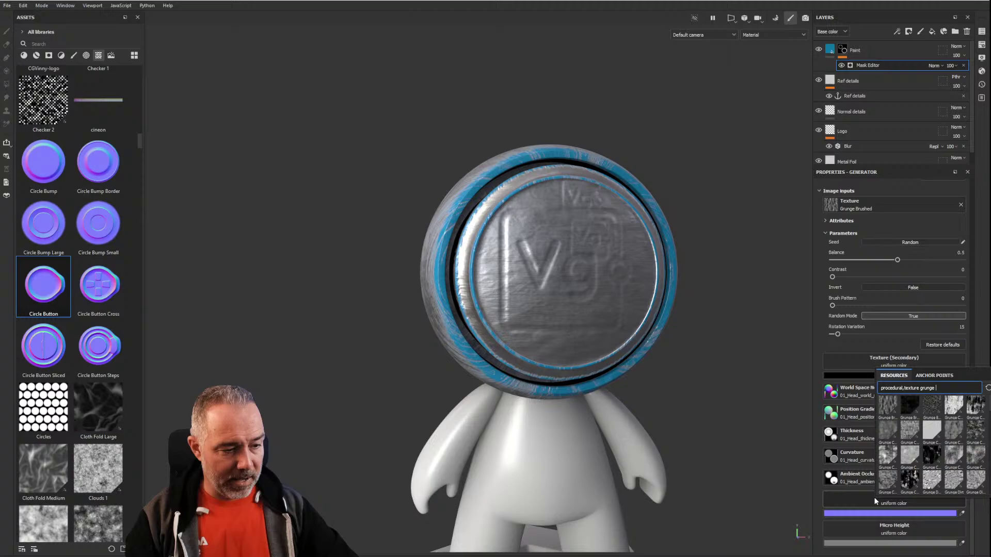
left_click(932, 375)
left_click(905, 389)
scroll(891, 444, "down", 3)
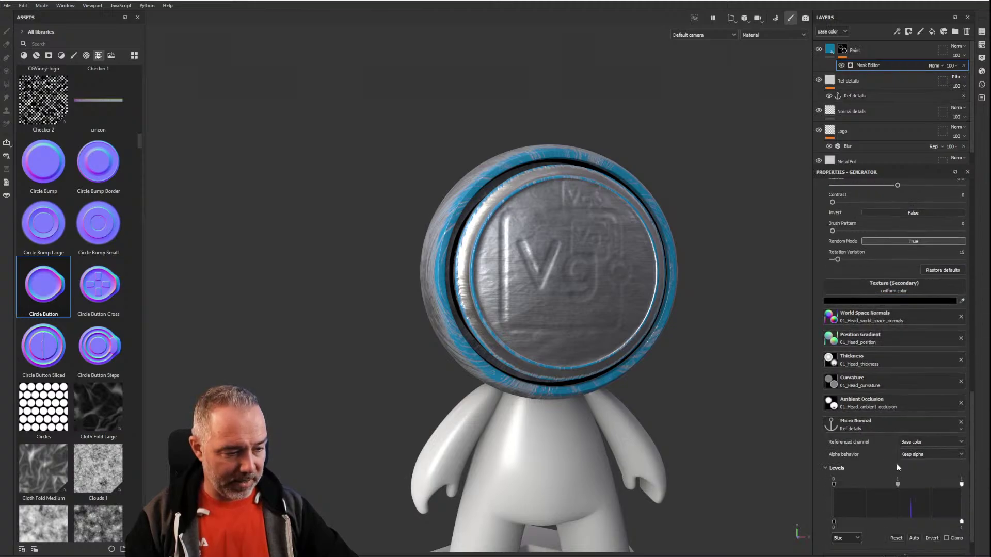
left_click(918, 443)
left_click(909, 468)
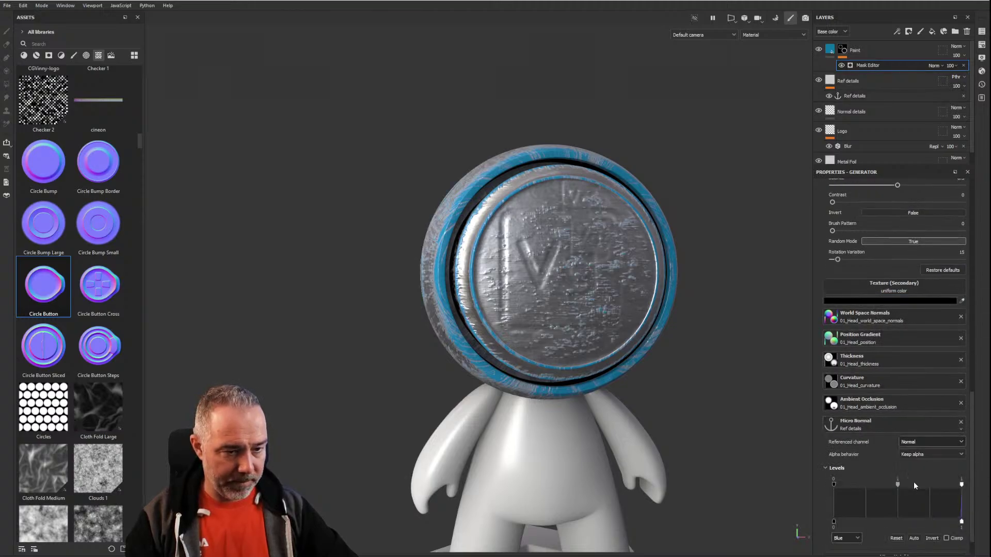
Step: Assign the Ref details anchor point to the Micro Height input with Height as its referenced channel
left_click_drag(473, 260, 714, 279, "alt")
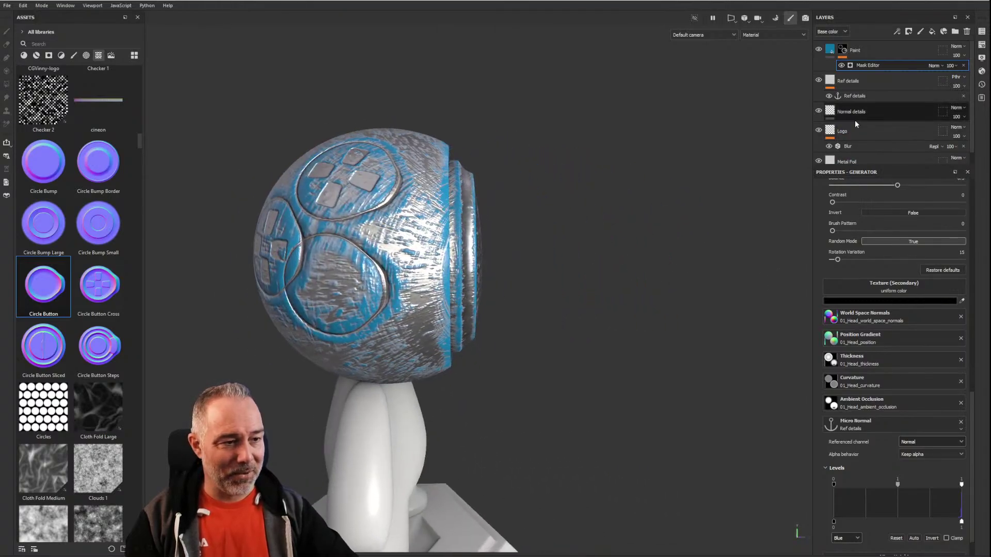
scroll(857, 148, "down", 1)
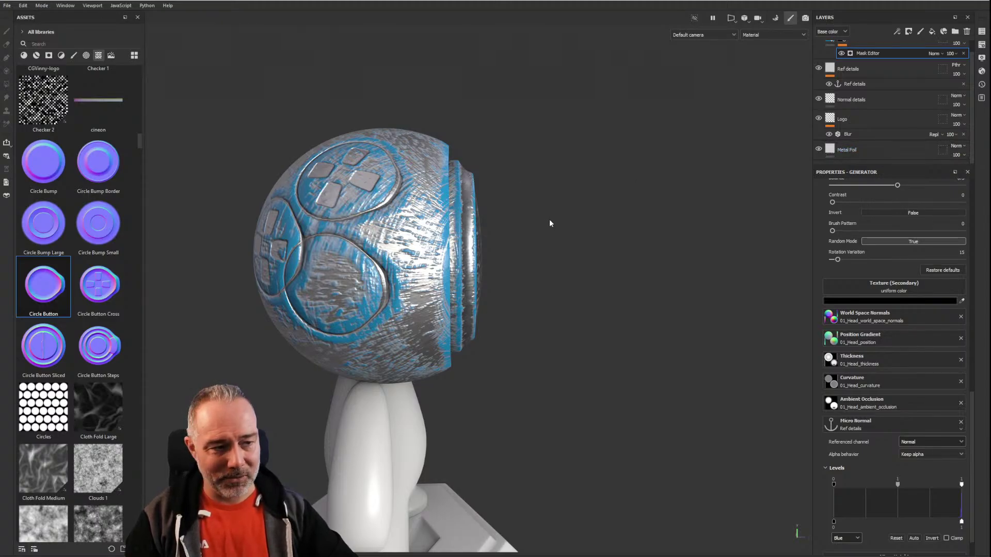
left_click_drag(620, 317, 386, 279, "alt")
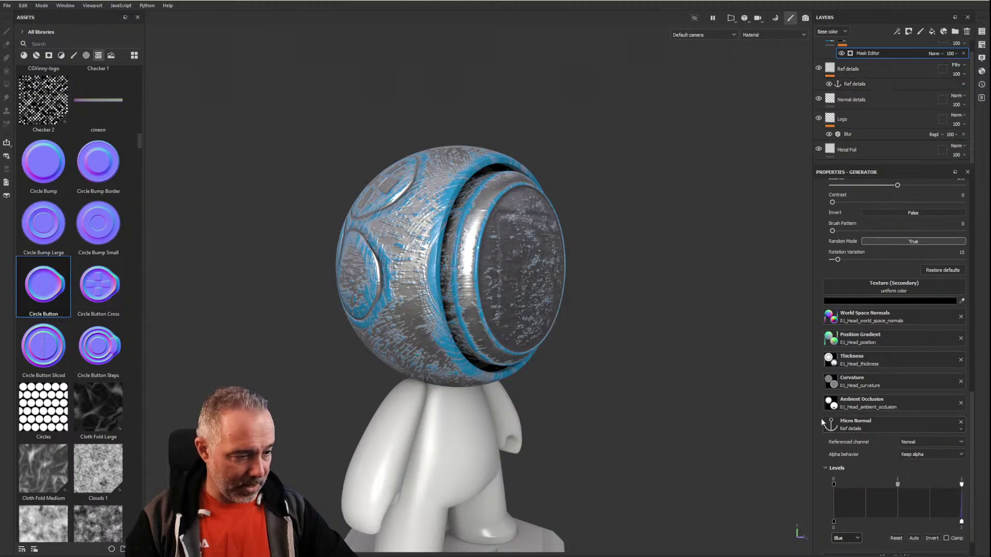
scroll(871, 409, "down", 2)
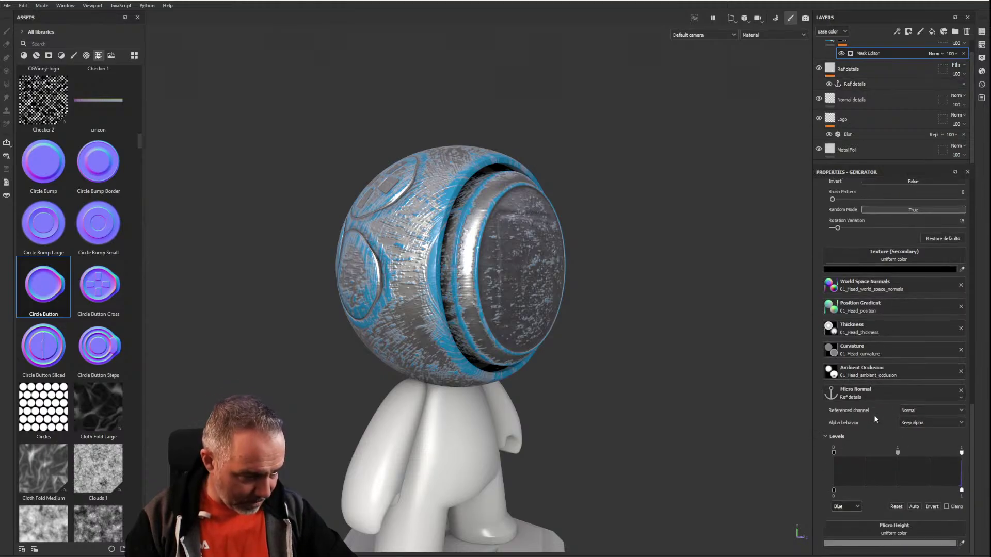
left_click(879, 526)
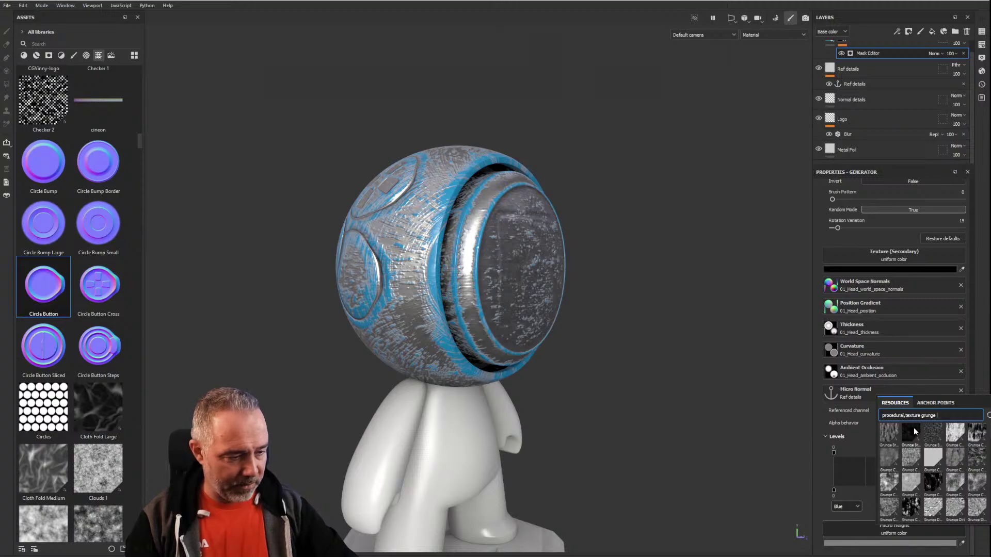
left_click(935, 403)
left_click(904, 416)
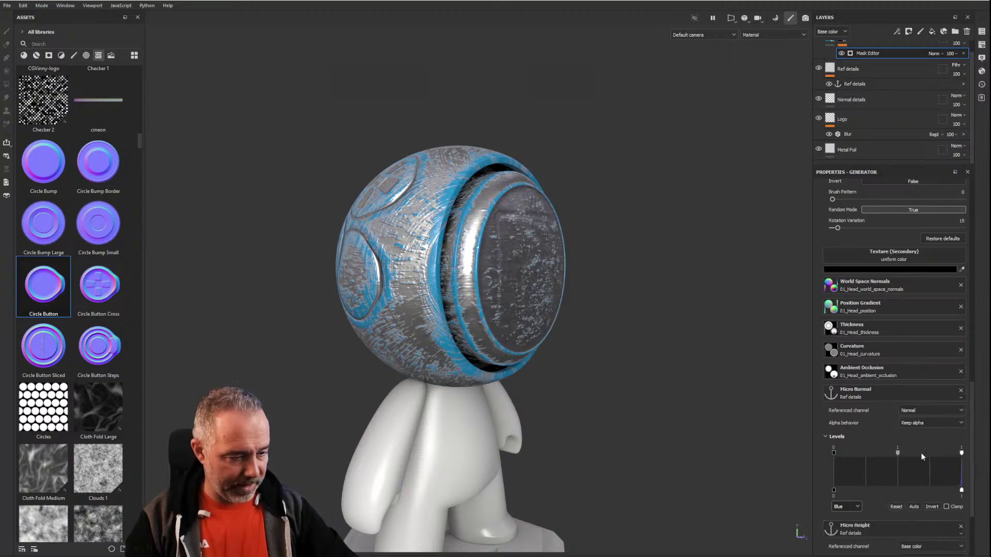
scroll(921, 454, "down", 4)
left_click(924, 439)
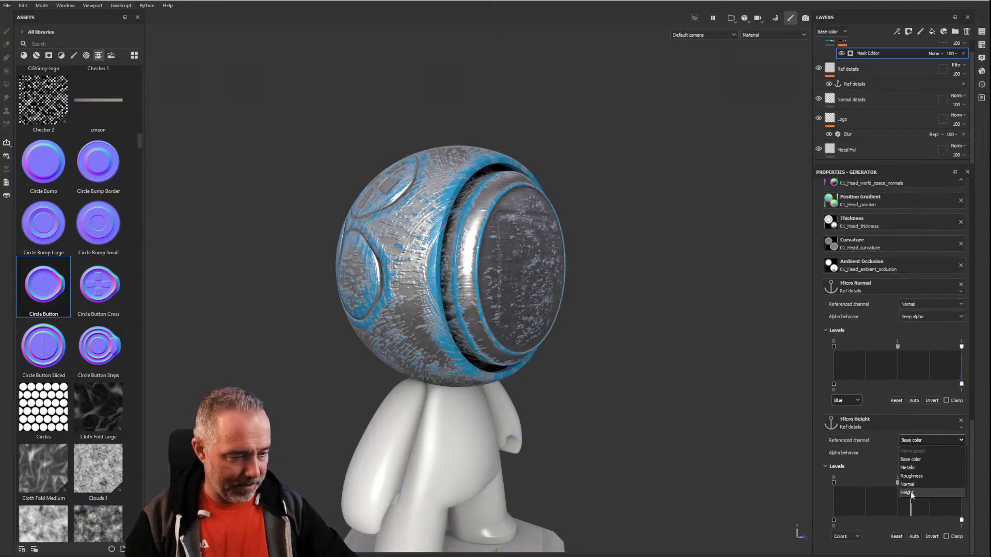
left_click(909, 493)
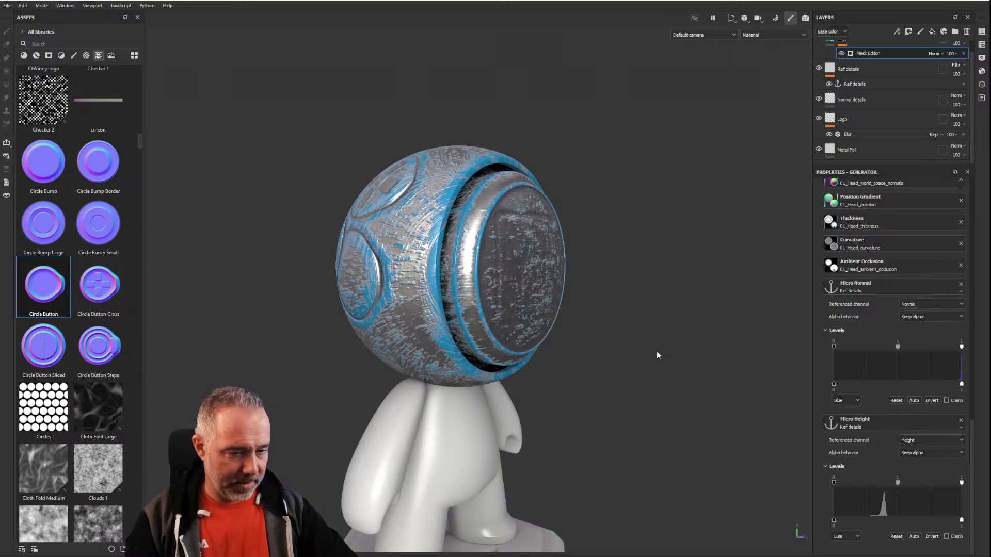
Step: Invert the Micro Height levels and remove the Blur filter from the Logo layer
mouse_move(657, 354)
left_mouse_down("alt")
mouse_move(609, 356)
mouse_move(666, 357)
left_mouse_up("alt")
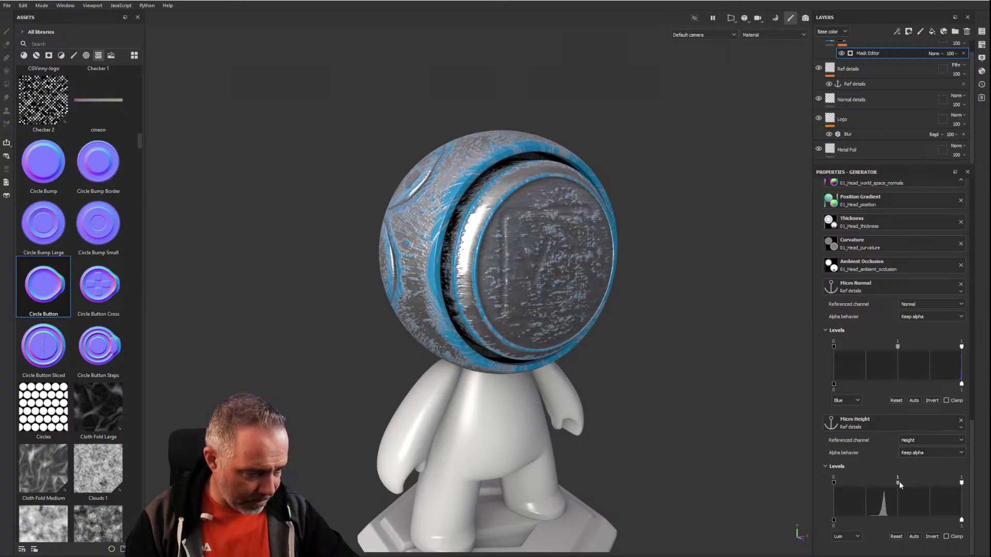
left_click(932, 536)
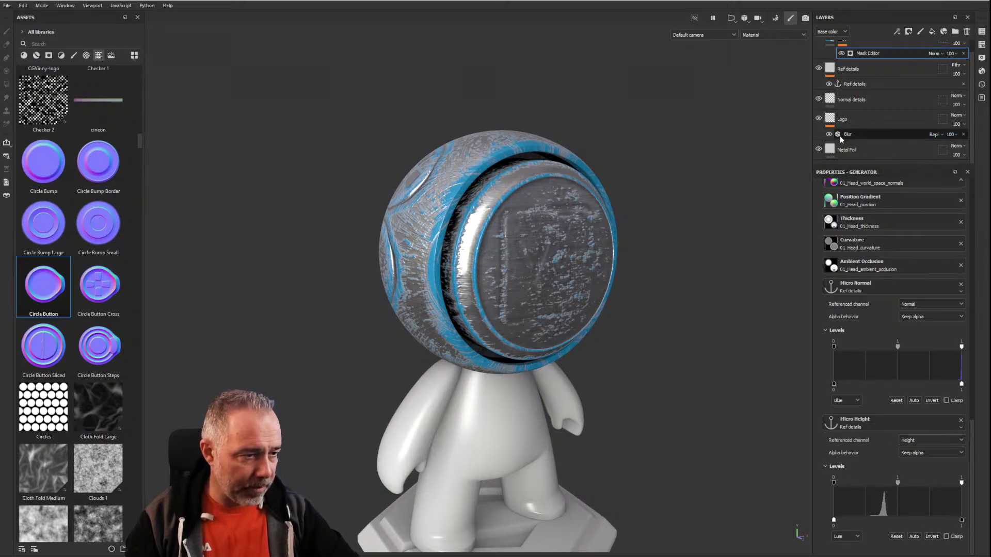
left_click(963, 134)
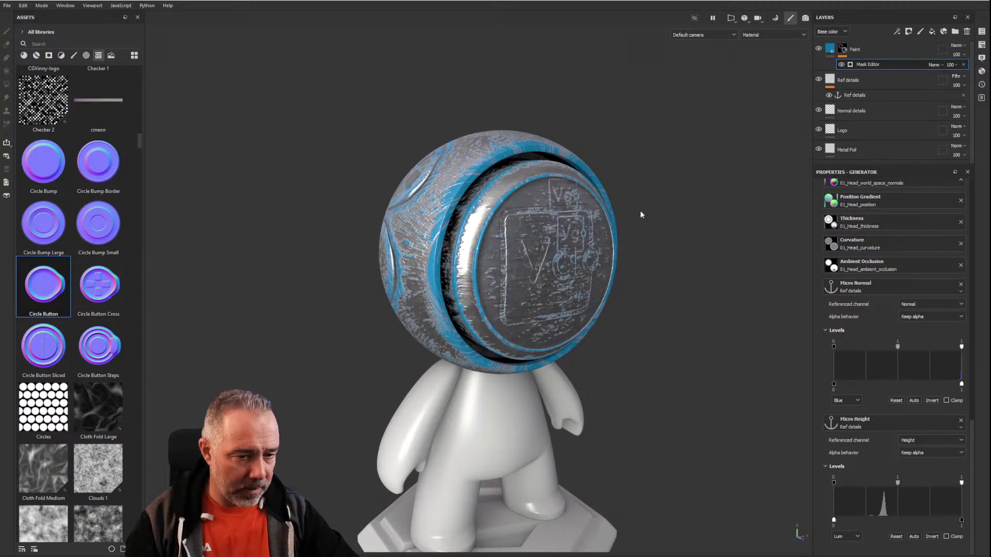
Step: Move the Metal Foil layer above the Ref details layer, directly beneath Paint
left_click_drag(643, 215, 544, 251, "alt")
scroll(544, 250, "up", 3)
middle_click_drag(467, 245, 478, 249, "alt")
left_click_drag(478, 249, 506, 250, "alt")
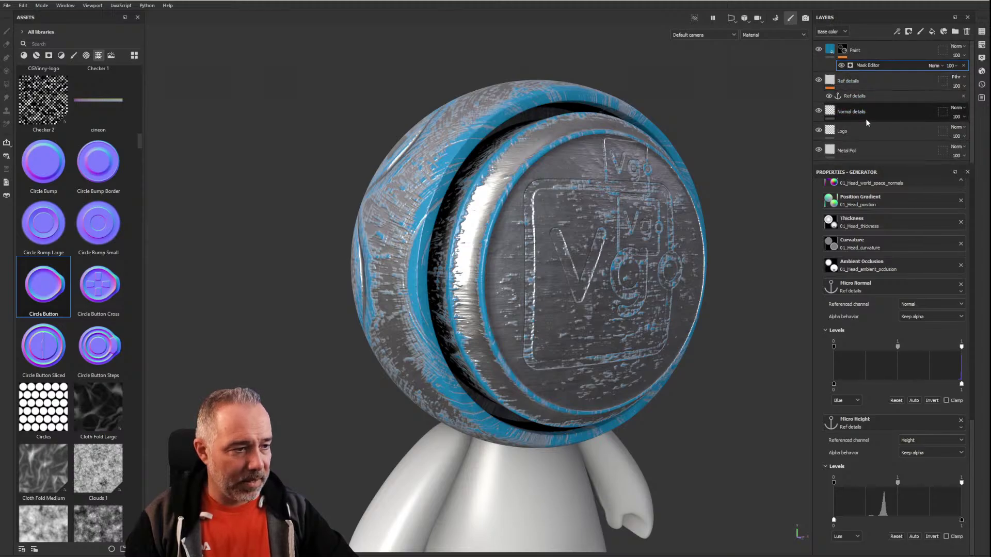
left_click(857, 82)
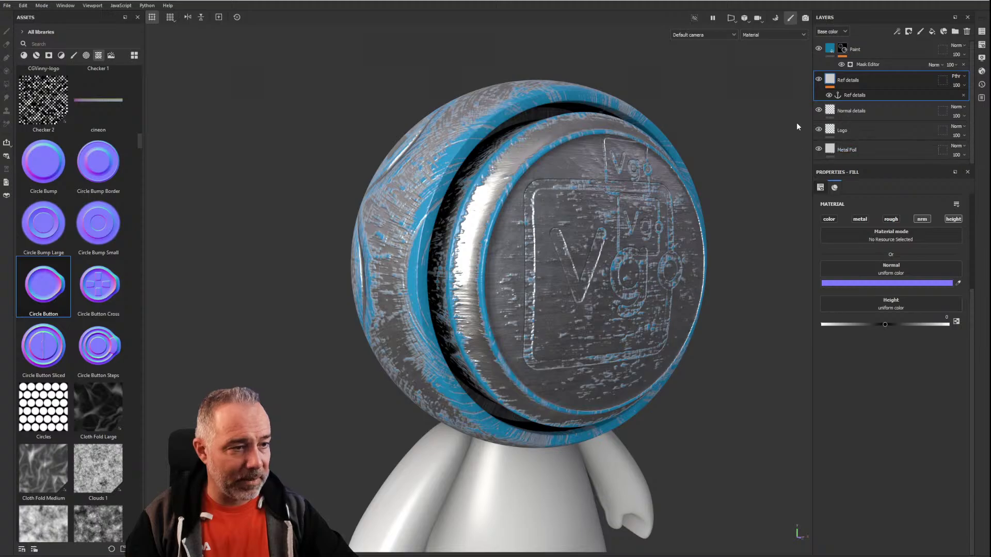
left_click_drag(867, 149, 875, 71)
left_click_drag(684, 161, 546, 191, "alt")
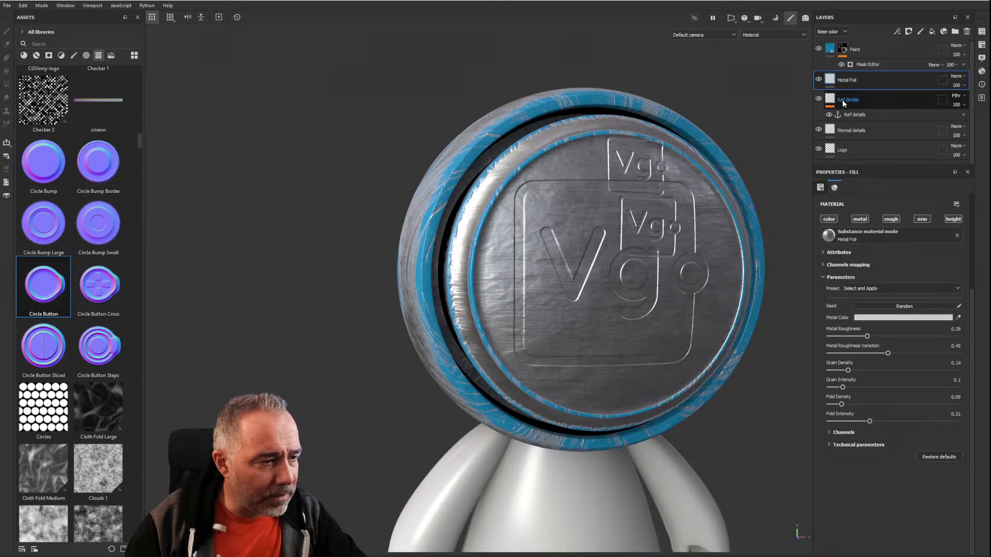
Step: Examine the Logo layer's contribution by hiding and showing it, checking its normal and height channels, and inspecting the Ref details anchor point
left_click(851, 131)
left_click(854, 150)
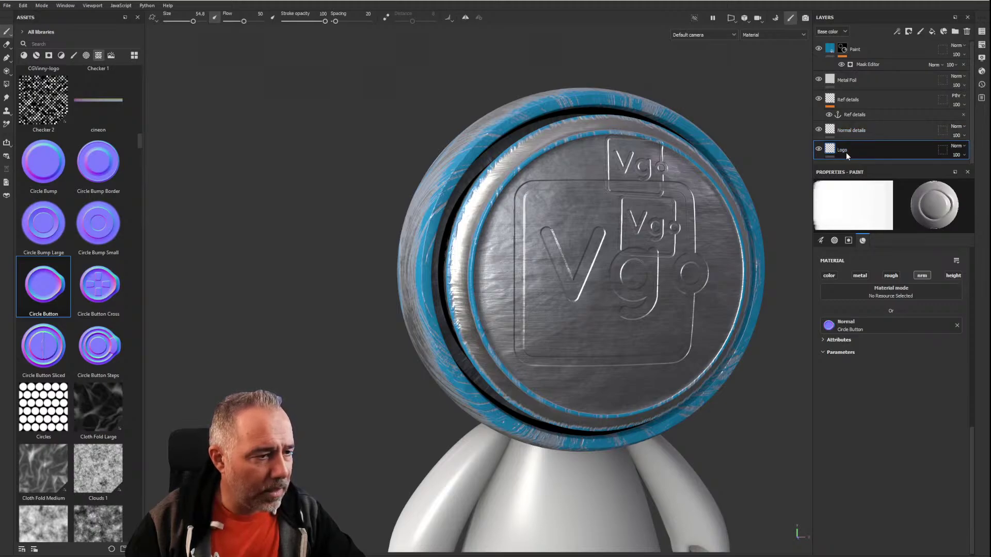
left_click(953, 275)
left_click(923, 276)
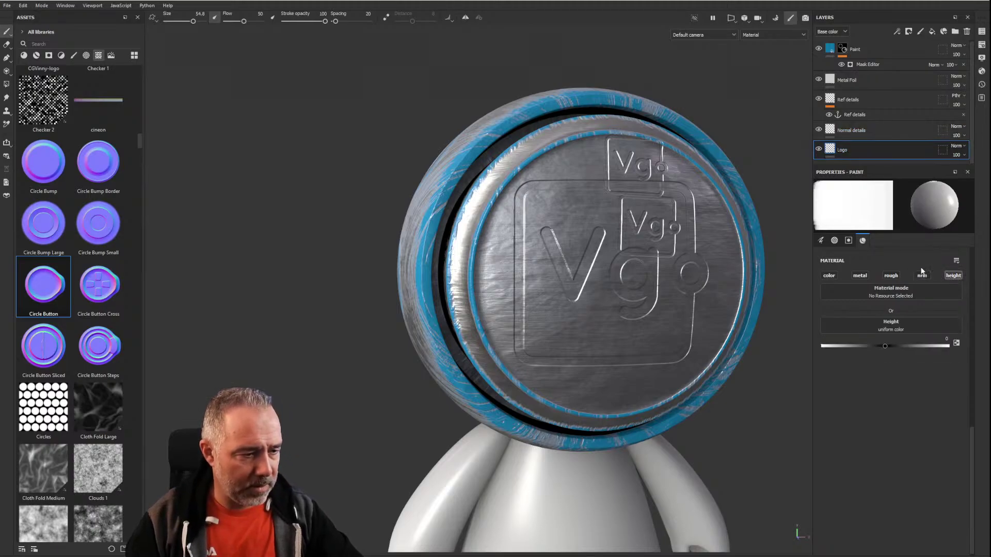
left_click(818, 149)
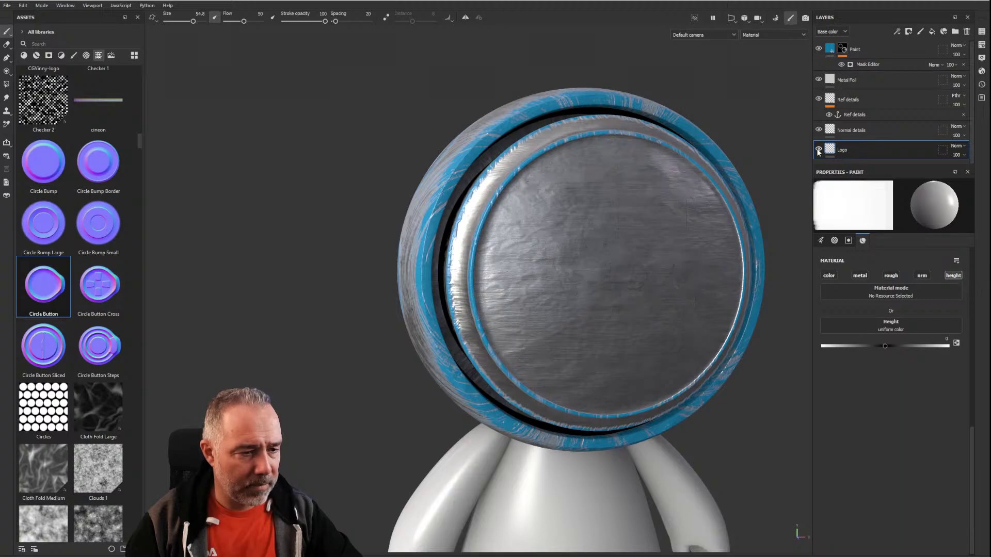
left_click(818, 149)
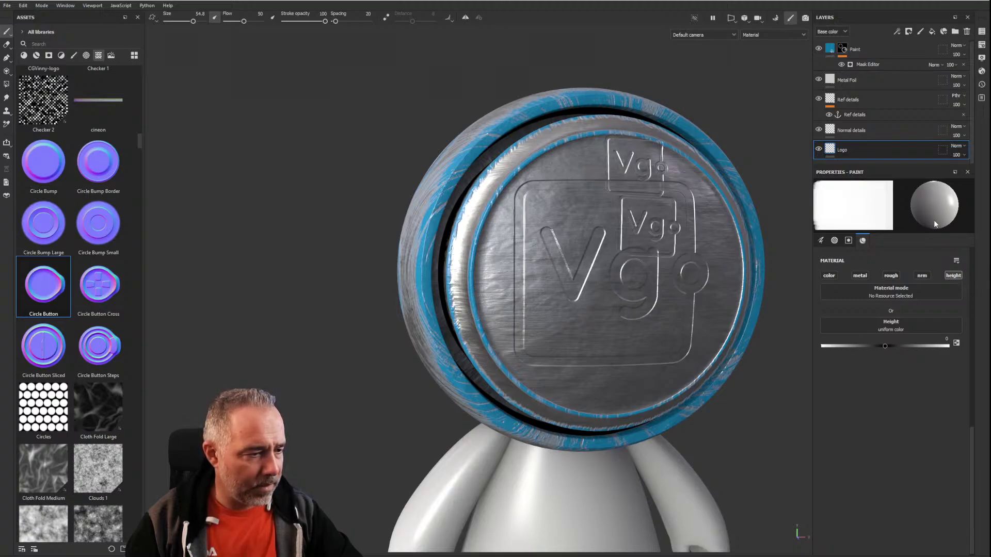
left_click(922, 275)
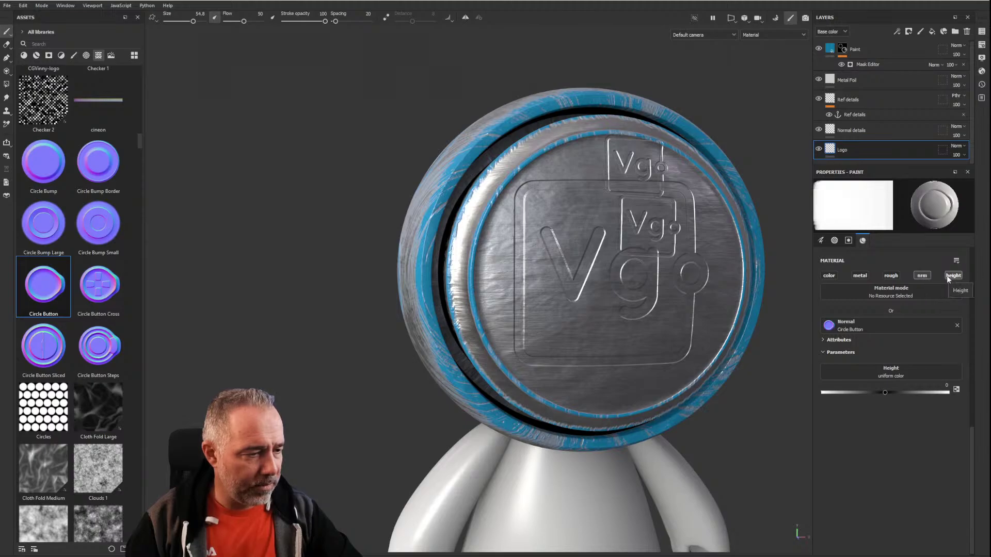
left_click(948, 277)
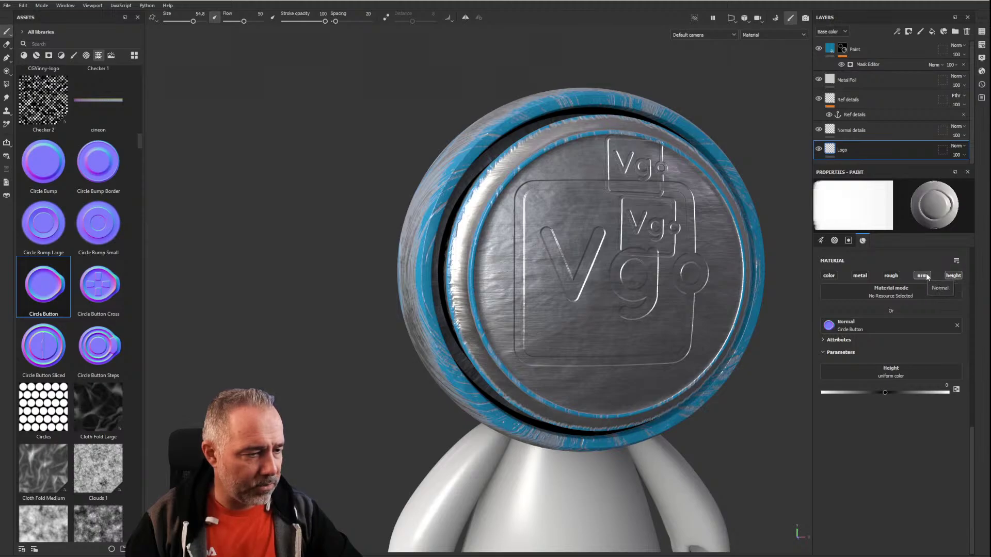
left_click(856, 115)
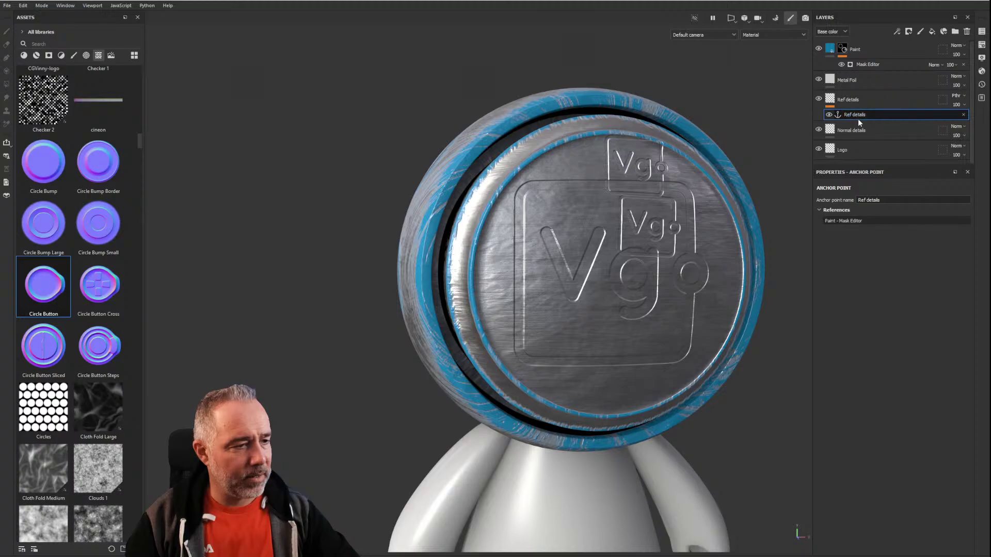
left_click(878, 100)
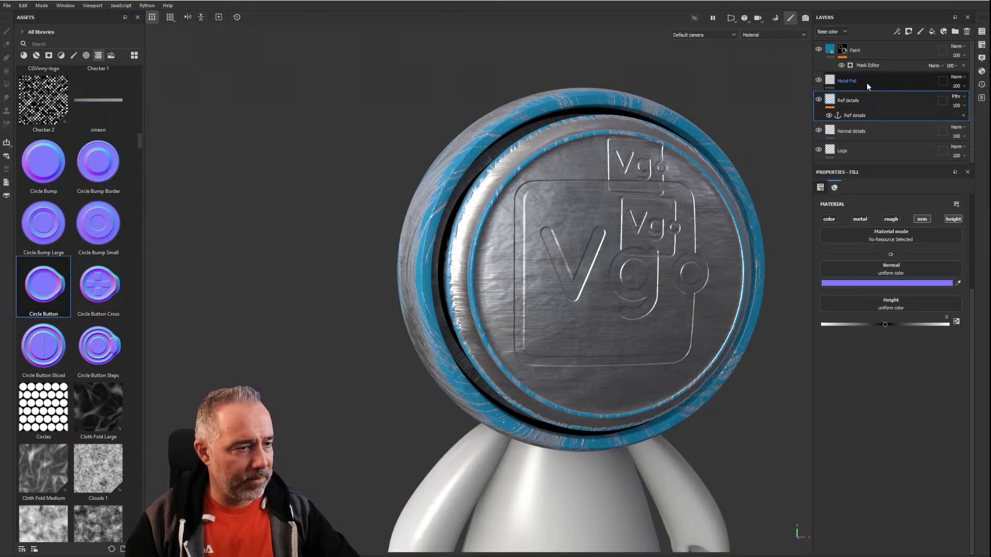
Step: Invert the Micro Height levels in the Paint mask's Mask Editor and set their midtone to 0.481
left_click(866, 66)
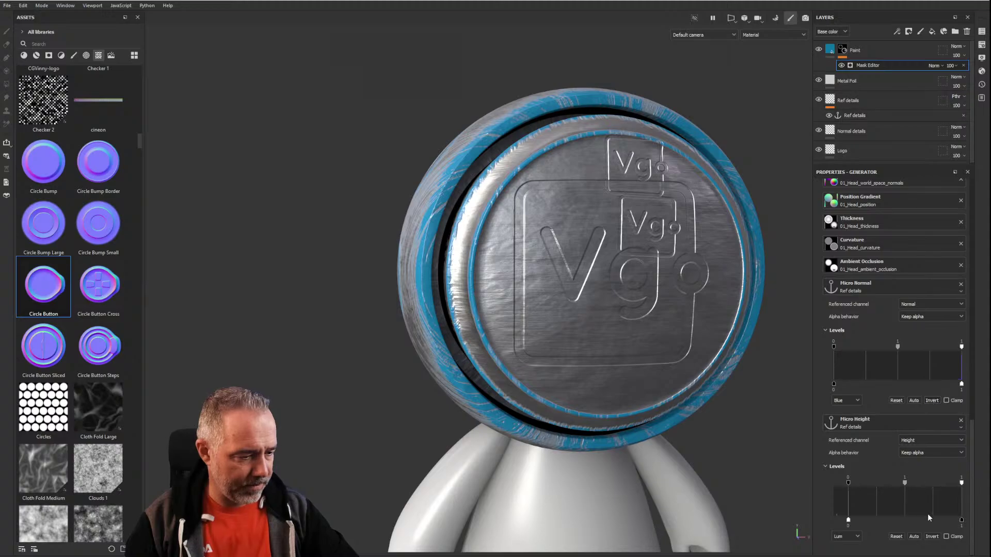
left_click(932, 536)
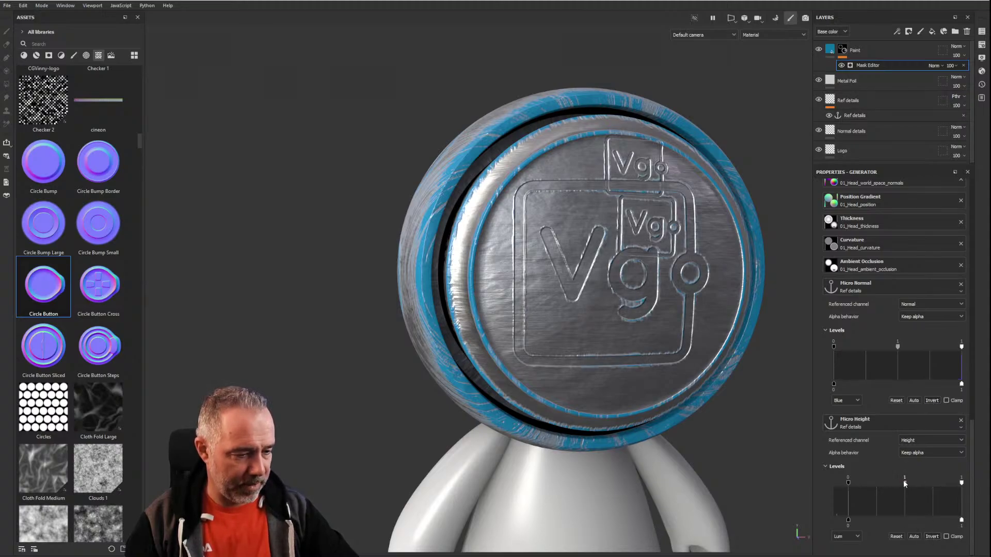
left_click_drag(905, 483, 873, 472)
left_click_drag(528, 243, 653, 290, "alt")
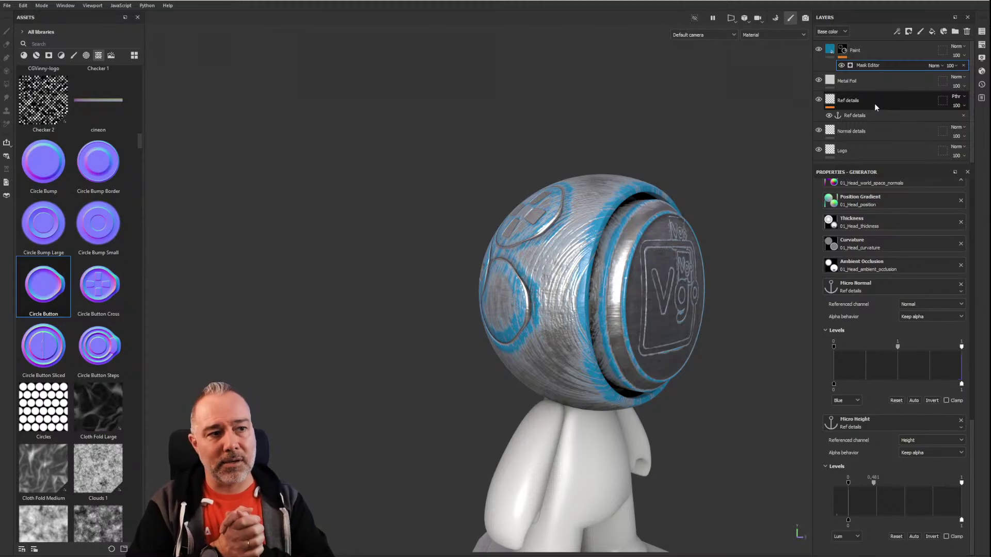
Step: Delete the Ref details fill layer together with its anchor point
left_click(892, 96)
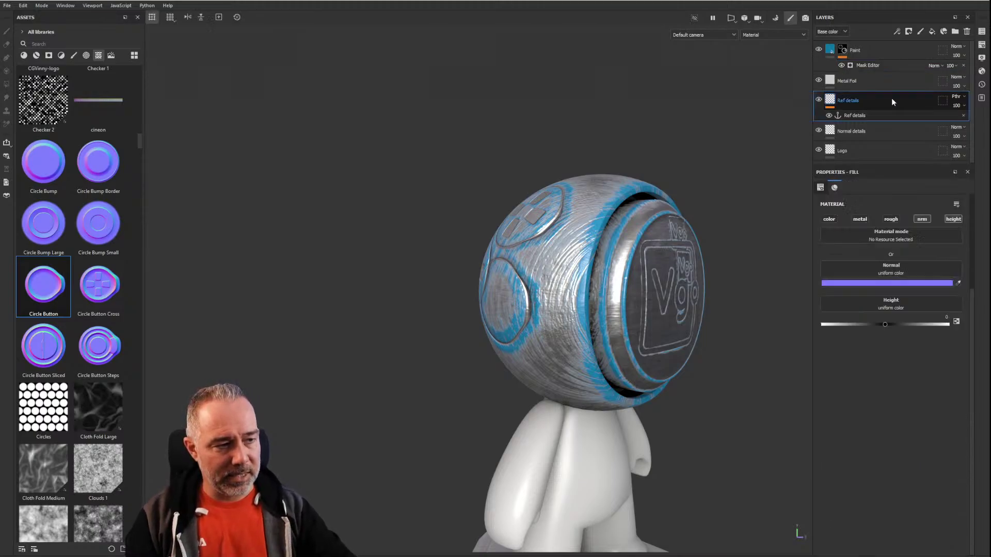
left_click(885, 150, "shift")
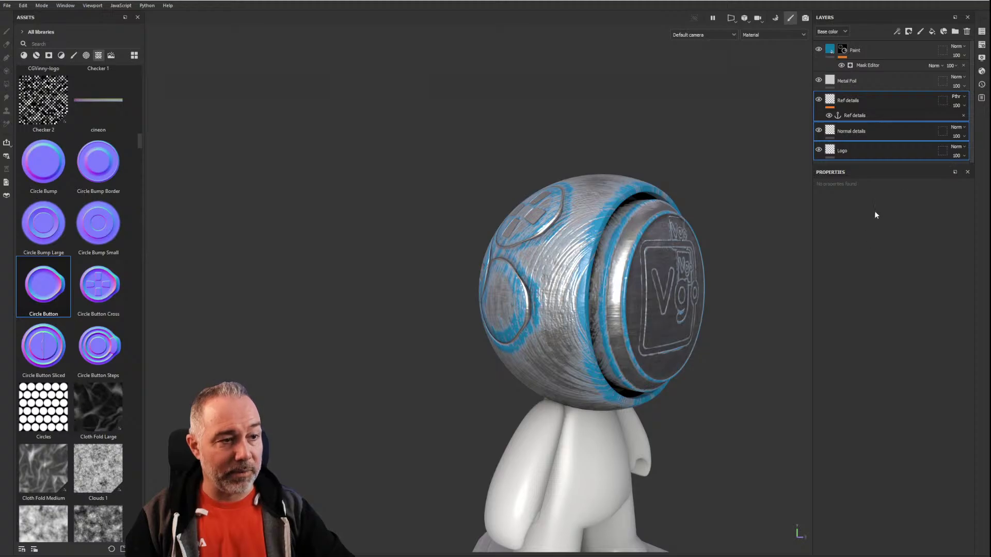
left_click(900, 102)
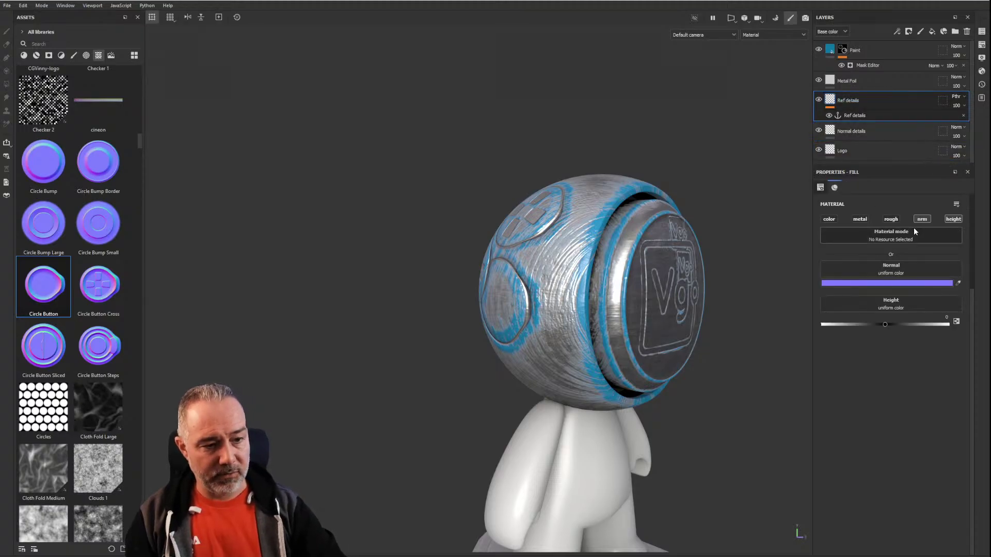
key("Delete")
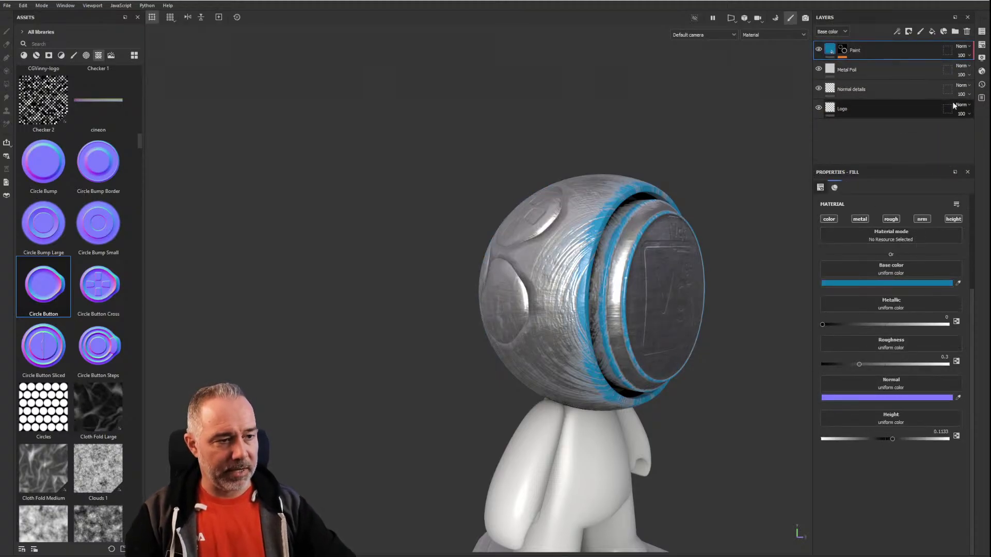
Step: Group the Normal details and Logo layers into a folder named "Reference details"
left_click(870, 92)
left_click(869, 110, "shift")
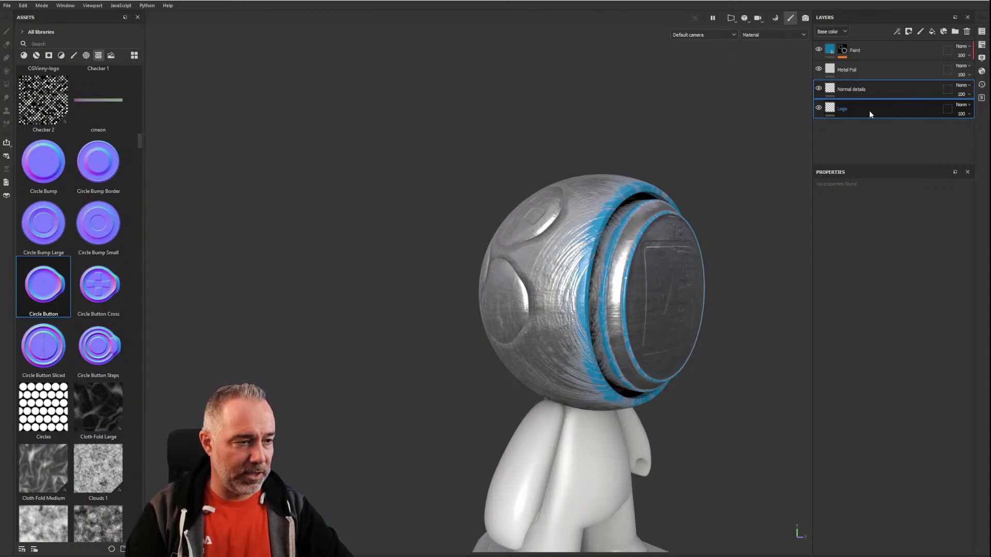
key("ctrl+g")
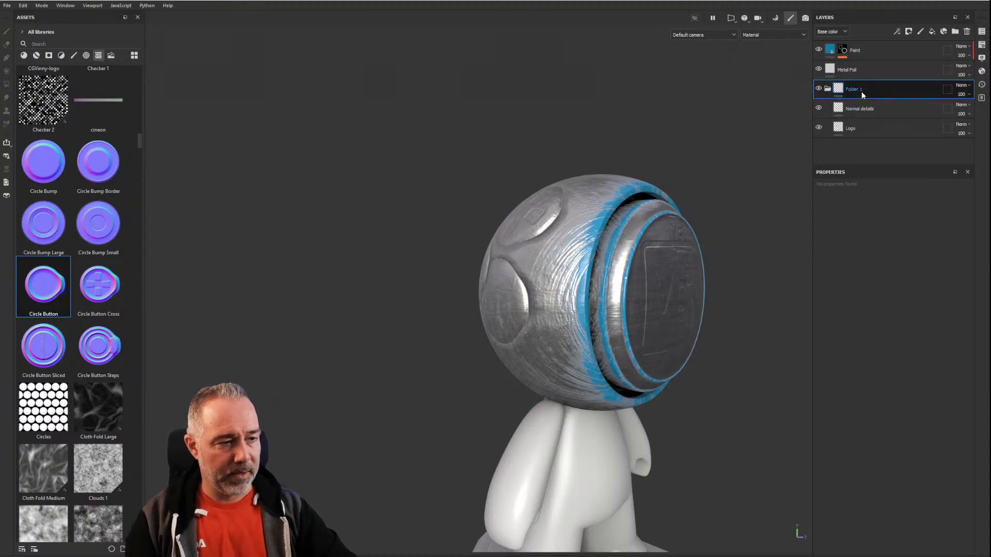
double_click(862, 90)
type("Refer")
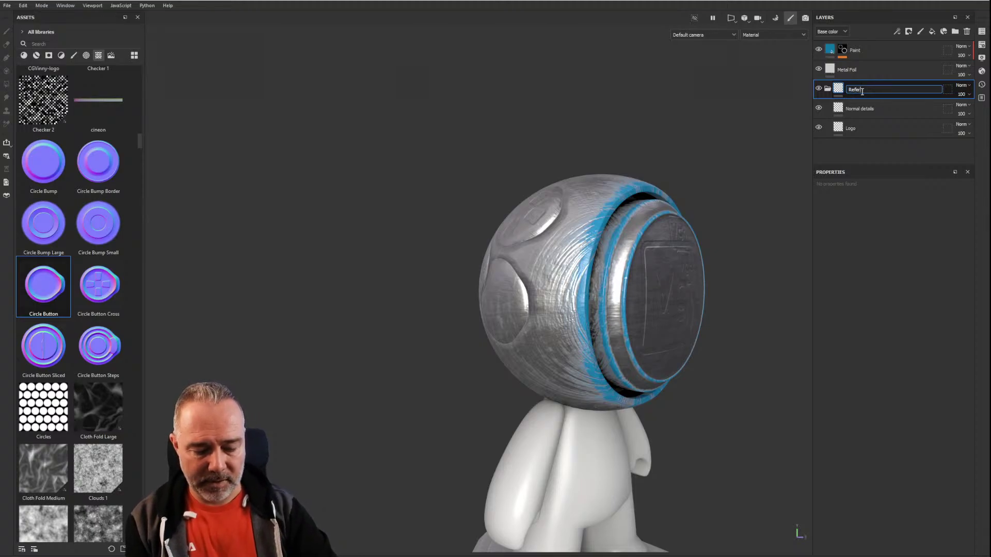
type("ence detail")
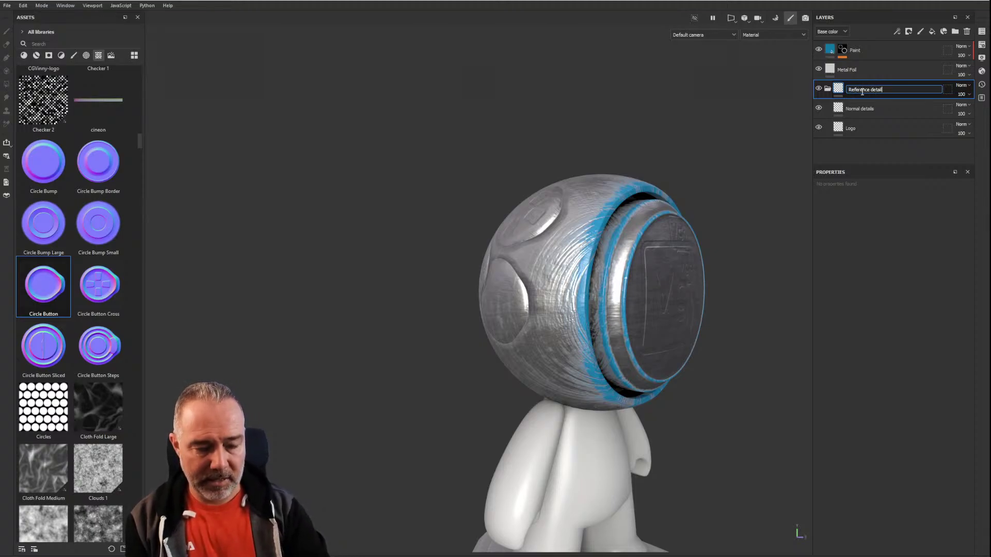
type("s")
key("Return")
Step: Add an anchor point to the Reference details folder and collapse the folder
right_click(893, 91)
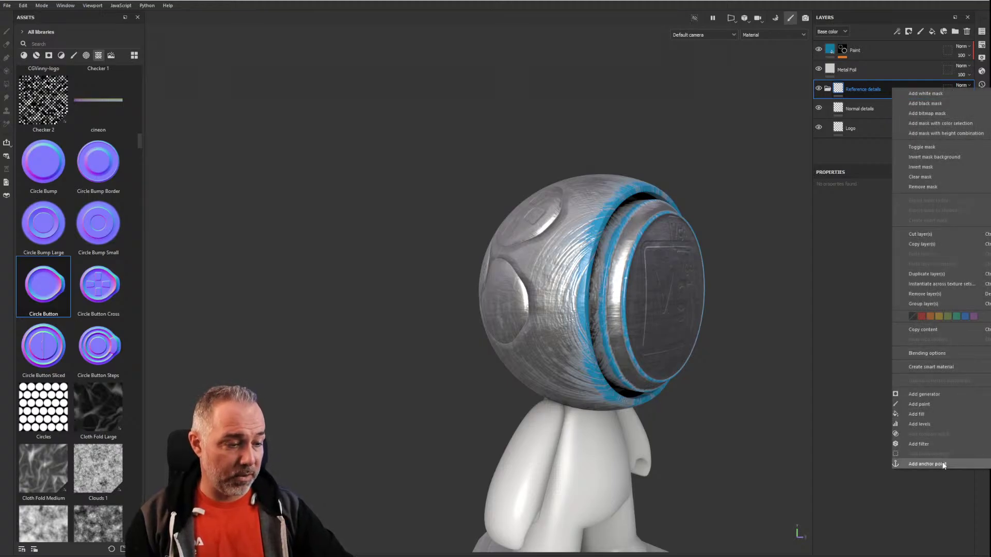
left_click(927, 464)
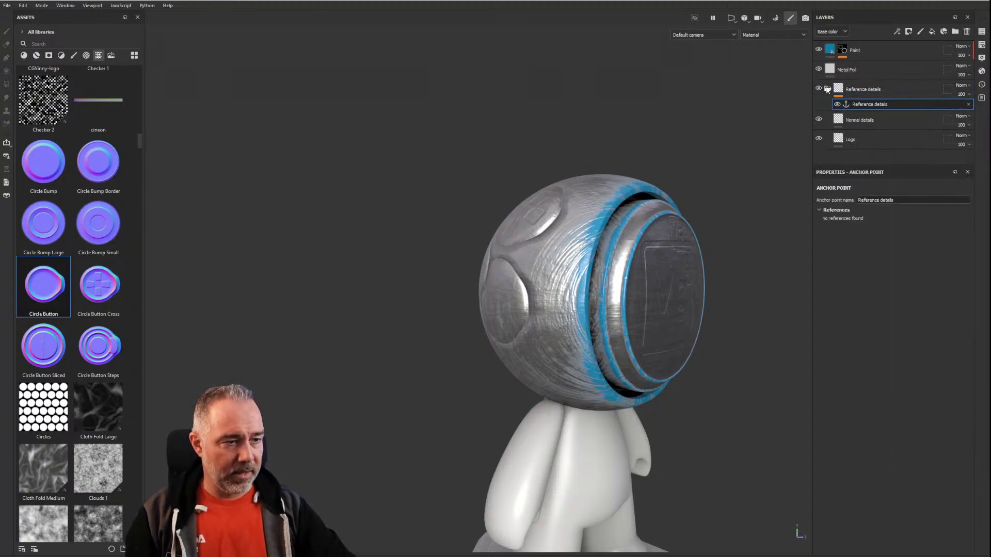
left_click(829, 89)
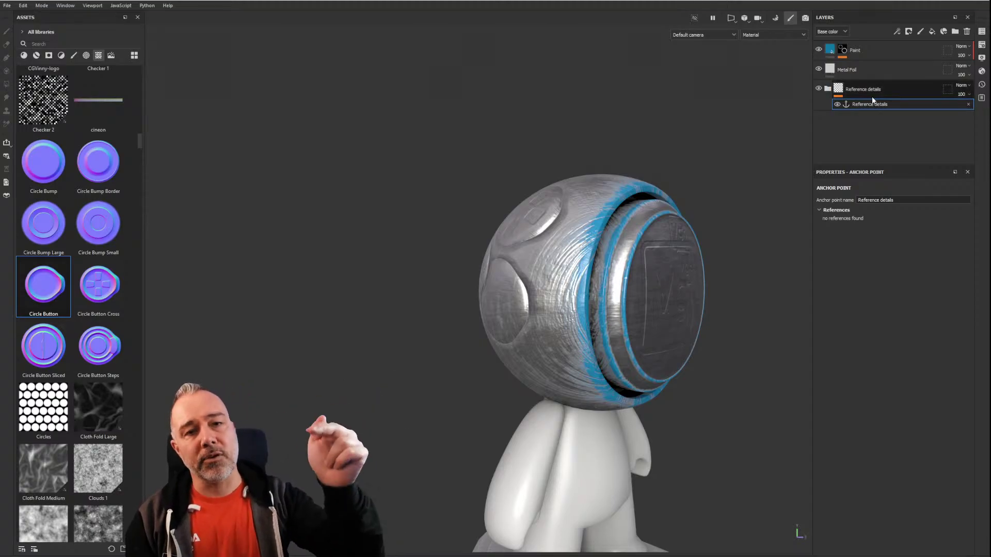
Step: Assign the Reference details anchor point to the Paint mask's Micro Normal input, with Normal as the referenced channel
left_click(847, 49)
left_click(853, 66)
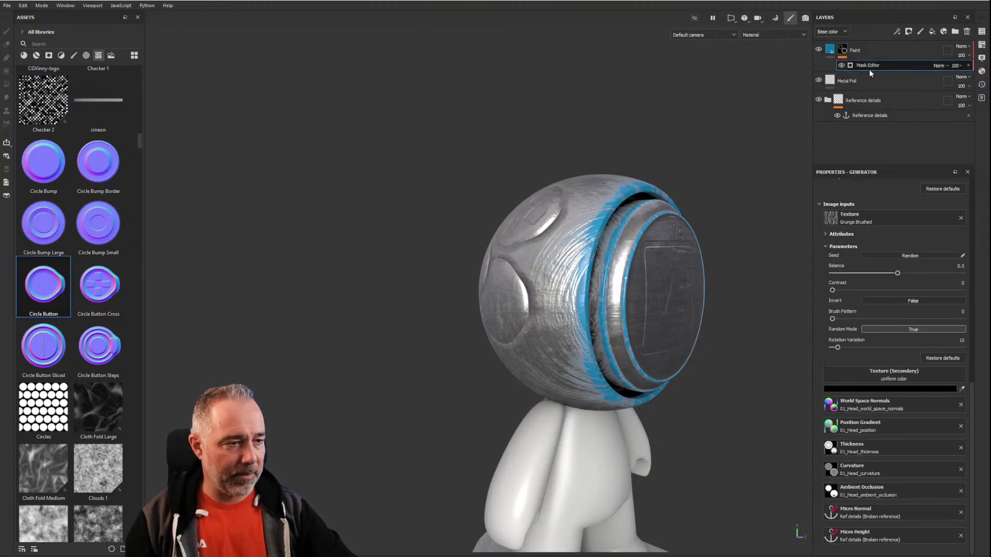
left_click(898, 515)
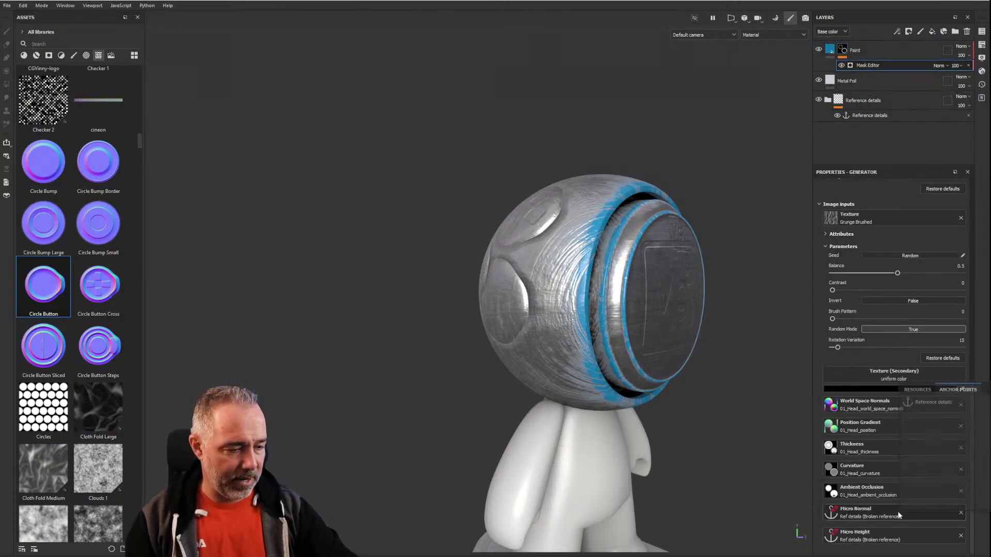
left_click(931, 404)
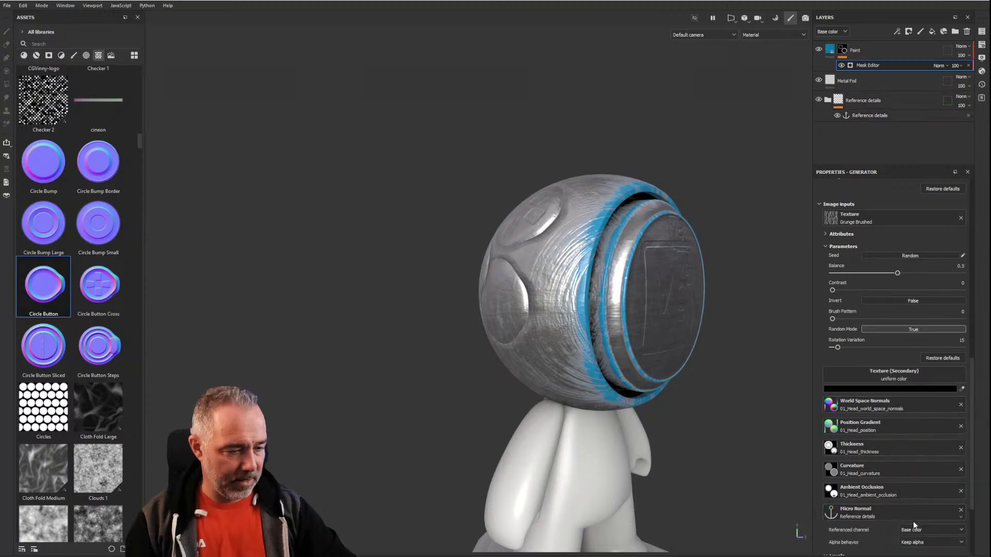
scroll(914, 525, "down", 3)
left_click(919, 434)
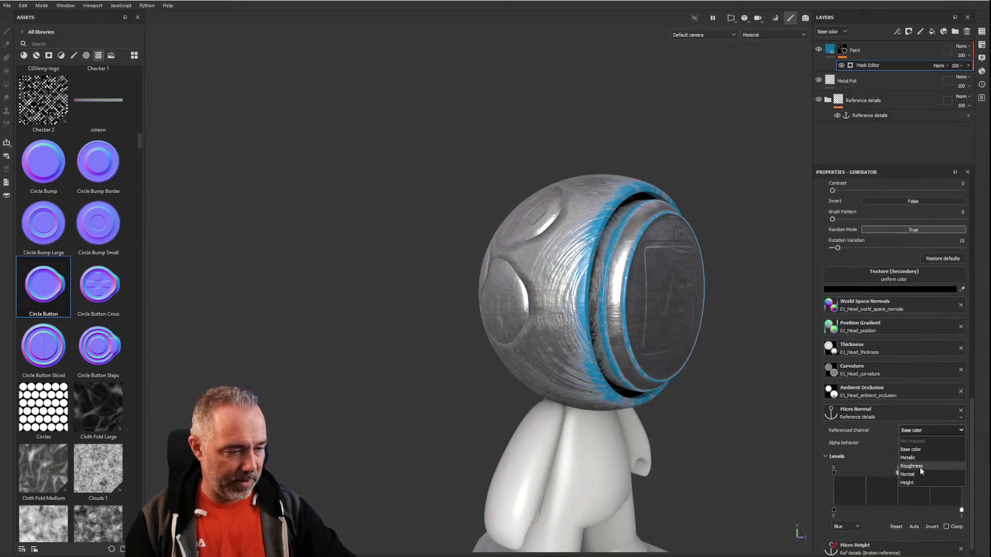
left_click(917, 469)
scroll(862, 429, "down", 1)
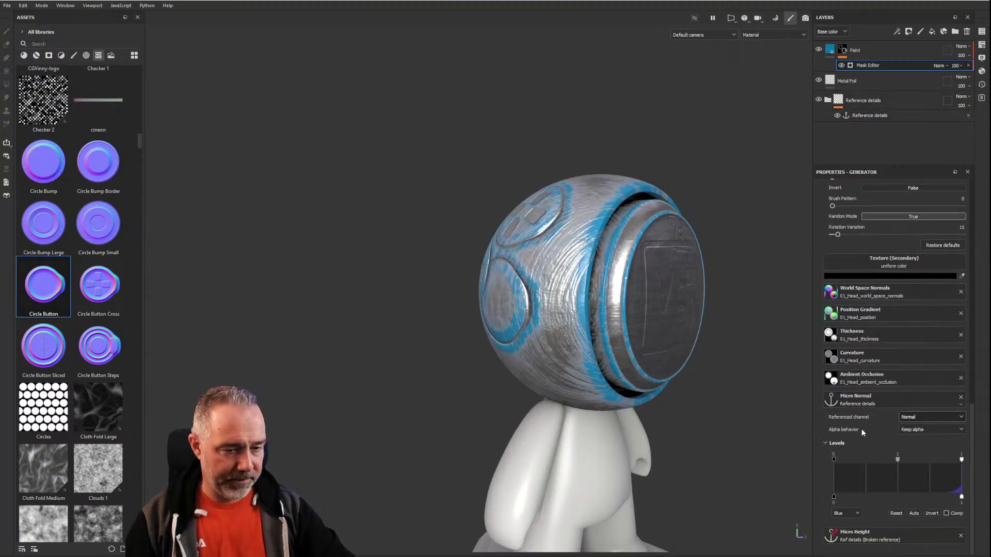
Step: Assign the Reference details anchor point to the Micro Height input, with Height as the referenced channel
left_click(887, 537)
left_click(908, 425)
scroll(912, 503, "down", 3)
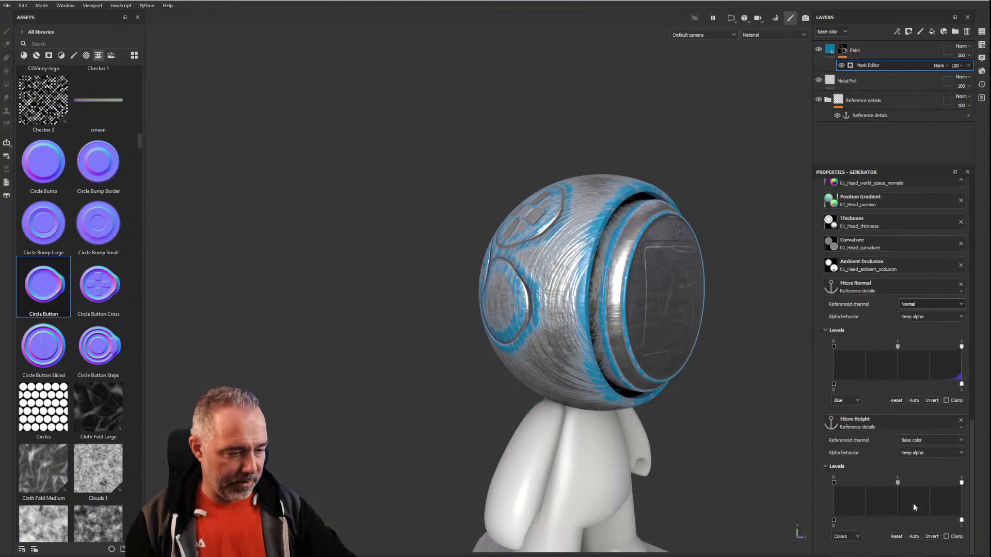
left_click(925, 442)
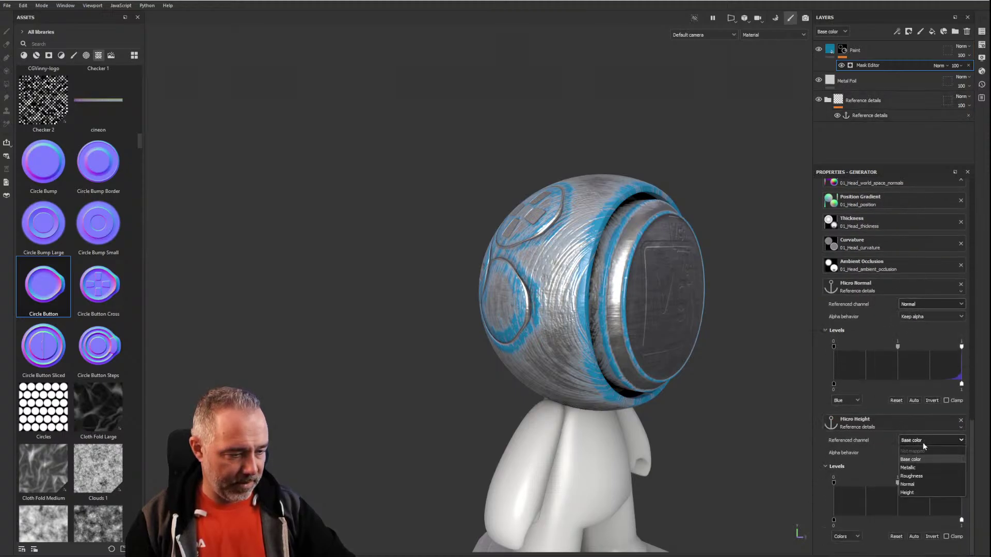
left_click(921, 491)
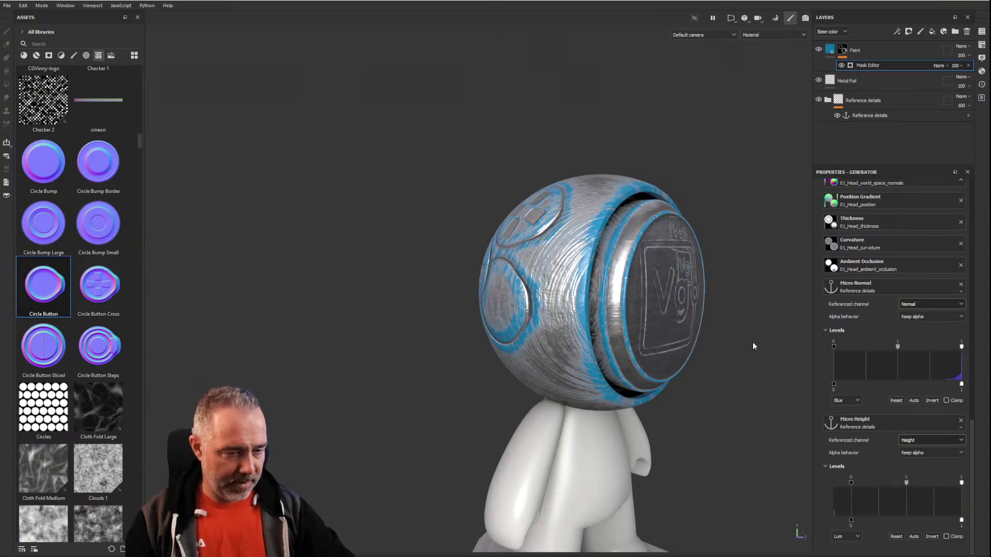
Step: Invert the Micro Height levels for the Reference details anchor and inspect the worn paint around the logo and buttons
left_click_drag(753, 346, 664, 329, "alt")
right_click_drag(582, 301, 655, 382, "alt")
left_click_drag(620, 320, 532, 217, "alt")
left_click(932, 536)
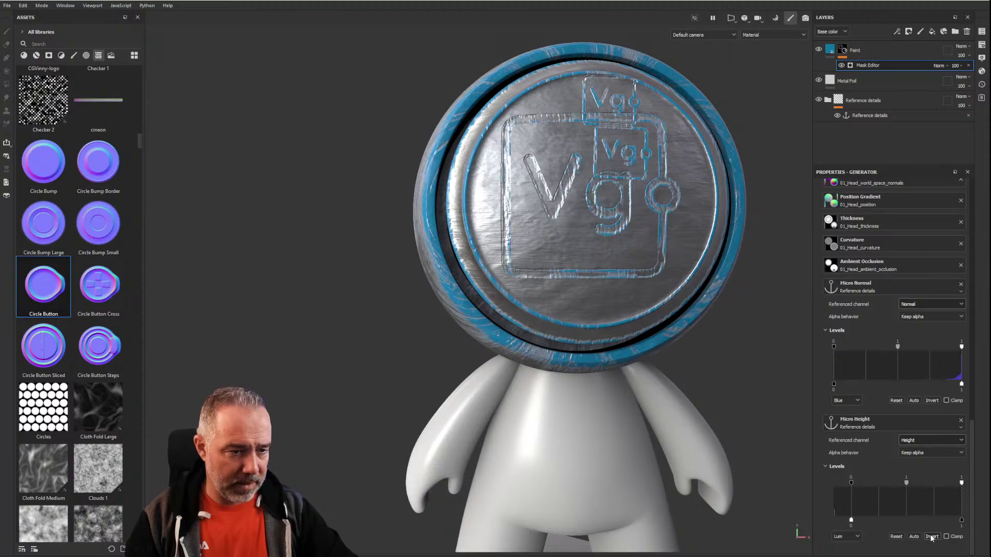
left_click_drag(563, 253, 585, 242, "alt")
right_click_drag(585, 240, 521, 227, "alt")
left_click_drag(521, 227, 552, 261, "alt")
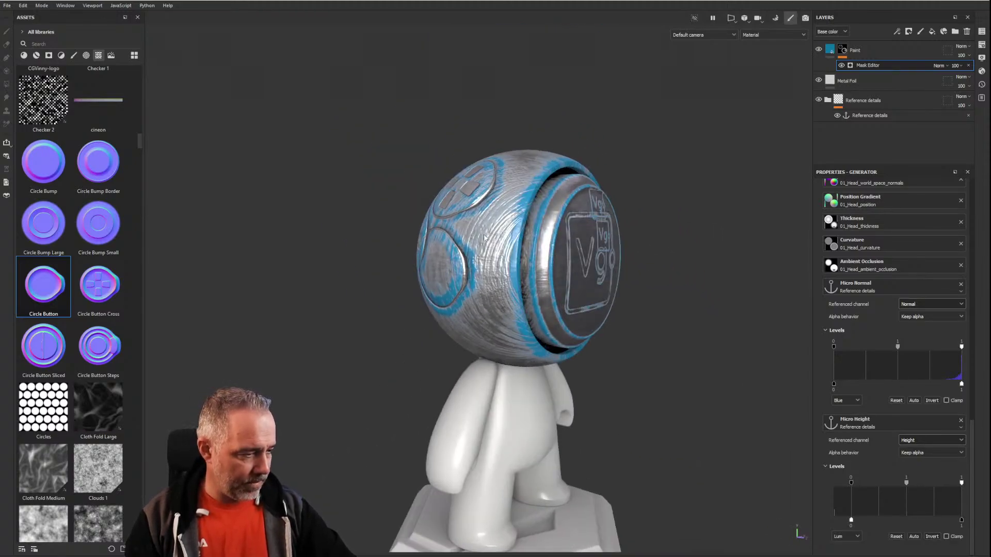
Step: Examine how the worn blue paint follows the engraved logos and the rim on the front of the head
left_click_drag(757, 230, 412, 247, "alt")
right_click_drag(413, 246, 617, 228, "alt")
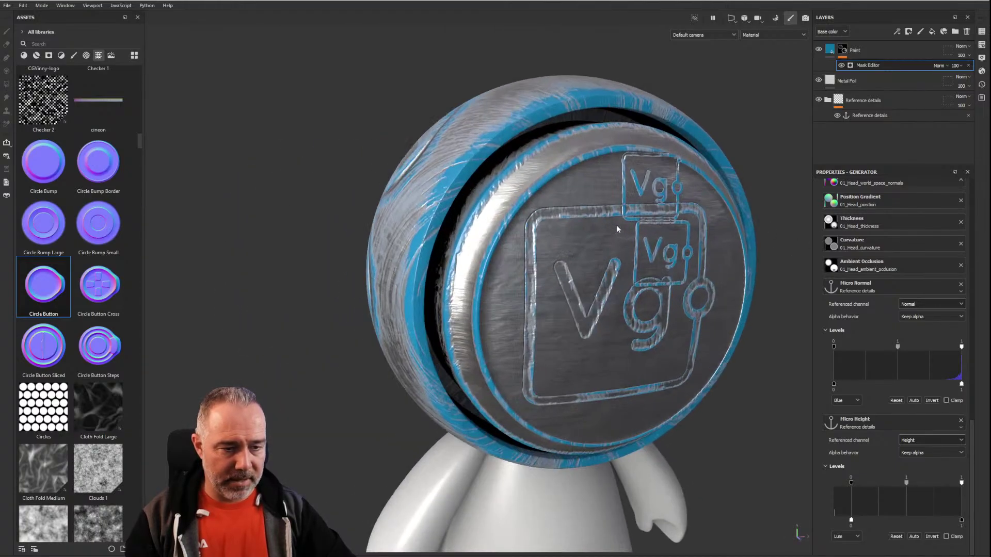
middle_click_drag(618, 279, 602, 229, "alt")
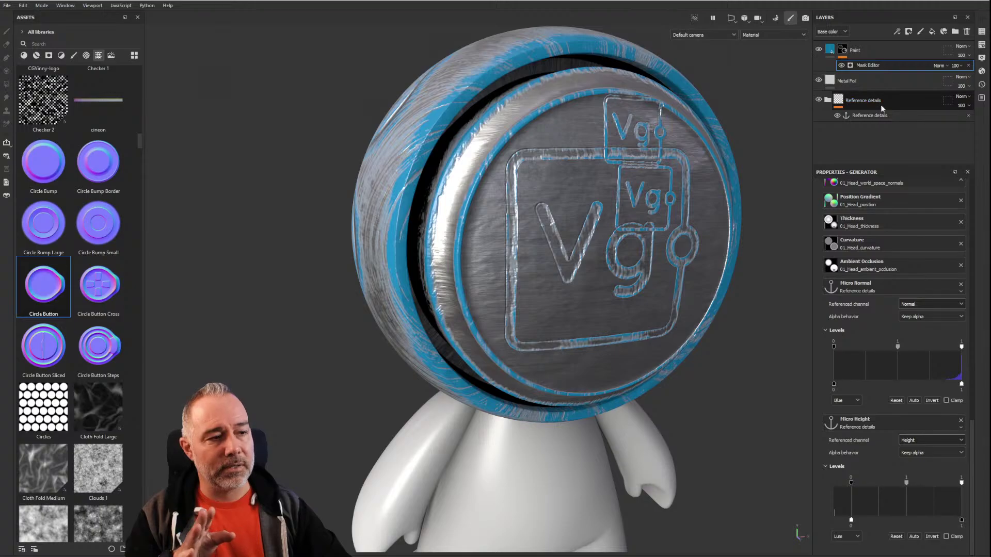
left_click(875, 116)
left_click(887, 101)
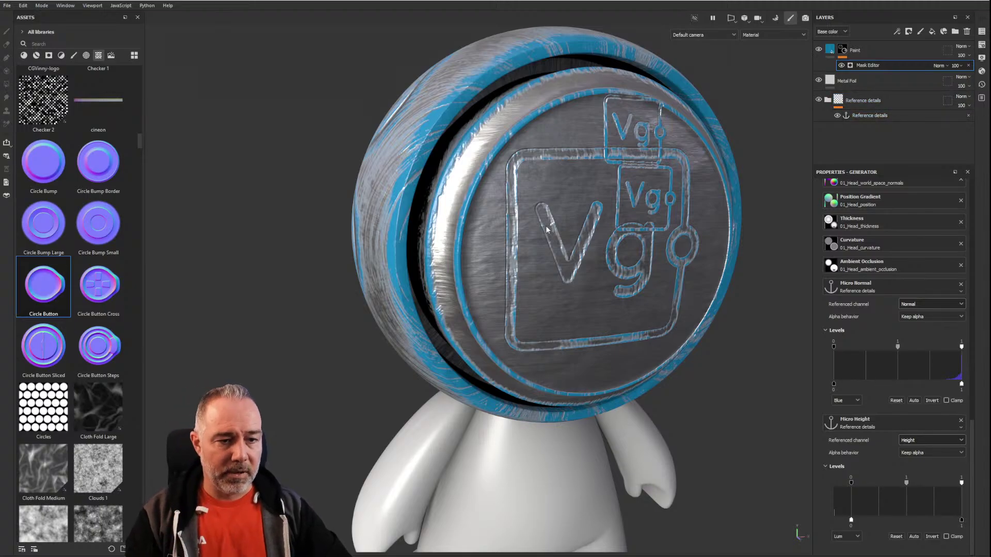
scroll(620, 206, "down", 3)
left_click_drag(609, 201, 689, 190, "alt")
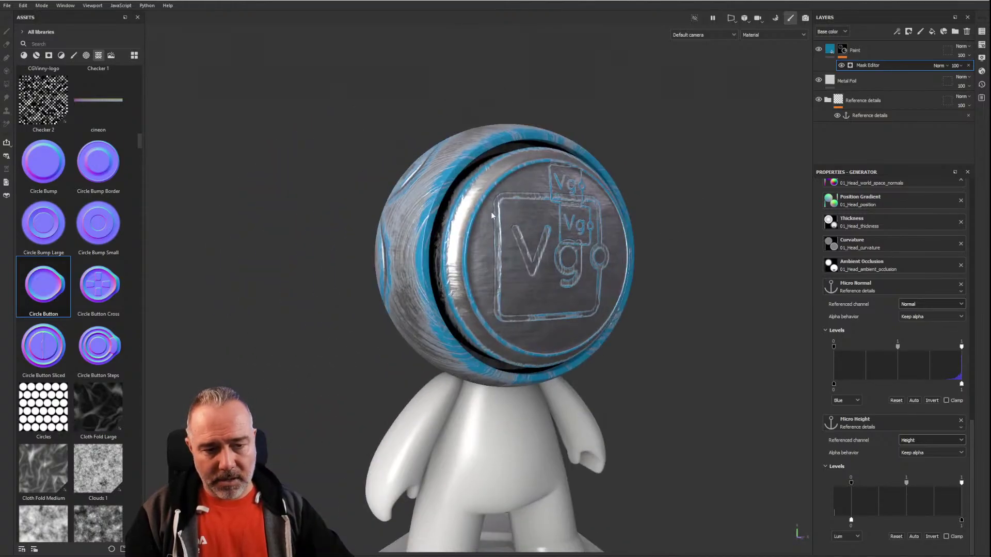
scroll(481, 209, "up", 3)
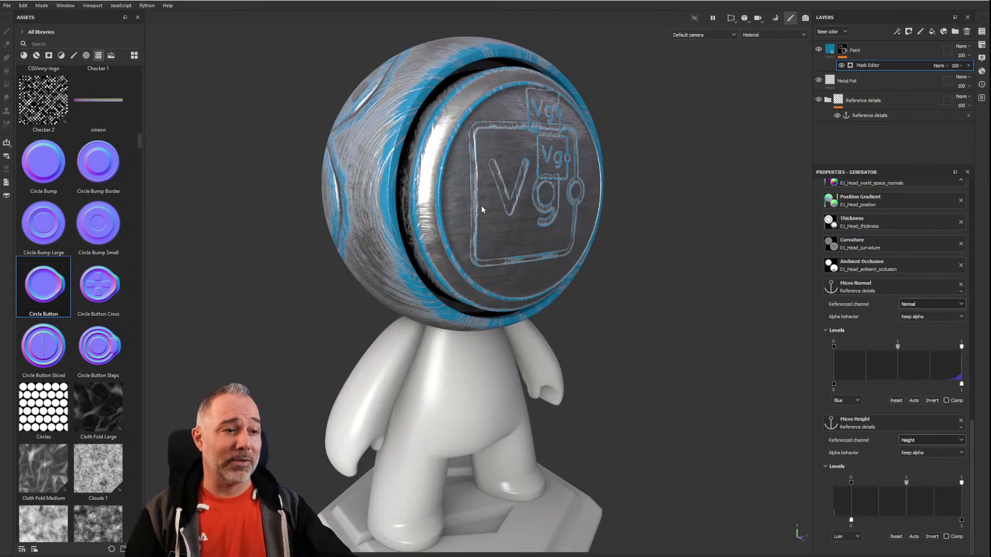
left_click_drag(562, 178, 528, 187, "alt")
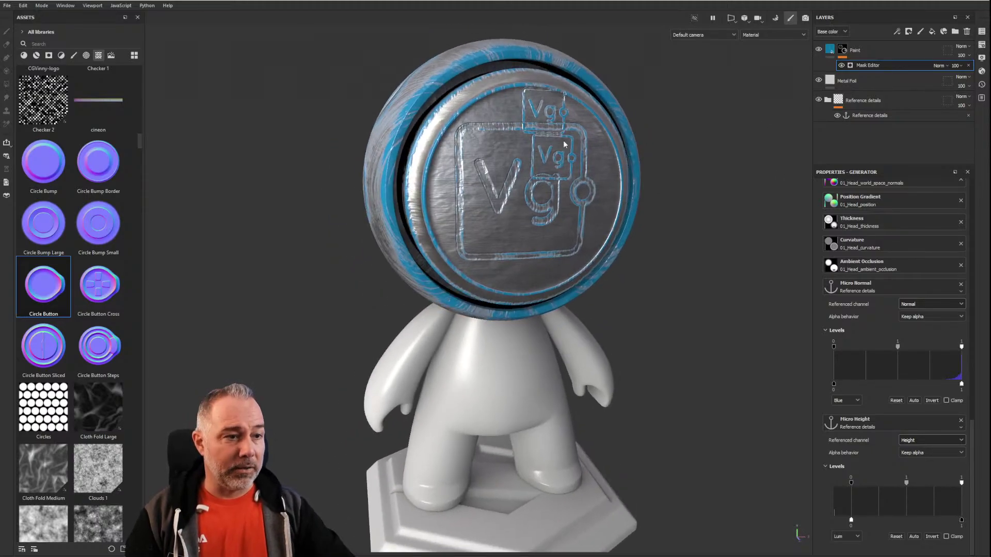
Step: Select the Logo layer inside the Reference details folder and choose the Artistic Hairy Paint brush
left_click(867, 103)
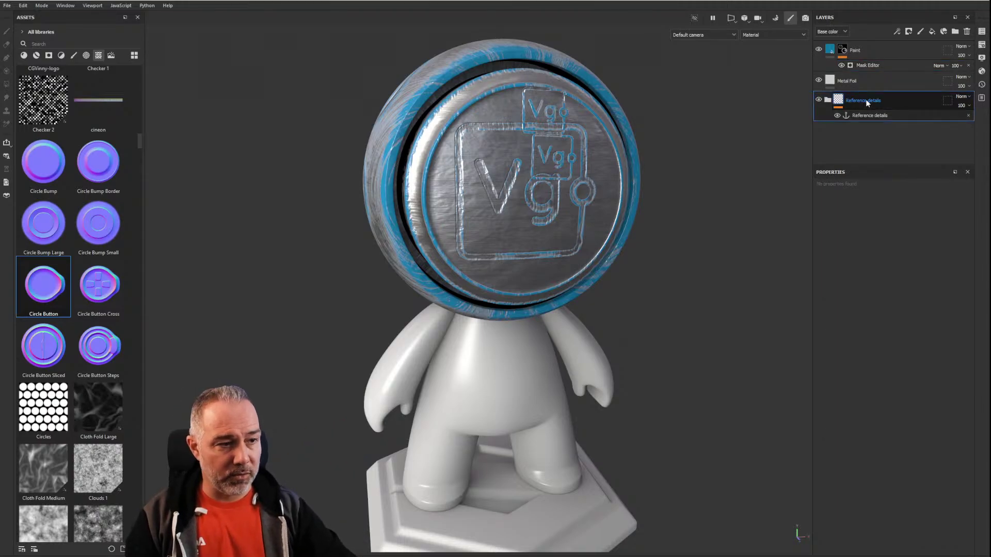
left_click(828, 101)
left_click(857, 152)
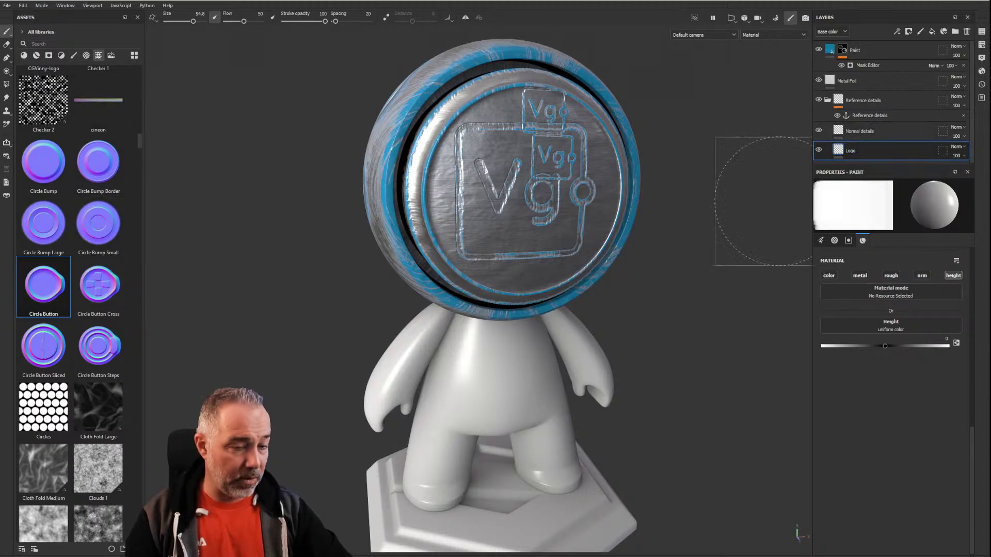
scroll(69, 178, "up", 8)
left_click(73, 55)
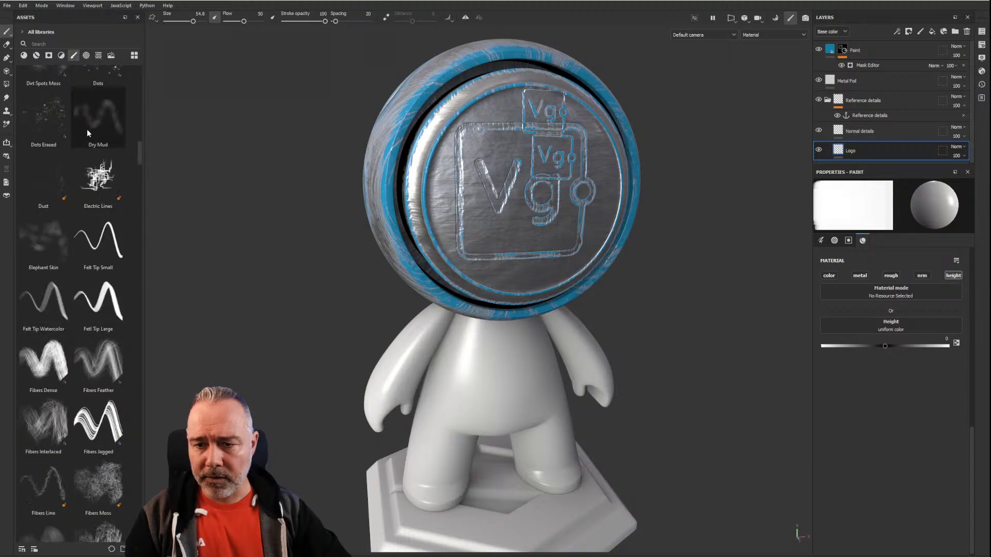
scroll(67, 188, "up", 10)
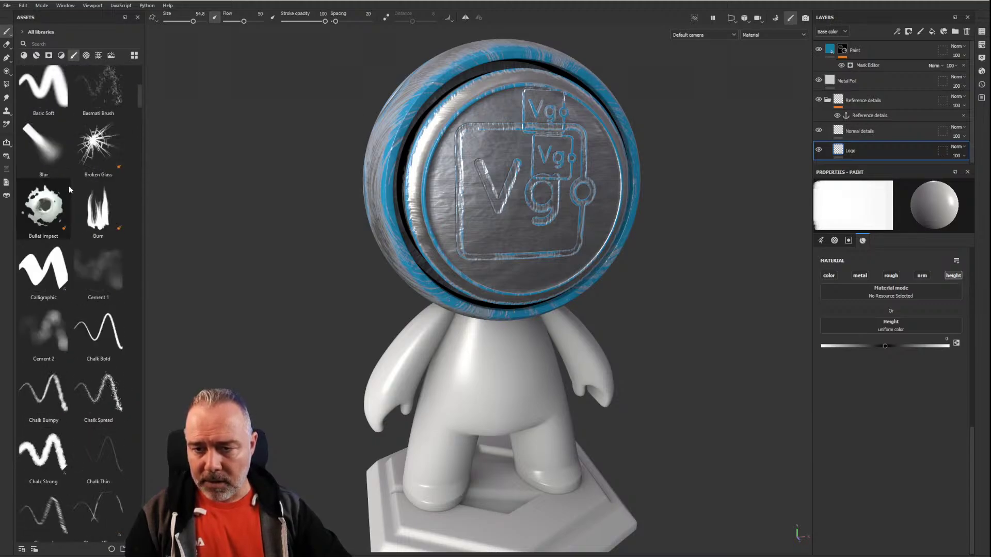
scroll(65, 180, "up", 5)
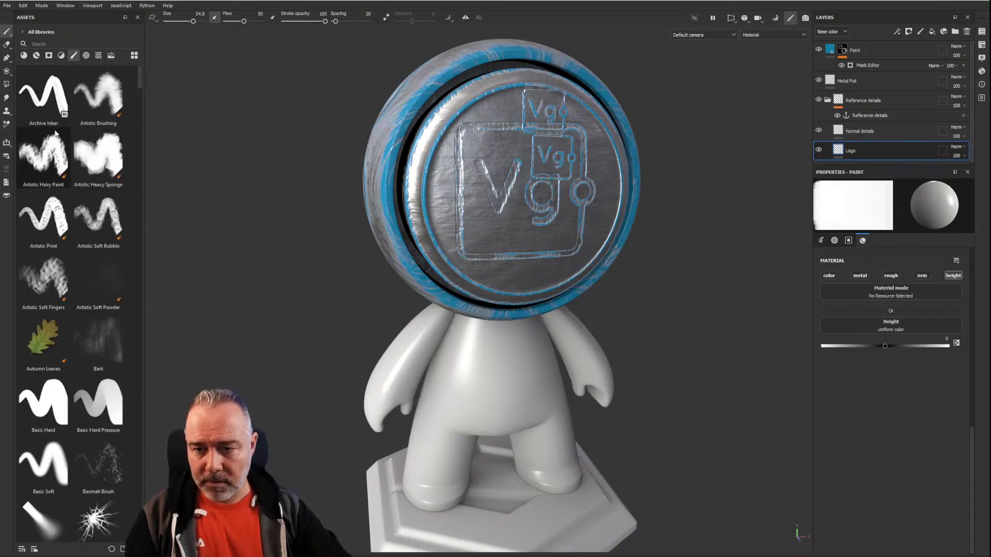
left_click(48, 163)
Step: Paint a short curved stroke on the side of the head below the round button and check how the worn paint reacts
mouse_move(464, 175)
left_mouse_down("alt")
mouse_move(612, 174)
mouse_move(645, 155)
left_mouse_up("alt")
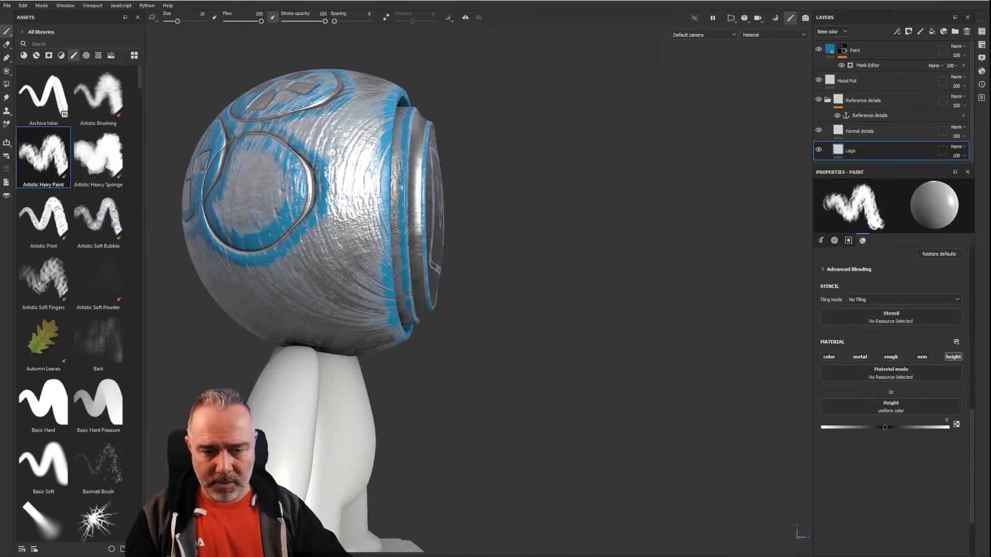
mouse_move(348, 262)
left_mouse_down()
mouse_move(291, 310)
mouse_move(351, 331)
mouse_move(369, 325)
left_mouse_up()
mouse_move(369, 326)
left_mouse_down("alt")
mouse_move(225, 279)
mouse_move(262, 265)
left_mouse_up("alt")
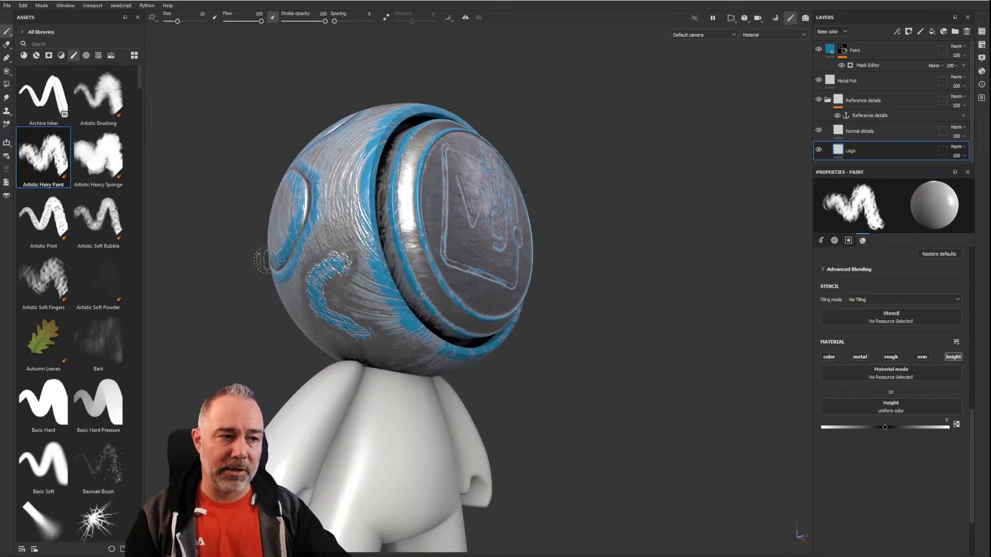
mouse_move(381, 197)
left_mouse_down("alt")
mouse_move(316, 219)
mouse_move(554, 186)
mouse_move(539, 186)
left_mouse_up("alt")
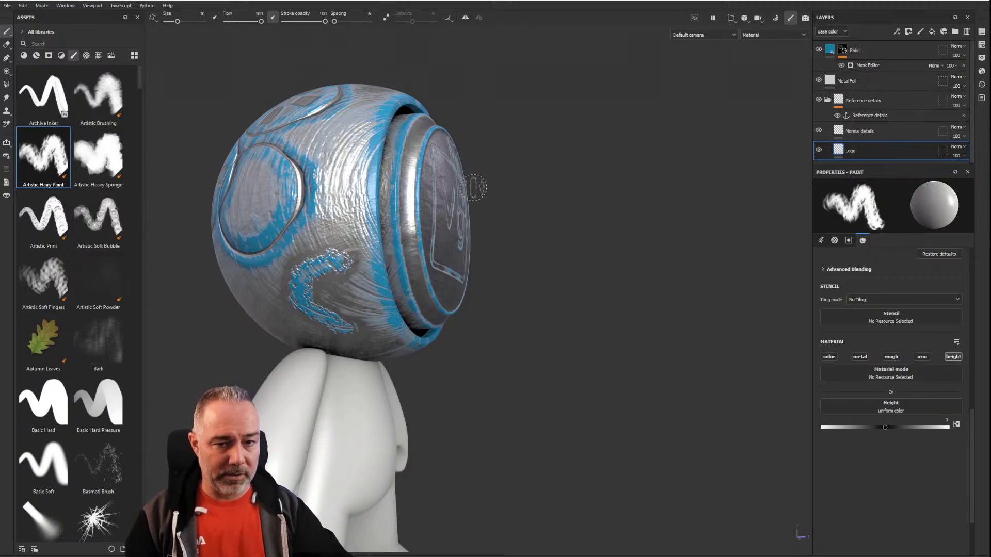
left_click_drag(474, 187, 449, 164, "alt")
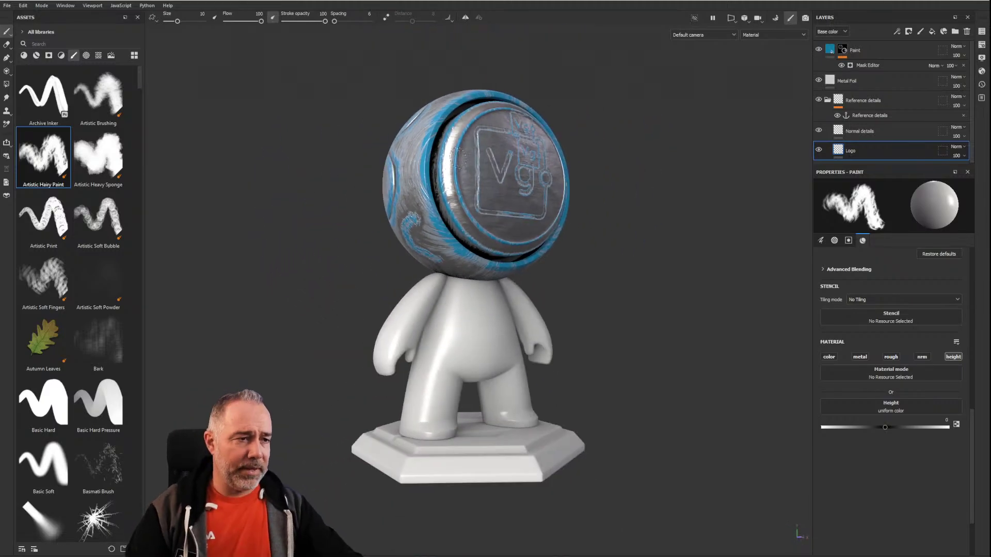
Step: Delete all layers from Paint down to Logo, including the Reference details folder
left_click(887, 45)
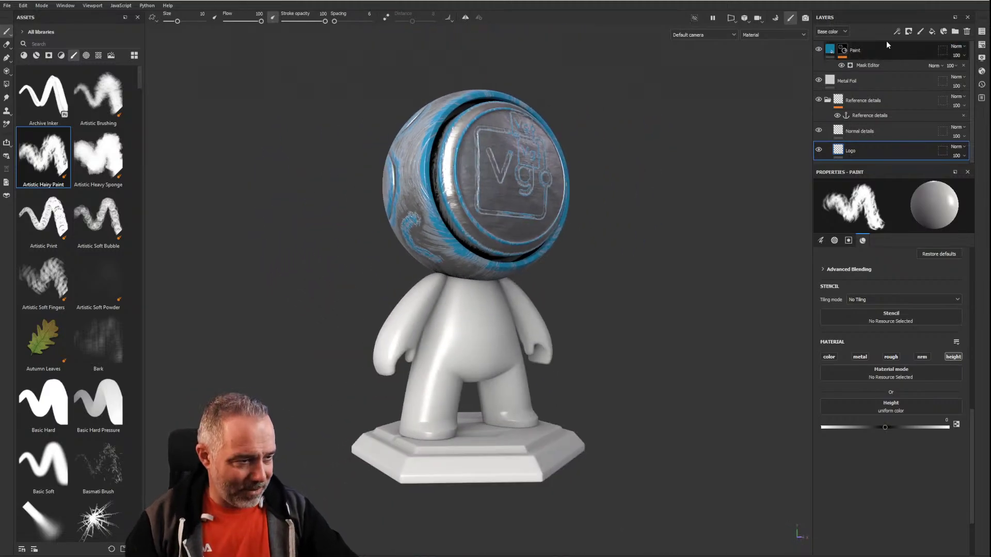
left_click(905, 149, "shift")
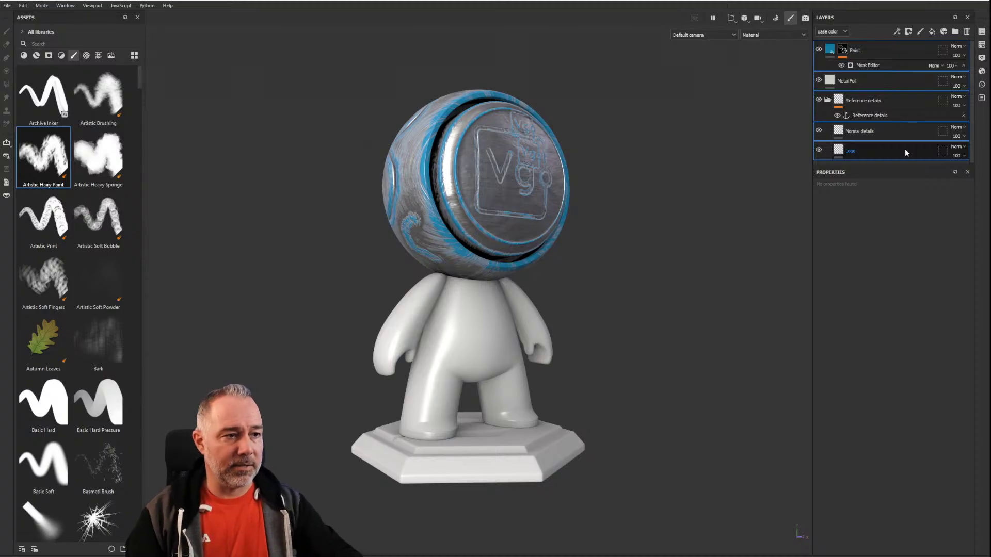
left_click(932, 32)
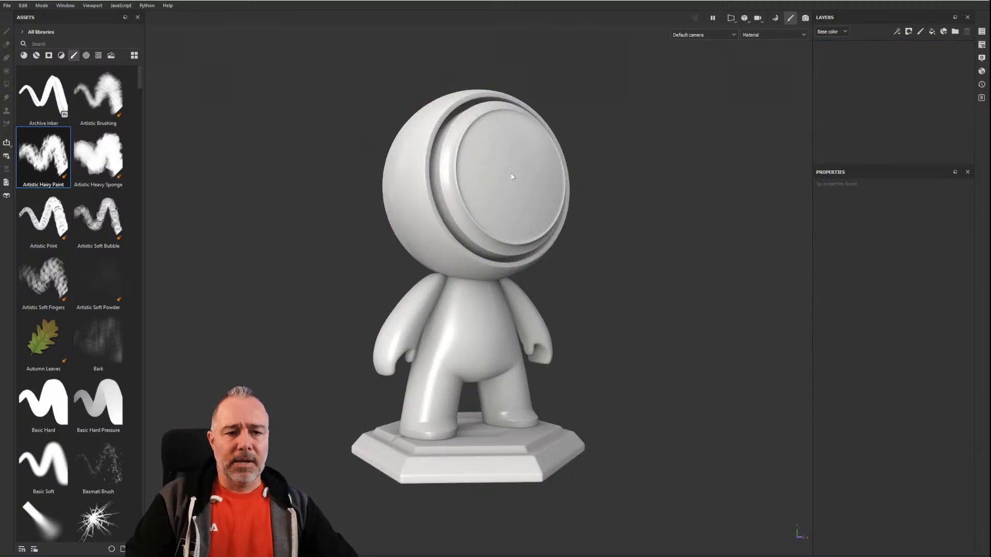
Step: Add a fill layer to the head and set its Metallic value to the maximum
scroll(512, 177, "up", 3)
scroll(512, 176, "down", 2)
middle_click_drag(511, 175, 542, 199, "alt")
left_click_drag(542, 200, 501, 188, "alt")
scroll(502, 188, "up", 3)
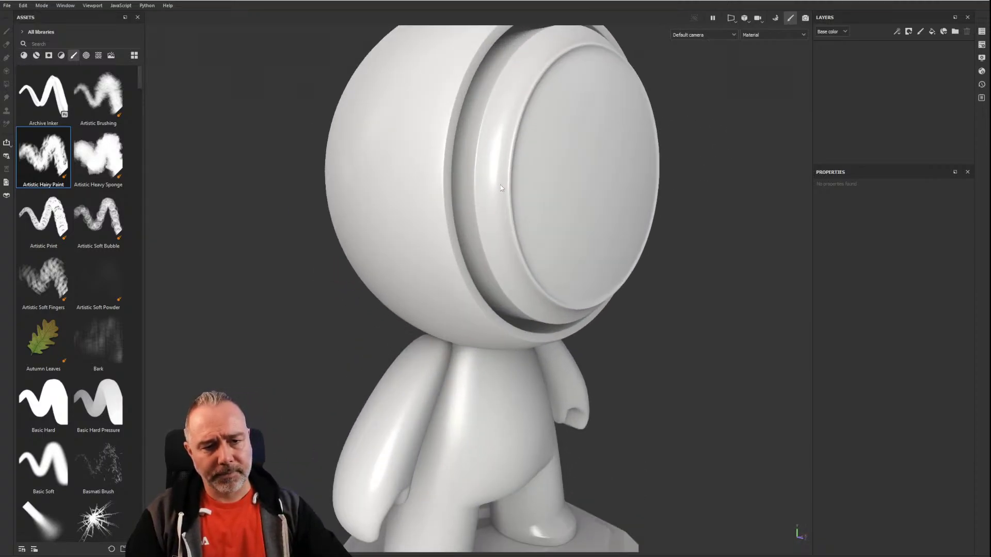
middle_click_drag(498, 122, 487, 247, "alt")
left_click_drag(518, 244, 494, 246, "alt")
middle_click_drag(548, 252, 604, 162, "alt")
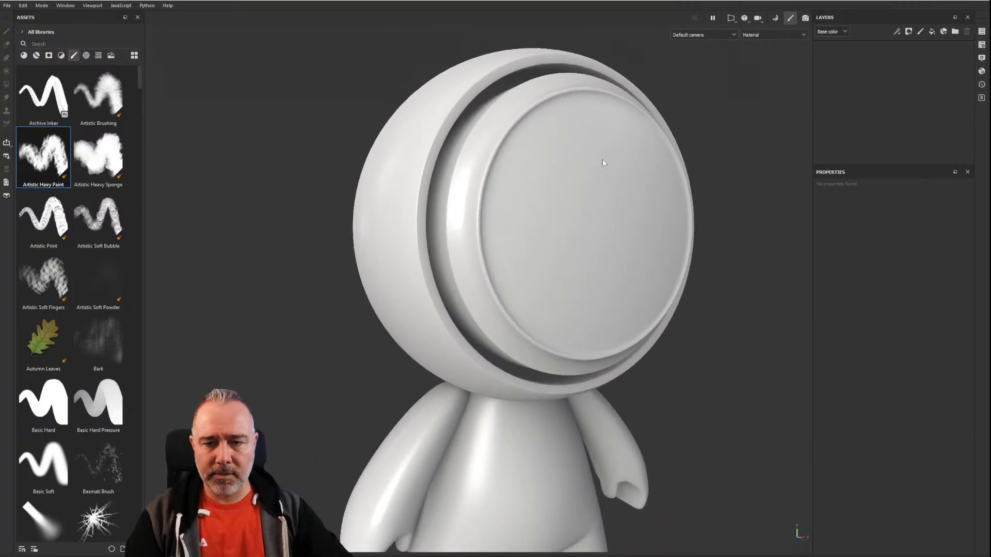
left_click(931, 32)
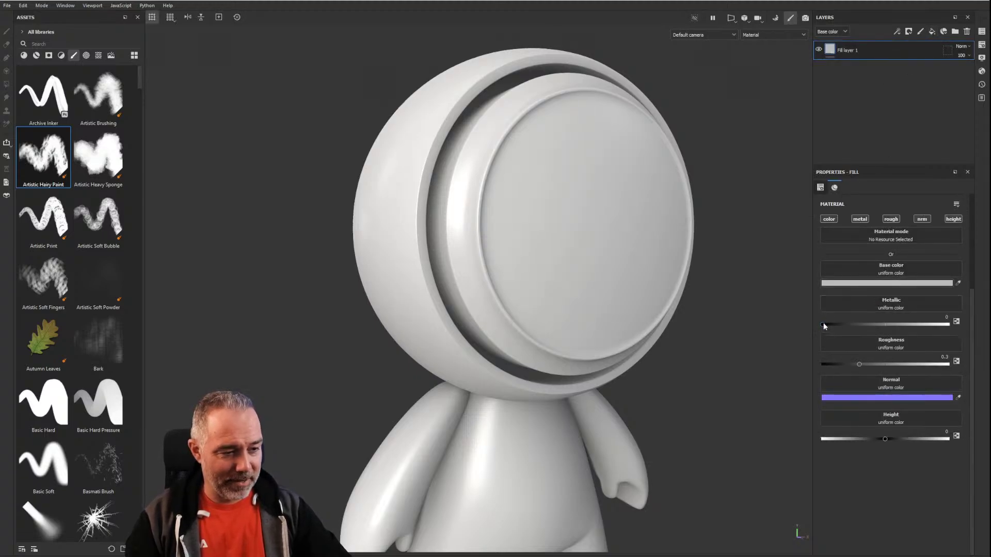
left_click_drag(823, 325, 975, 326)
Step: Add a second fill layer above the metal with green base color 62AF82 and a roughness of about 0.6
left_click_drag(481, 200, 741, 109, "alt")
left_click(933, 32)
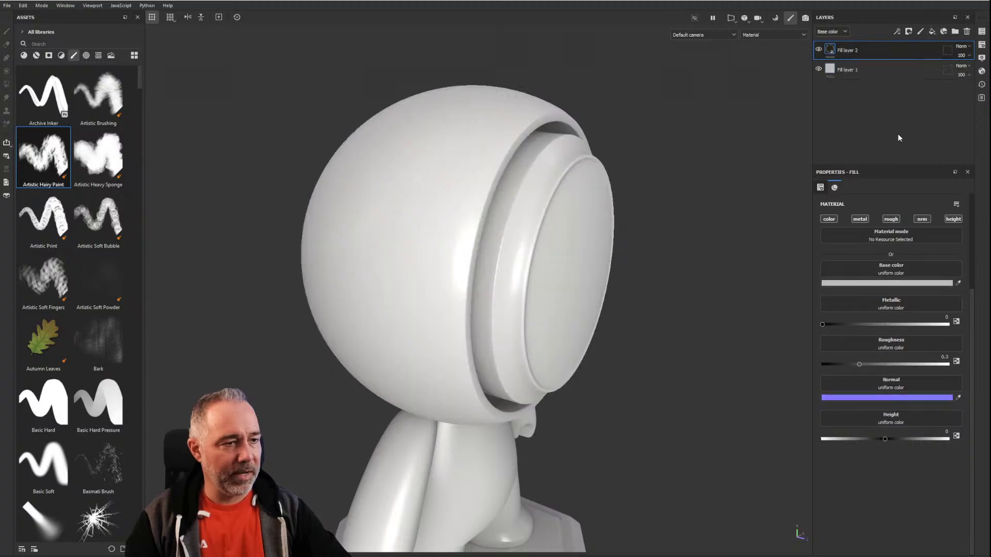
left_click(903, 284)
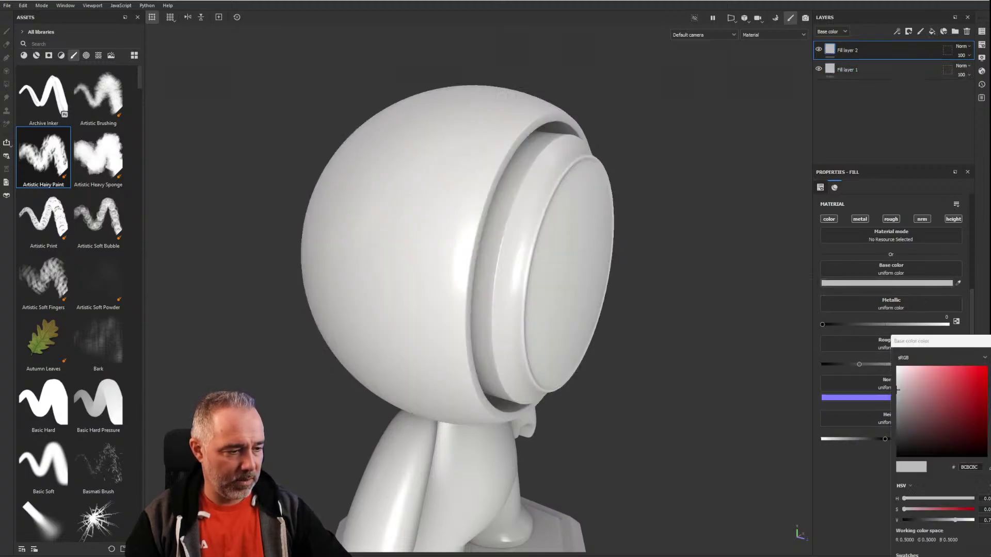
left_click_drag(905, 498, 929, 499)
left_click_drag(899, 390, 935, 395)
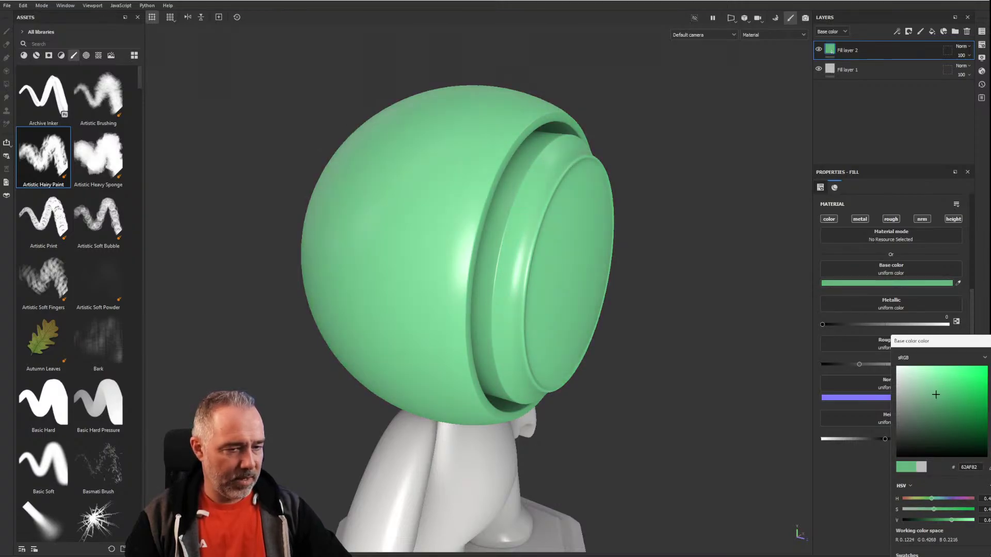
left_click(988, 340)
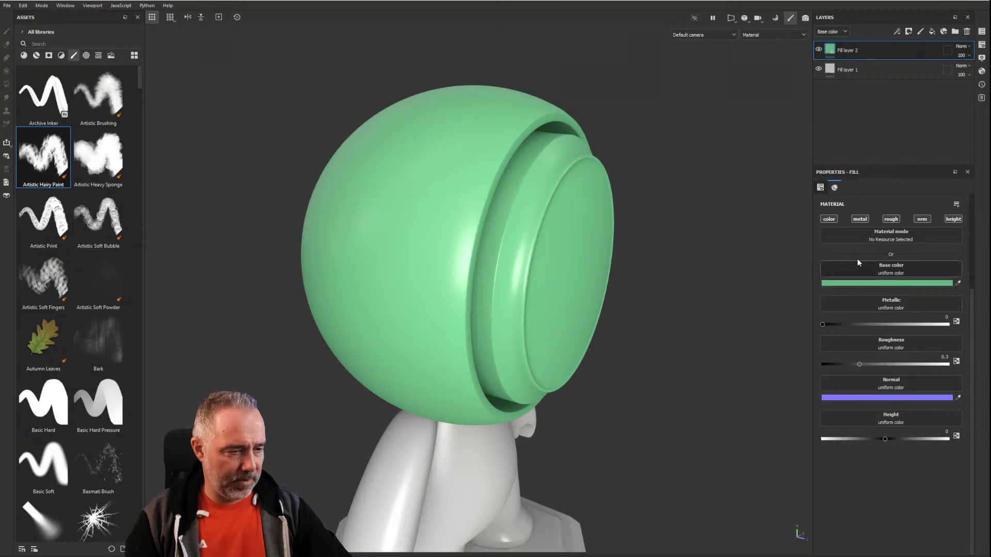
left_click_drag(857, 364, 900, 364)
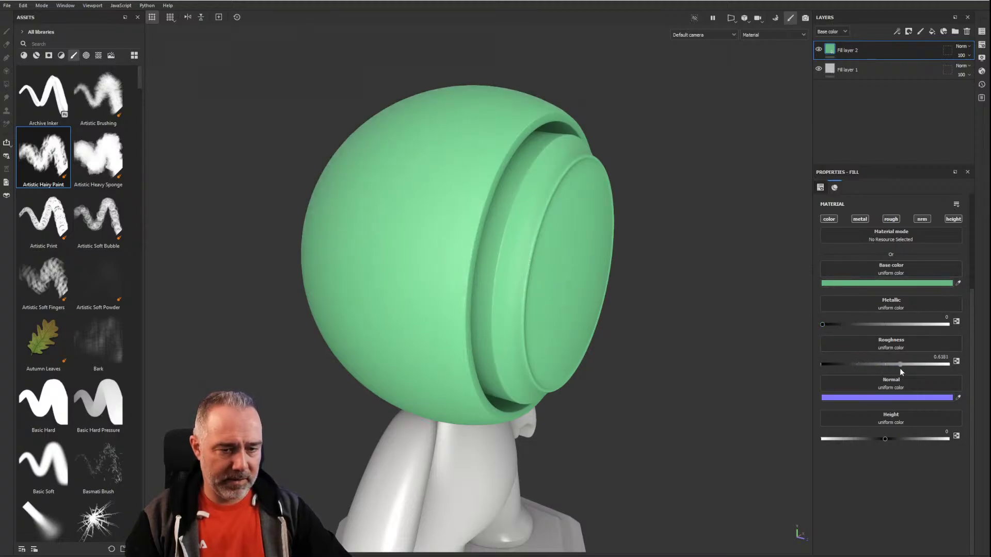
left_click_drag(558, 247, 444, 201, "alt")
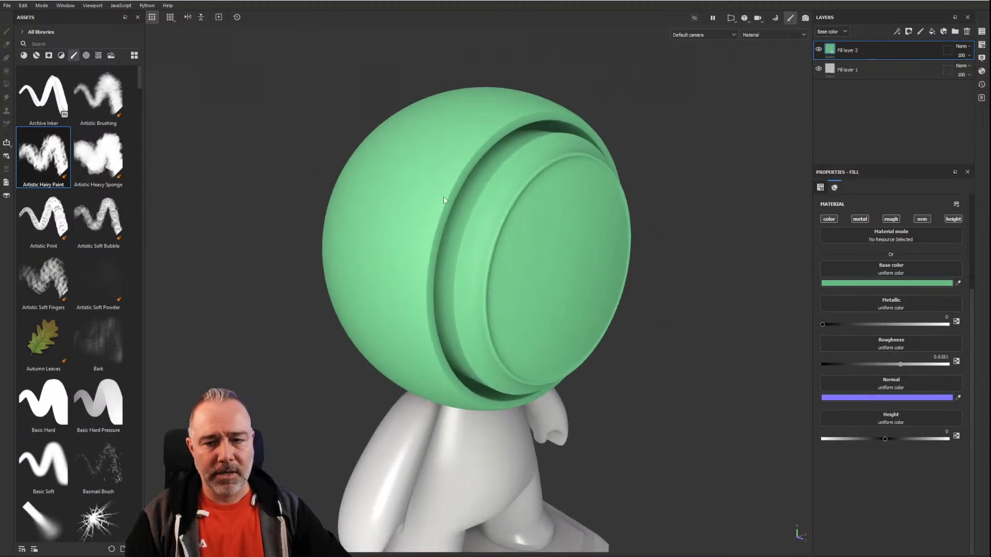
Step: Try the Dirt Leak Dry smart mask on the green fill layer and undo it
left_click(49, 56)
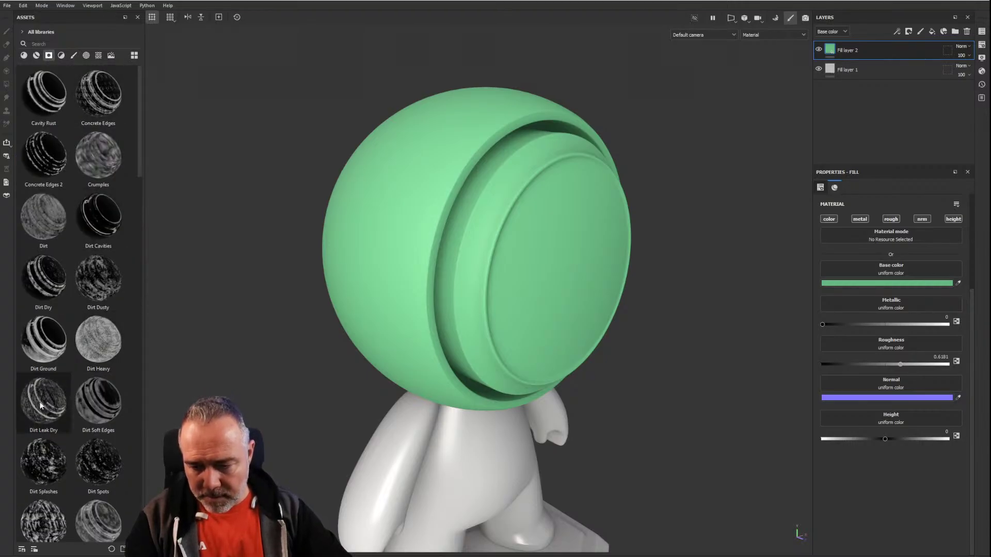
left_click_drag(36, 406, 845, 50)
mouse_move(438, 201)
left_mouse_down("alt")
mouse_move(650, 182)
mouse_move(515, 161)
mouse_move(441, 174)
left_mouse_up("alt")
key("ctrl+z")
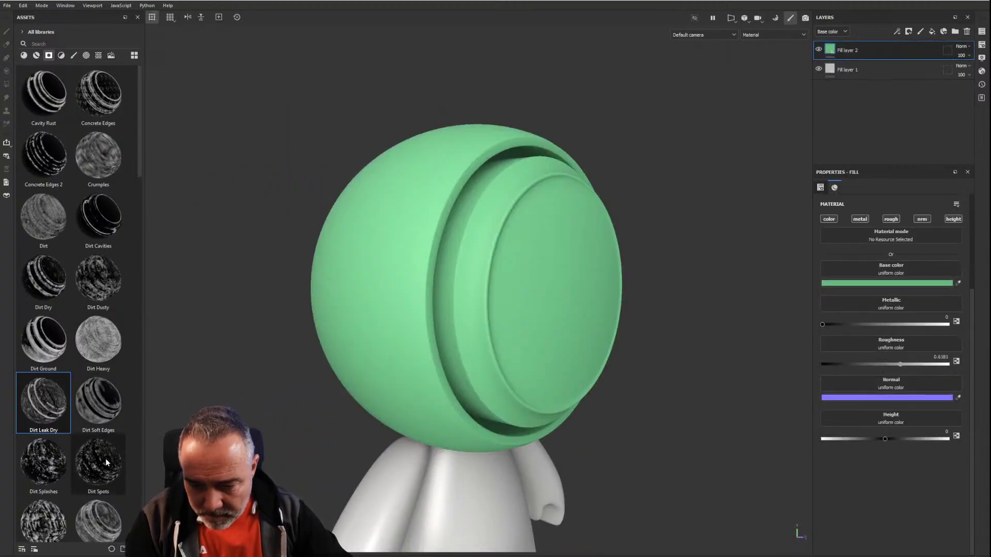
Step: Search the smart masks for rust, apply the Rust mask to the green fill layer, and inspect the wear on the head
scroll(101, 459, "down", 5)
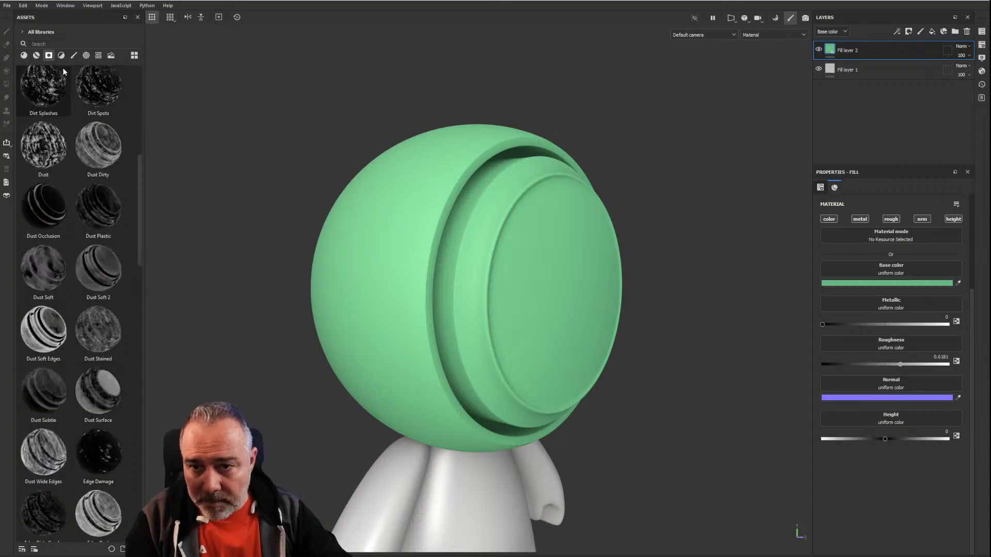
left_click(59, 43)
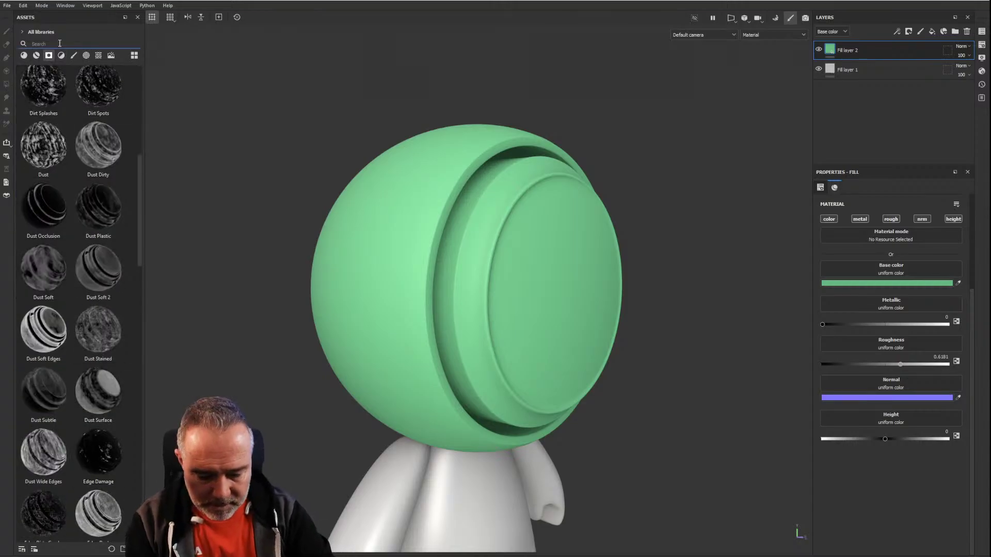
type("rust")
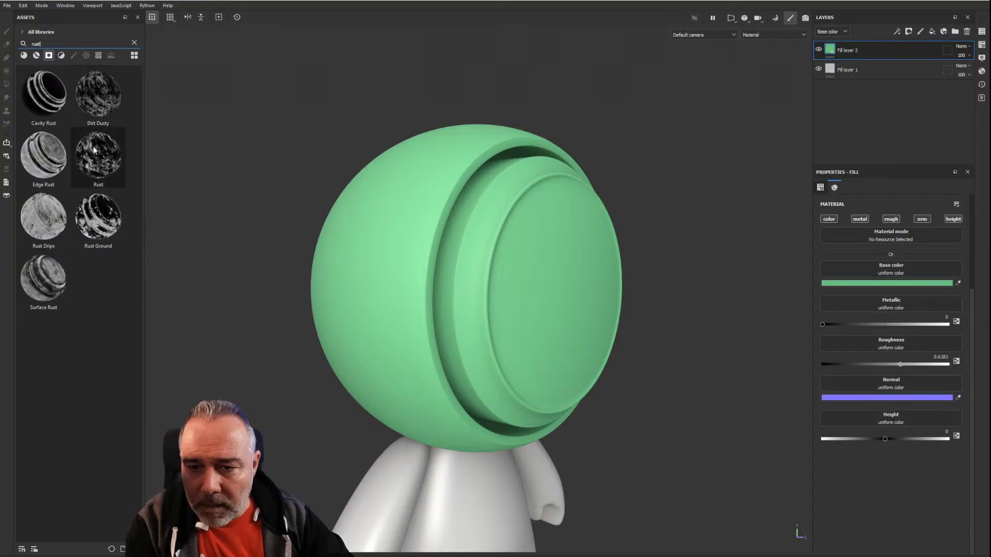
left_click_drag(97, 162, 843, 49)
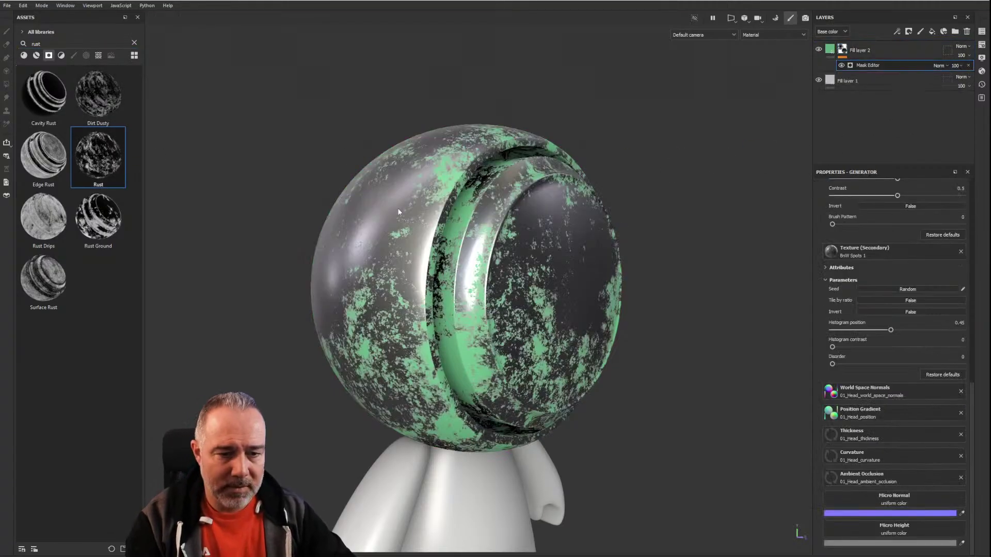
left_click_drag(563, 263, 403, 206, "alt")
right_click_drag(403, 207, 454, 216, "alt")
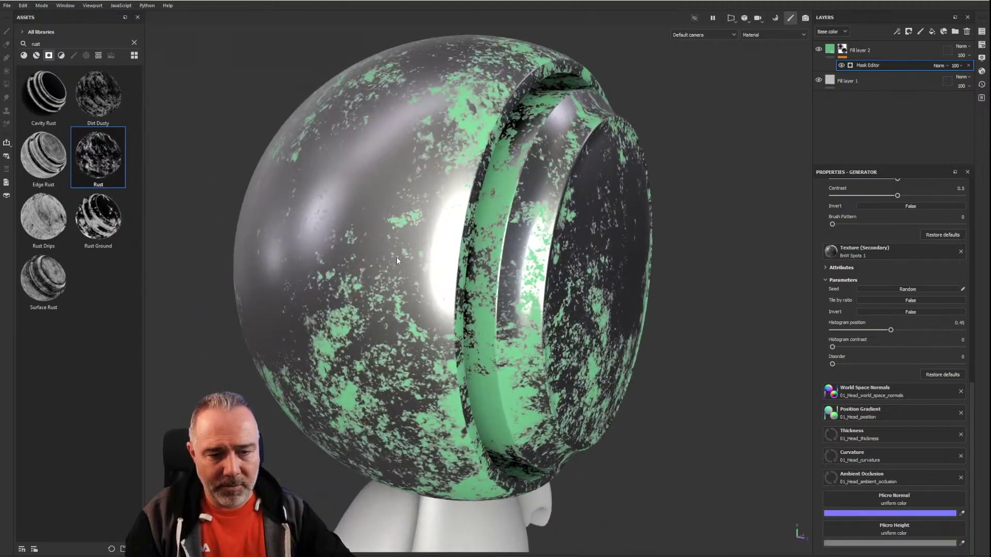
left_click_drag(454, 216, 503, 219, "alt")
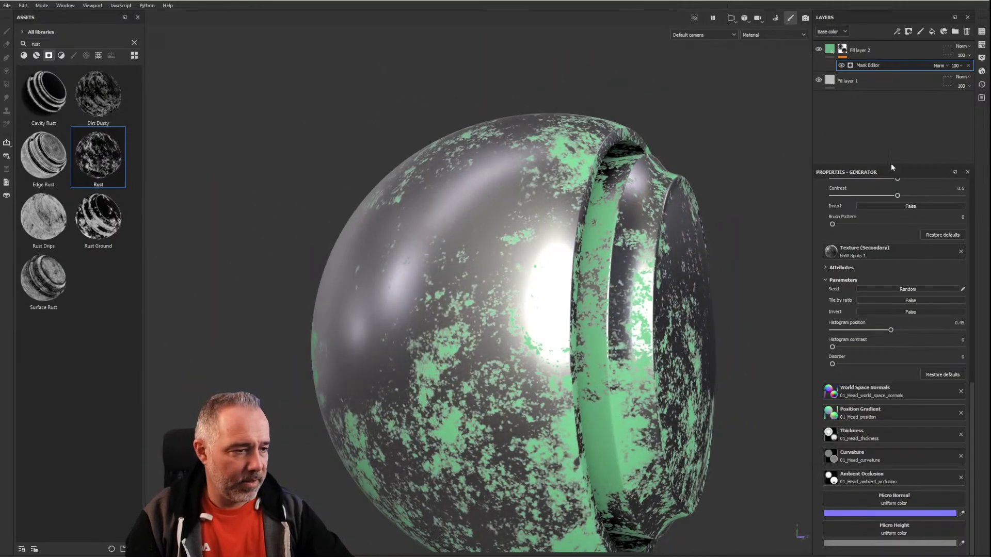
Step: Set the Rust mask generator's Global Balance to 0.84 and Global Contrast to 0.48
scroll(872, 279, "up", 10)
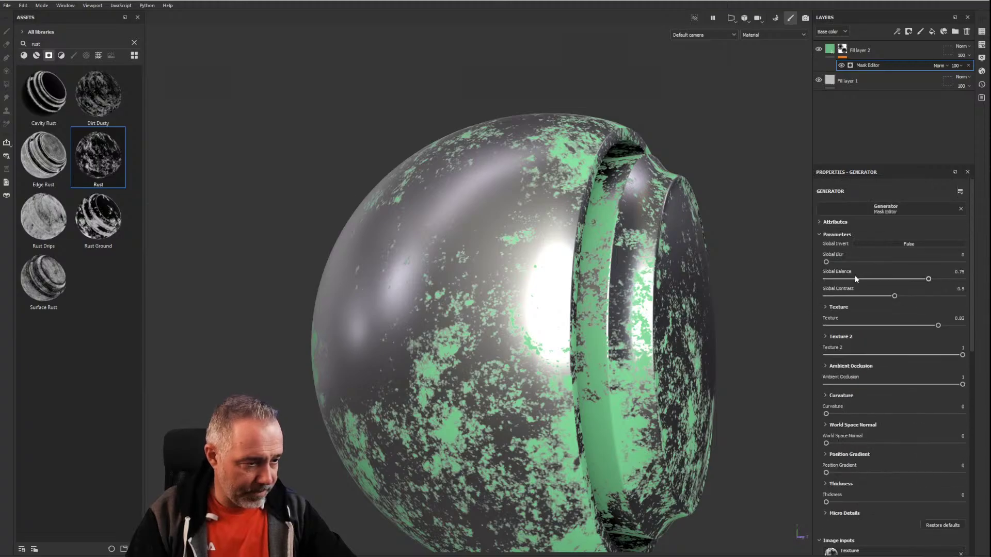
left_click_drag(928, 279, 940, 279)
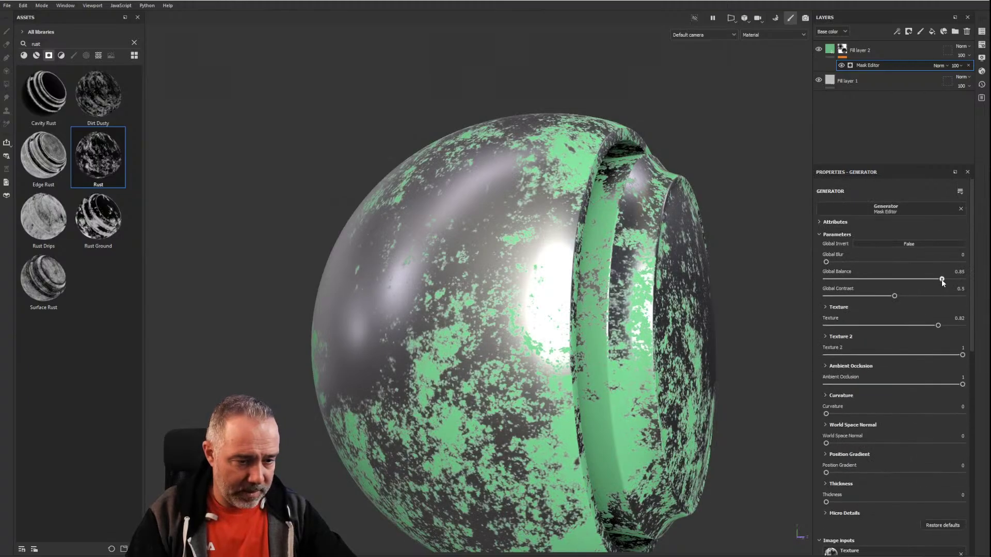
left_click(827, 262)
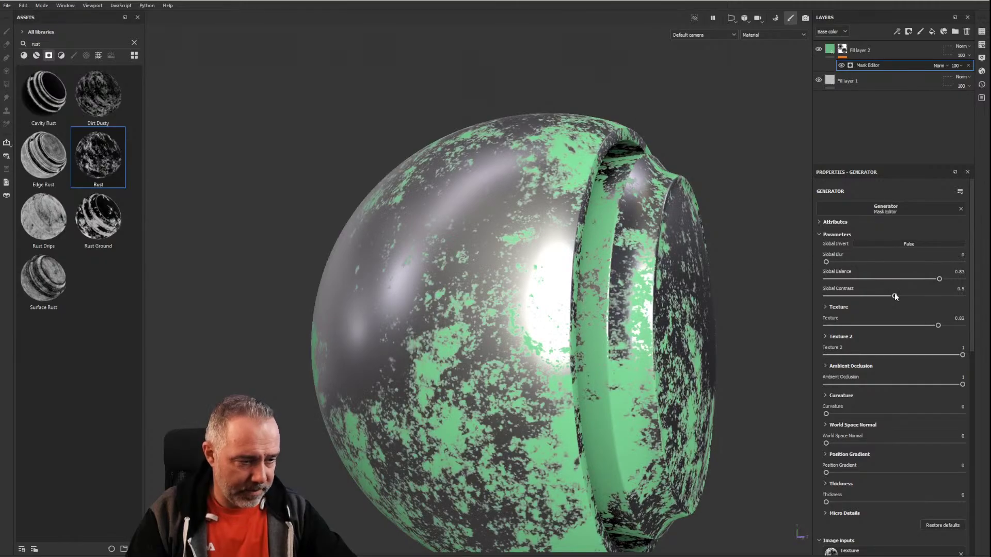
left_click_drag(895, 296, 938, 280)
left_click_drag(948, 283, 940, 280)
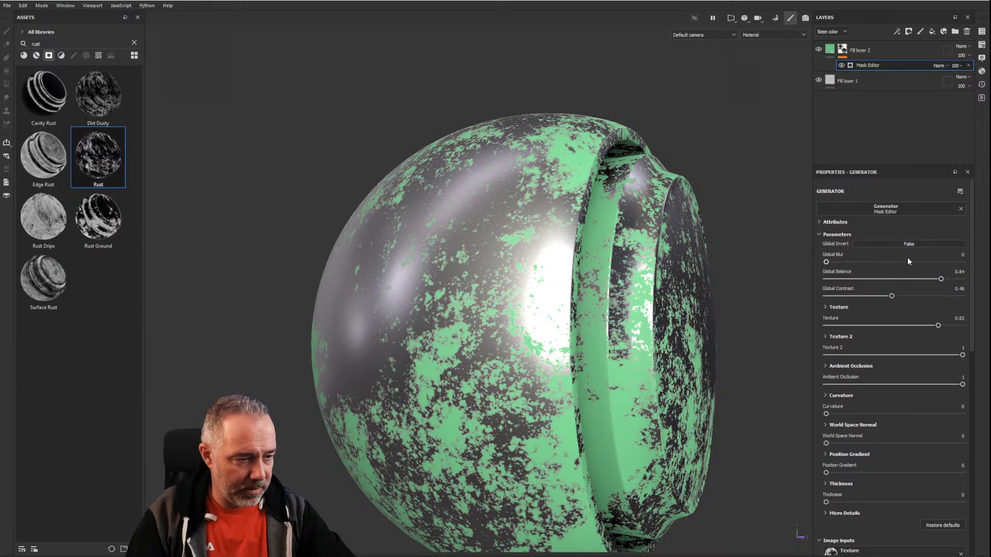
Step: Turn on Global Invert in the Rust mask generator and inspect the paint wear on the head up close
left_click(909, 244)
mouse_move(493, 248)
left_mouse_down("alt")
mouse_move(542, 243)
mouse_move(503, 248)
left_mouse_up("alt")
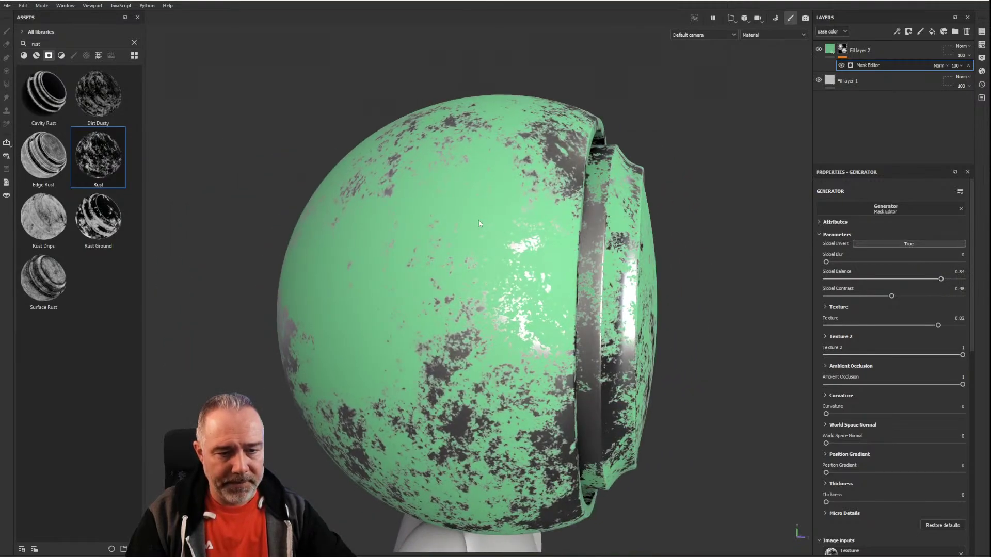
scroll(494, 245, "up", 3)
middle_click_drag(493, 243, 448, 305, "alt")
left_click_drag(448, 305, 370, 286, "alt")
scroll(369, 287, "up", 3)
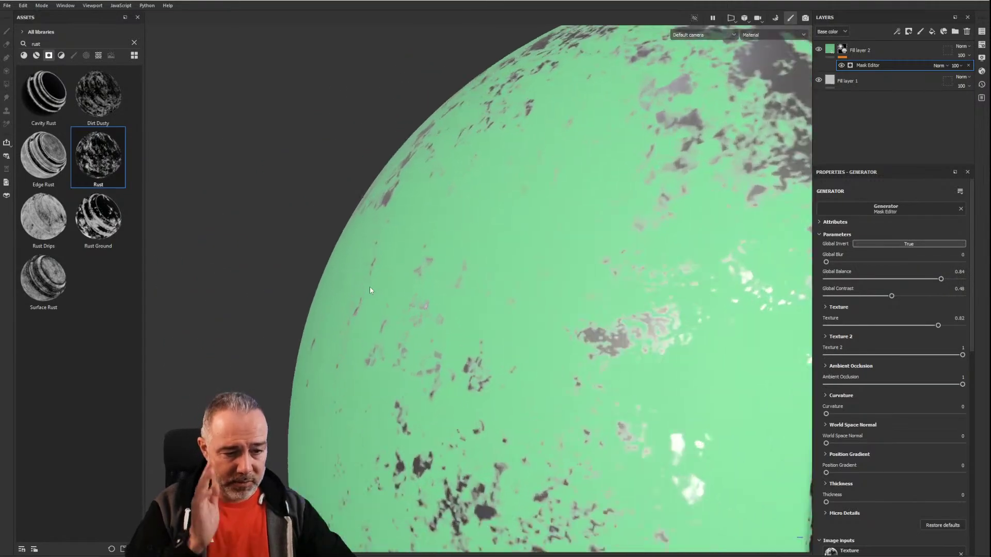
scroll(370, 289, "down", 1)
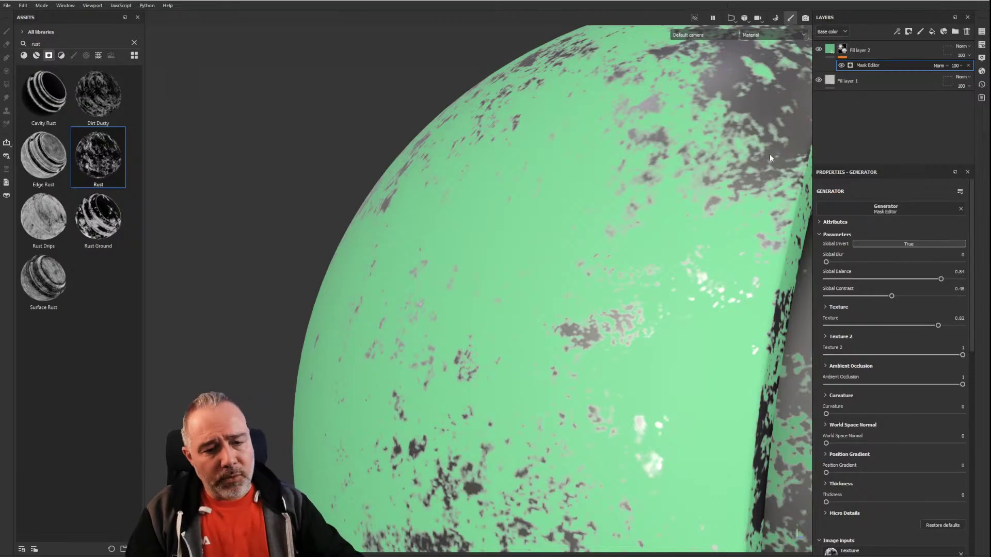
left_click_drag(666, 269, 671, 206, "alt")
left_click_drag(587, 218, 537, 248, "alt")
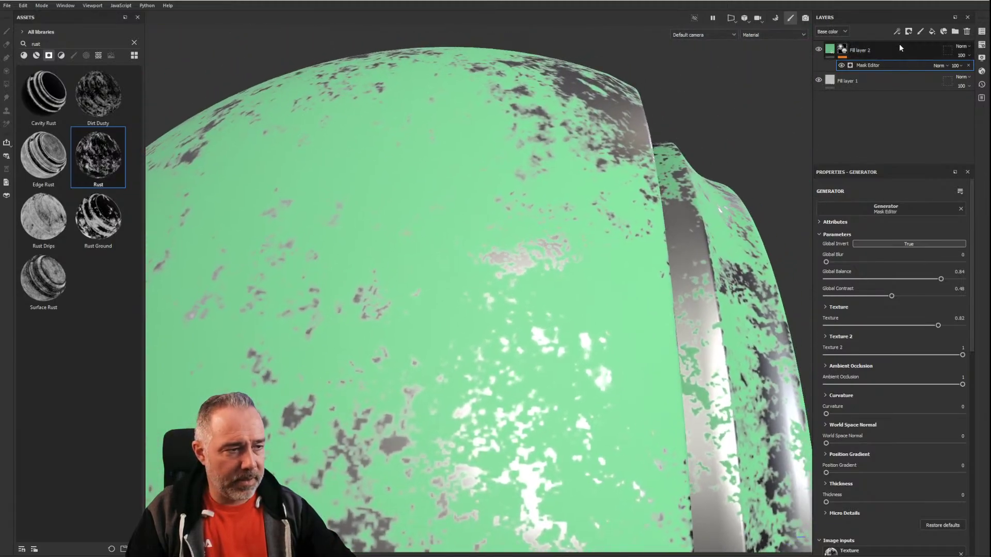
Step: Add a fill layer above the green paint and keep only its height channel enabled
left_click(932, 32)
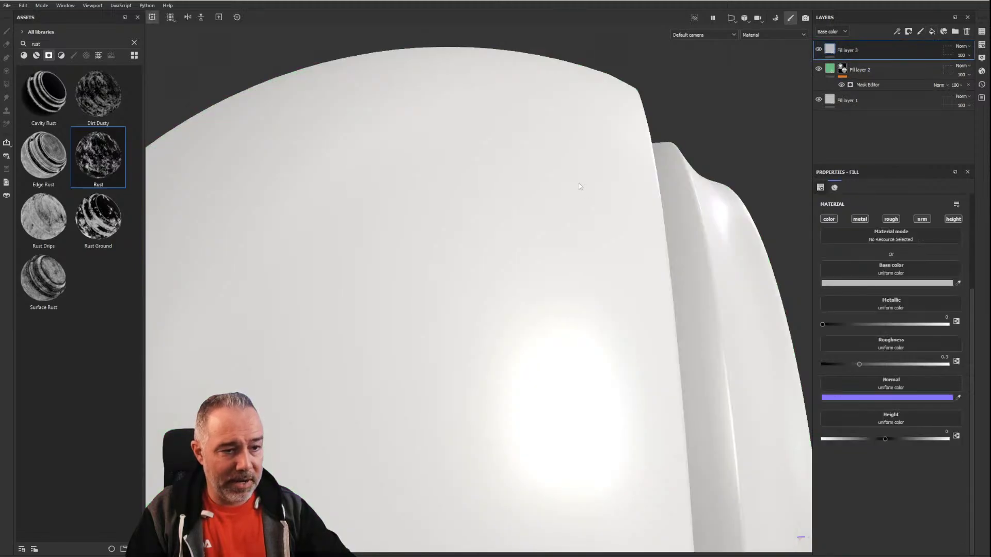
scroll(579, 187, "down", 3)
left_click_drag(577, 189, 621, 231, "alt")
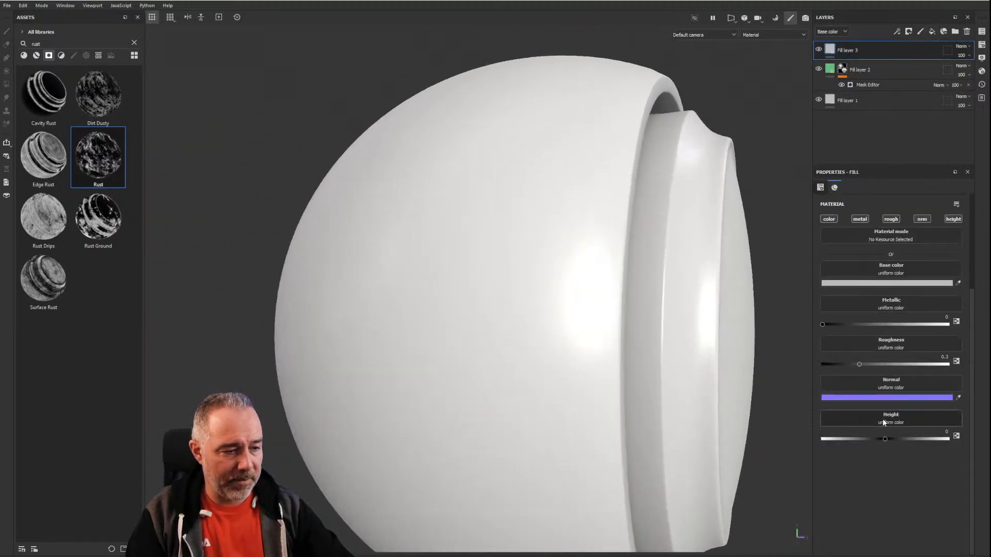
left_click(952, 218)
left_click_drag(521, 217, 516, 334, "alt")
scroll(516, 334, "up", 3)
scroll(518, 314, "down", 3)
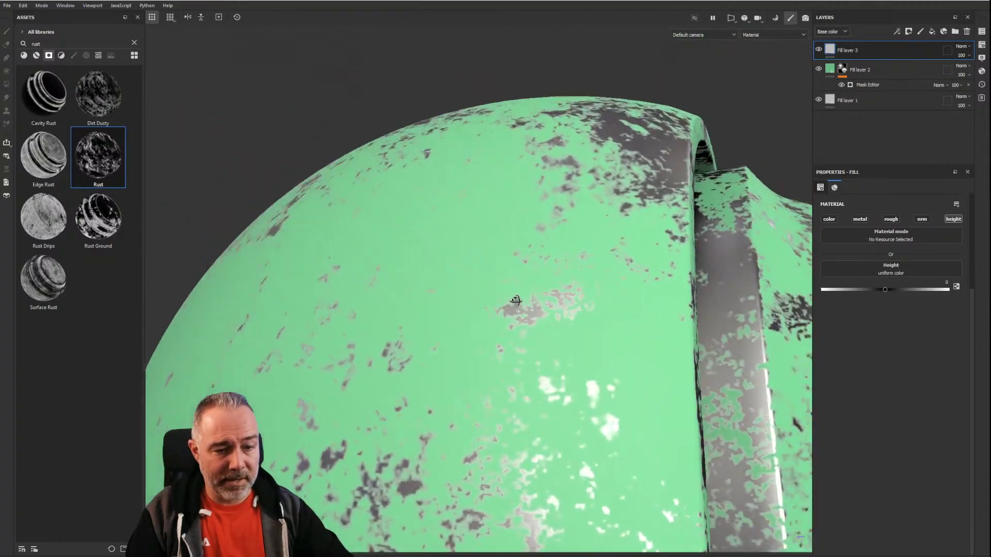
scroll(518, 318, "up", 3)
scroll(518, 319, "down", 4)
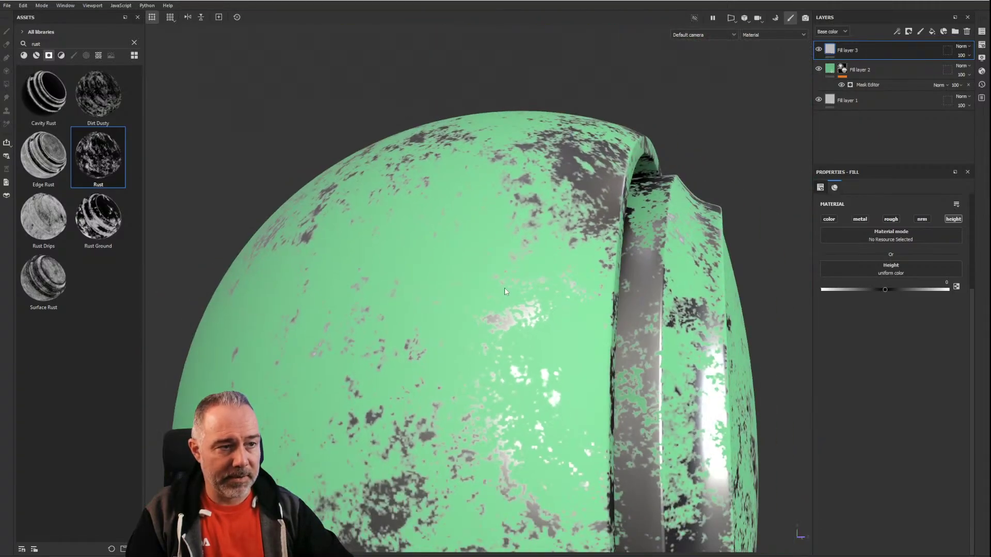
left_click_drag(518, 319, 444, 351, "alt")
scroll(465, 350, "down", 3)
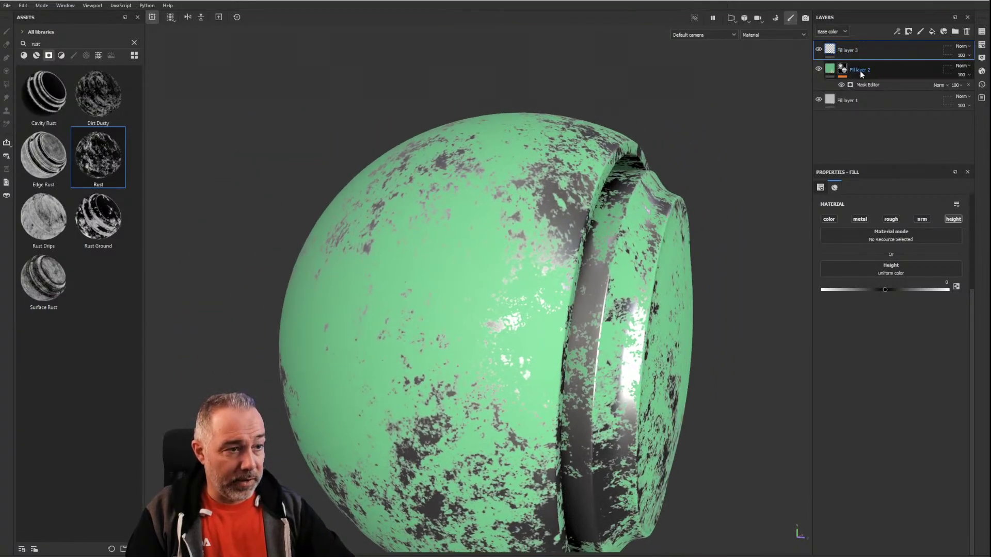
Step: Show the green fill layer's mask on its own and examine its black-and-white wear pattern on the head
left_click(842, 70)
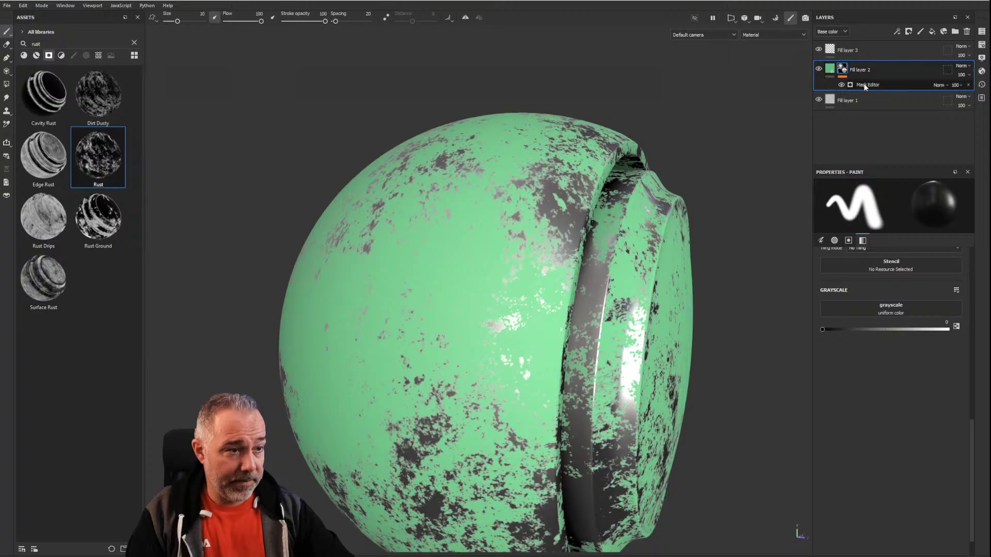
left_click(898, 31)
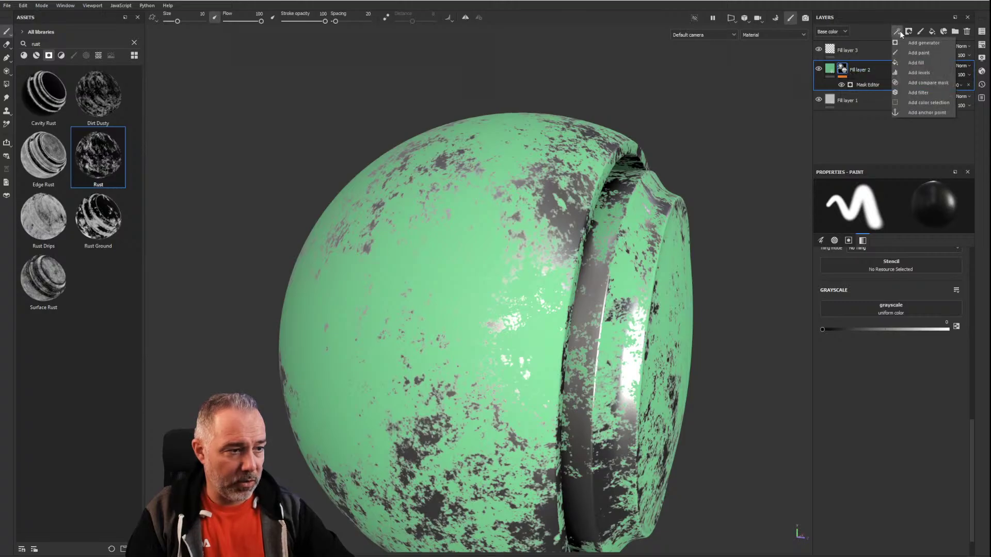
left_click(731, 222)
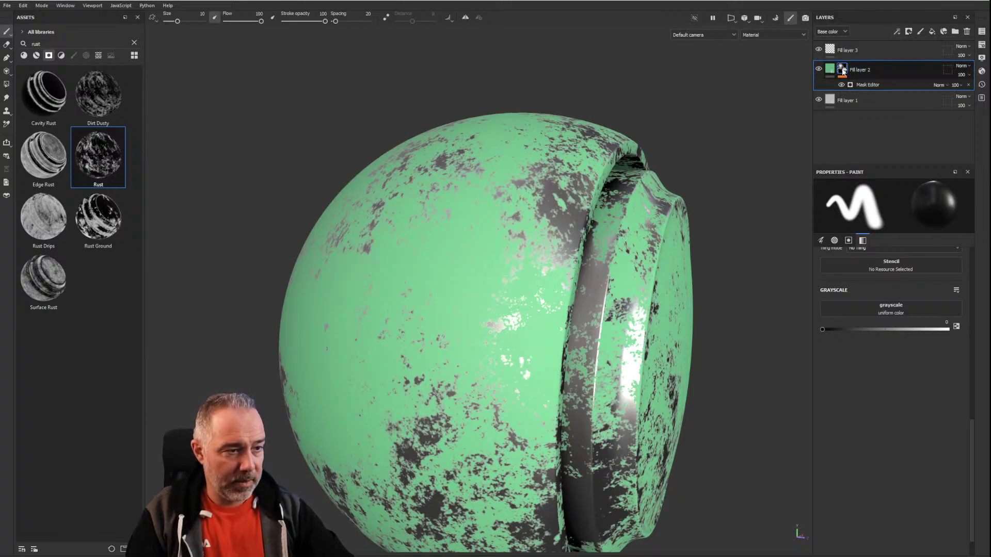
left_click(843, 69, "alt")
scroll(544, 210, "up", 3)
scroll(544, 210, "down", 3)
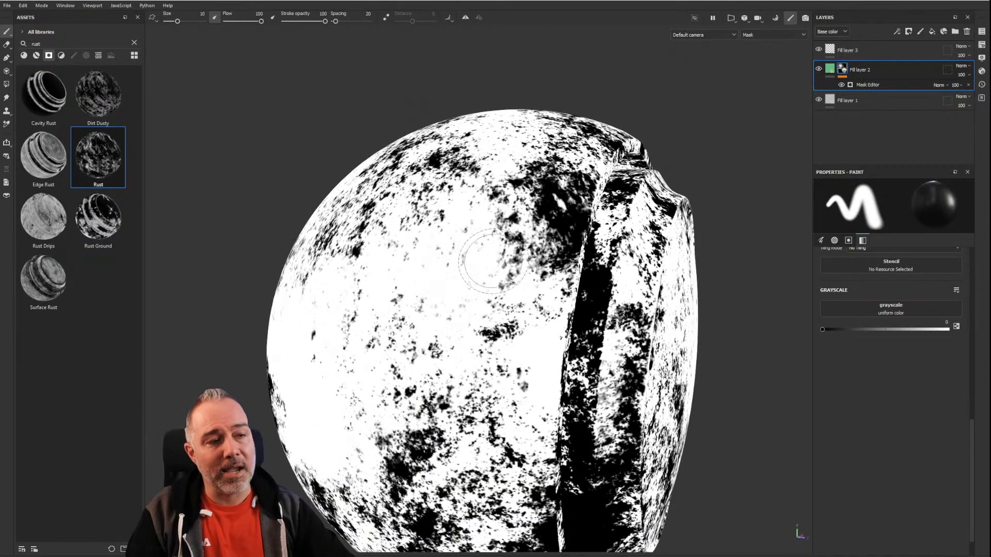
left_click_drag(469, 254, 532, 235, "alt")
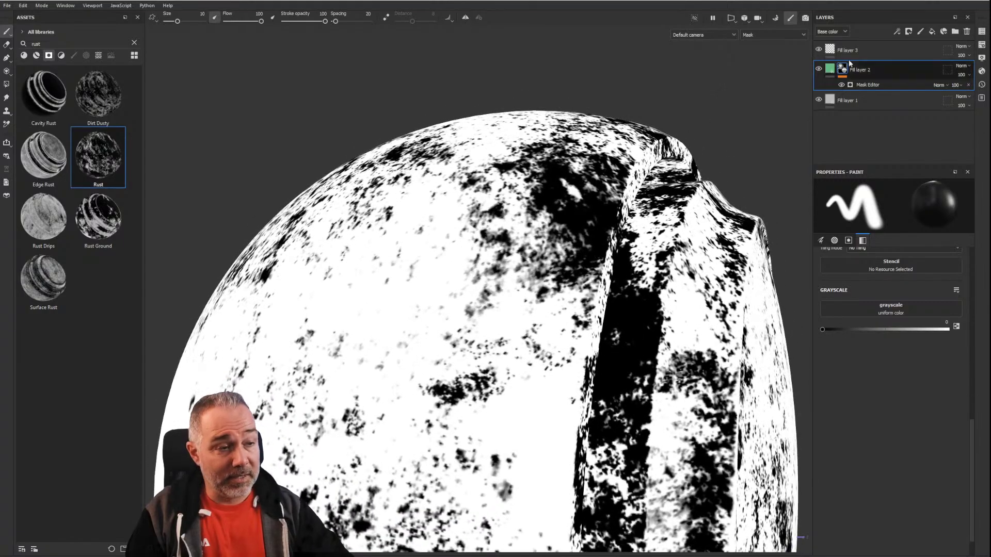
Step: Add an anchor point above the Mask Editor in the green layer's mask and name it "Damage point"
left_click(867, 83)
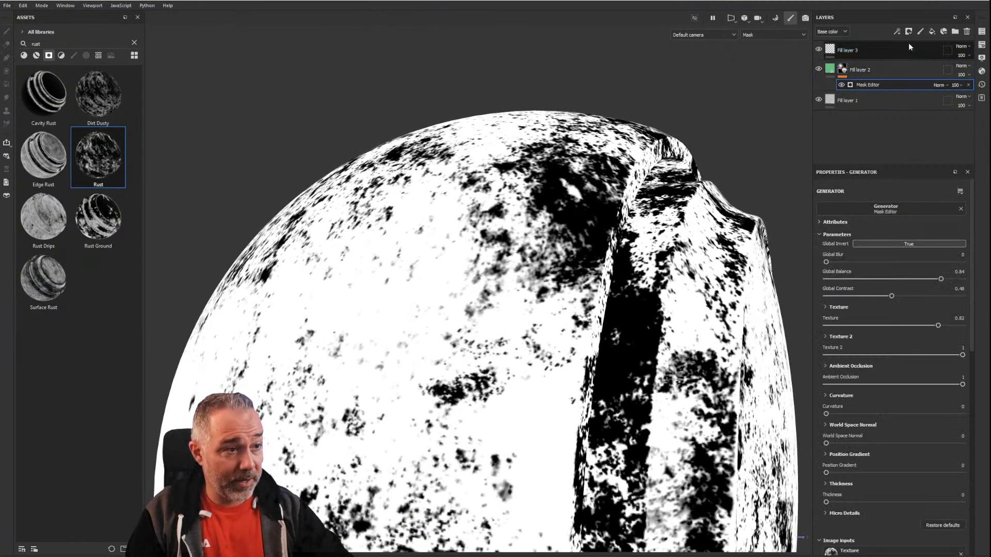
left_click(897, 31)
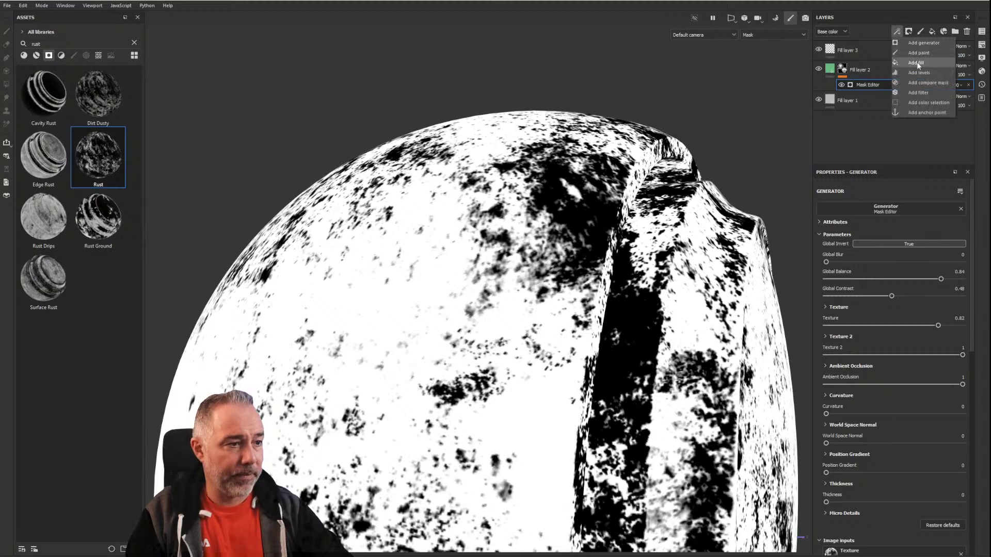
left_click(927, 112)
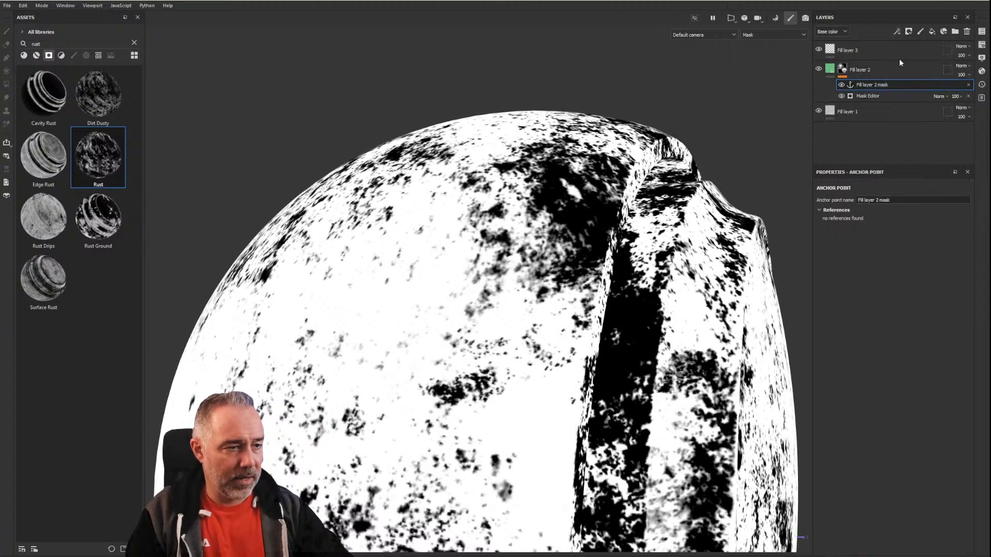
double_click(873, 85)
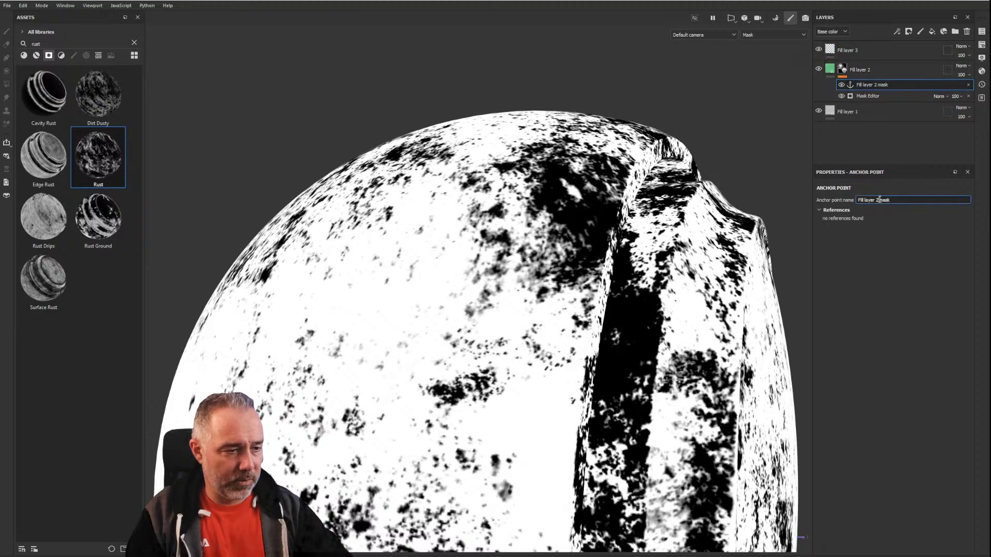
mouse_move(880, 200)
left_mouse_down()
mouse_move(880, 190)
mouse_move(890, 202)
left_mouse_up()
type("Dama")
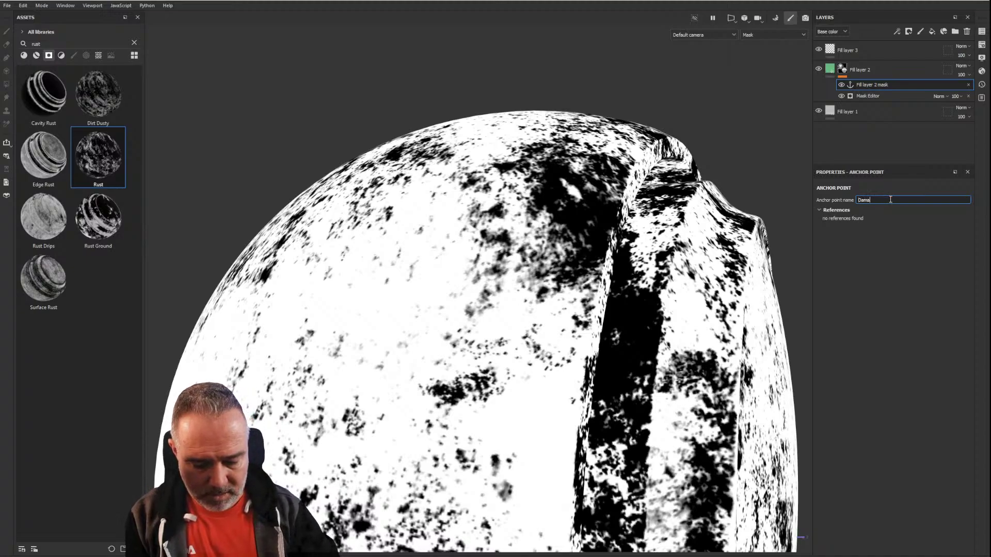
type("ge point")
key("Return")
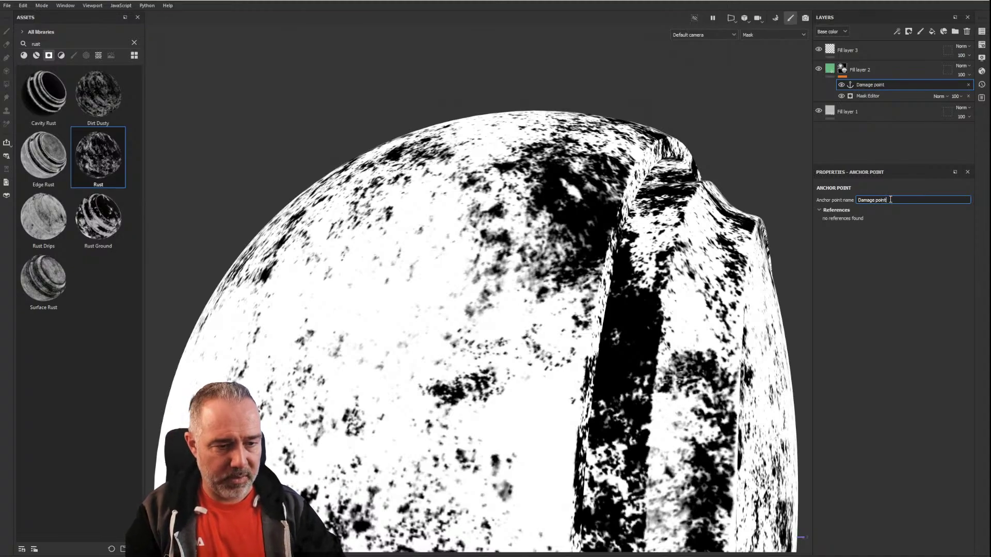
left_click(889, 264)
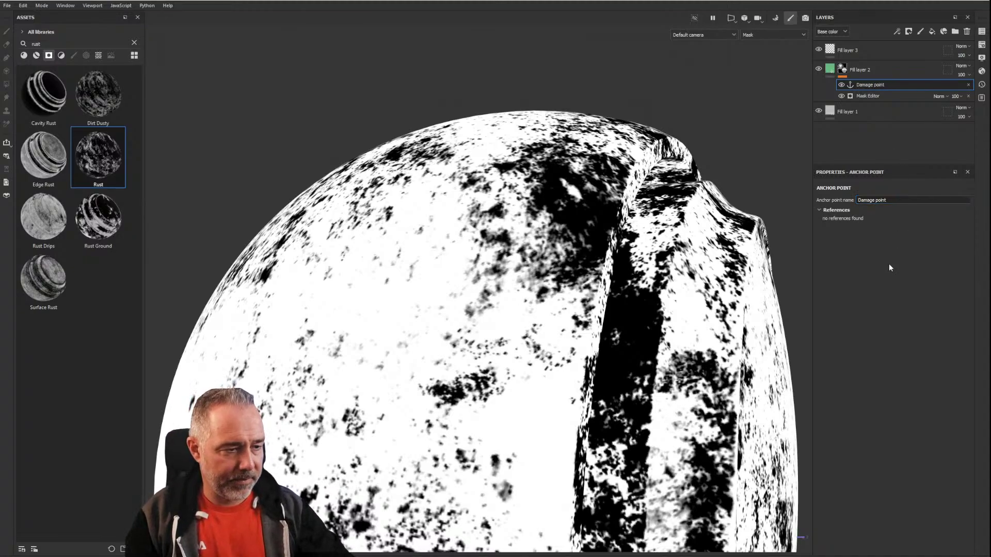
Step: Assign the Damage point anchor to the height channel of Fill layer 3 and inspect the resulting relief
left_click(854, 51)
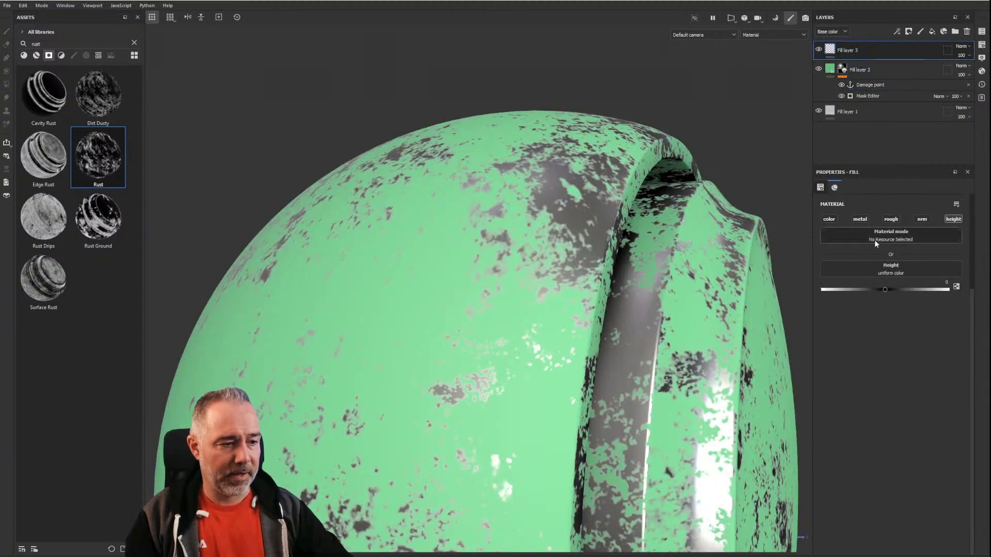
left_click(877, 265)
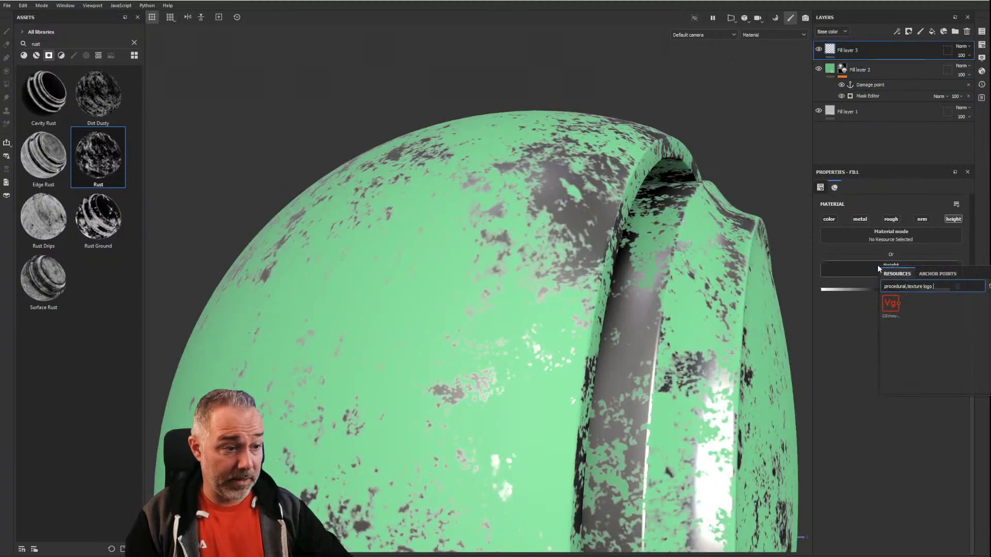
left_click(948, 277)
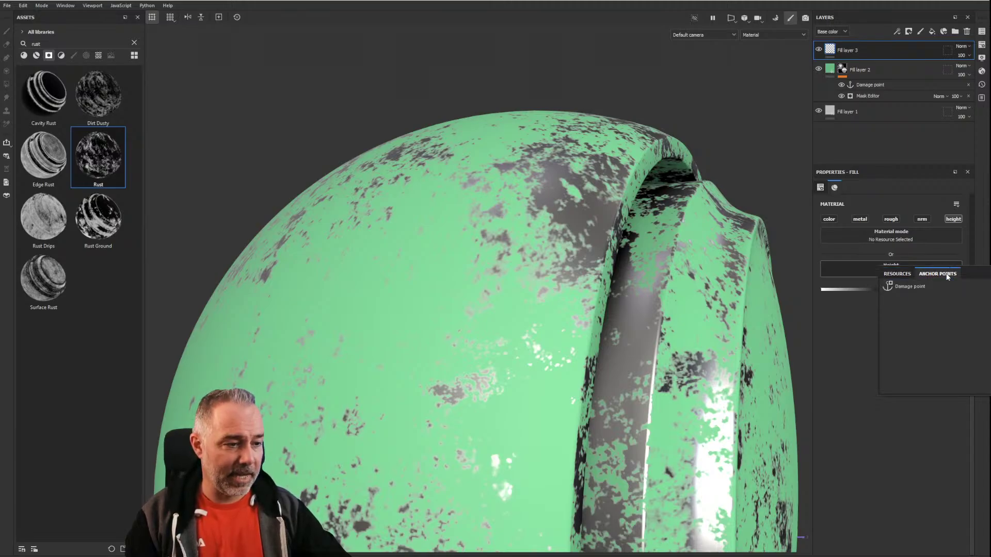
left_click(915, 289)
mouse_move(458, 240)
left_mouse_down("alt")
mouse_move(498, 255)
mouse_move(597, 232)
mouse_move(522, 184)
mouse_move(445, 238)
left_mouse_up("alt")
scroll(444, 239, "down", 3)
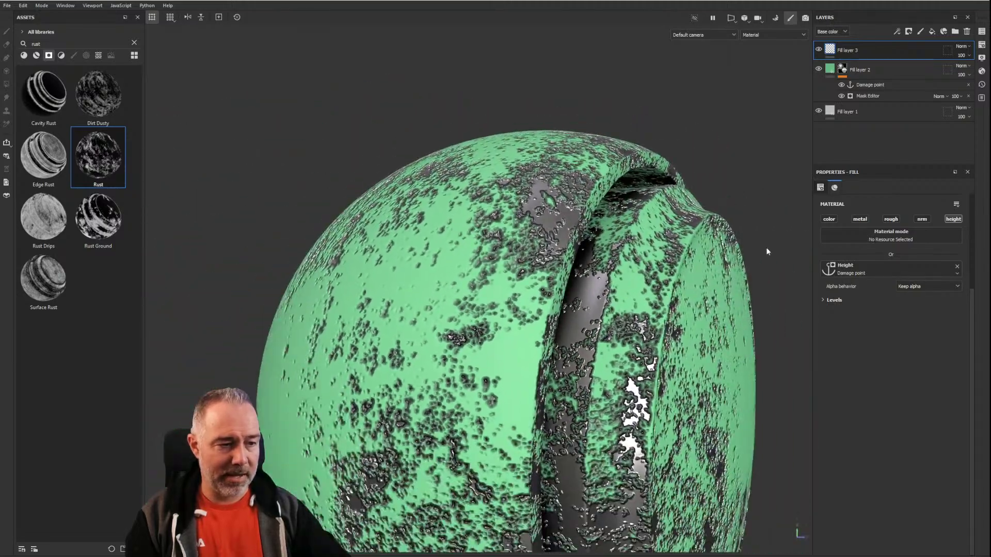
scroll(856, 271, "up", 3)
scroll(834, 268, "down", 2)
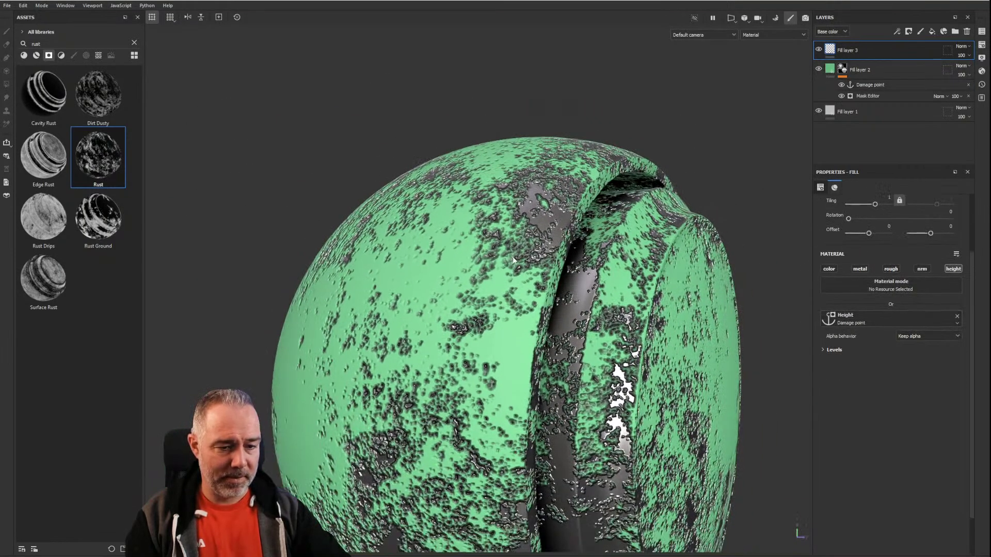
scroll(509, 258, "down", 1)
Step: Cycle through the single-channel views to examine the Height channel on the head and return to the material view
key("c")
key("c")
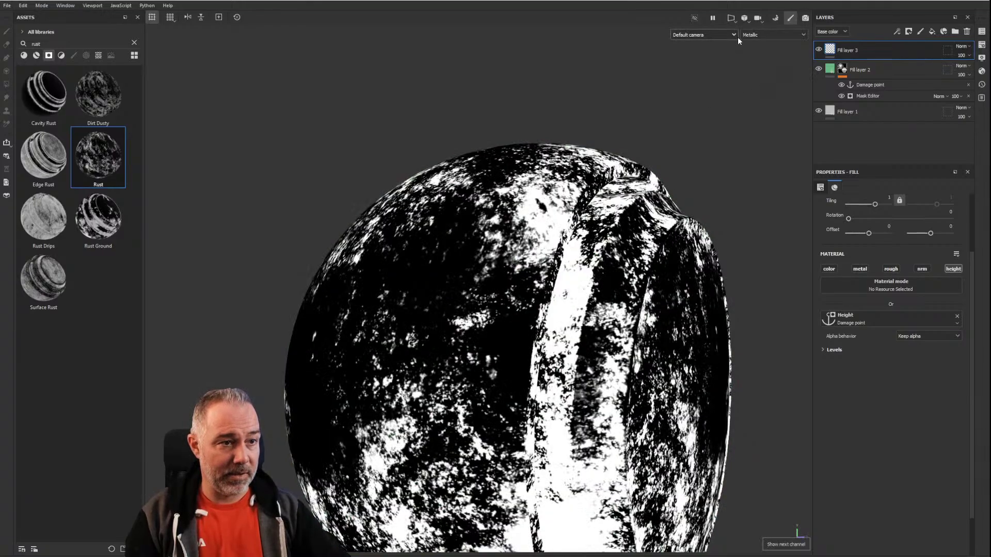
key("c")
key("c")
key("c")
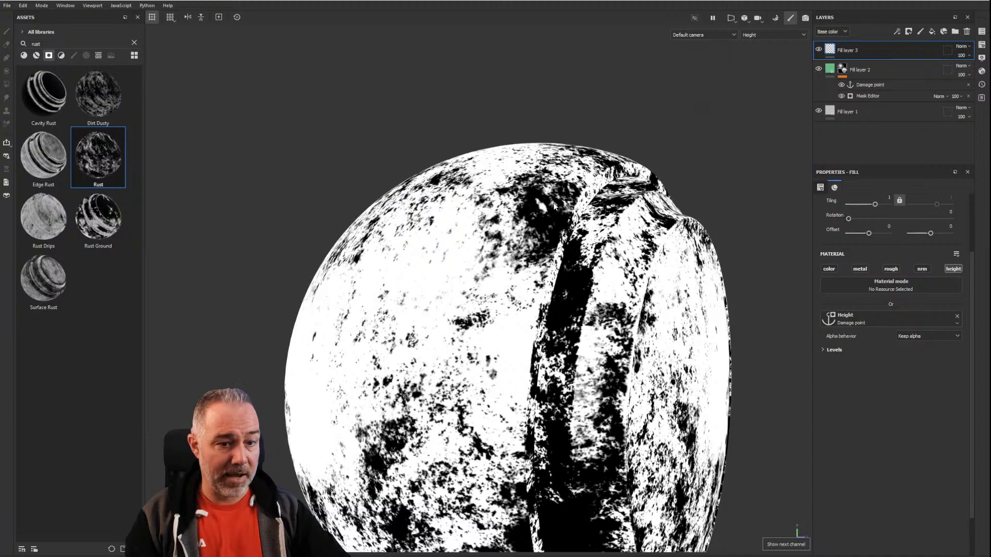
scroll(457, 343, "up", 2)
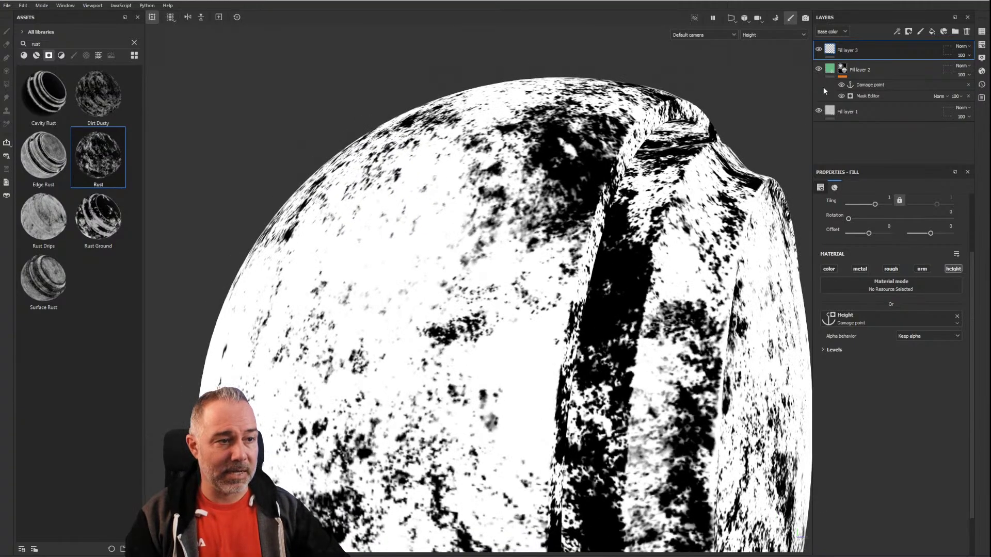
scroll(501, 279, "down", 1)
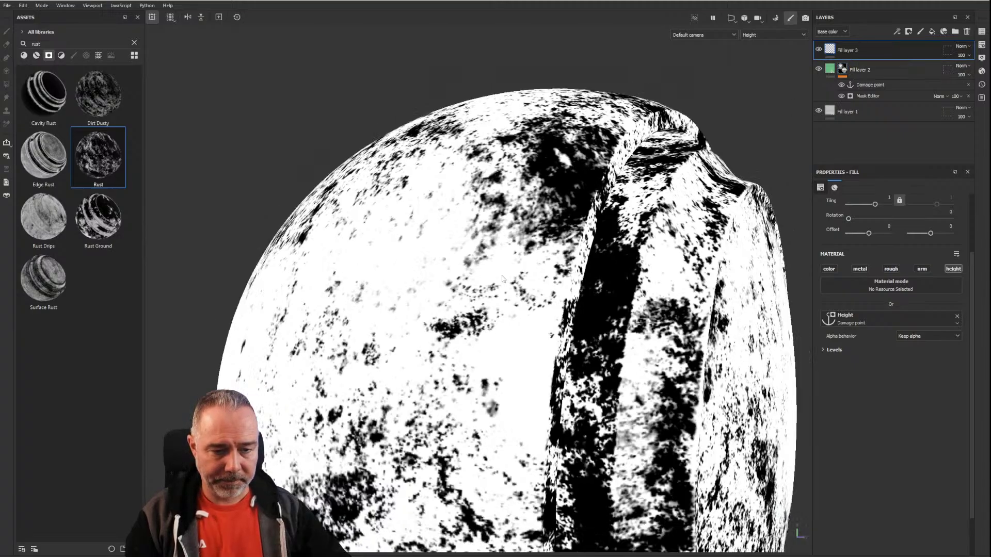
scroll(503, 279, "down", 2)
mouse_move(503, 279)
middle_mouse_down("alt")
mouse_move(515, 247)
mouse_move(502, 263)
middle_mouse_up("alt")
key("m")
scroll(498, 257, "up", 3)
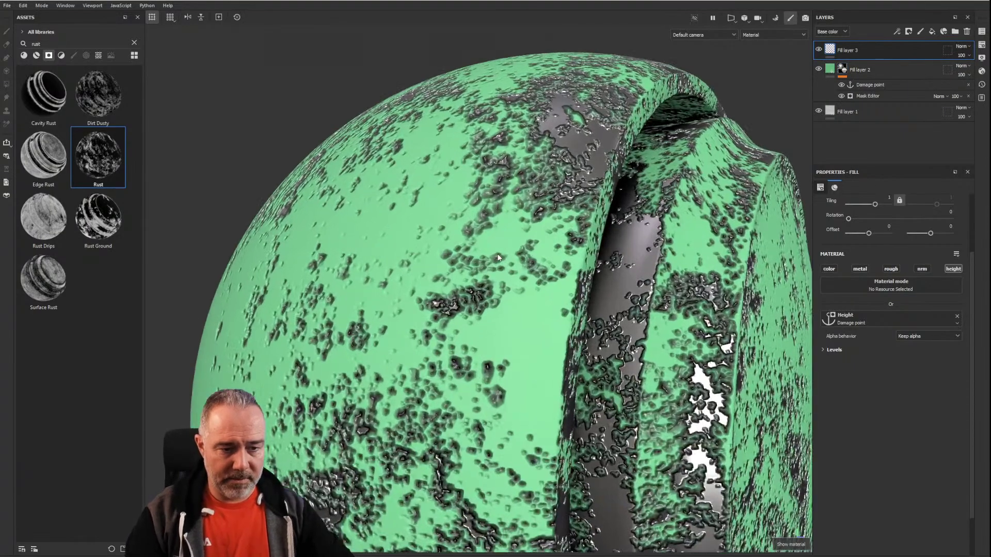
Step: Examine the raised and sunken edges of the worn green paint on the head from several distances
scroll(498, 258, "down", 2)
left_click_drag(498, 257, 527, 253, "alt")
scroll(528, 253, "up", 3)
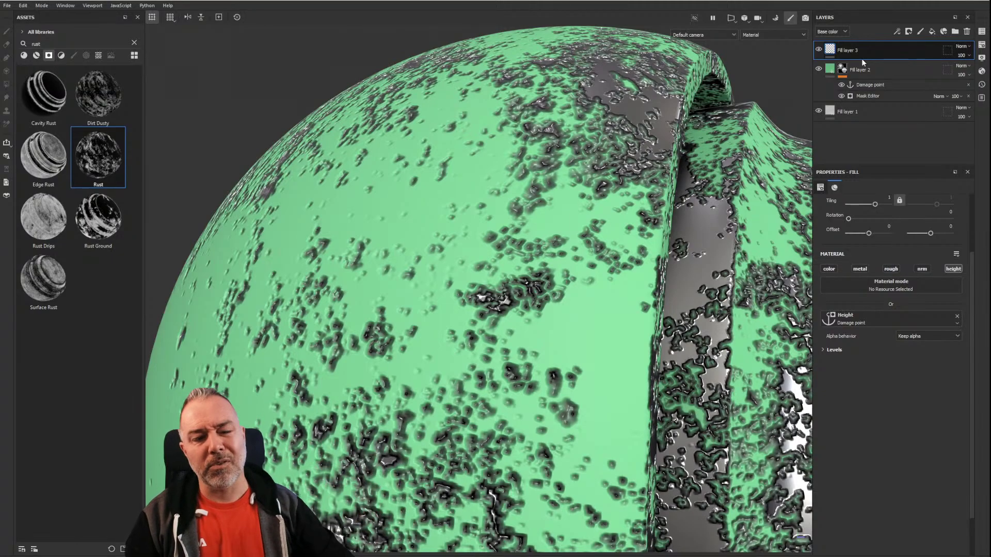
scroll(439, 227, "down", 5)
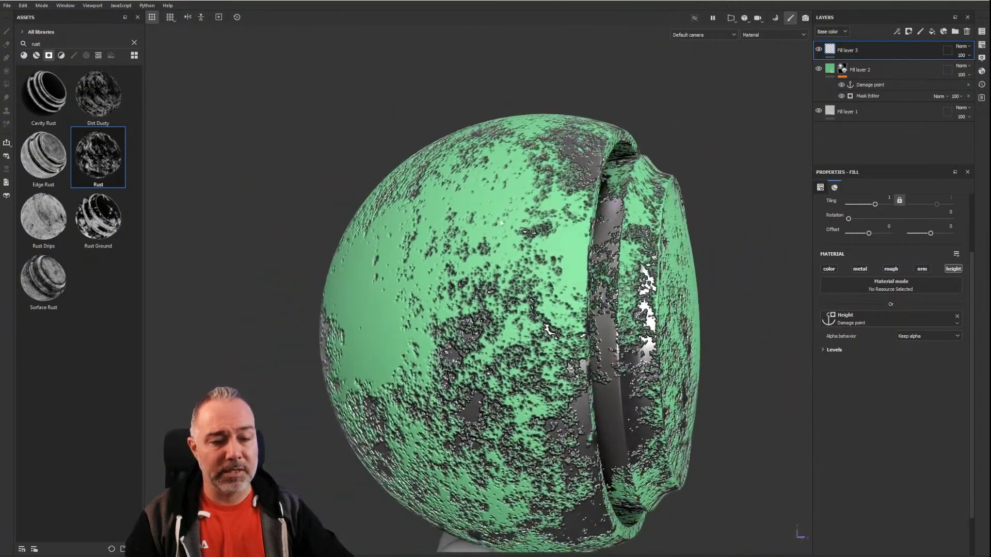
scroll(520, 212, "up", 3)
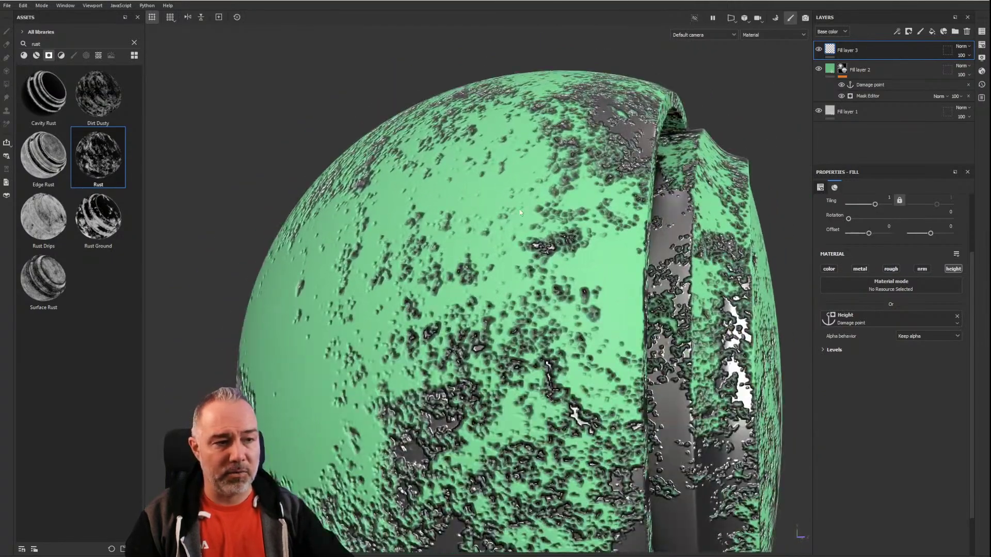
Step: Invert the levels of the Damage point anchor in Fill layer 3's height channel and inspect the relief on the head
left_click(832, 350)
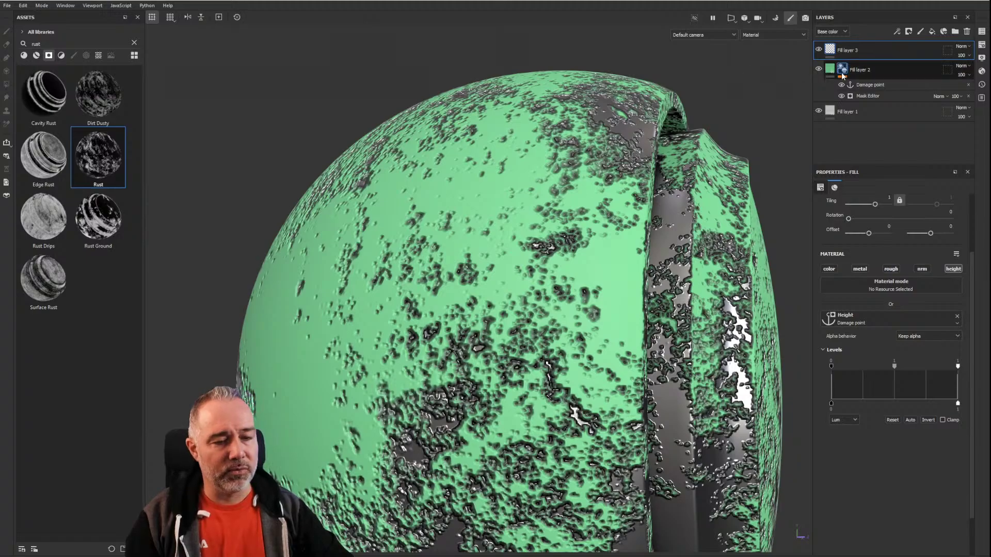
mouse_move(843, 74)
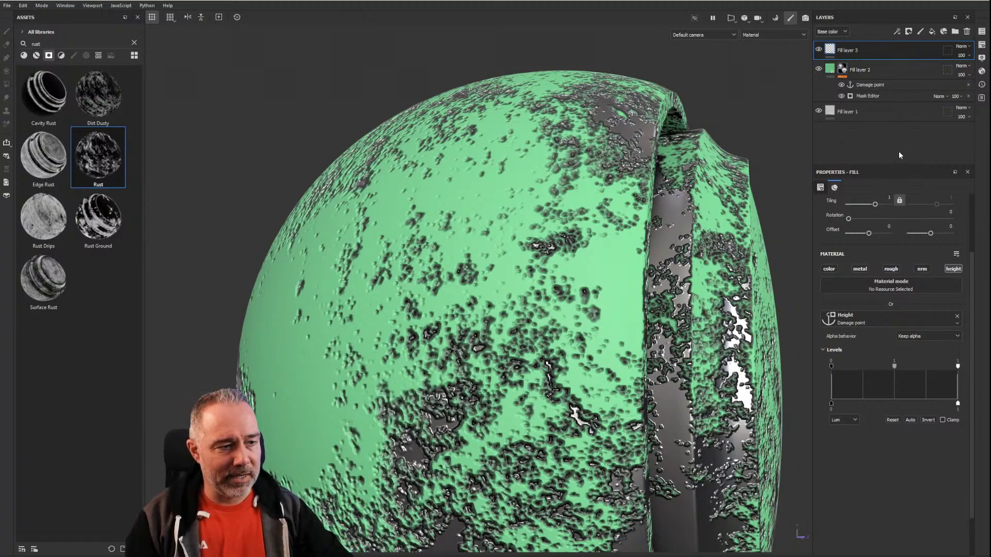
scroll(544, 243, "up", 3)
scroll(543, 242, "down", 3)
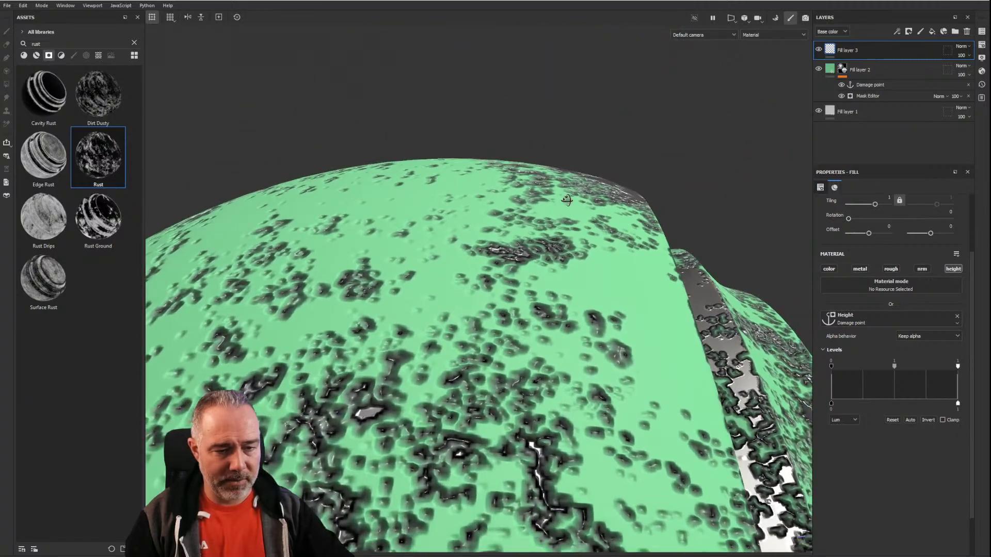
scroll(542, 244, "down", 2)
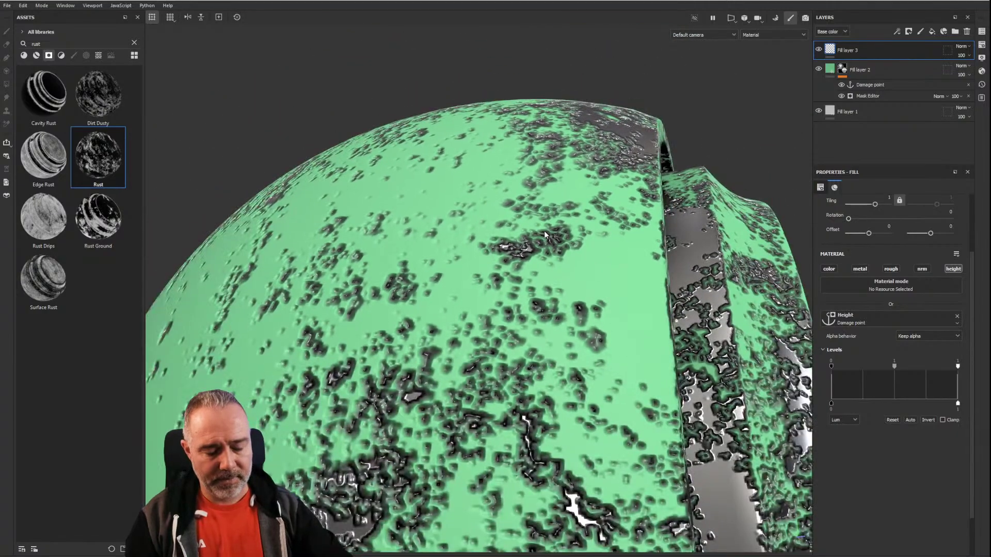
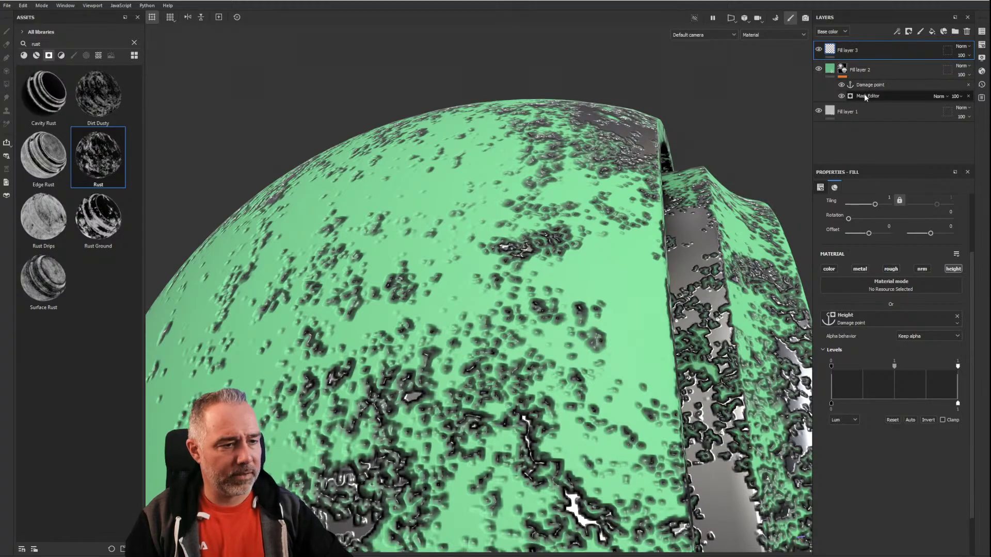
left_click(864, 96)
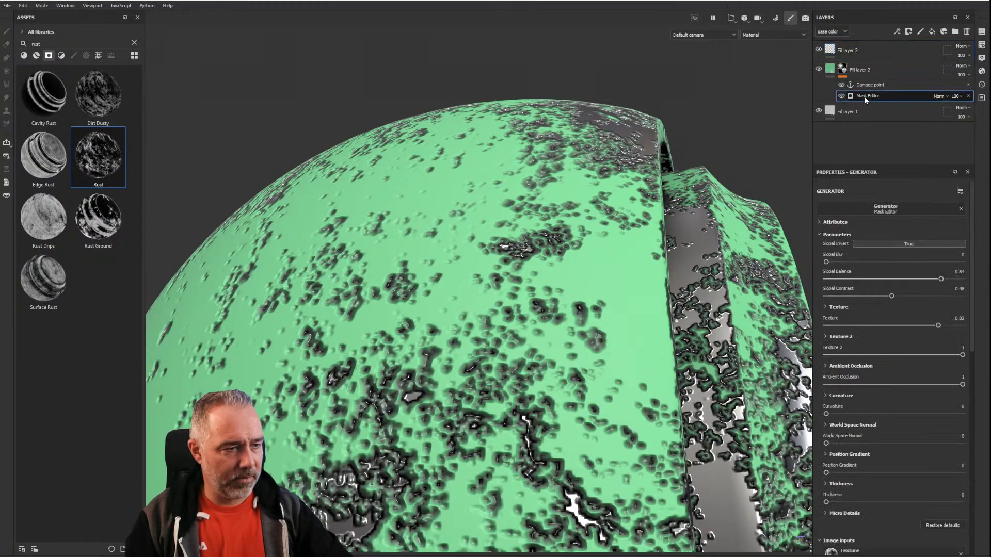
left_click(865, 50)
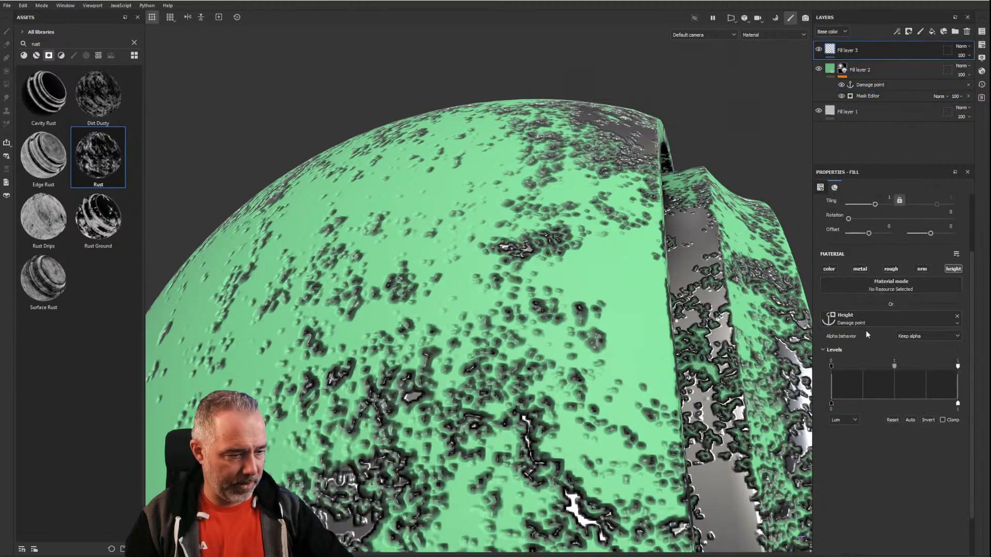
left_click(926, 419)
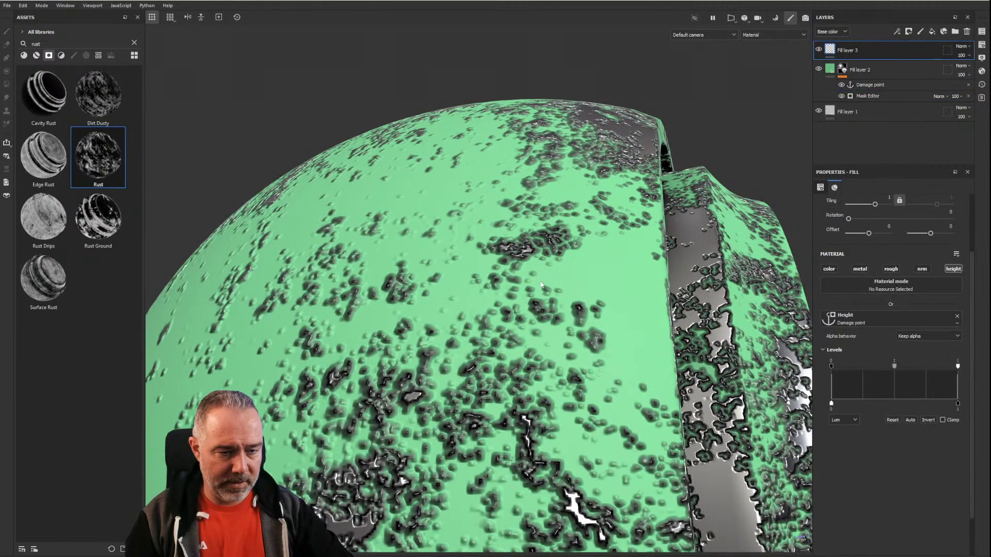
left_click_drag(539, 290, 547, 315, "alt")
right_click_drag(759, 289, 658, 274, "alt")
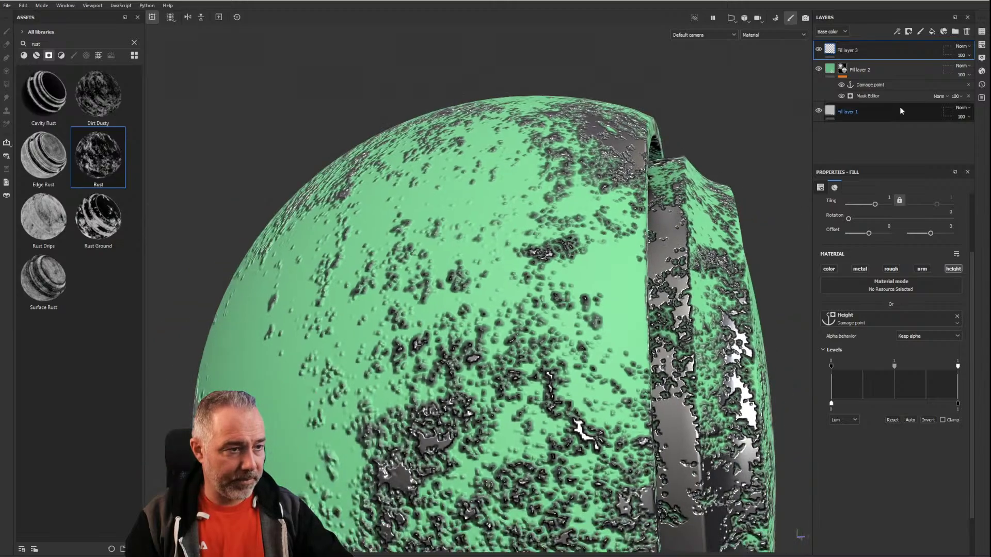
Step: Add a Blur filter to Fill layer 3, set its intensity to 0.52, and inspect the softened relief up close
right_click(832, 50)
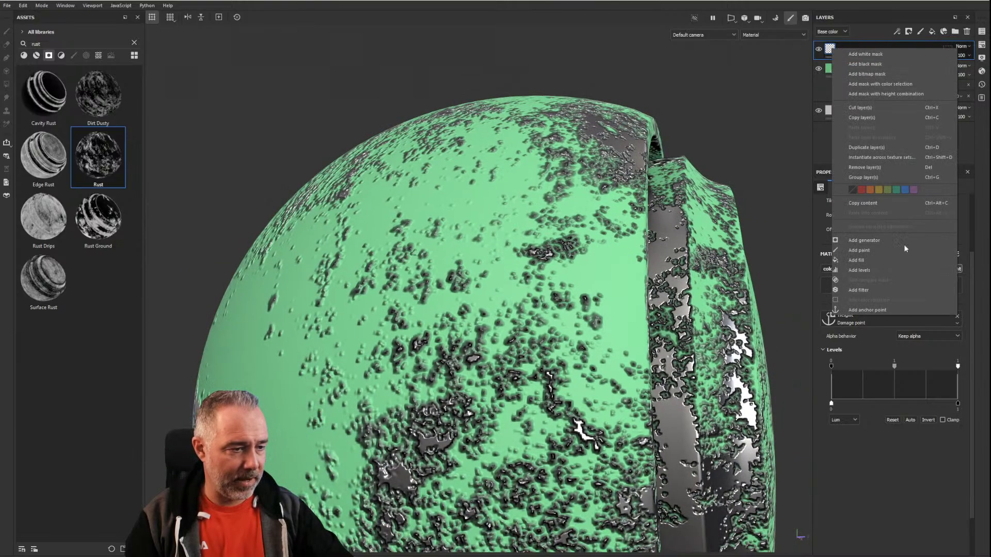
left_click(865, 290)
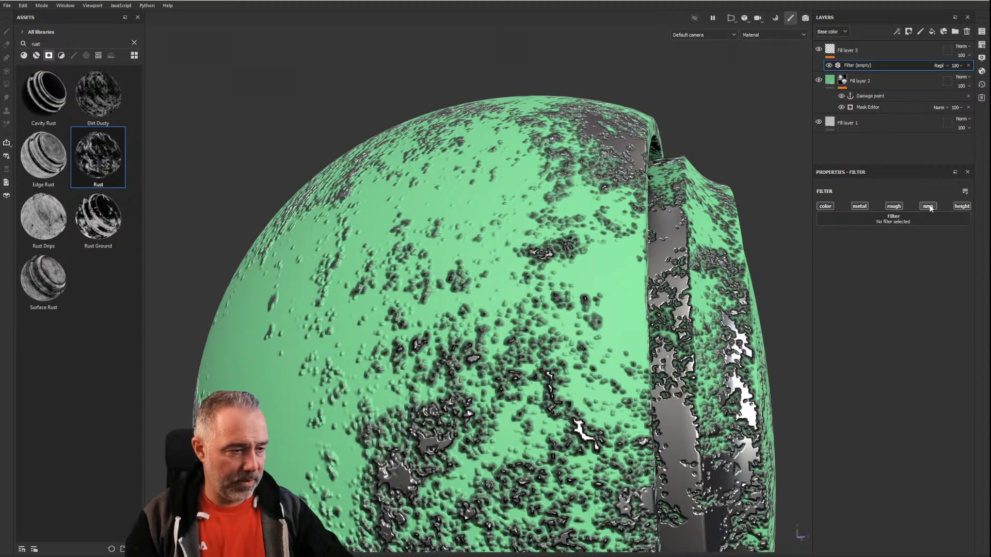
left_click(906, 221)
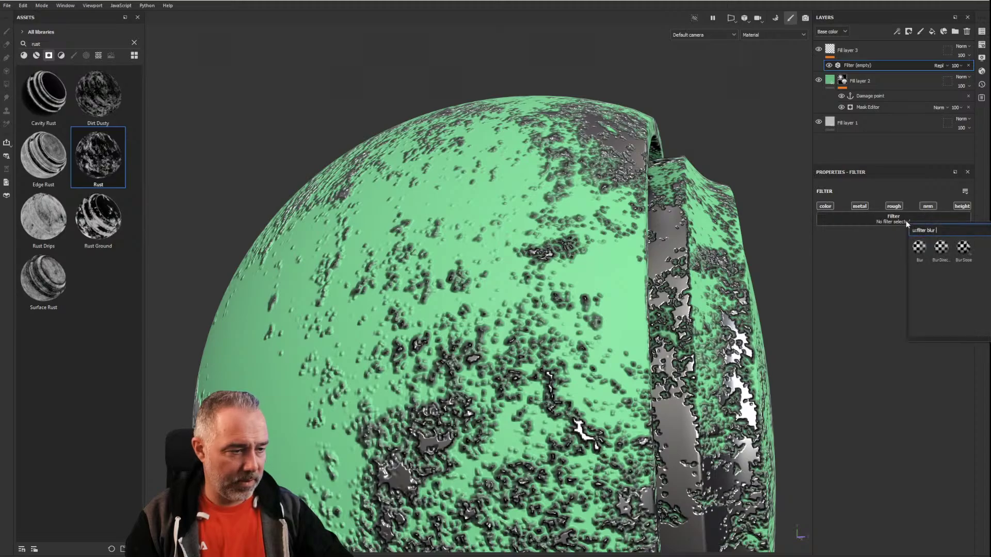
left_click(920, 253)
mouse_move(454, 246)
left_mouse_down("alt")
mouse_move(584, 239)
mouse_move(473, 258)
mouse_move(452, 243)
left_mouse_up("alt")
scroll(444, 232, "up", 3)
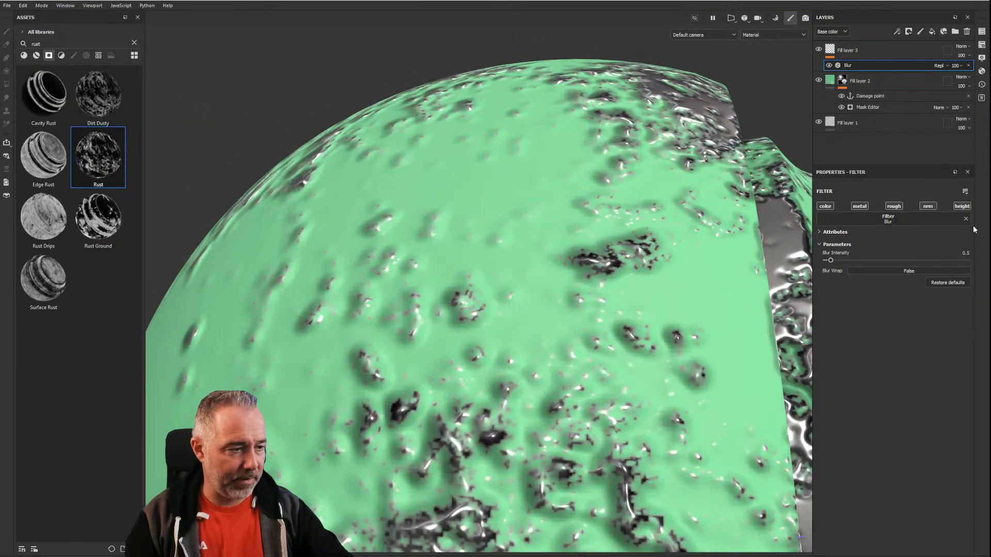
mouse_move(831, 259)
left_mouse_down()
mouse_move(841, 259)
mouse_move(831, 256)
left_mouse_up()
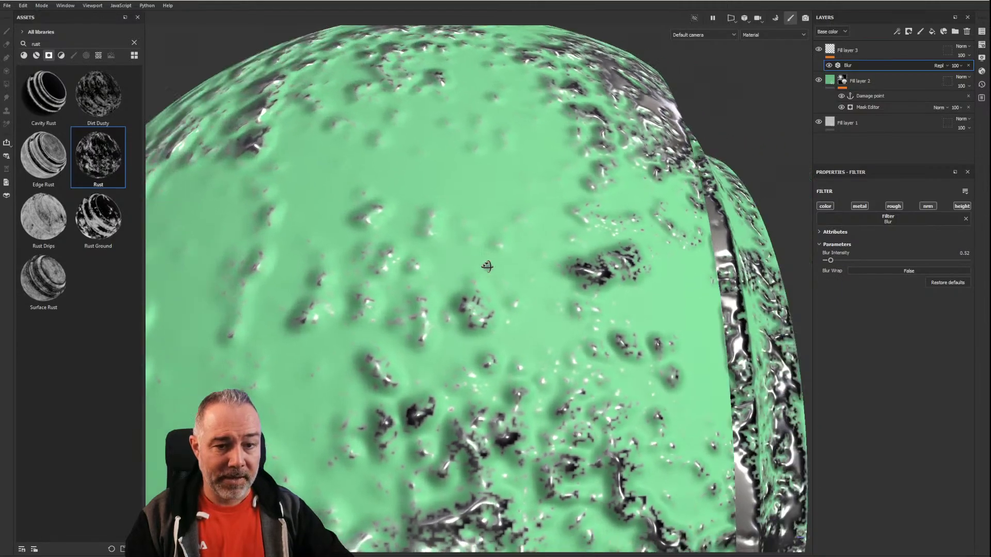
mouse_move(464, 265)
left_mouse_down("alt")
mouse_move(655, 221)
mouse_move(467, 266)
left_mouse_up("alt")
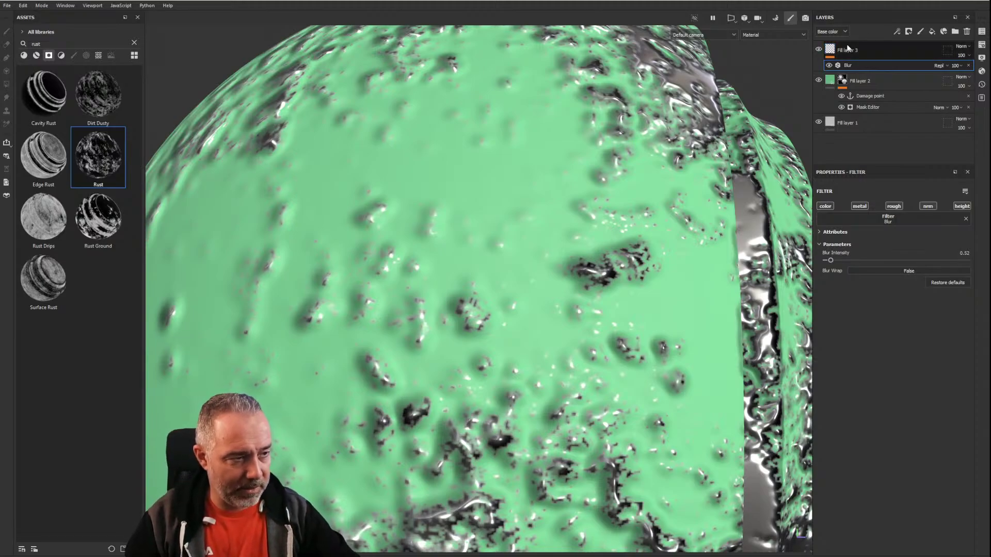
Step: Add a height-only fill effect above the Blur in Fill layer 3 and assign the Damage point anchor to its height
left_click(896, 32)
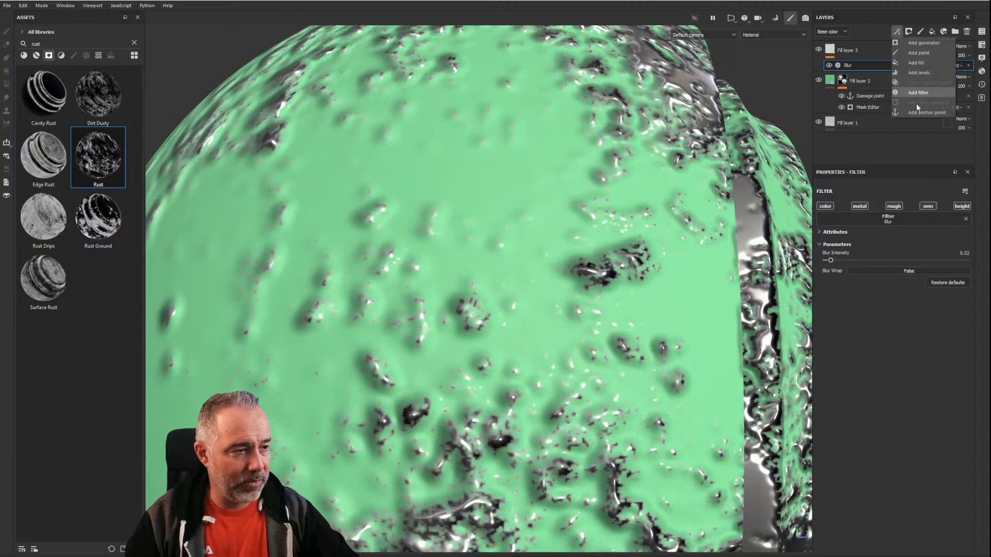
left_click(918, 62)
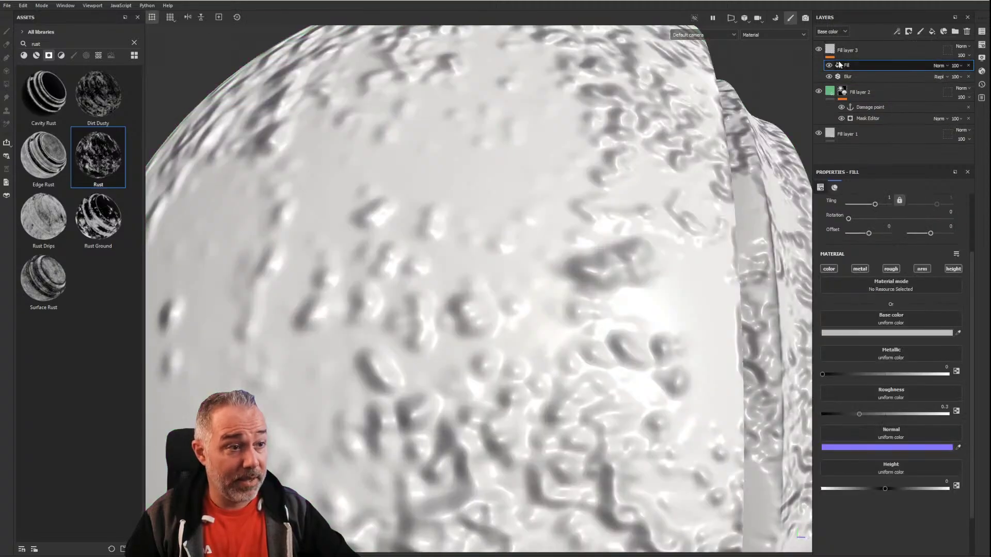
left_click(952, 269)
left_click(907, 317)
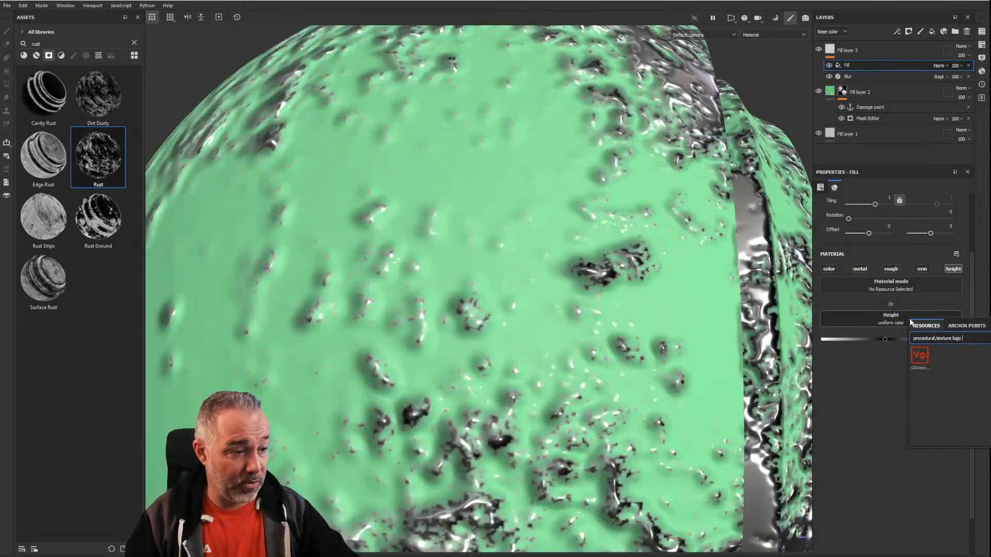
left_click(964, 326)
left_click(936, 340)
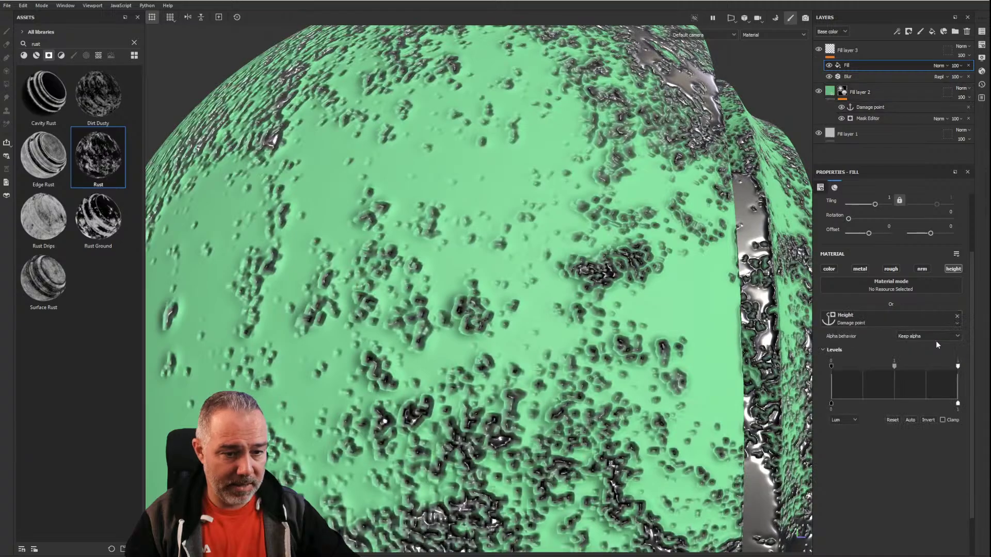
left_click_drag(565, 300, 494, 303, "alt")
left_click_drag(529, 253, 486, 279, "alt")
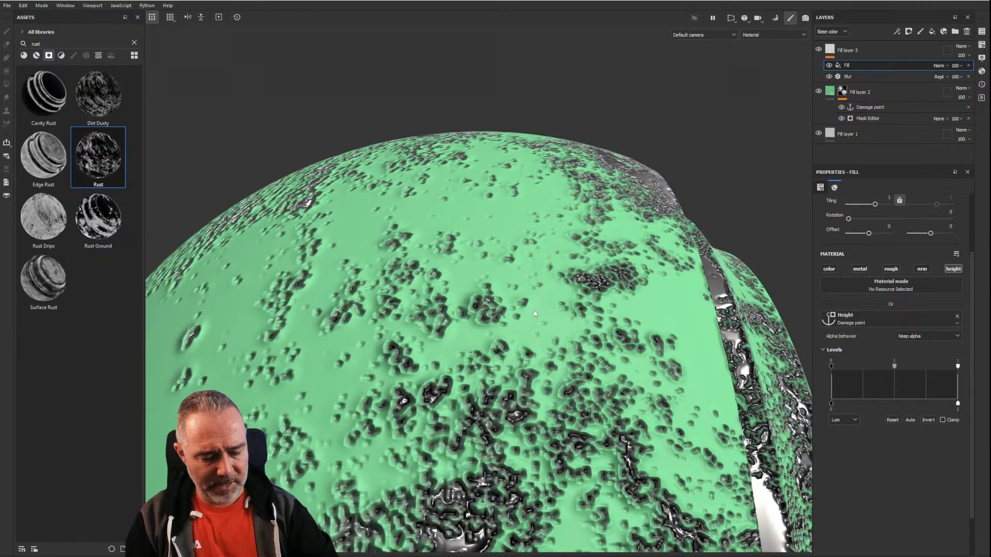
left_click_drag(534, 313, 661, 214, "alt")
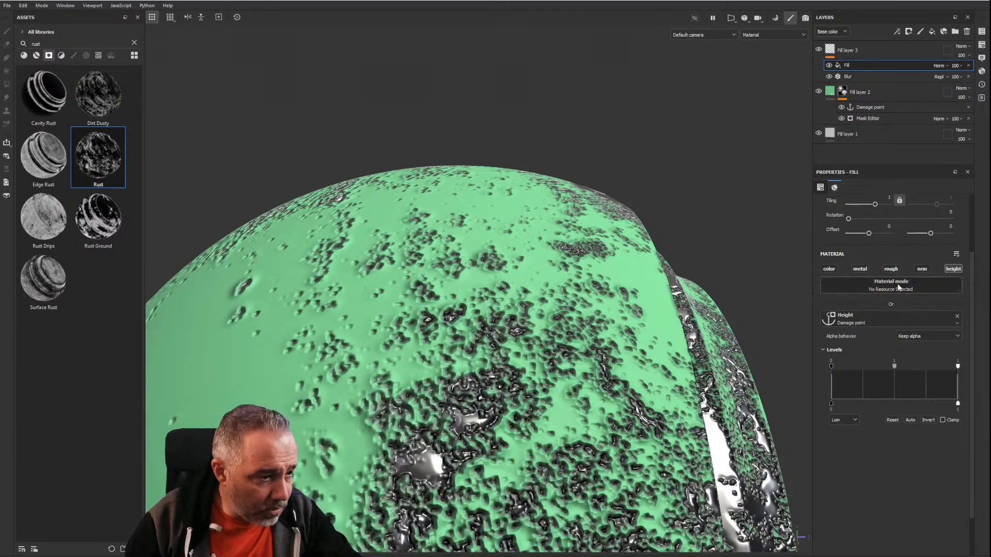
Step: Try other blend modes on the fill effect above the Blur and compare the relief with the effect hidden and shown
left_click(937, 66)
left_click(936, 69)
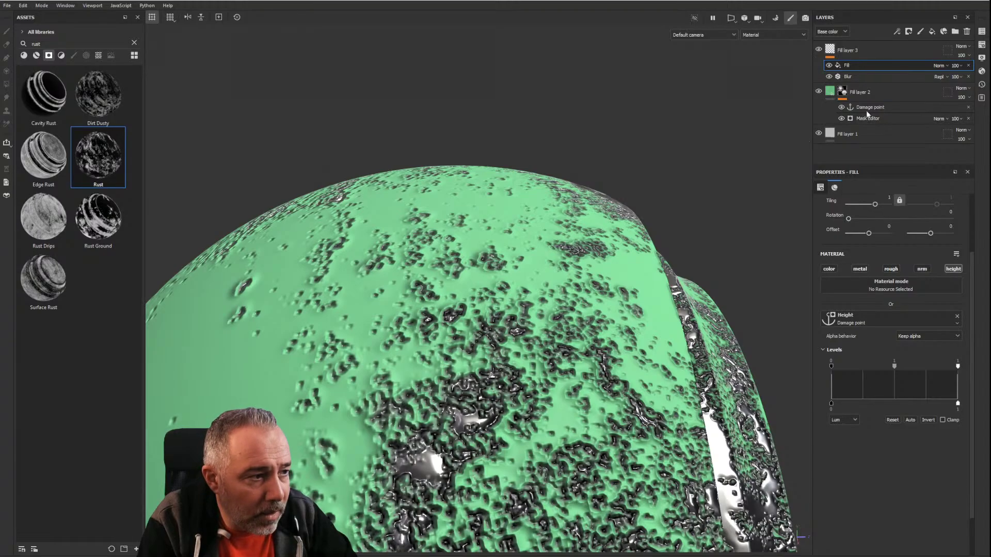
left_click(938, 66)
left_click(939, 67)
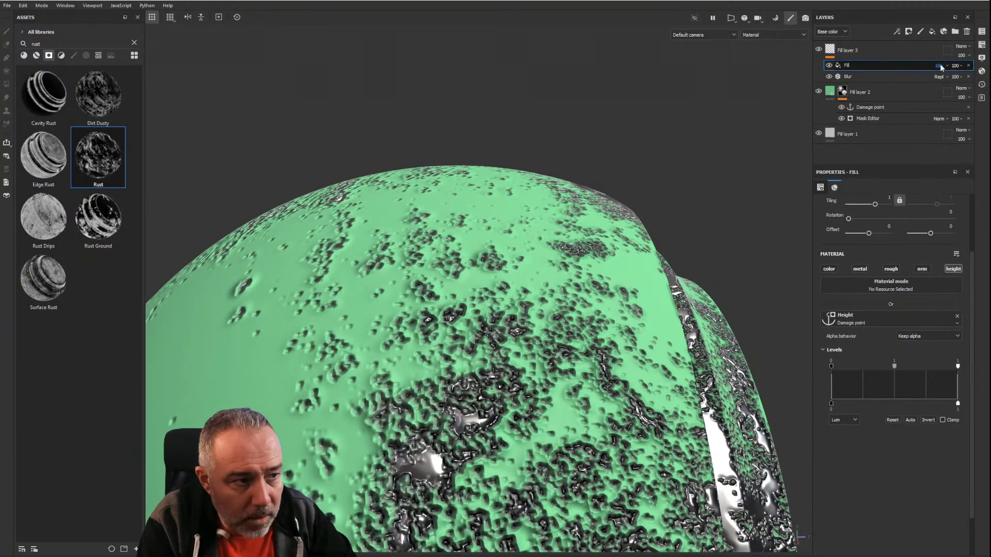
scroll(942, 67, "down", 2)
left_click(830, 66)
left_click(830, 65)
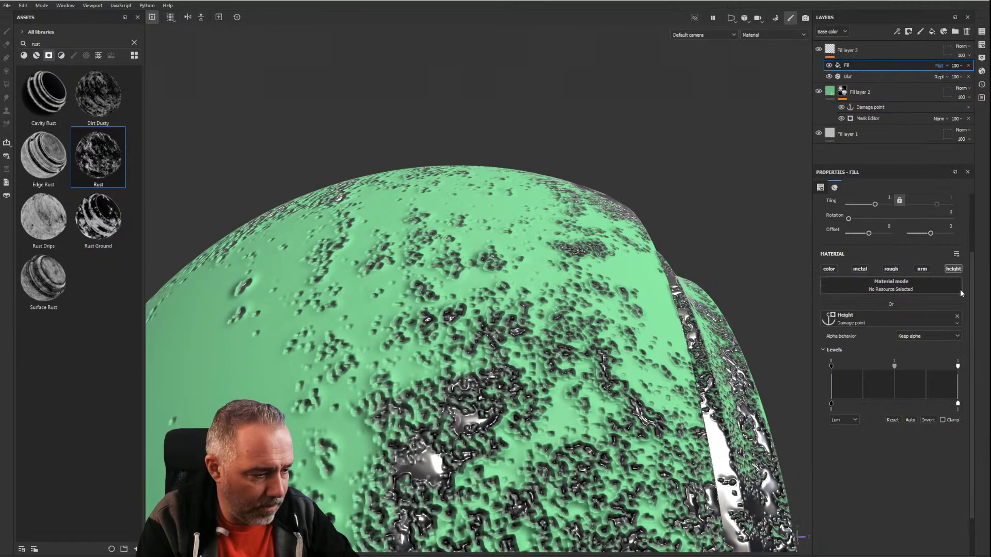
Step: Invert the levels of the fill effect's Damage point height and set the effect's blend mode to Multiply
left_click(928, 421)
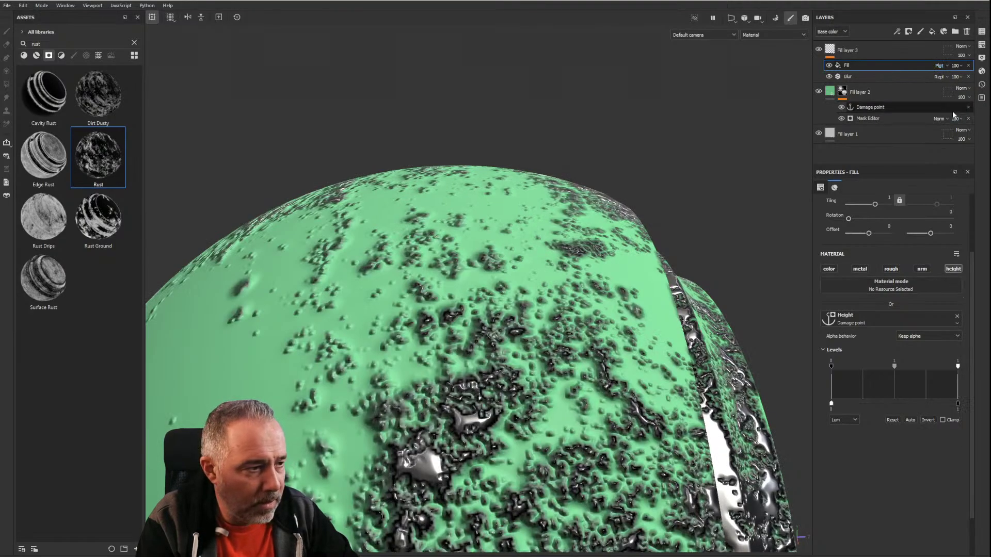
left_click(940, 66)
left_click(941, 68)
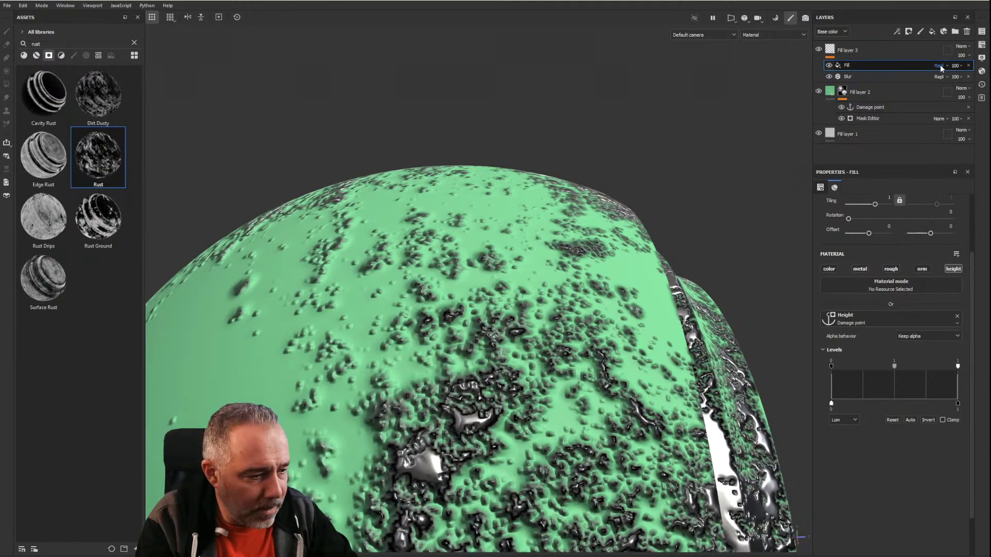
scroll(940, 64, "down", 1)
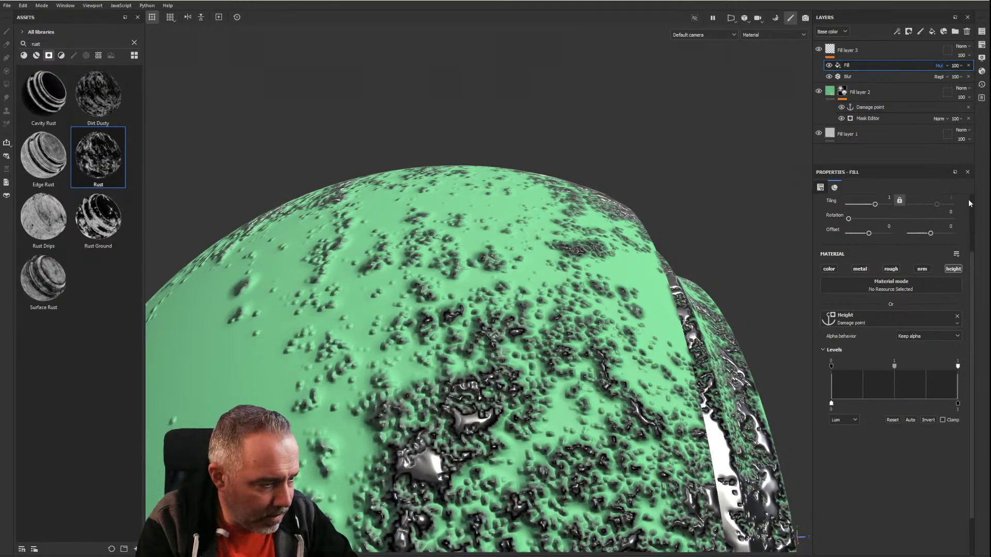
Step: Check the fill effect's alpha behavior options, leave Keep alpha selected, and invert the height levels back
left_click(919, 338)
left_click(919, 338)
left_click(852, 350)
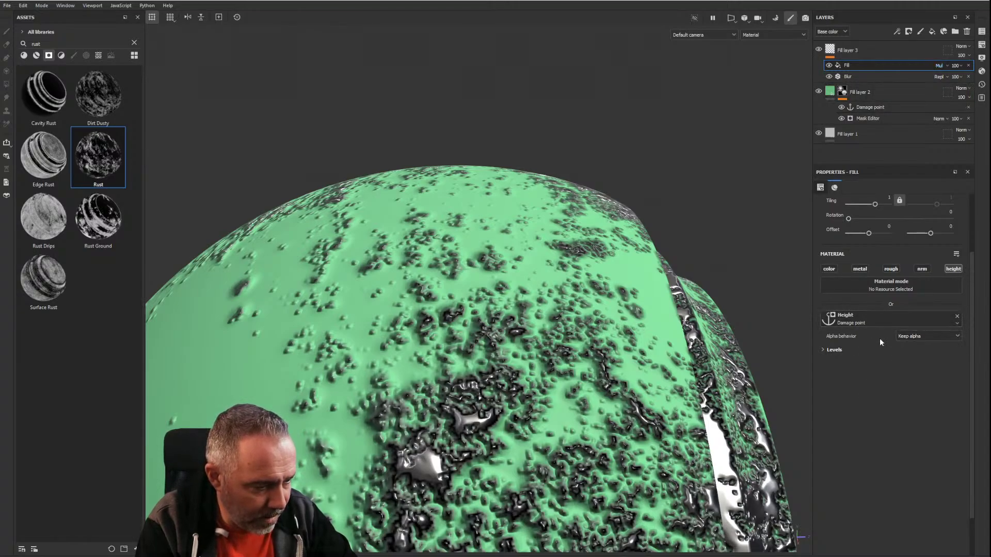
left_click(909, 337)
left_click(843, 353)
left_click(837, 351)
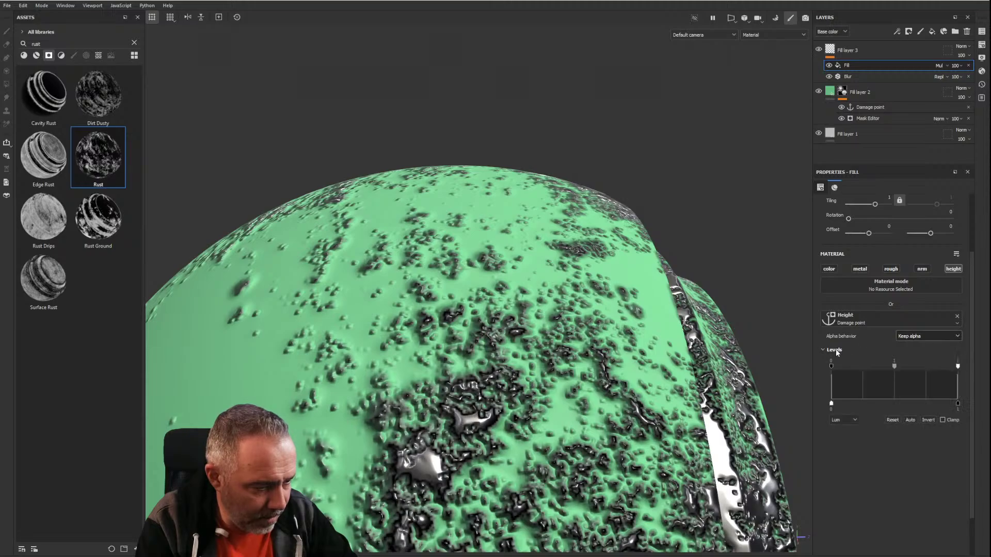
left_click(927, 420)
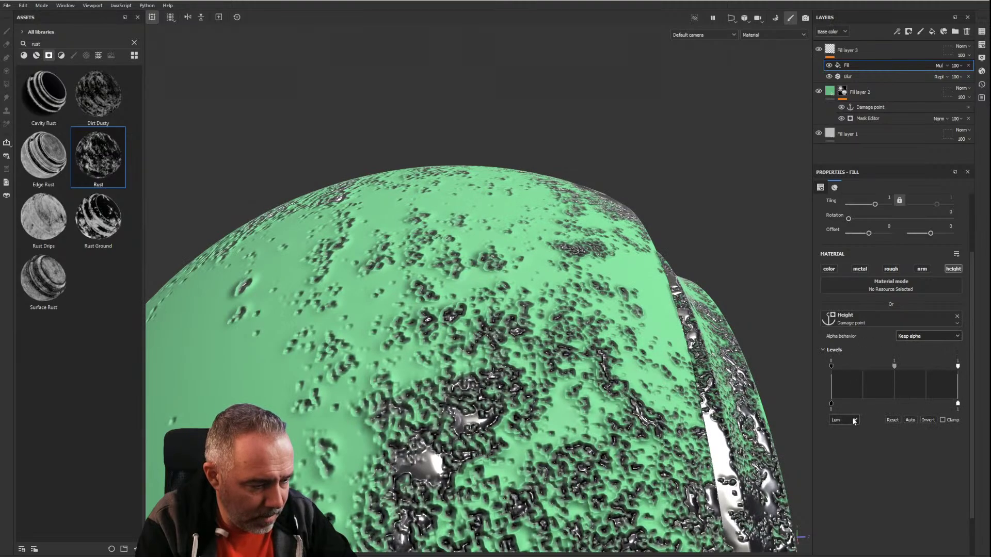
left_click(918, 338)
left_click(881, 347)
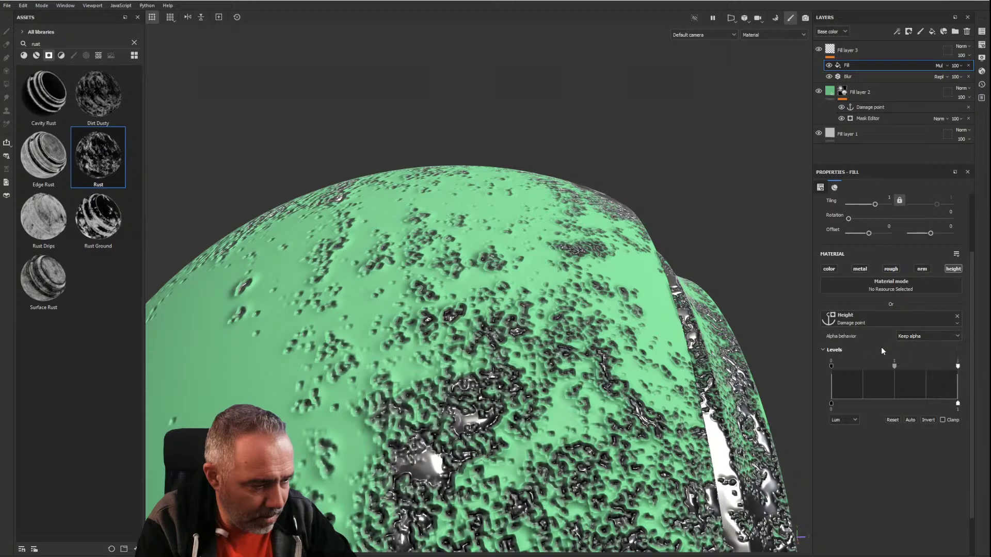
left_click(881, 347)
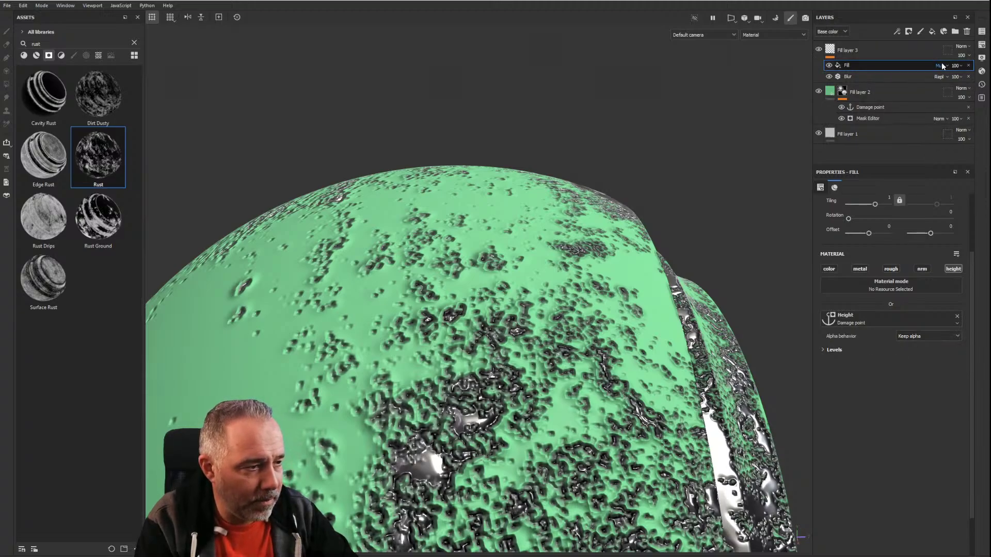
Step: Show the Height channel in the layer stack and set the height blend mode of Fill layer 3's fill effect to Multiply, trying other modes first
left_click(834, 31)
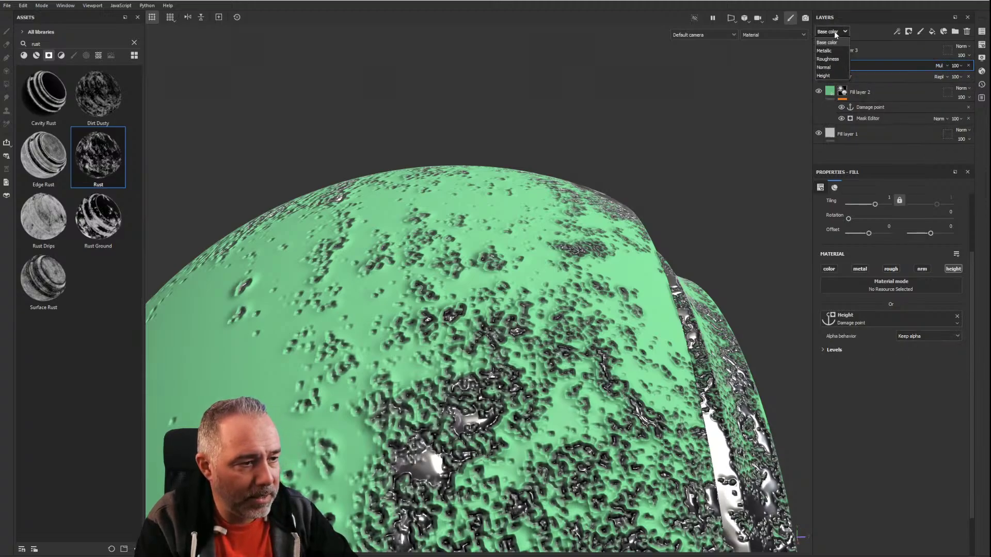
left_click(825, 75)
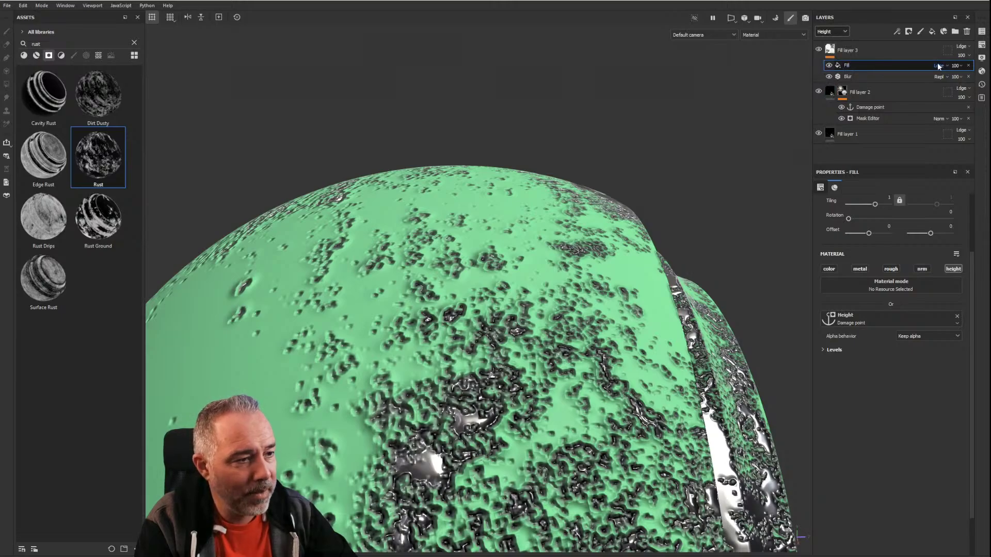
left_click(940, 68)
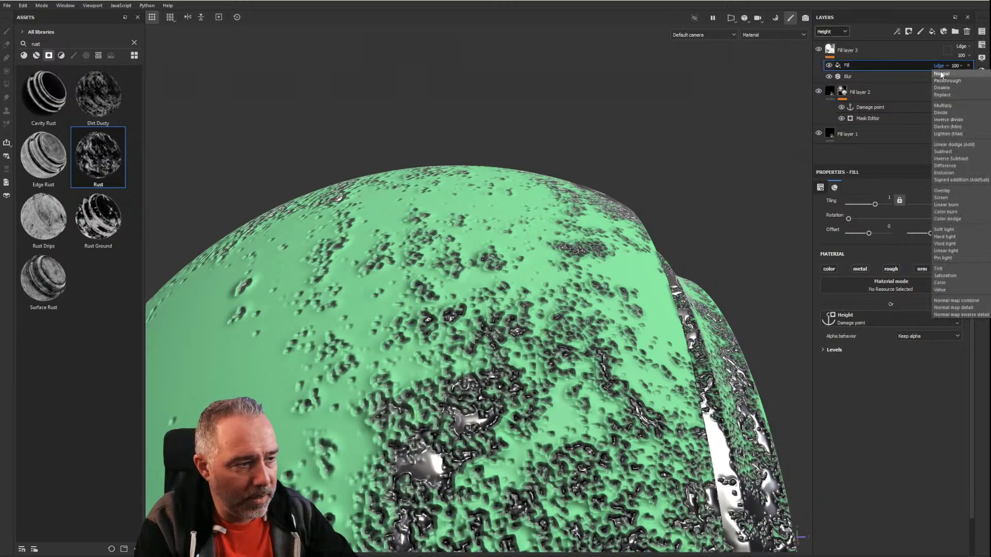
left_click(941, 74)
key("Down")
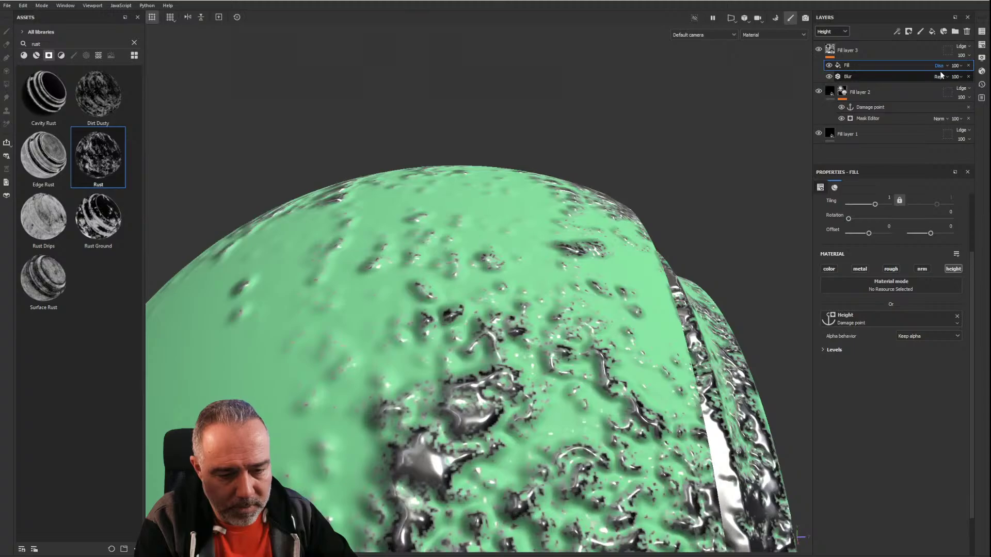
key("Down")
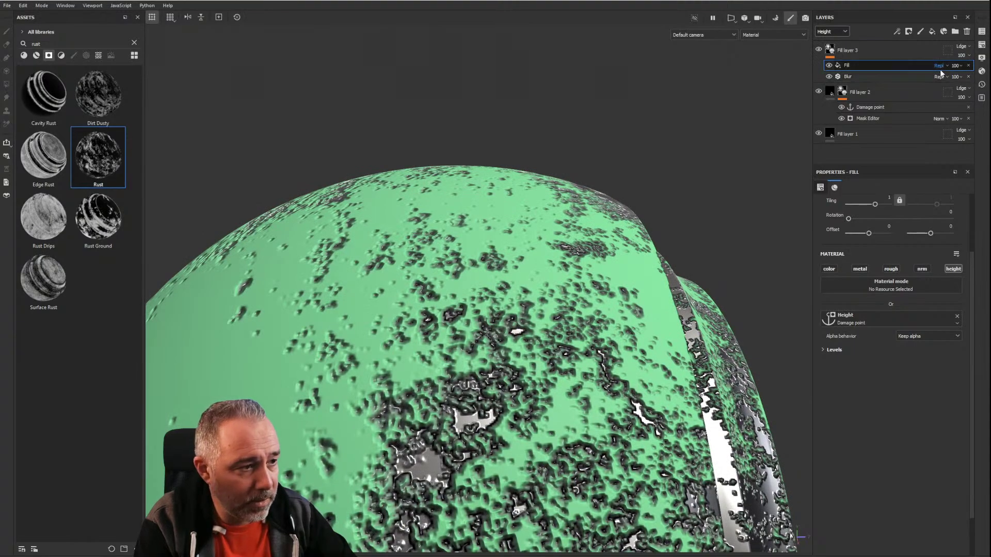
key("Down")
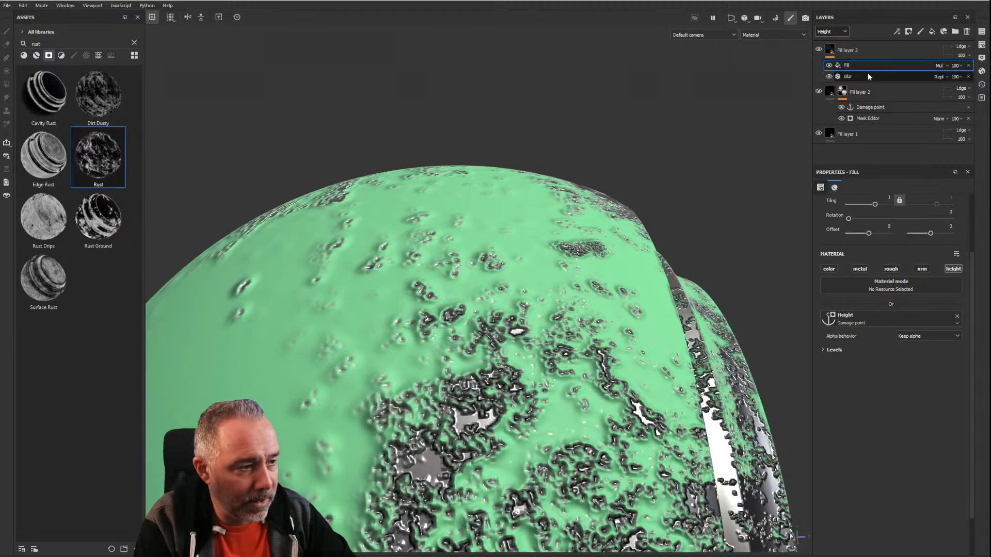
Step: Raise the head texture set's size to 4096
scroll(428, 398, "down", 2)
scroll(428, 401, "down", 2)
middle_click_drag(428, 400, 482, 289, "alt")
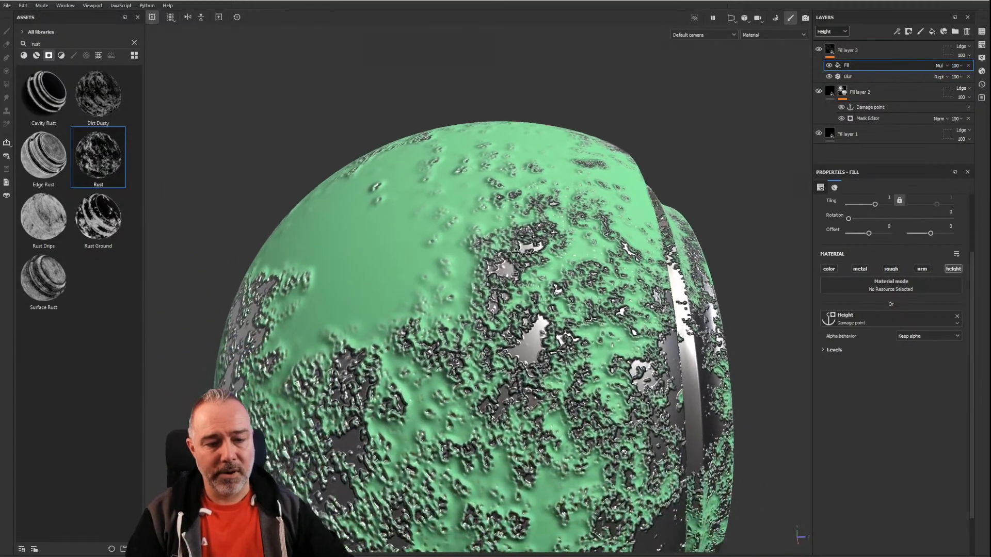
left_click_drag(482, 289, 532, 301, "alt")
scroll(486, 303, "up", 2)
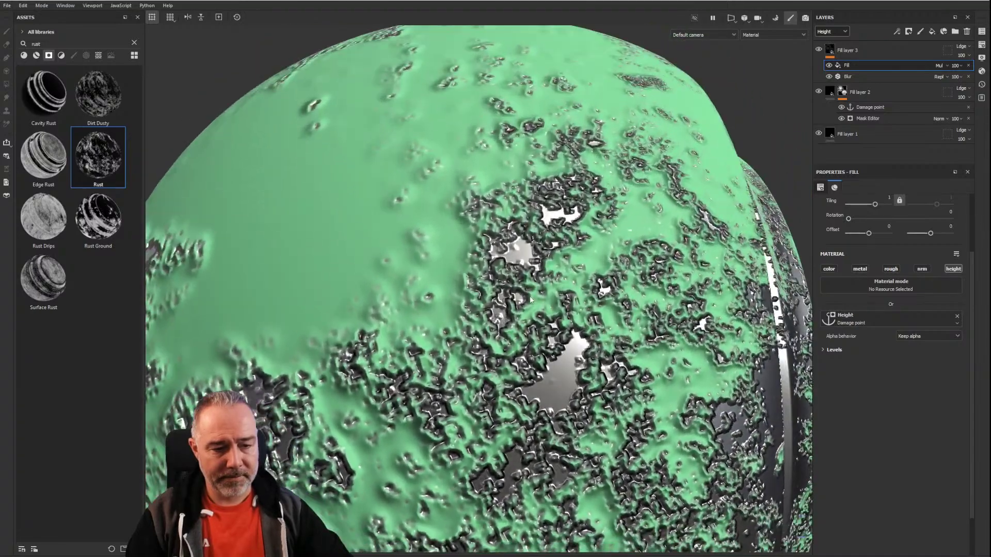
left_click(982, 45)
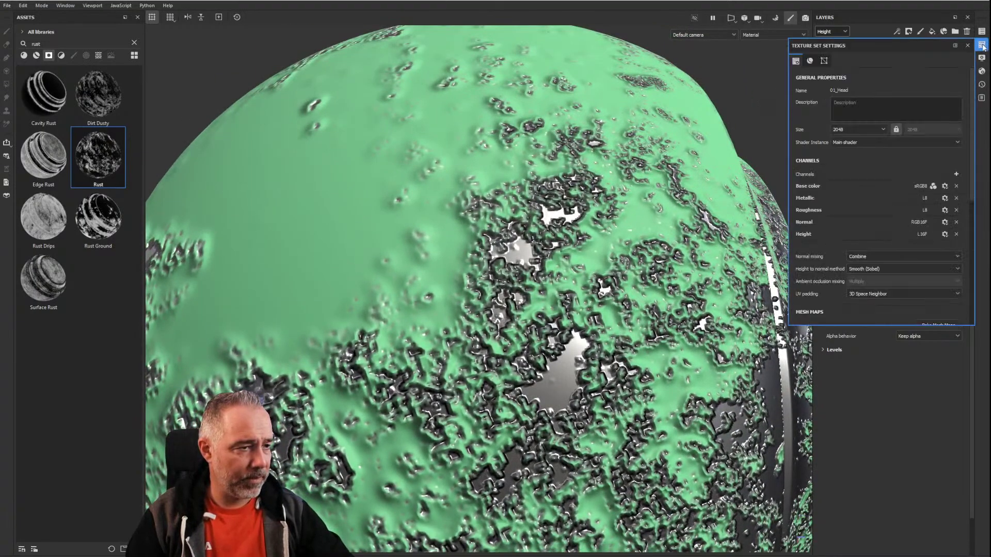
left_click(868, 130)
left_click(846, 178)
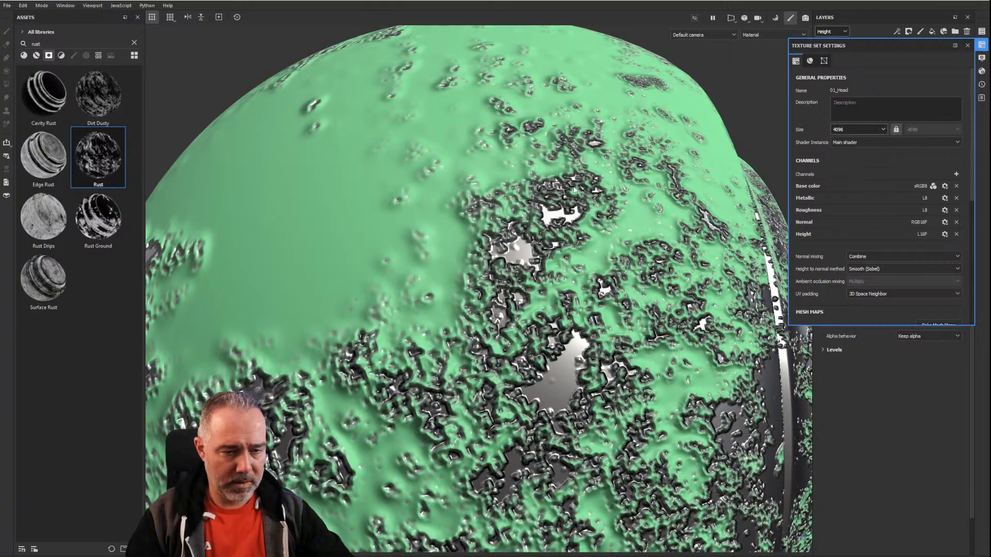
Step: Inspect the chipped paint's relief up close at the higher resolution and close the texture set settings
scroll(567, 253, "down", 2)
scroll(562, 312, "up", 3)
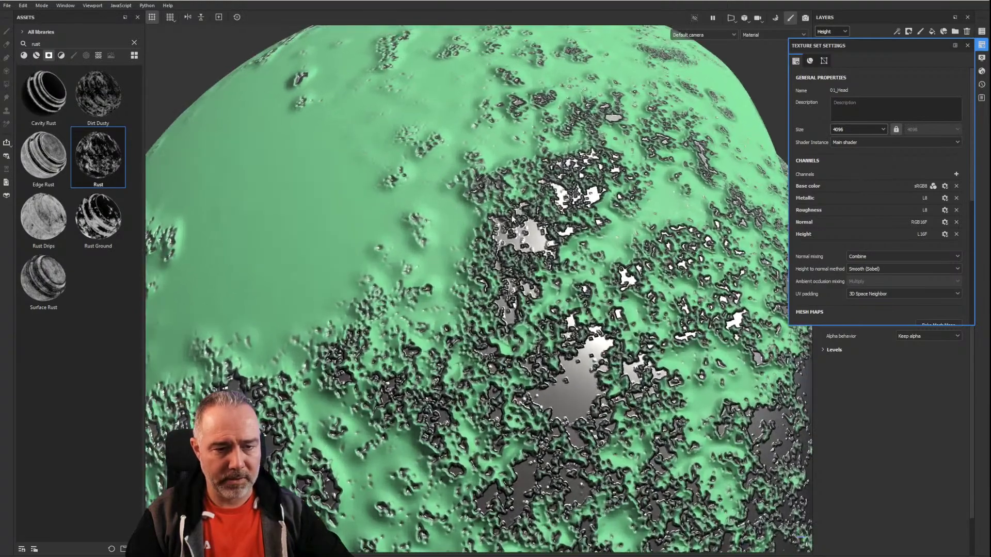
scroll(513, 217, "down", 3)
scroll(525, 258, "up", 4)
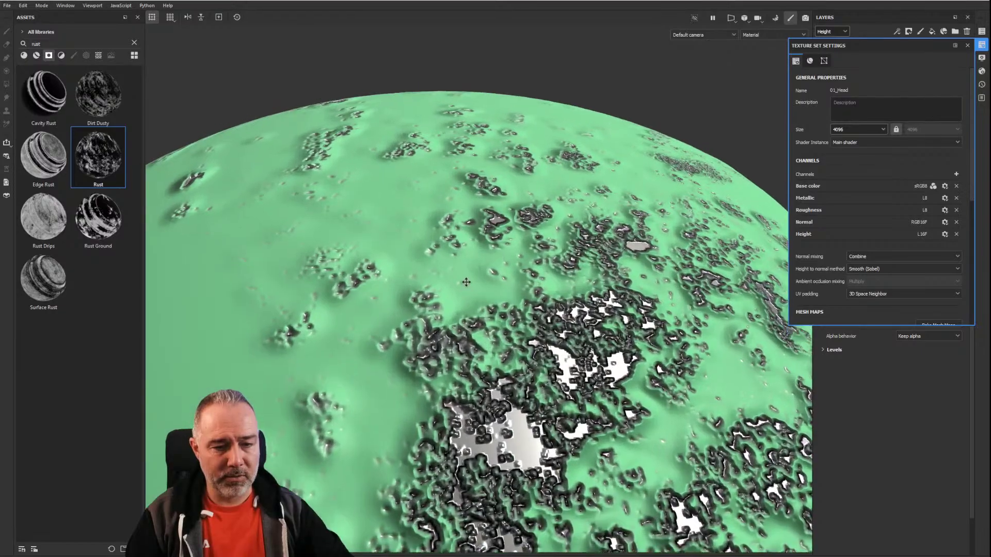
scroll(459, 299, "down", 2)
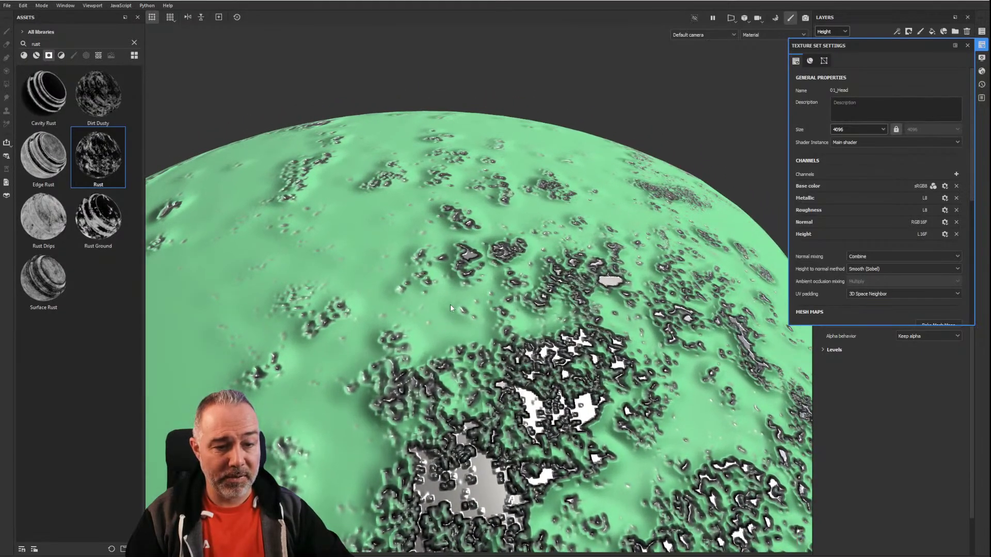
scroll(358, 264, "down", 1)
scroll(413, 241, "down", 3)
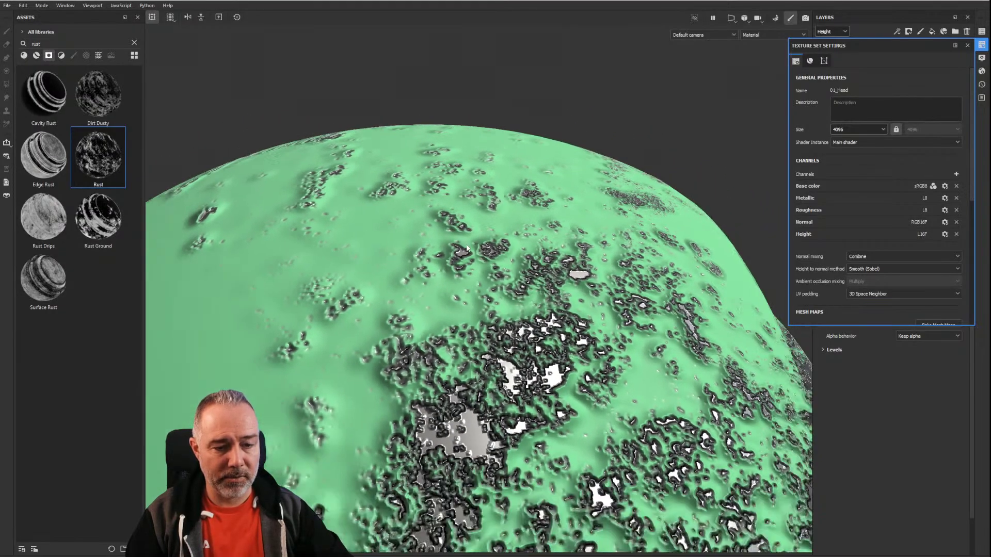
left_click_drag(413, 240, 521, 214, "alt")
left_click(968, 45)
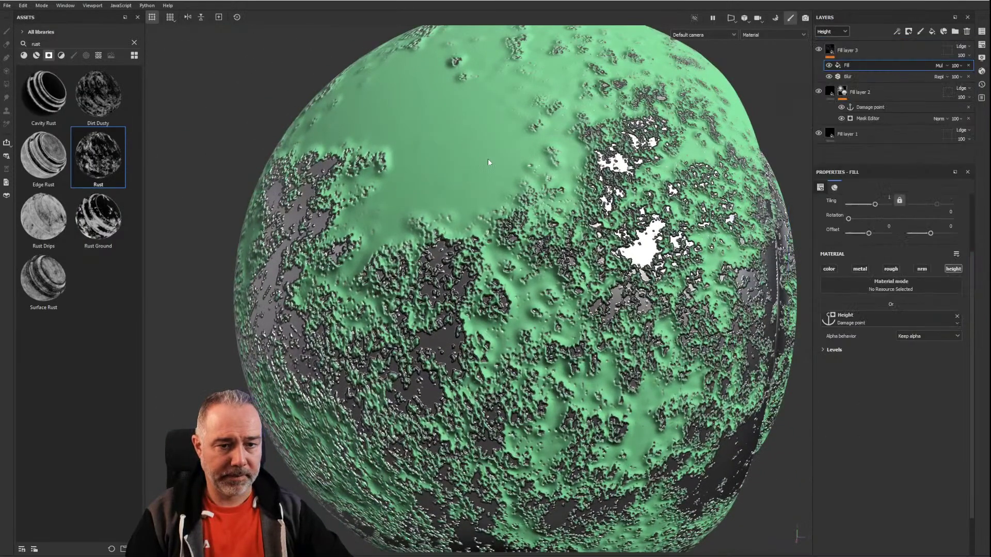
Step: Examine the depth and edges of the paint damage around the top and side of the head
left_click_drag(488, 160, 490, 326, "alt")
scroll(416, 277, "up", 5)
middle_click_drag(416, 277, 354, 250, "alt")
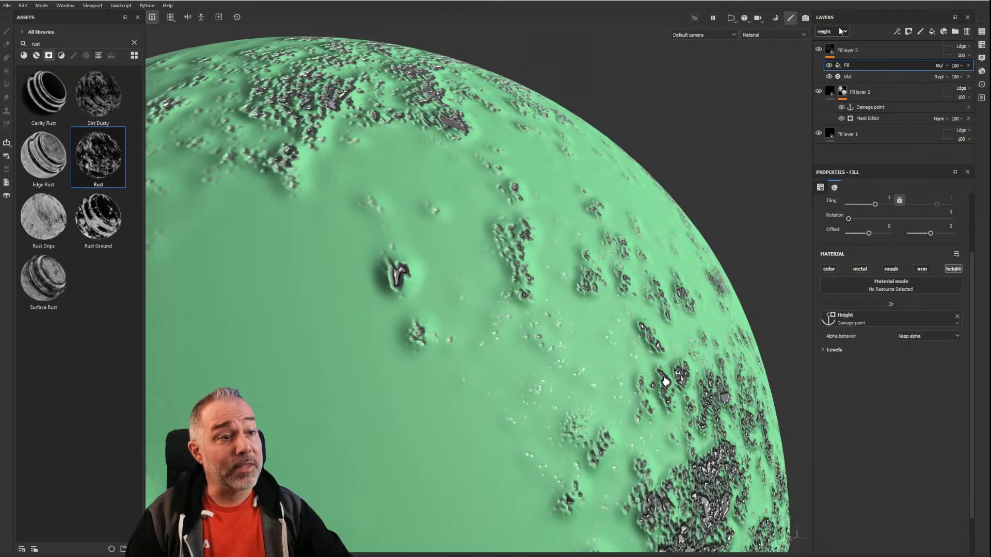
scroll(621, 157, "down", 5)
left_click_drag(560, 258, 433, 284, "alt")
scroll(433, 285, "up", 6)
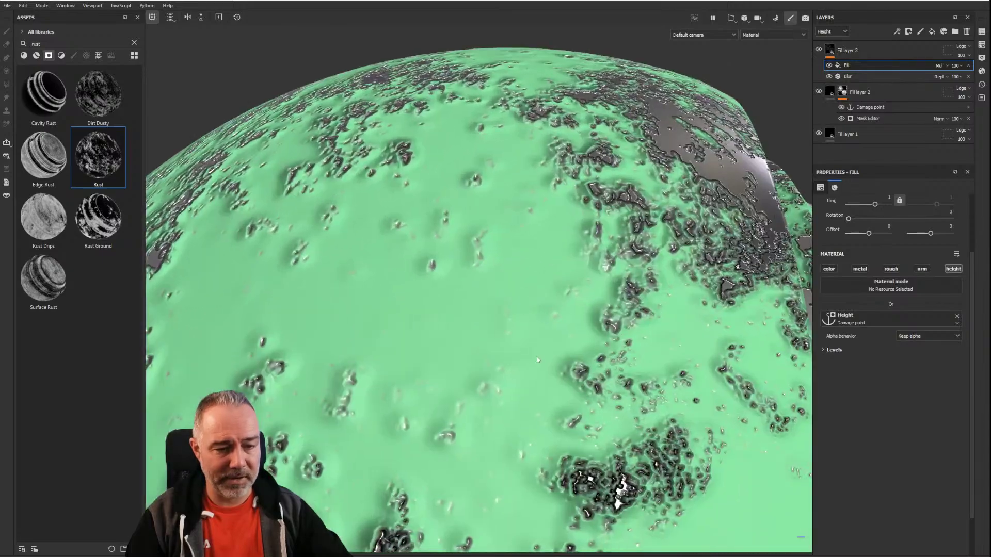
scroll(413, 354, "down", 3)
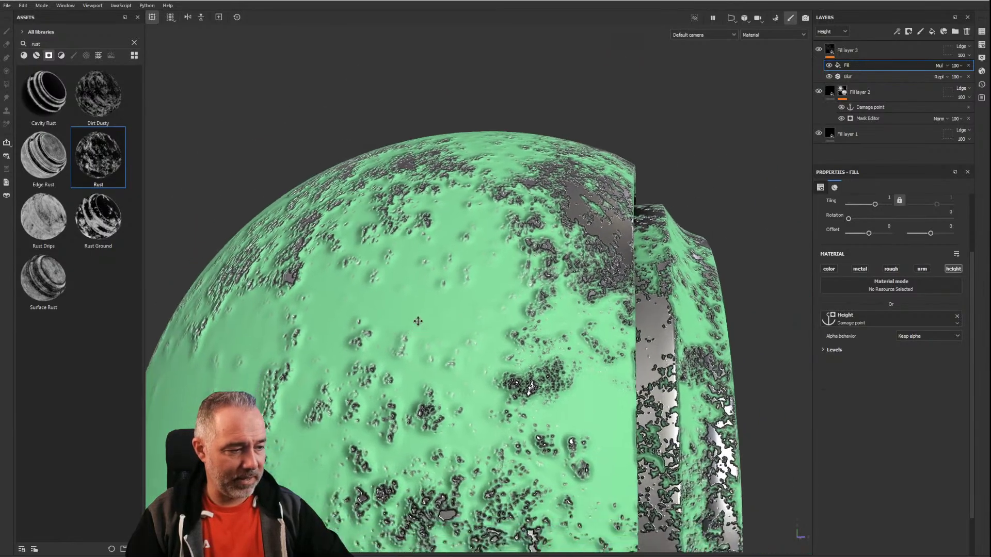
left_click_drag(413, 354, 425, 284, "alt")
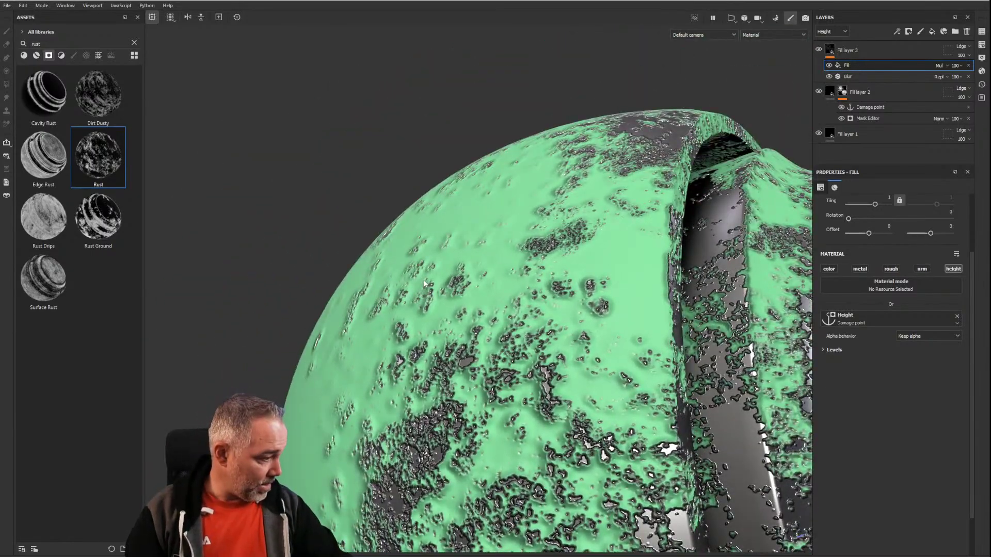
scroll(425, 283, "down", 4)
mouse_move(425, 284)
left_mouse_down("alt")
mouse_move(550, 285)
mouse_move(438, 280)
left_mouse_up("alt")
scroll(437, 281, "up", 2)
scroll(568, 192, "up", 3)
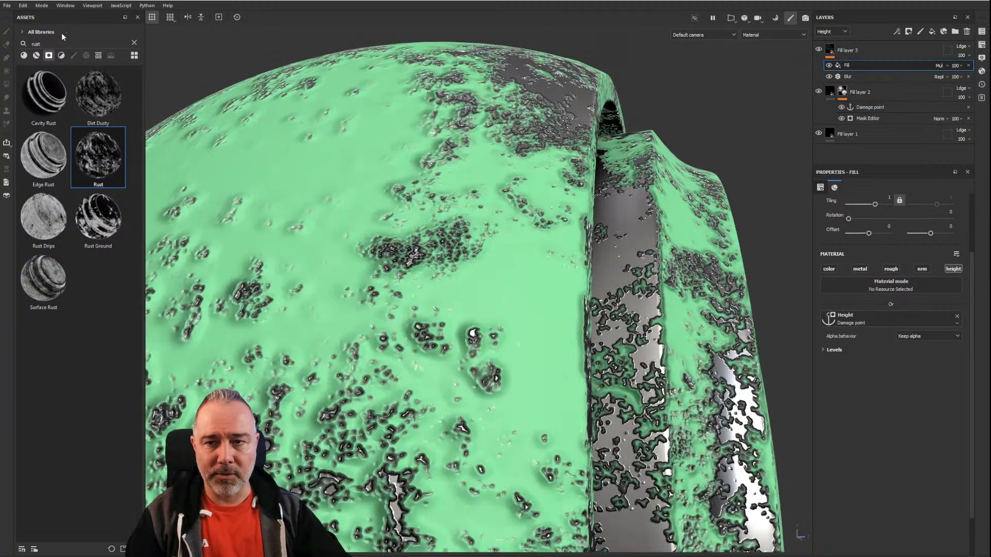
Step: Search the material assets for rust and add Metal Rust as the top layer of the stack
left_click(134, 44)
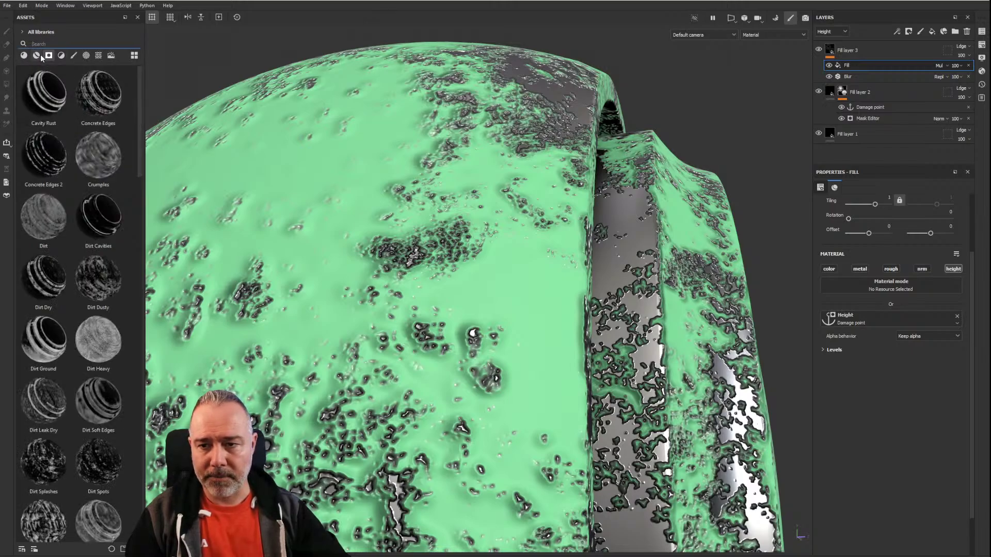
left_click(24, 55)
left_click(53, 43)
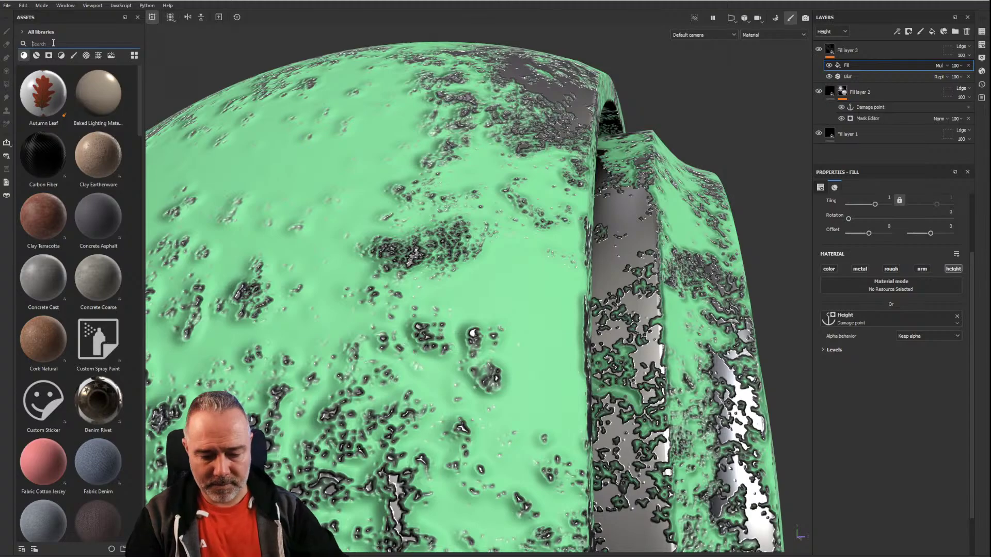
type("rust")
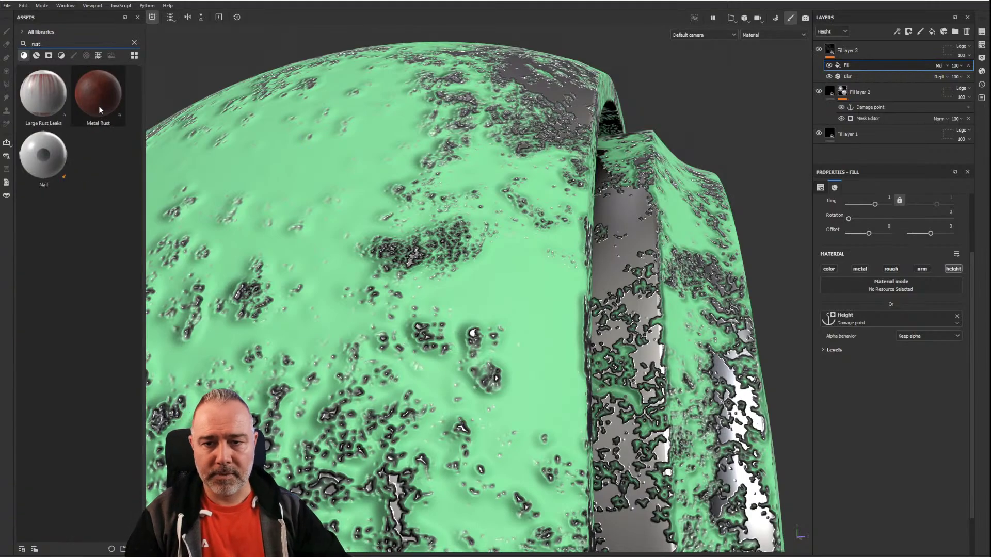
left_click_drag(91, 90, 862, 44)
Step: Add a black mask to the Metal Rust layer with a fill effect using the Damage point anchor, and invert its levels
right_click(876, 51)
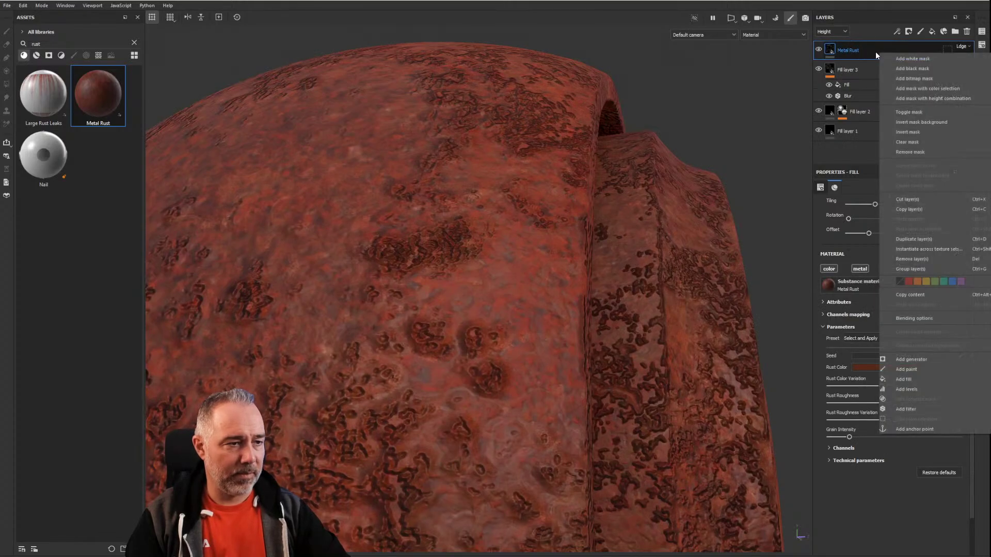
left_click(937, 69)
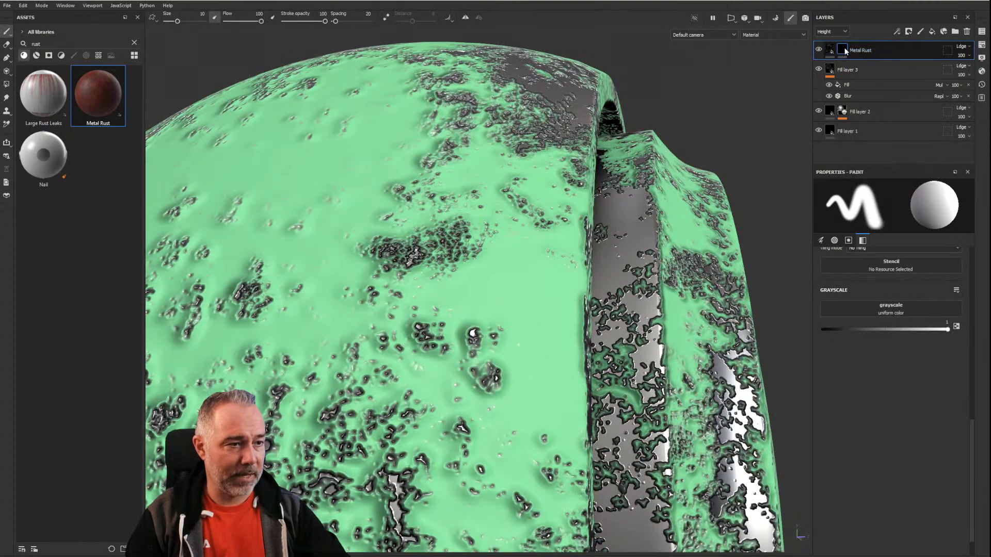
left_click(898, 31)
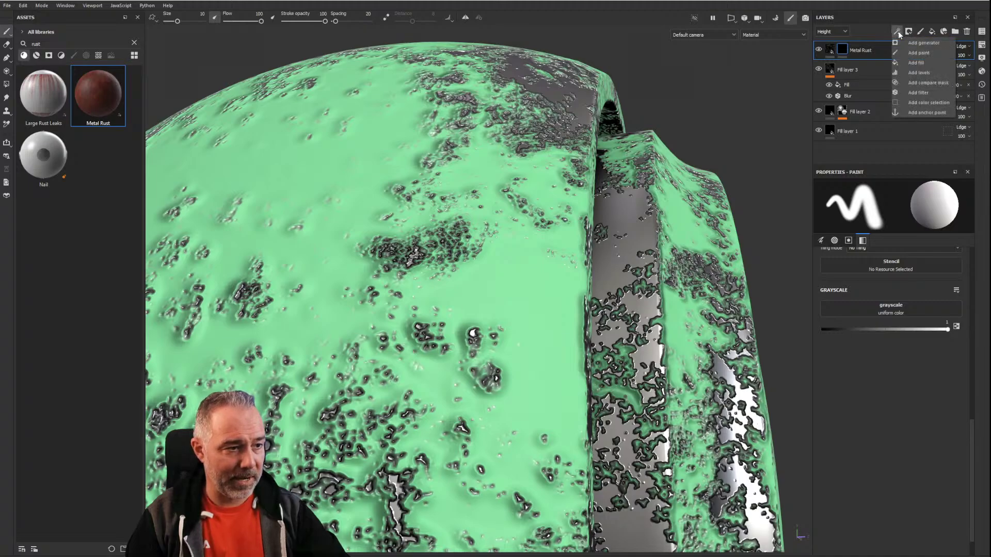
left_click(927, 61)
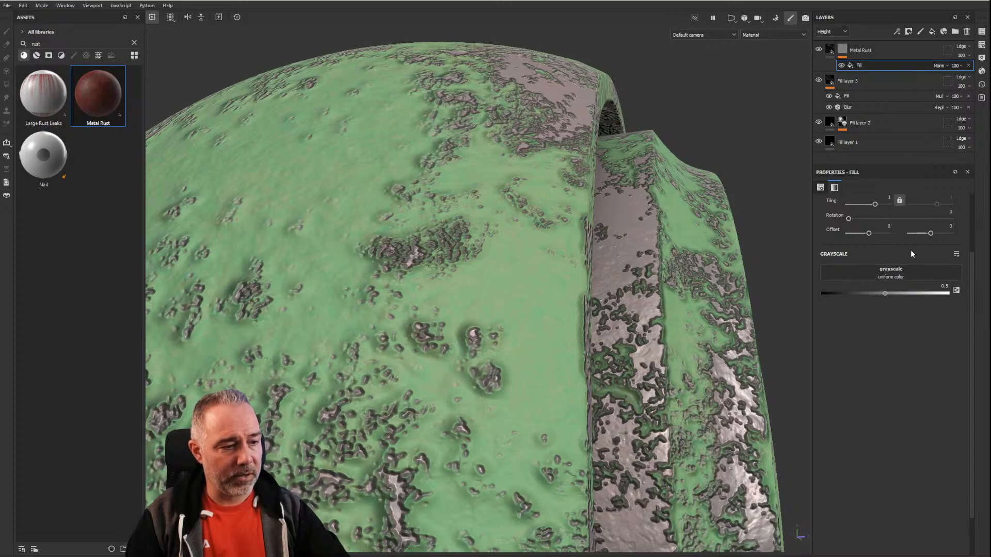
left_click(894, 271)
left_click(952, 283)
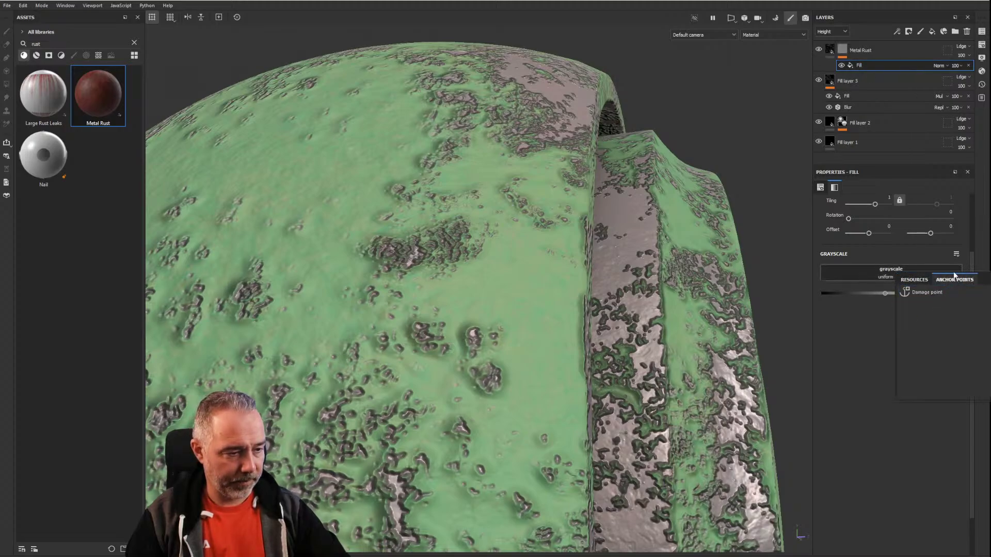
left_click(930, 293)
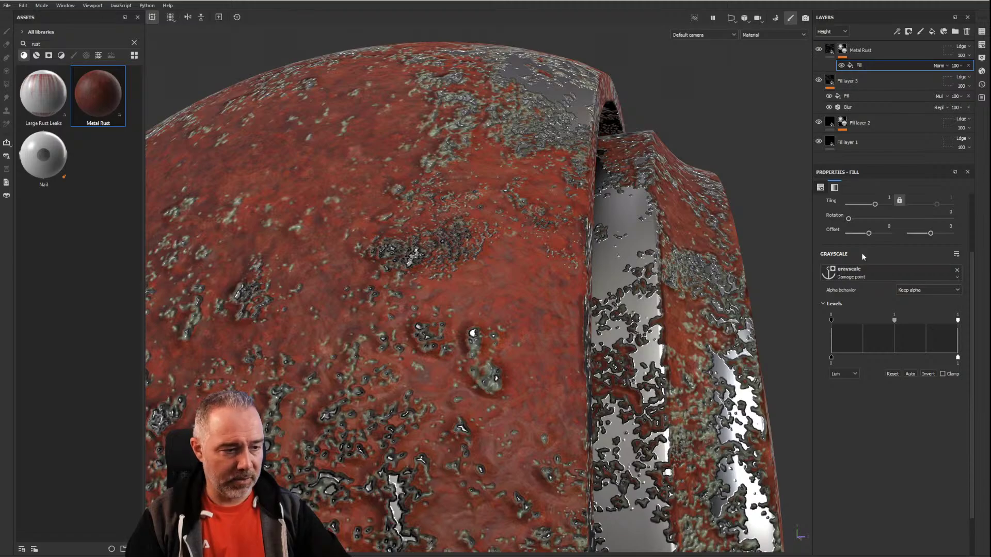
left_click(928, 373)
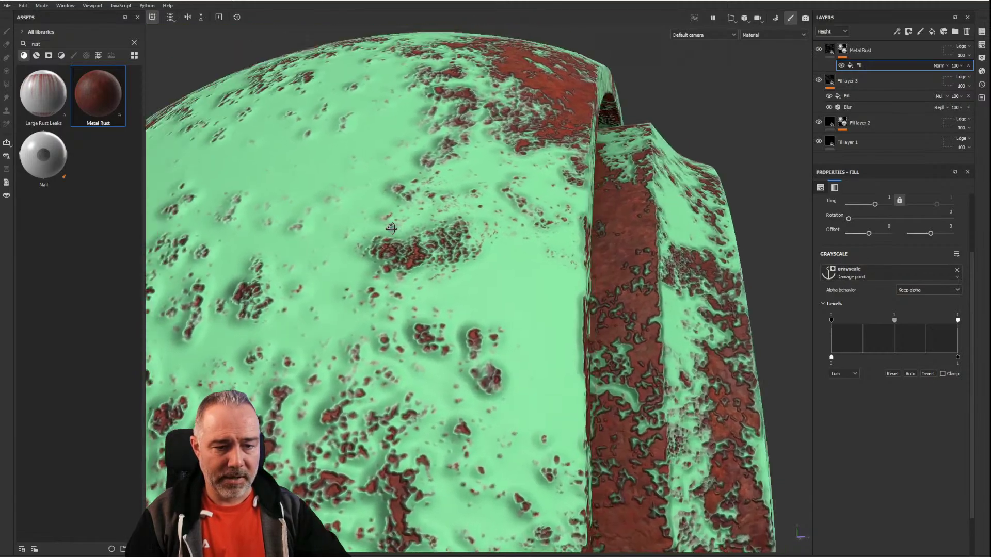
Step: Set the midtone of the rust mask fill's levels to about 0.66 and check the rust coverage around the head
left_click_drag(391, 228, 561, 245, "alt")
left_click_drag(894, 321, 837, 317)
left_click_drag(831, 359, 780, 341)
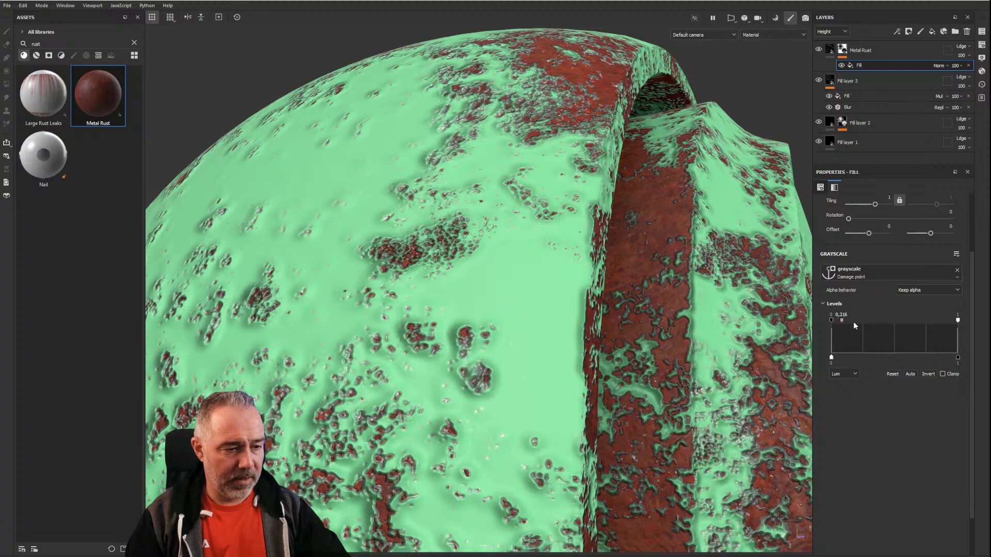
left_click_drag(842, 320, 872, 319)
scroll(590, 307, "down", 5)
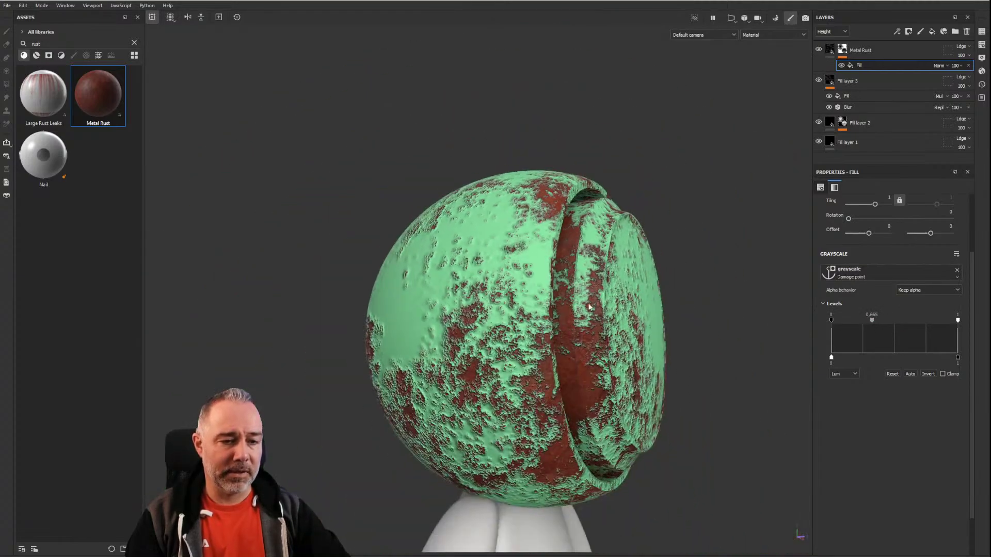
mouse_move(589, 307)
left_mouse_down("alt")
mouse_move(531, 306)
mouse_move(583, 320)
left_mouse_up("alt")
scroll(621, 334, "up", 5)
scroll(638, 343, "up", 2)
left_click_drag(638, 343, 591, 305, "alt")
scroll(592, 295, "down", 5)
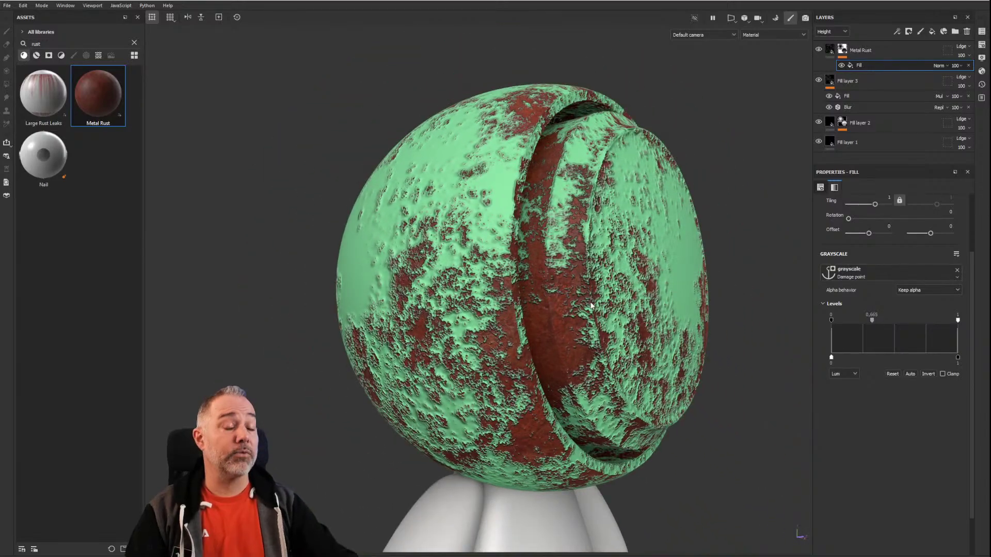